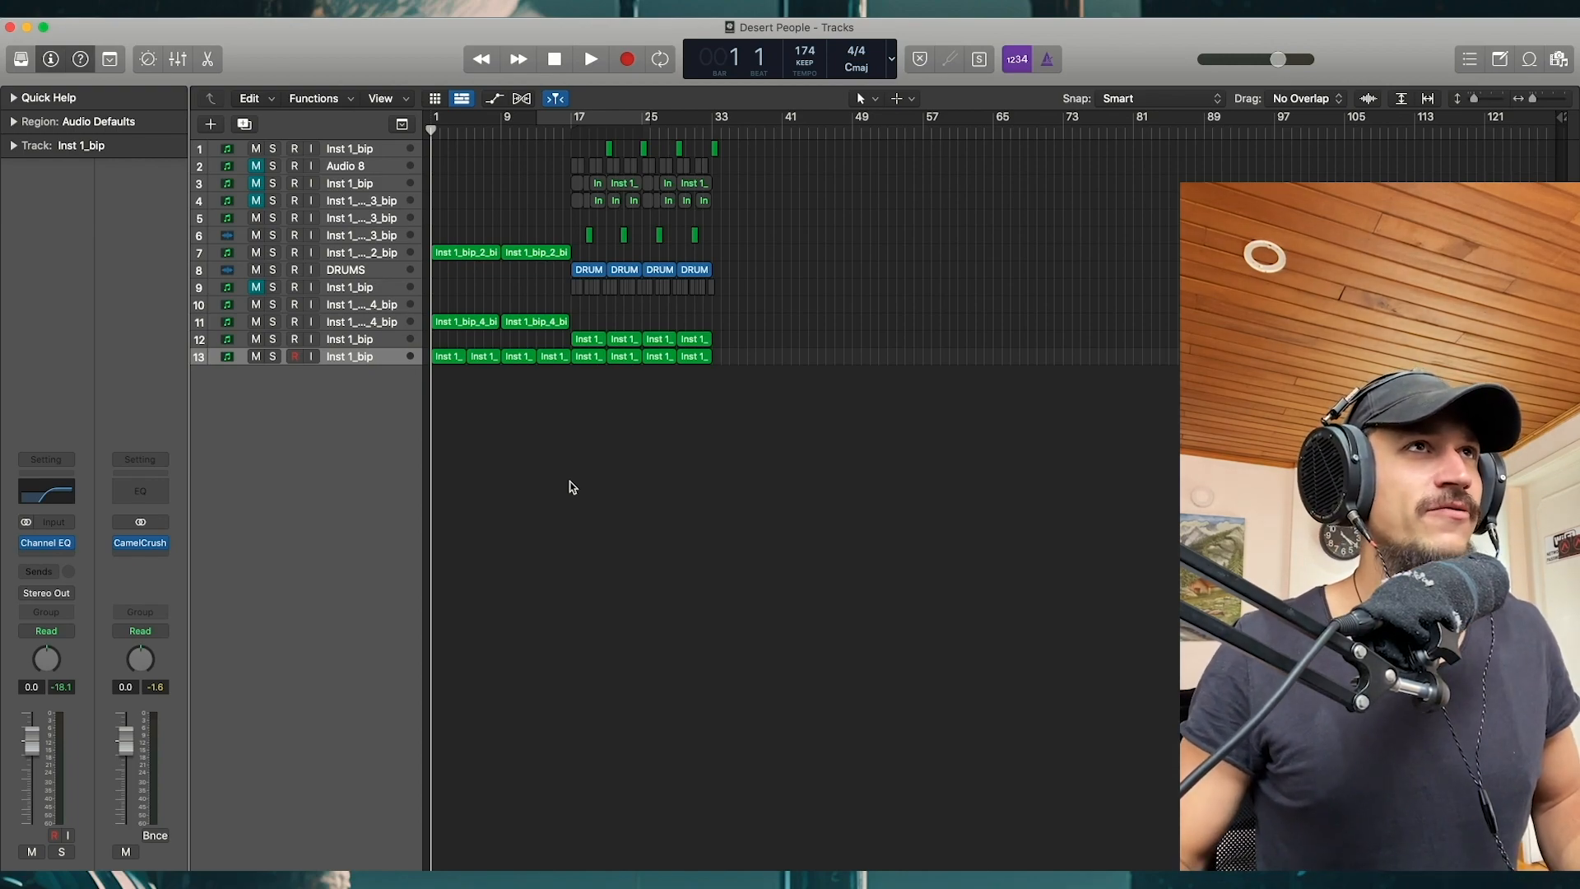
Step: Play the arrangement from the start and lower the volume of track 13
key(space)
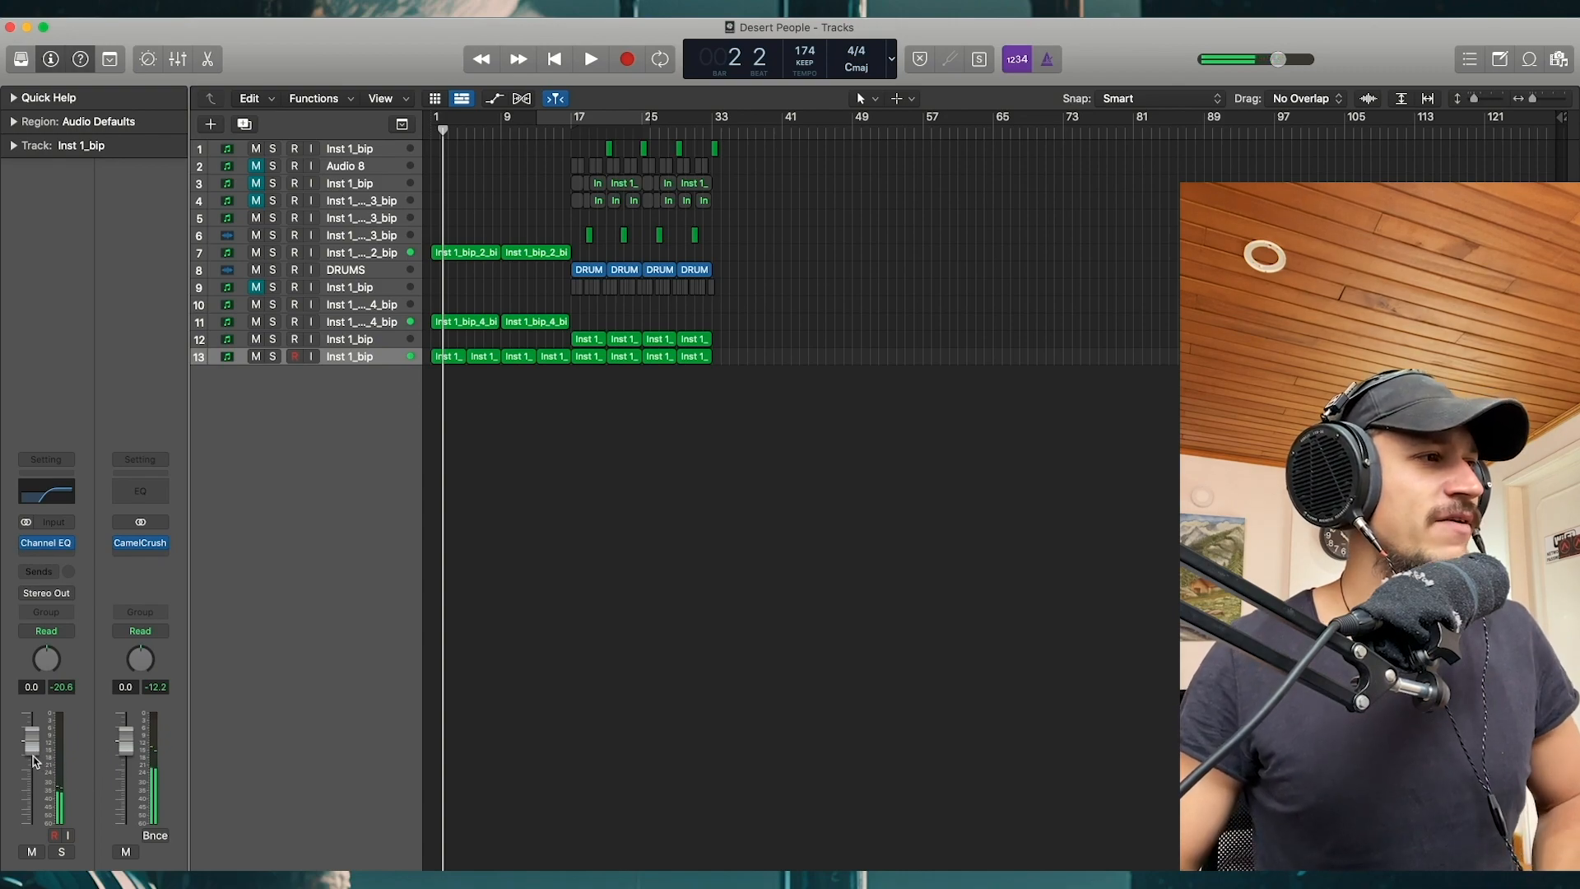
drag(33, 764, 33, 776)
key(space)
key(space)
Step: Lower the volume of track 11 to about -2.7 dB and of track 7 to about -2.3 dB
key(Up)
key(Up)
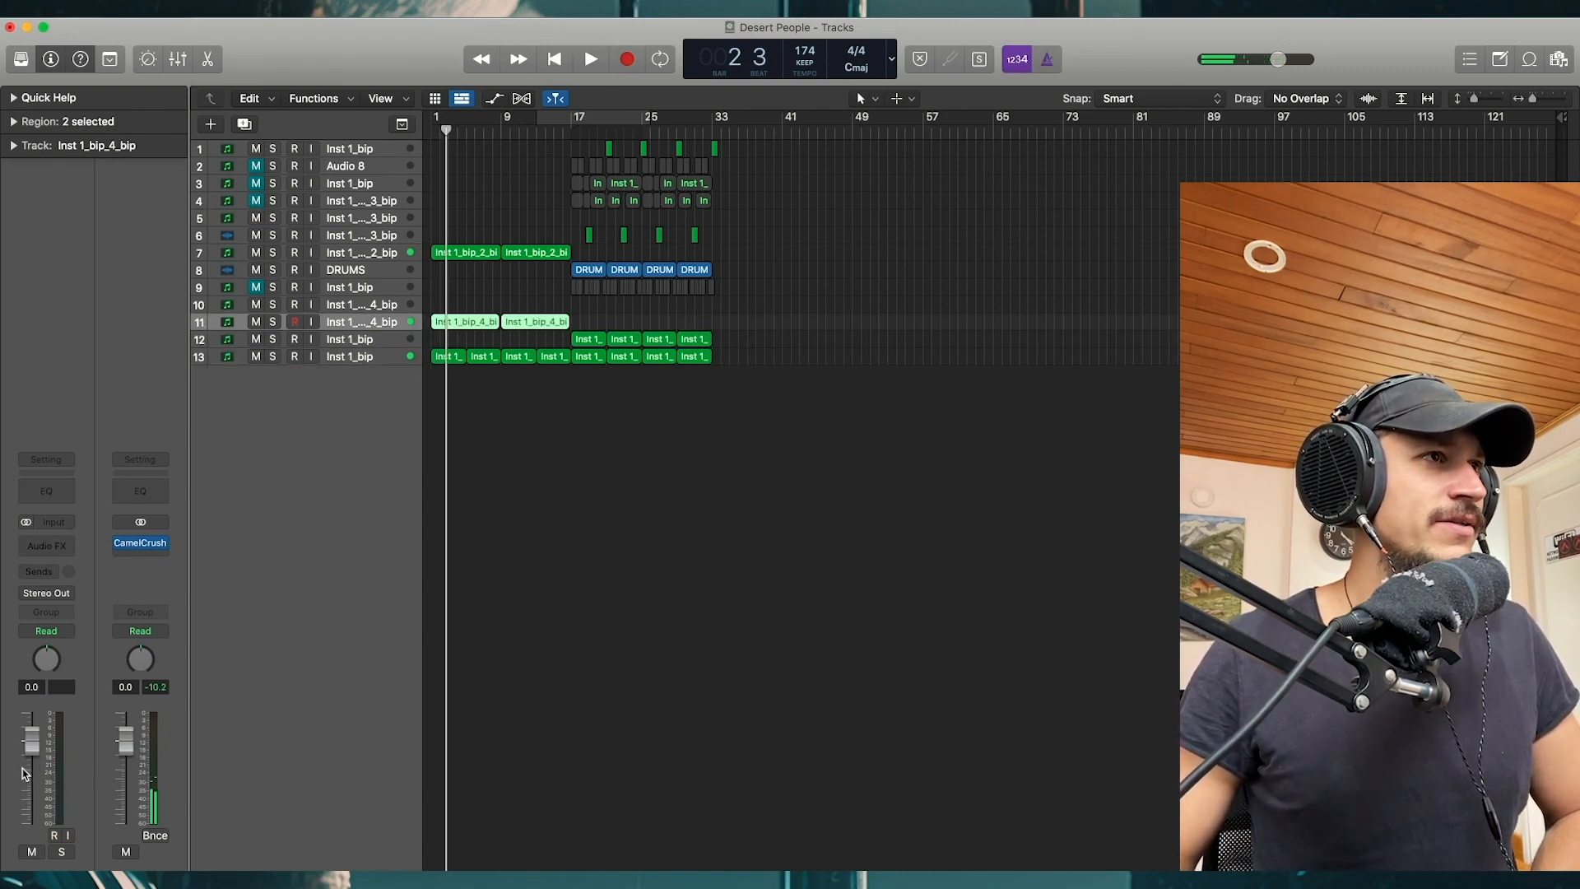
key(space)
key(space)
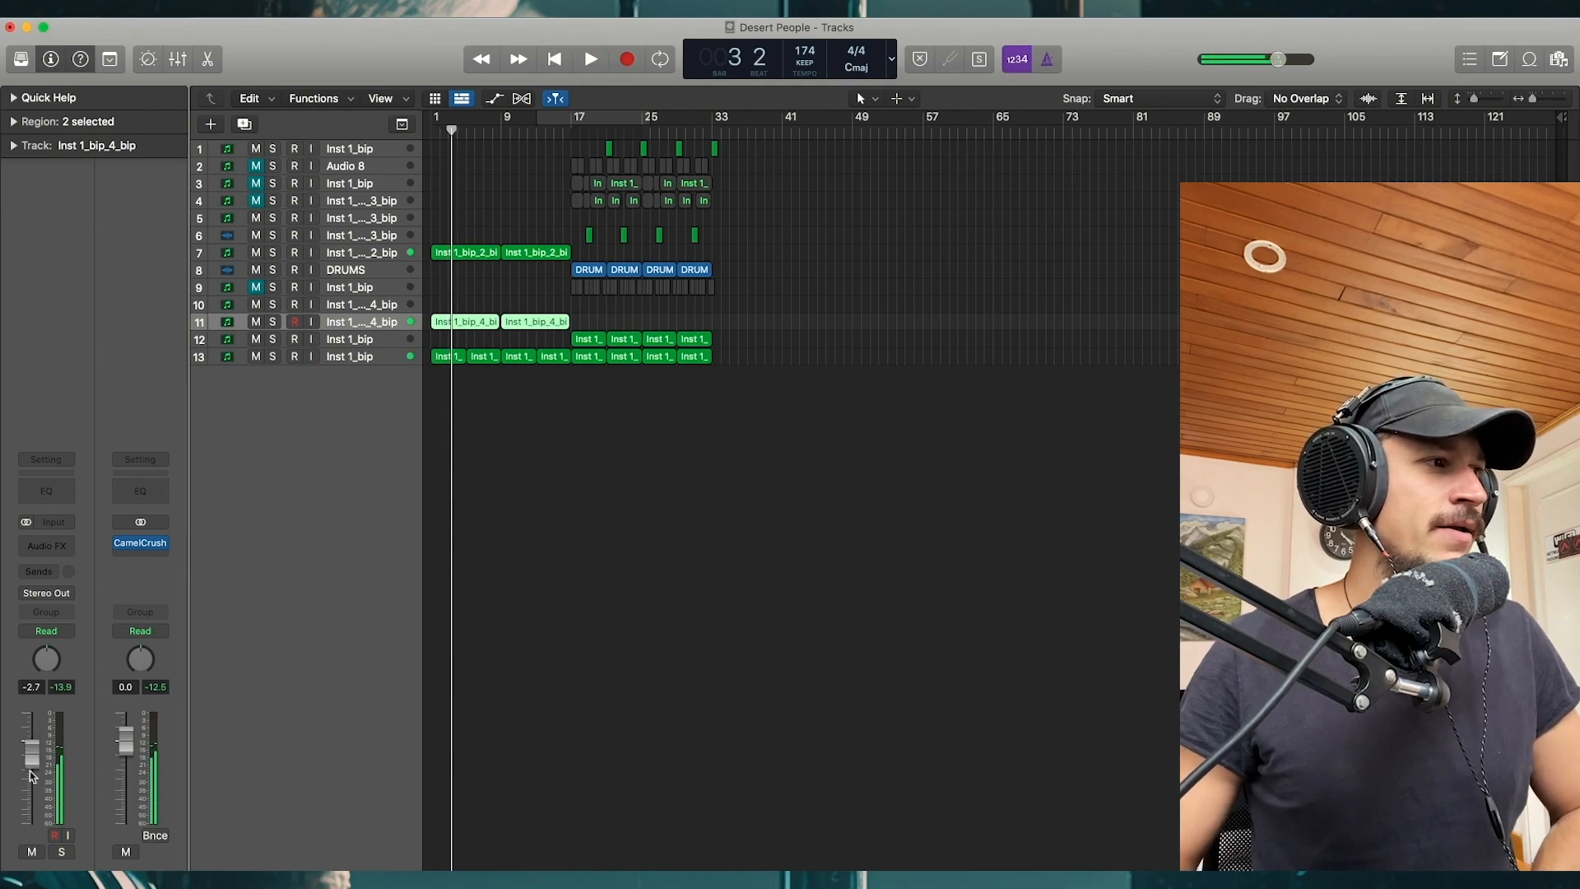
key(Up)
key(Up)
key(Up)
key(Up)
drag(31, 741, 31, 753)
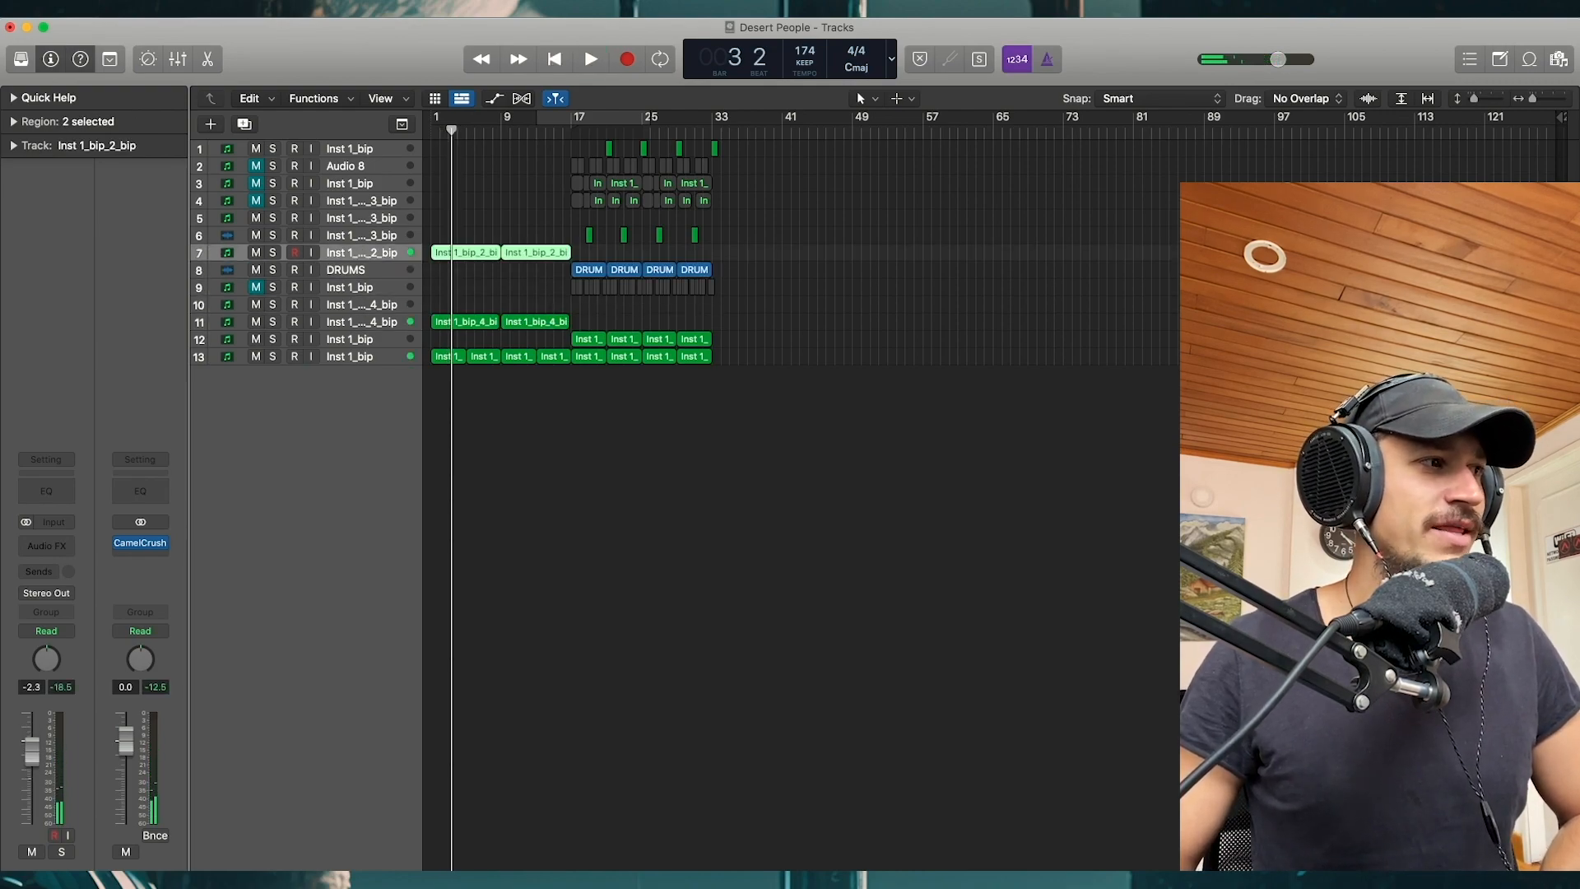
Step: Replay the intro from bar 1 and fine-tune the levels, setting track 13 to -4.1 dB
key(Return)
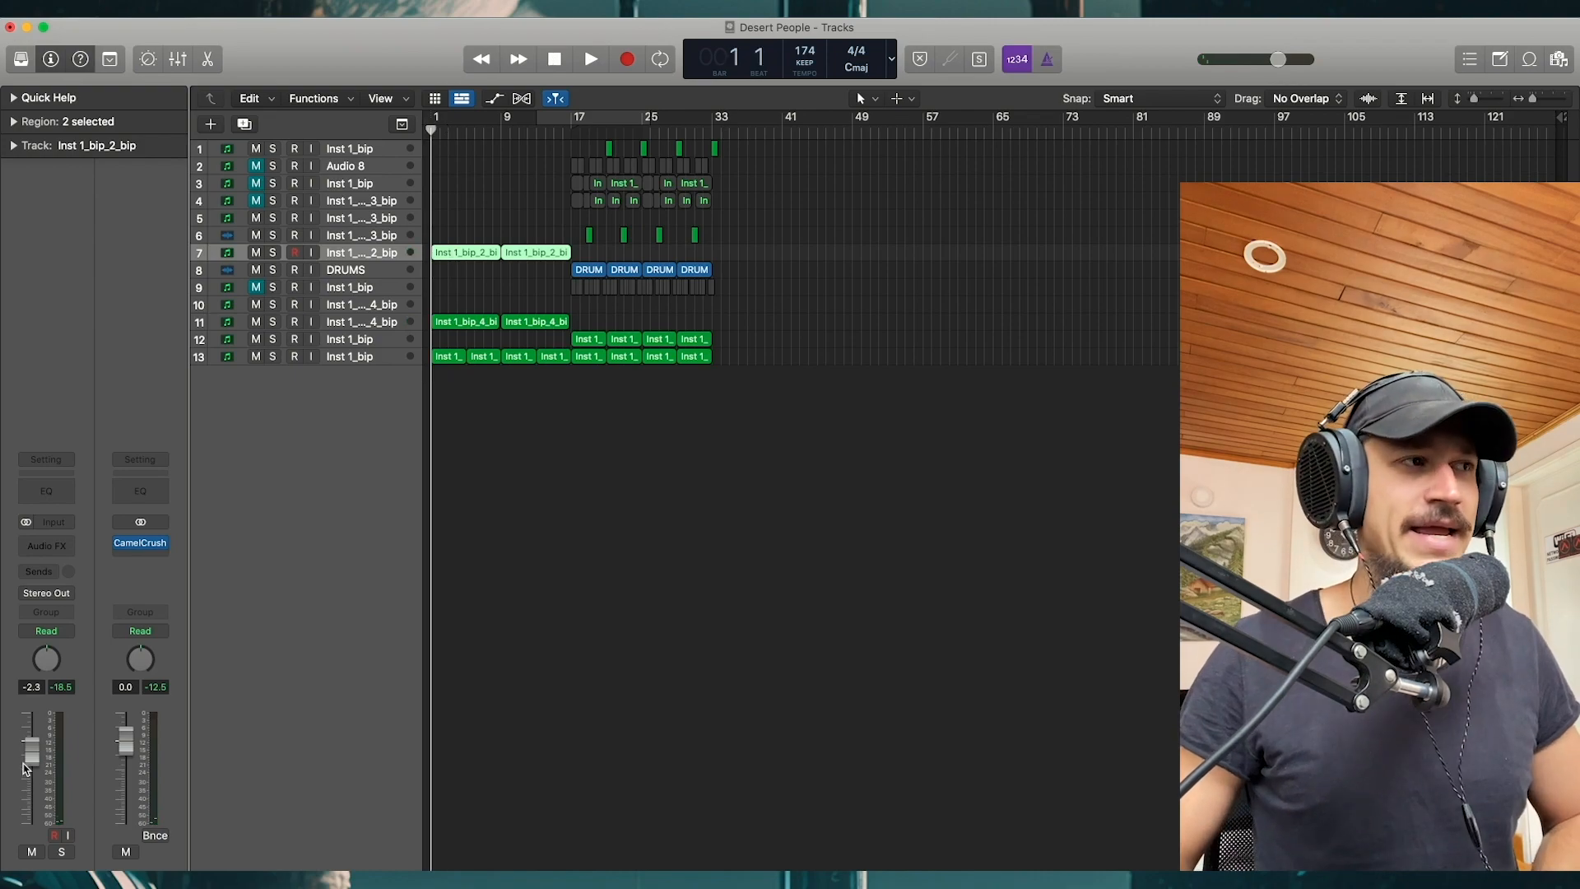
drag(25, 769, 25, 772)
key(space)
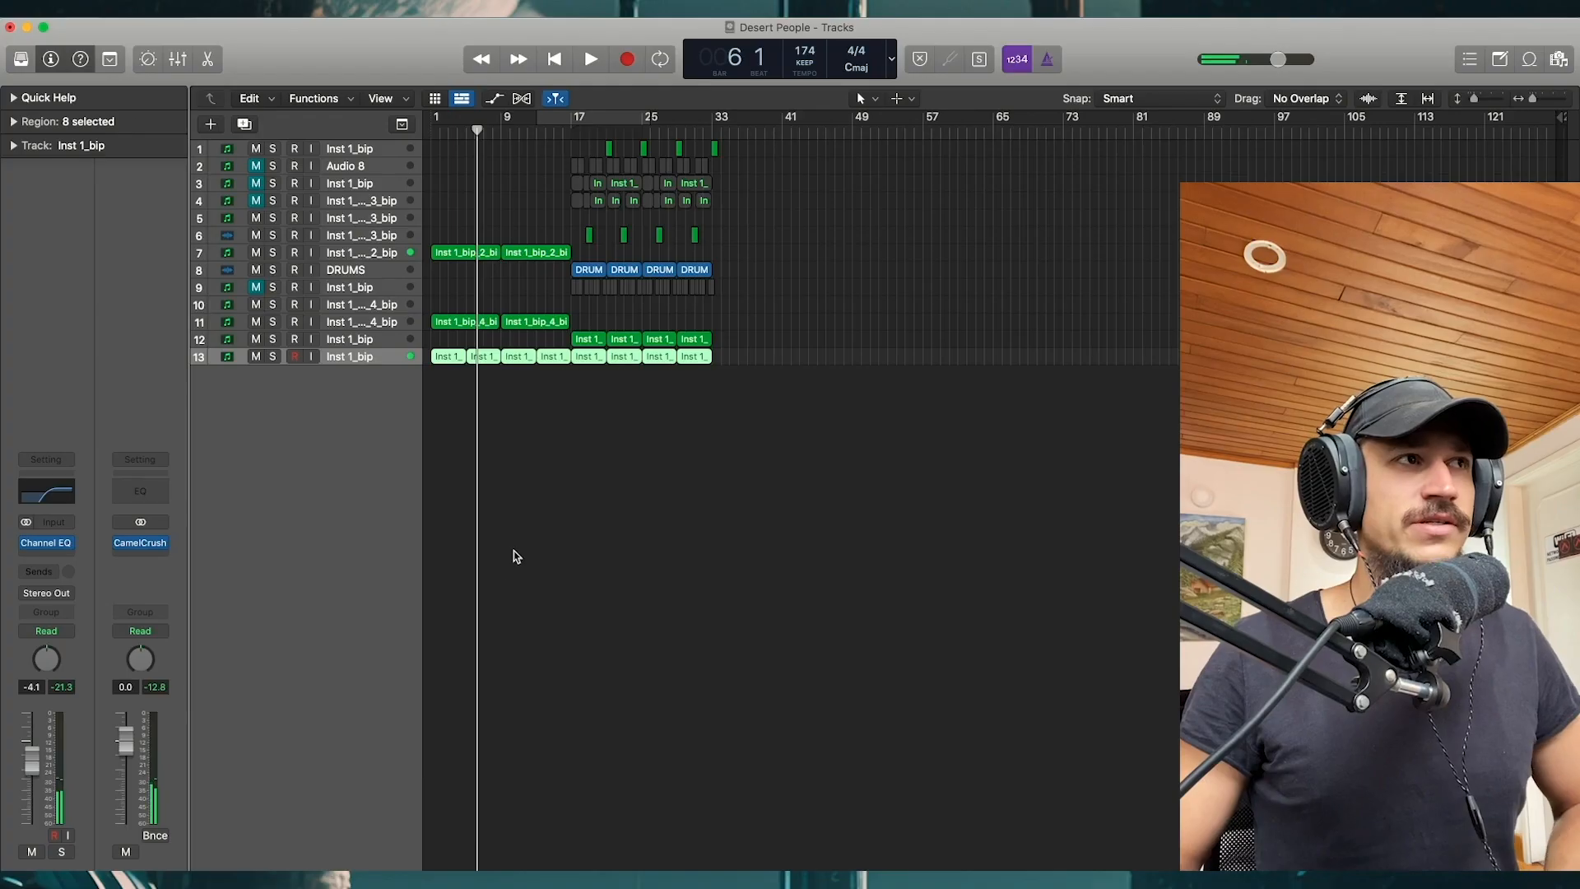
click(516, 556)
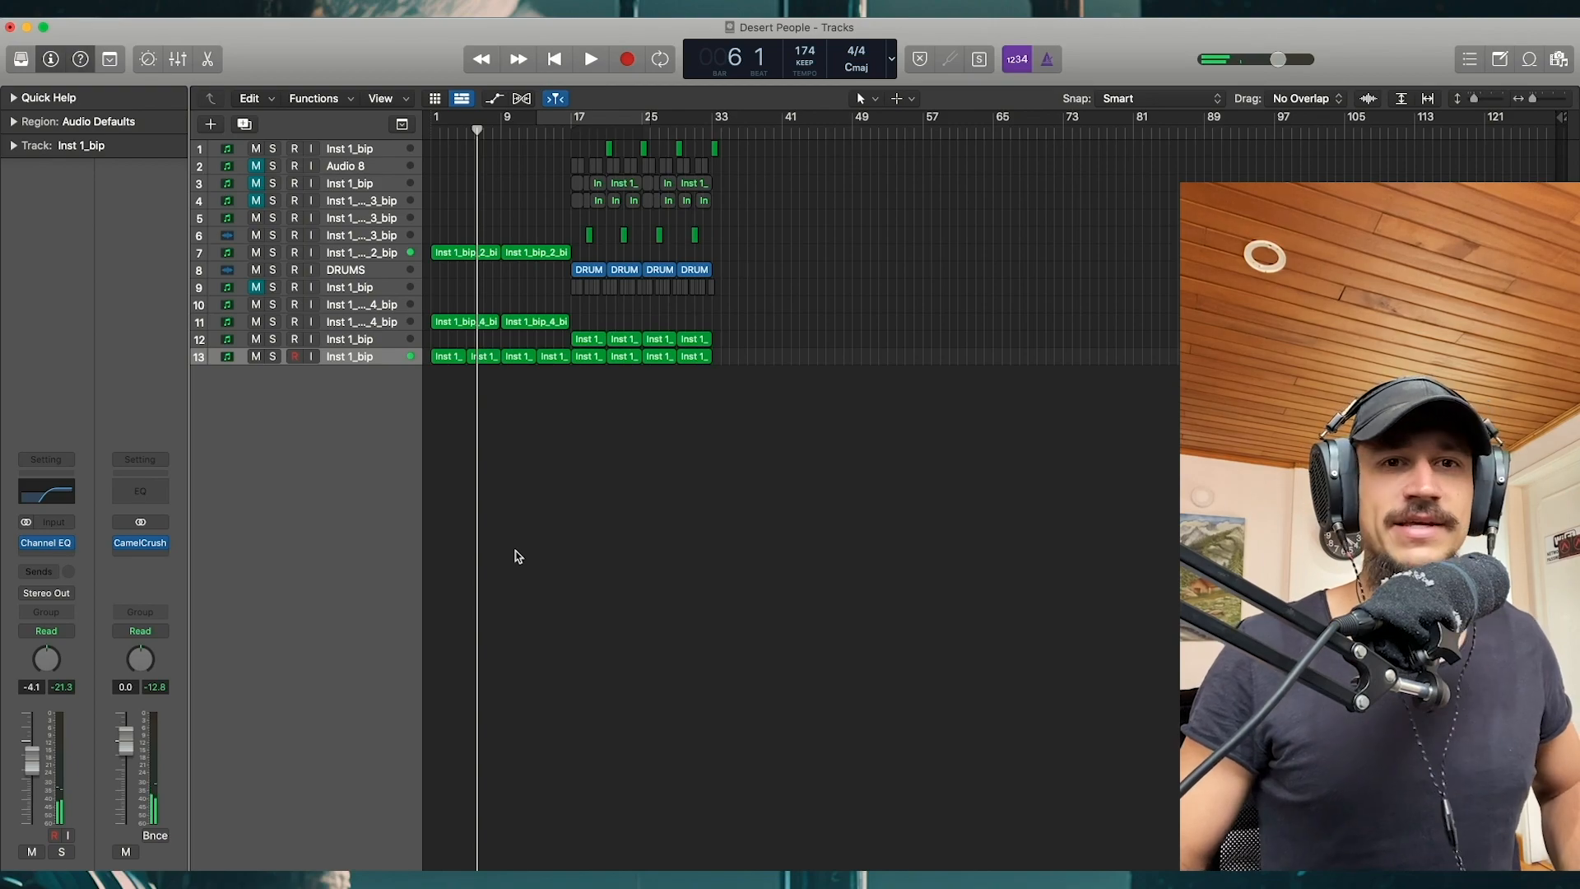
Step: Create one software instrument track with an empty channel strip and load SyndtSphere in stereo on it
click(217, 129)
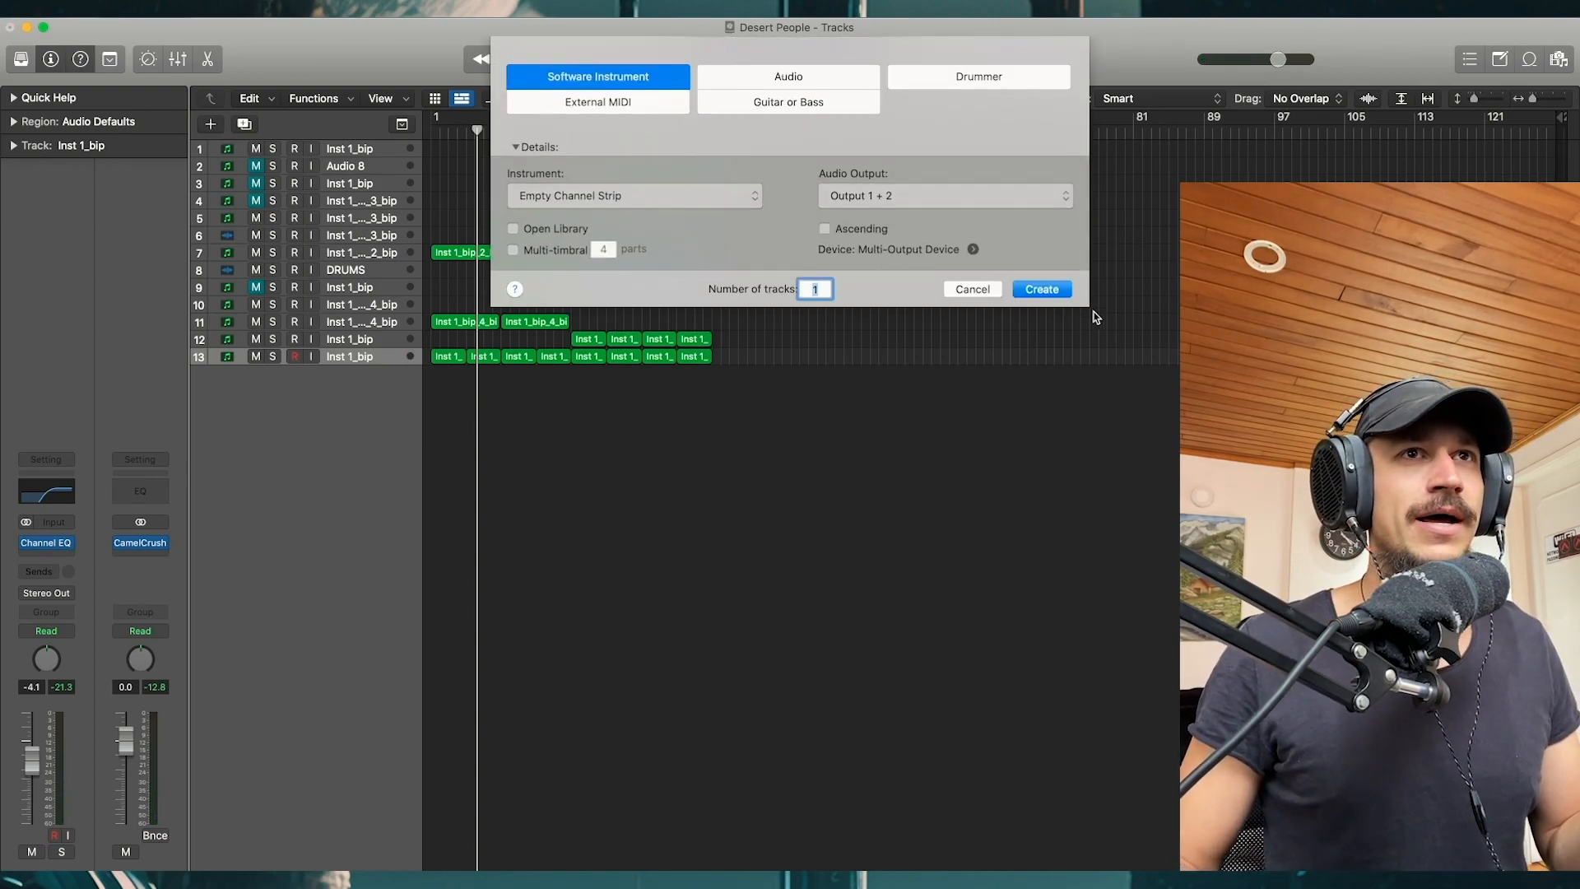
click(1042, 290)
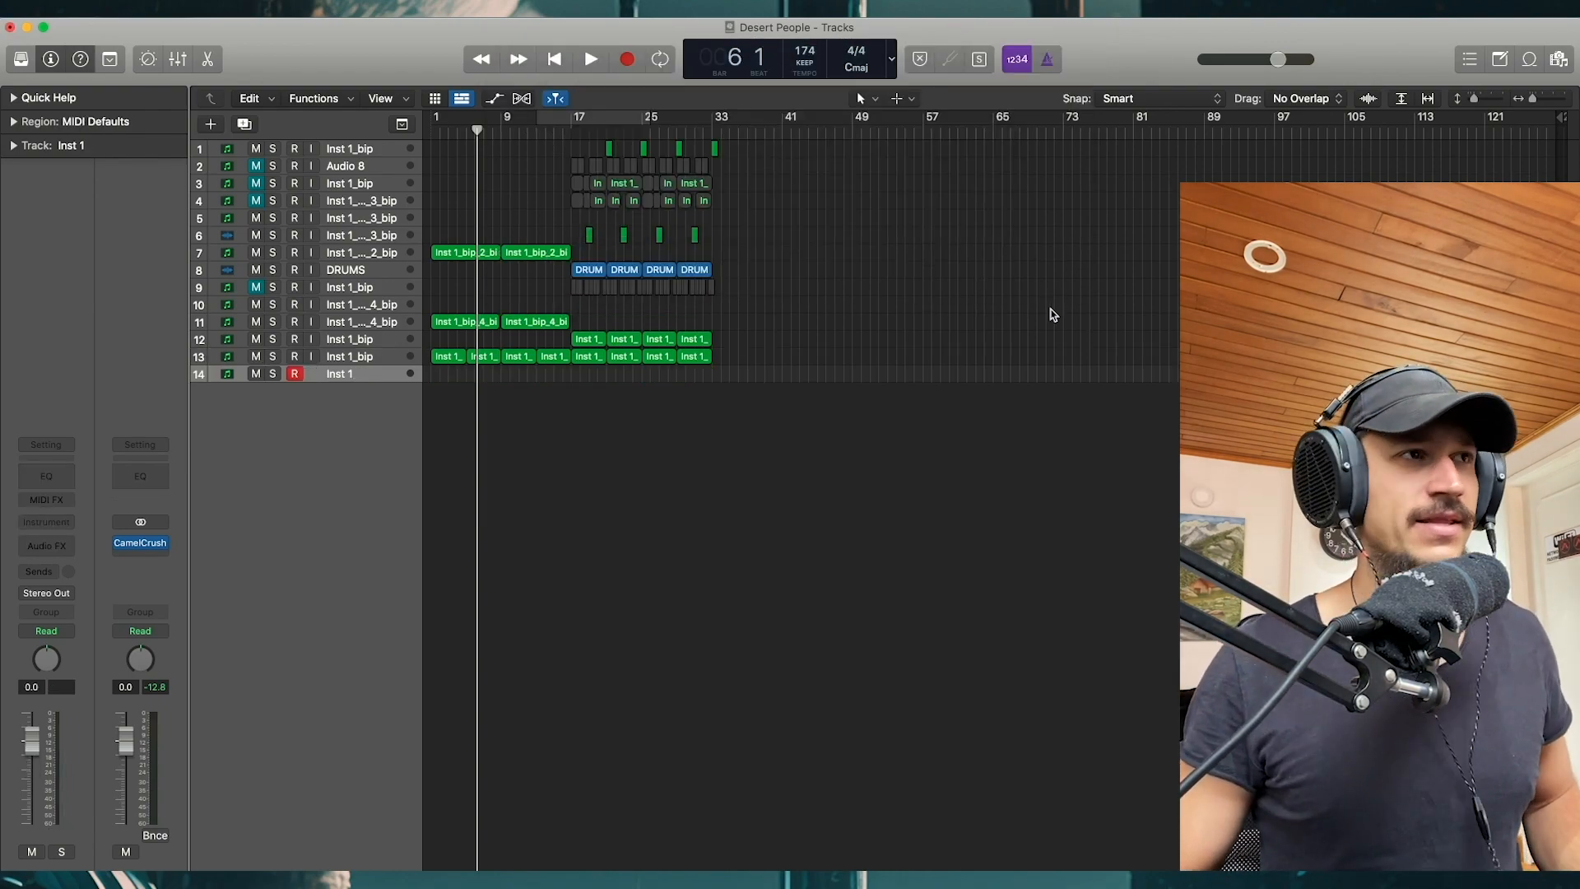
click(74, 527)
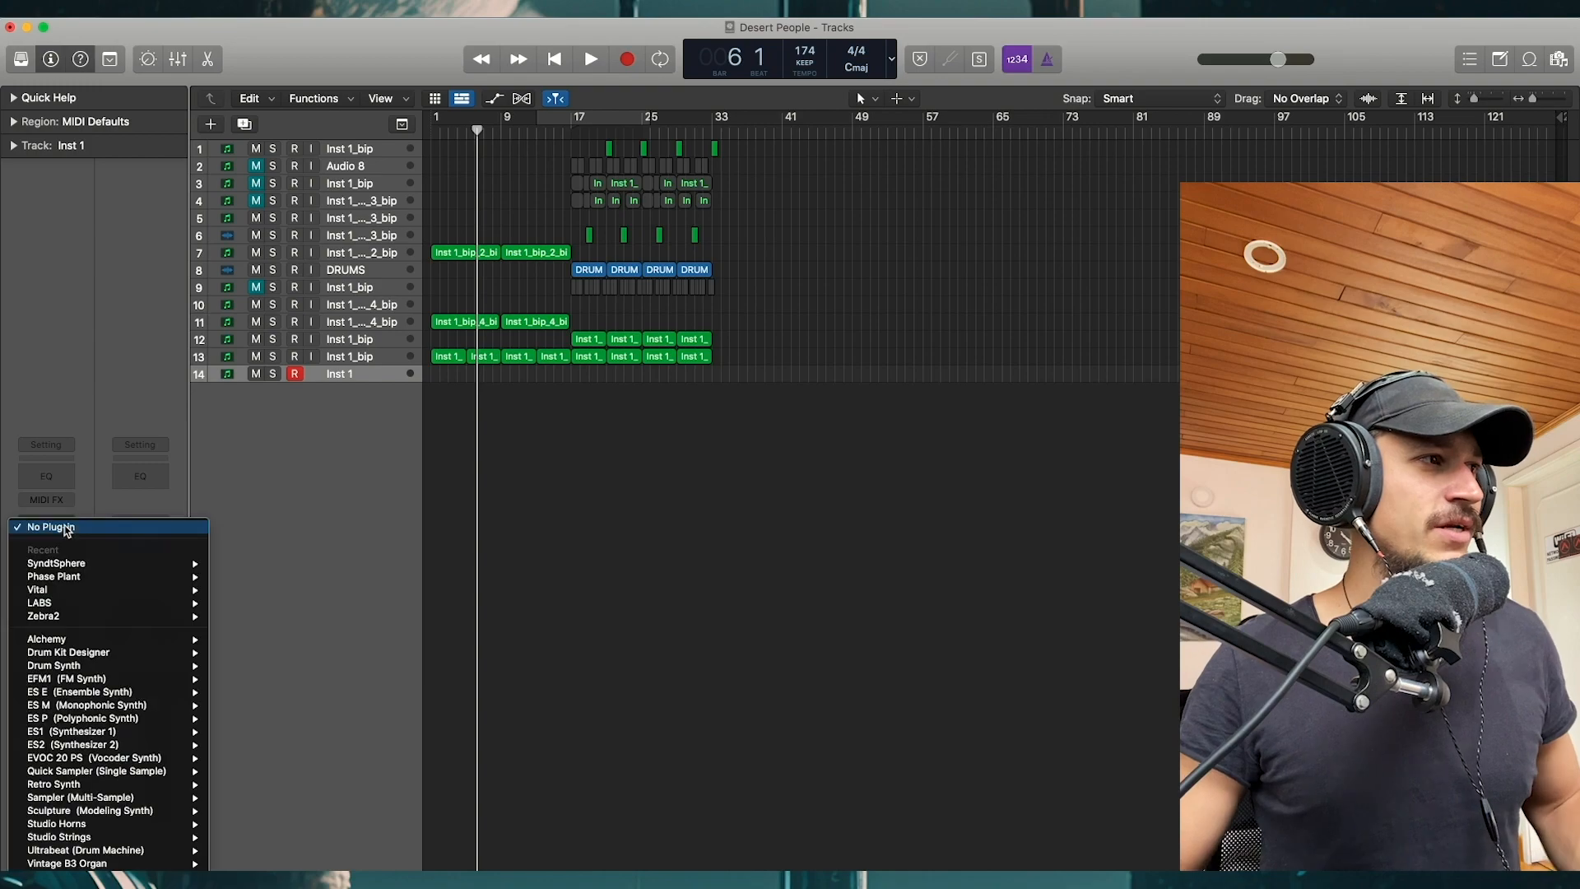
mouse_move(165, 563)
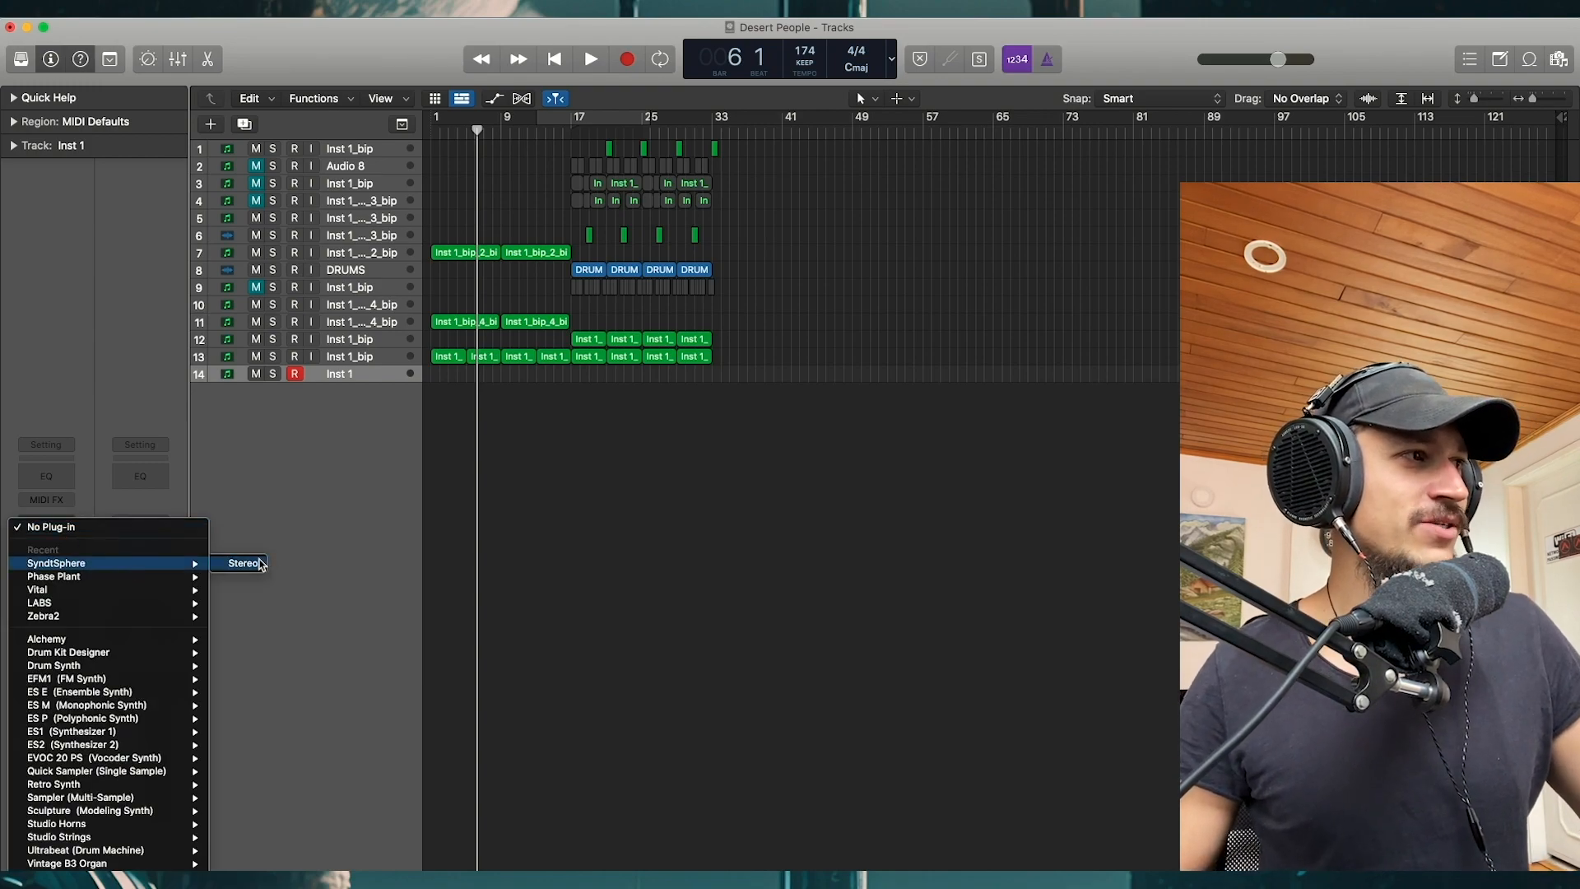
click(243, 563)
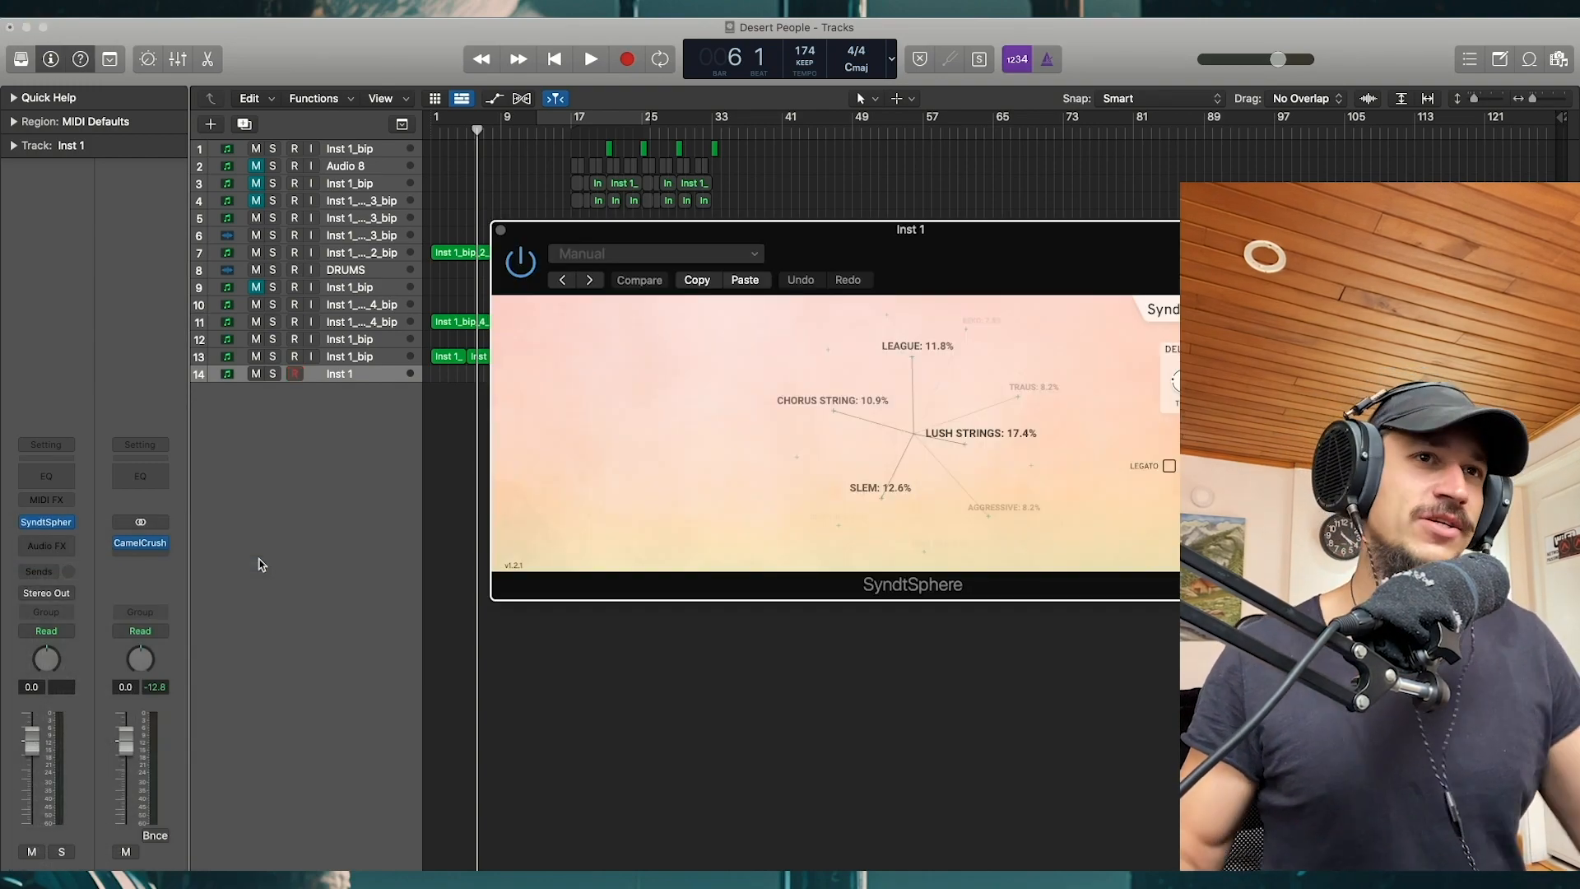
Step: Open Musical Typing, bring the whole SyndtSphere interface into view and play a note to hear its initial sound
key(super+k)
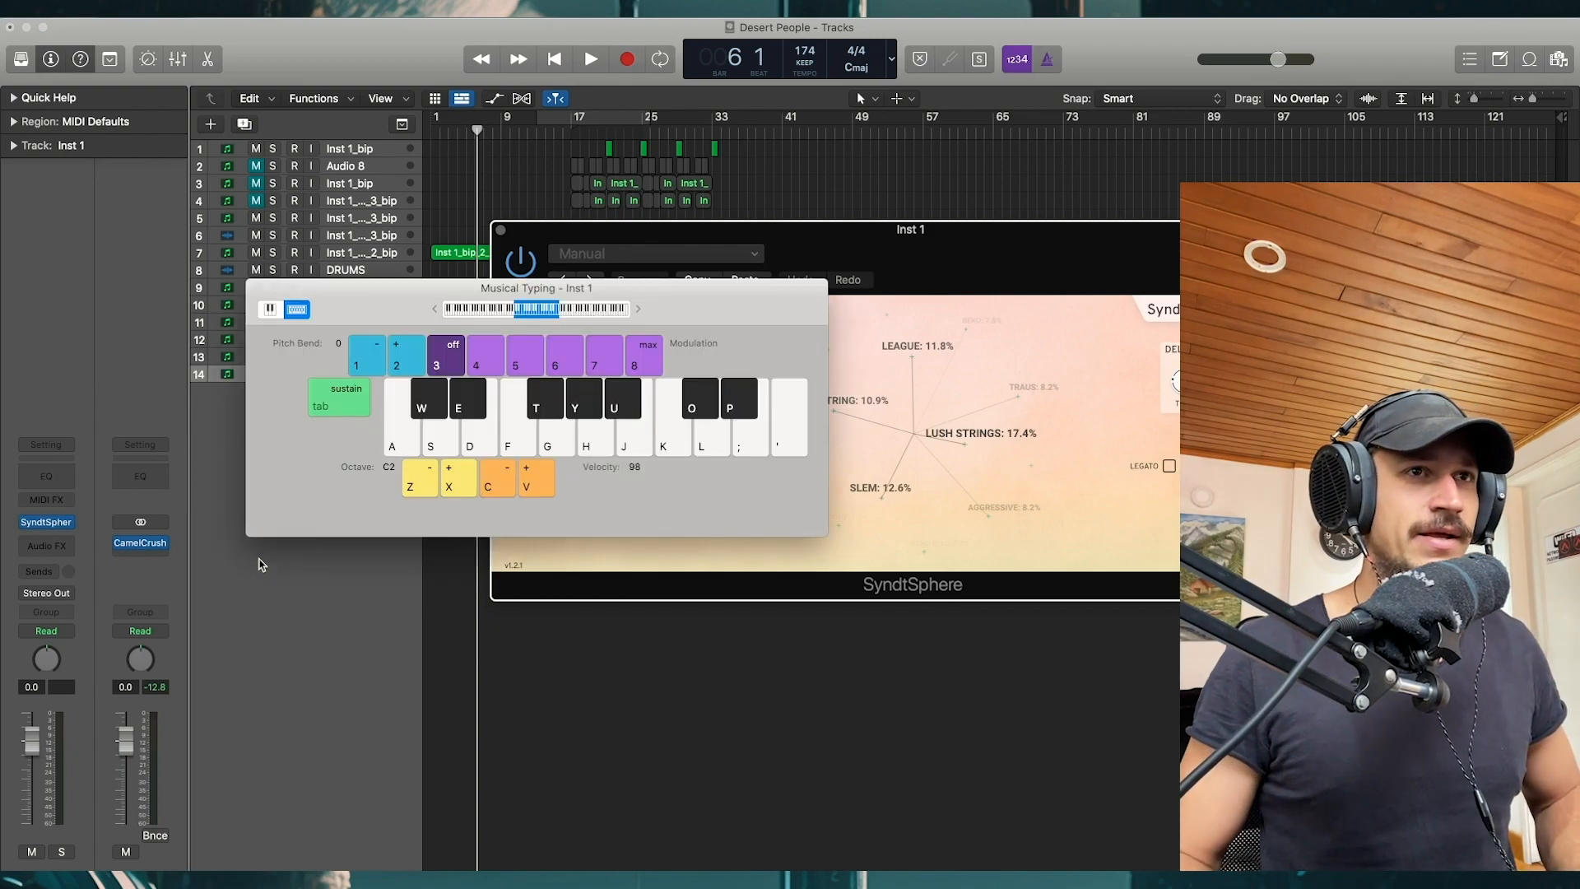
drag(665, 235, 467, 194)
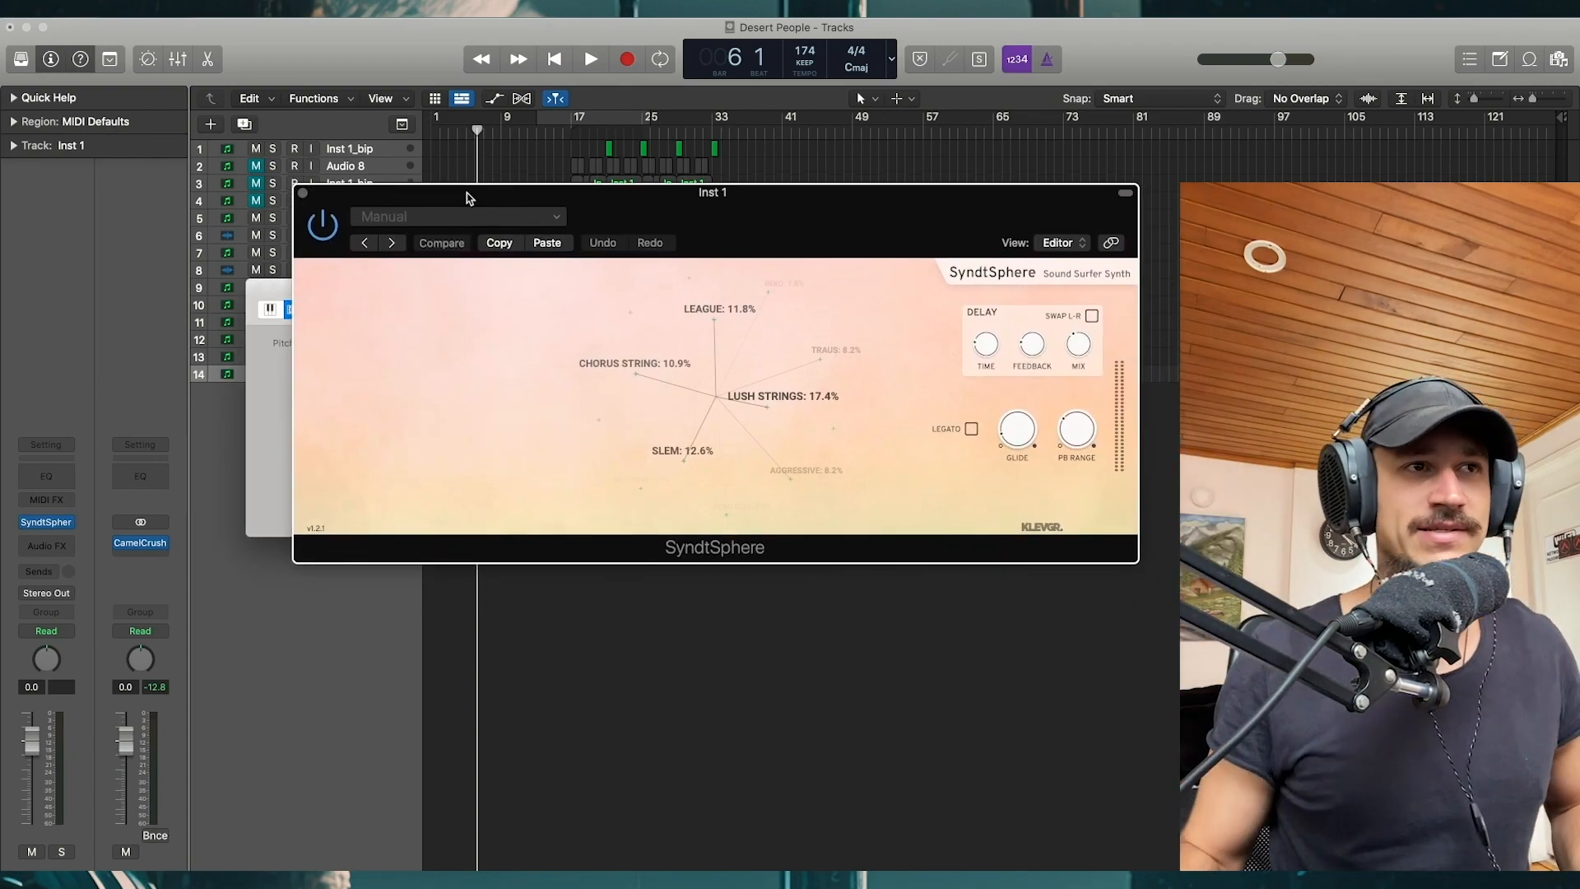
key(a)
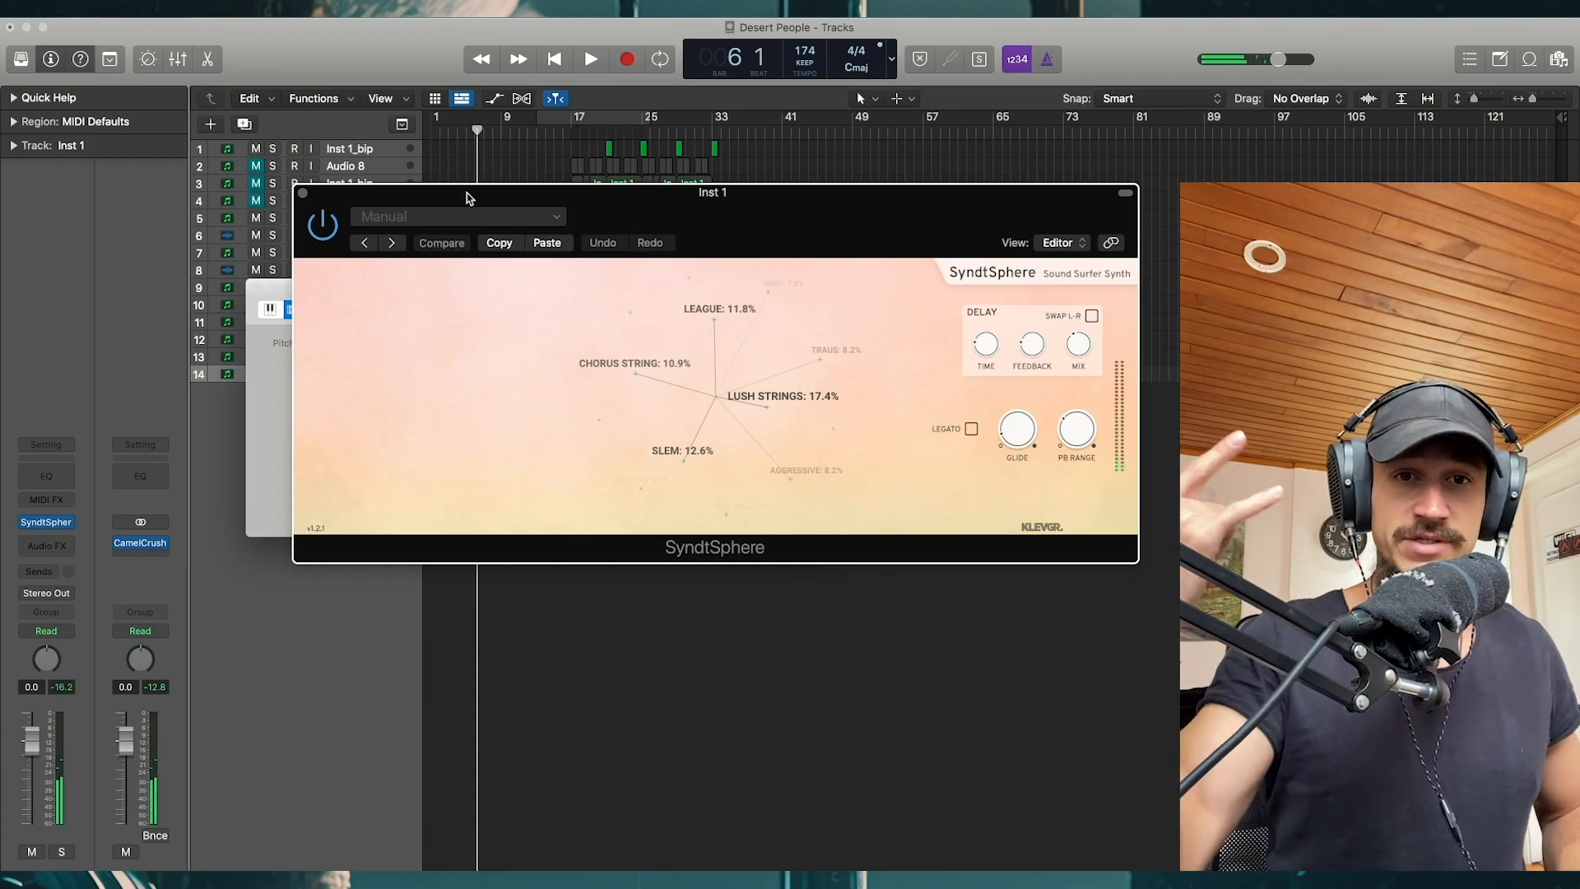
Step: Audition SyndtSphere sounds by rotating its sphere, settling on a blend led by Luddig 1 with Dark Matters and Moving Pulses
drag(701, 350, 751, 423)
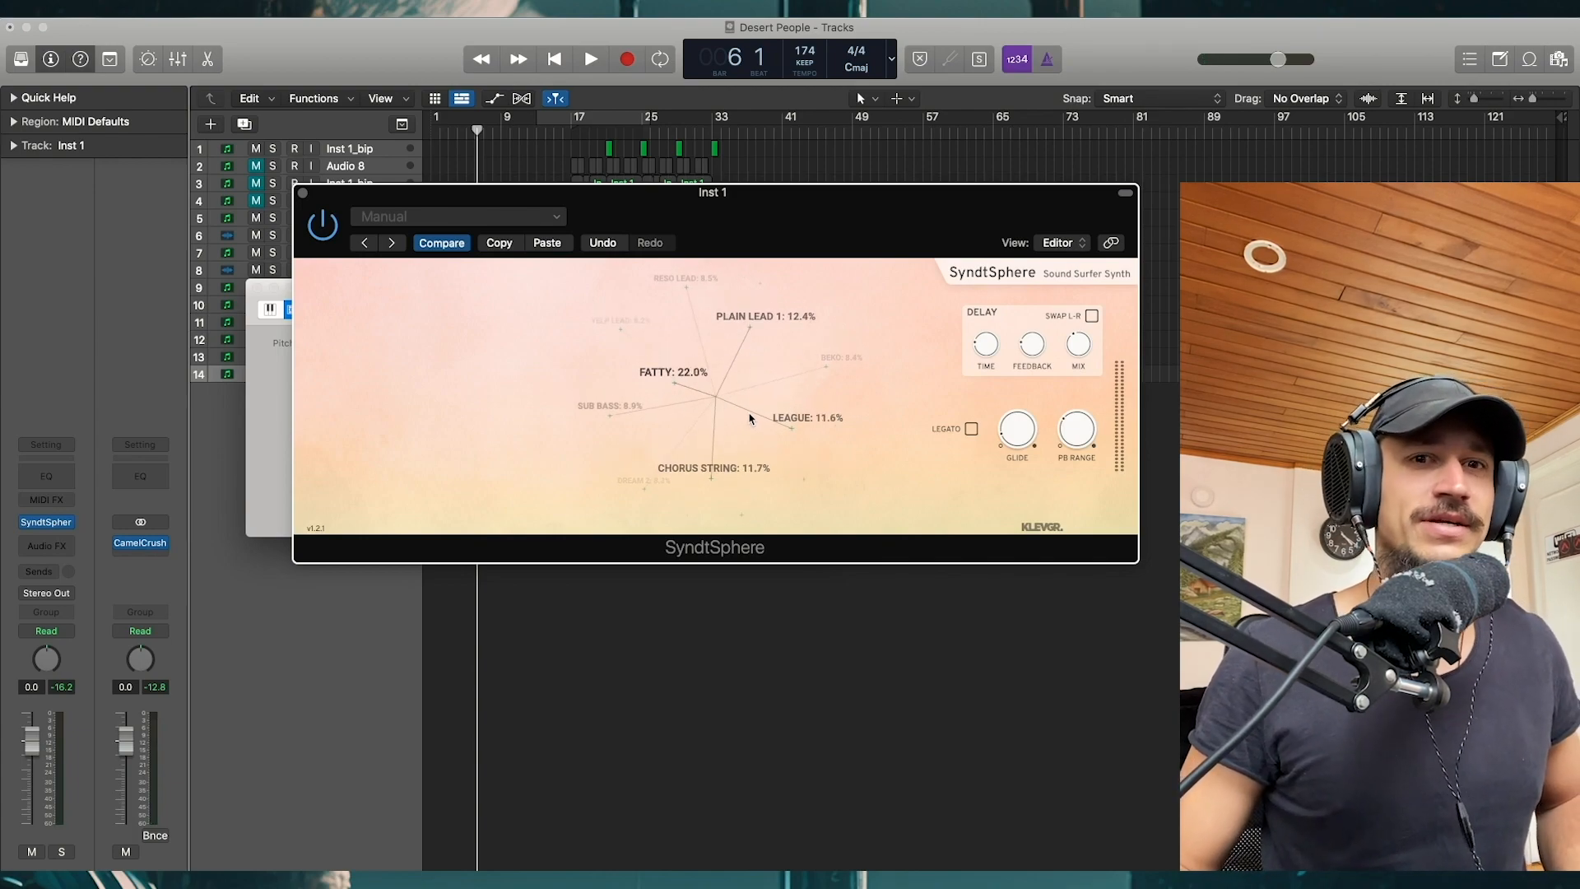
drag(751, 420, 771, 423)
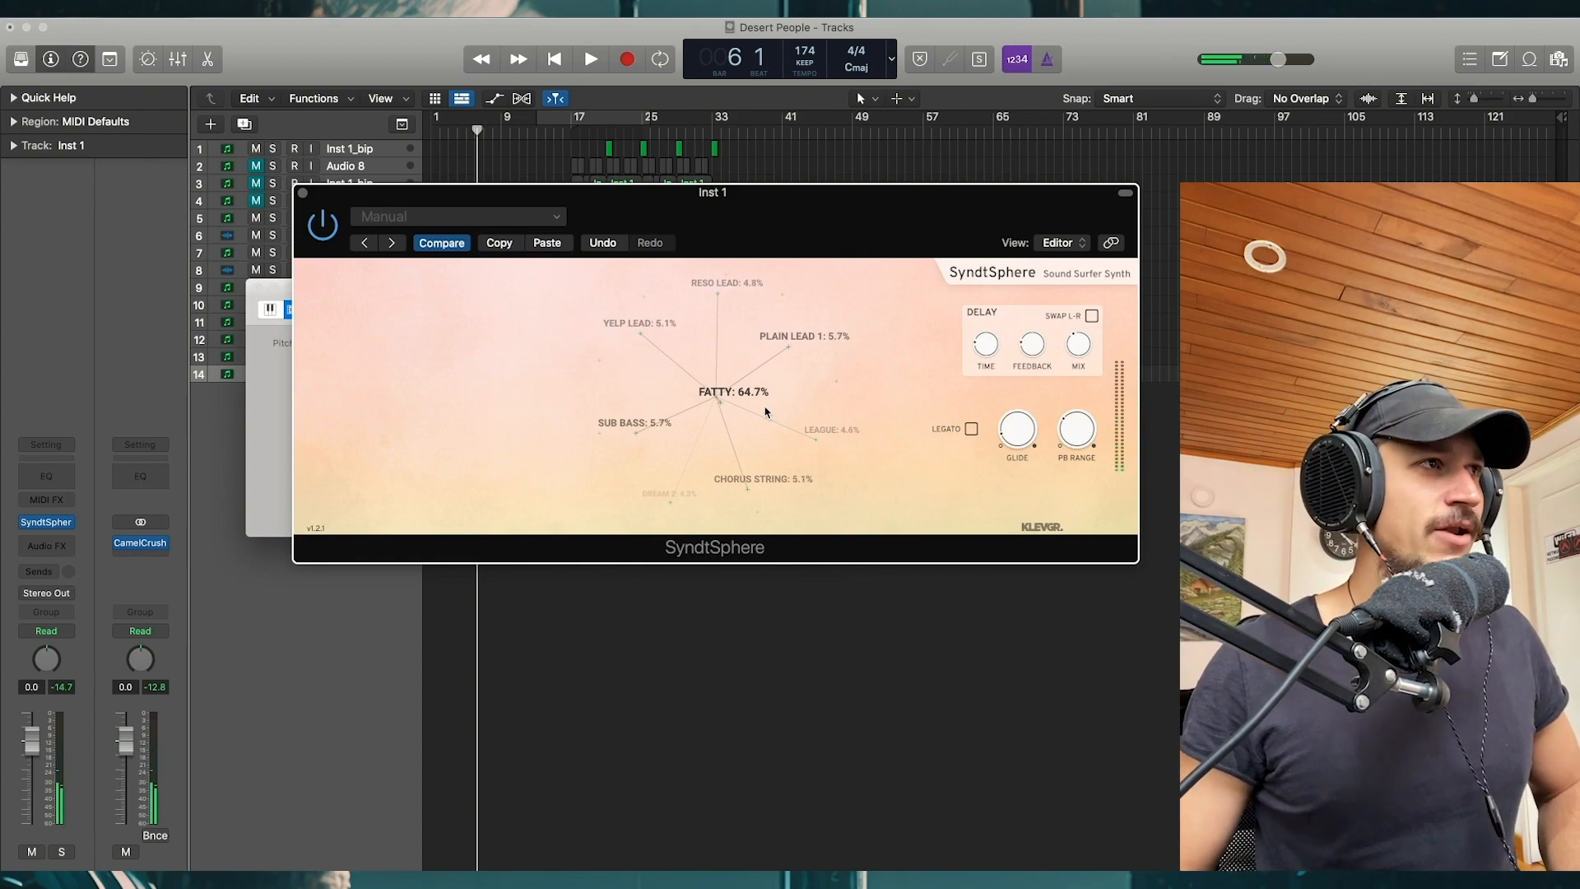
drag(750, 397, 756, 411)
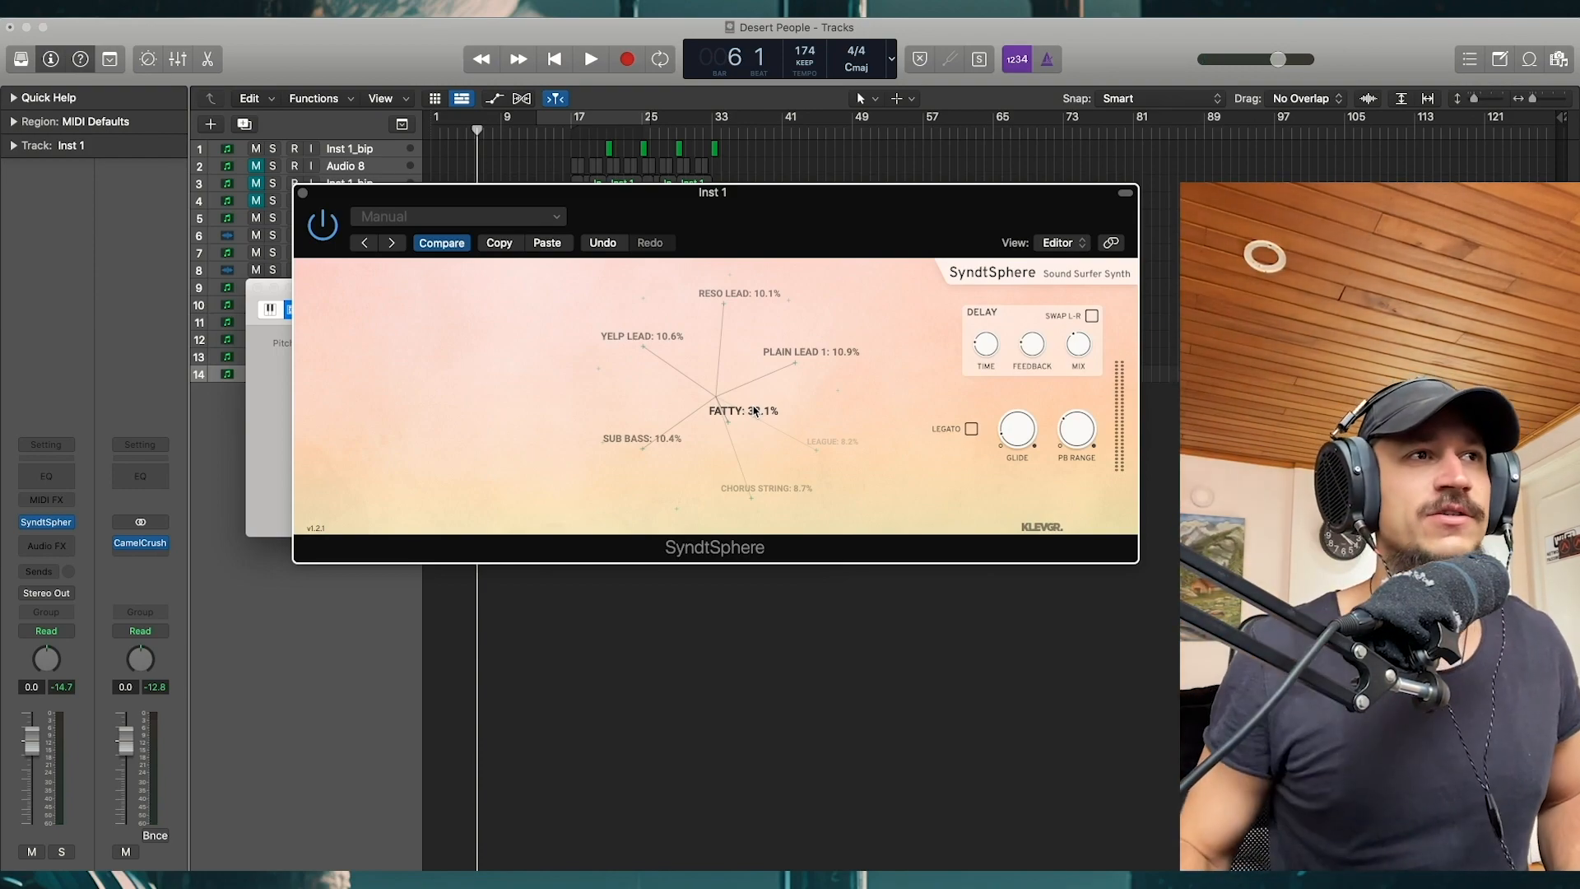
mouse_move(730, 409)
mouse_down()
mouse_move(740, 445)
mouse_move(705, 395)
mouse_move(769, 407)
mouse_move(782, 389)
mouse_move(823, 386)
mouse_move(724, 402)
mouse_move(739, 417)
mouse_up()
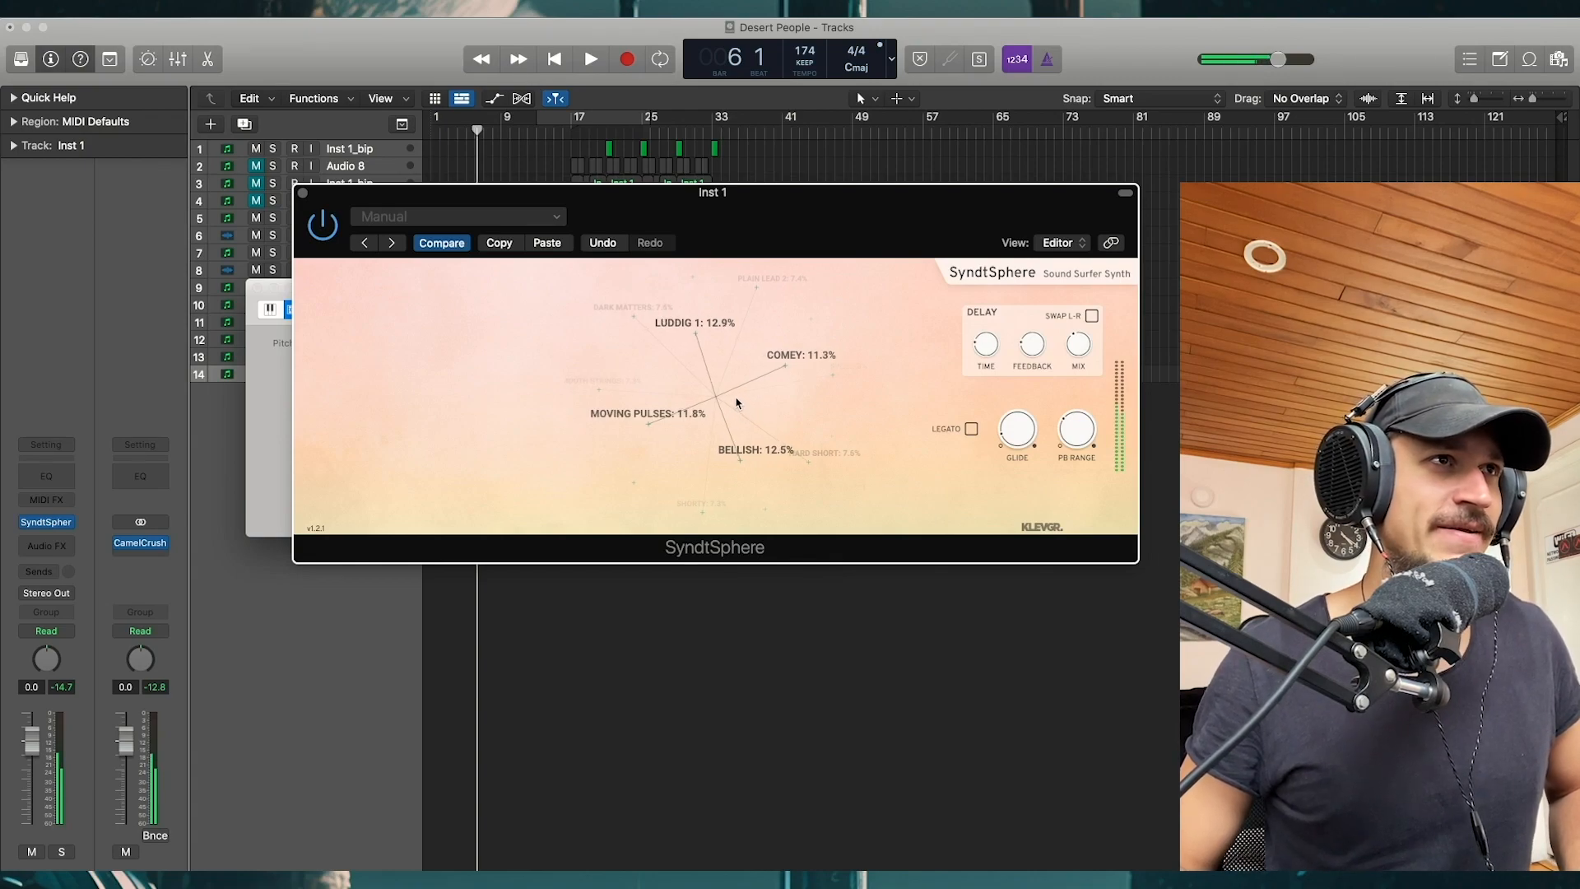
drag(744, 407, 811, 475)
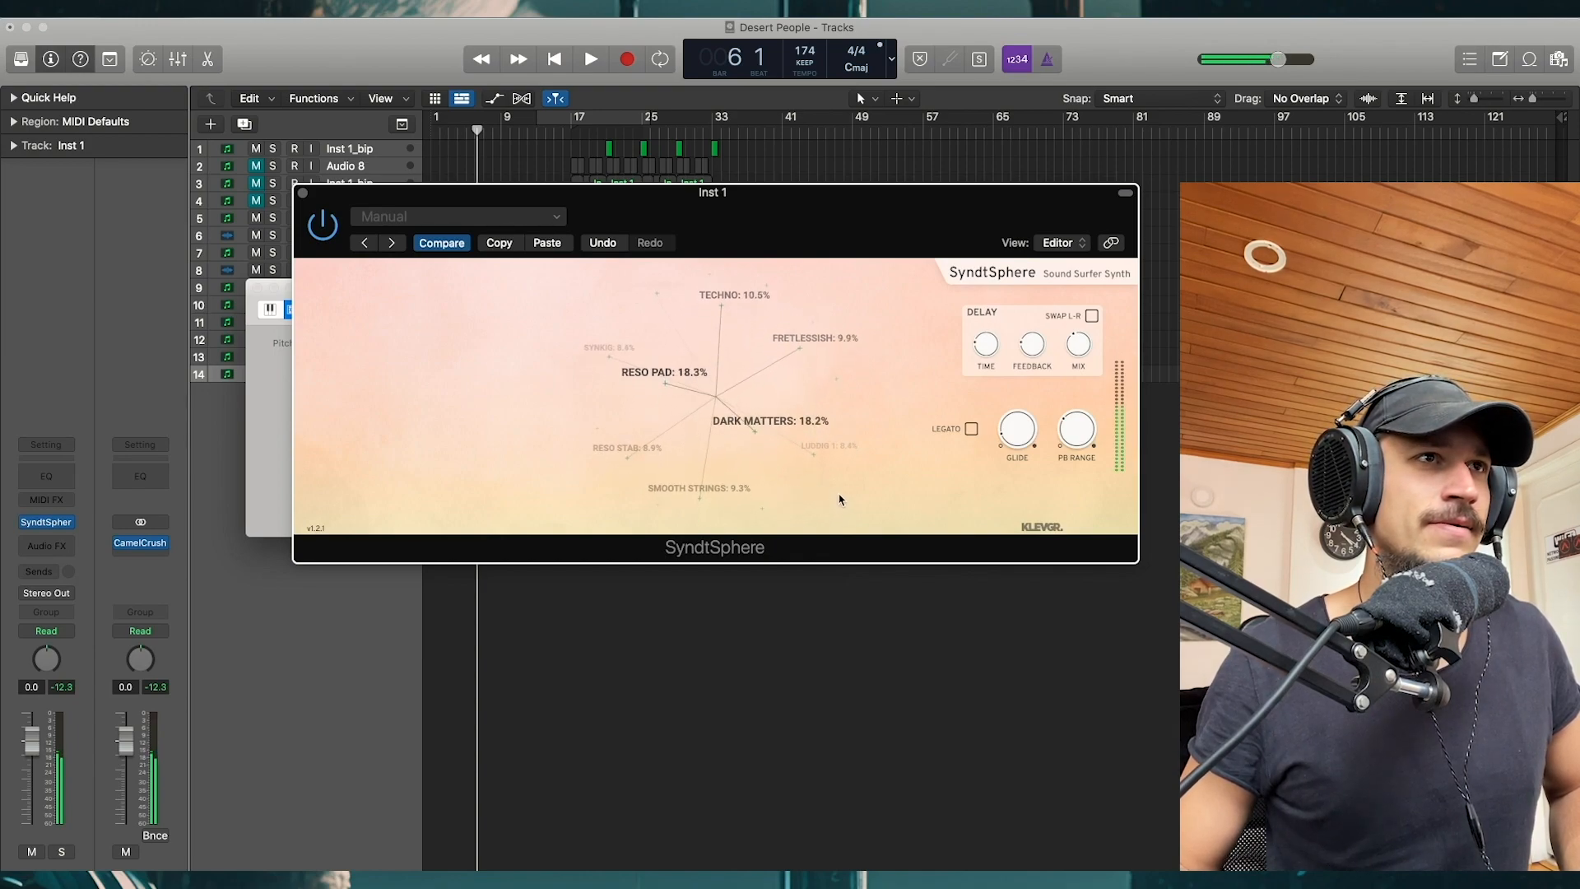
drag(858, 484, 857, 451)
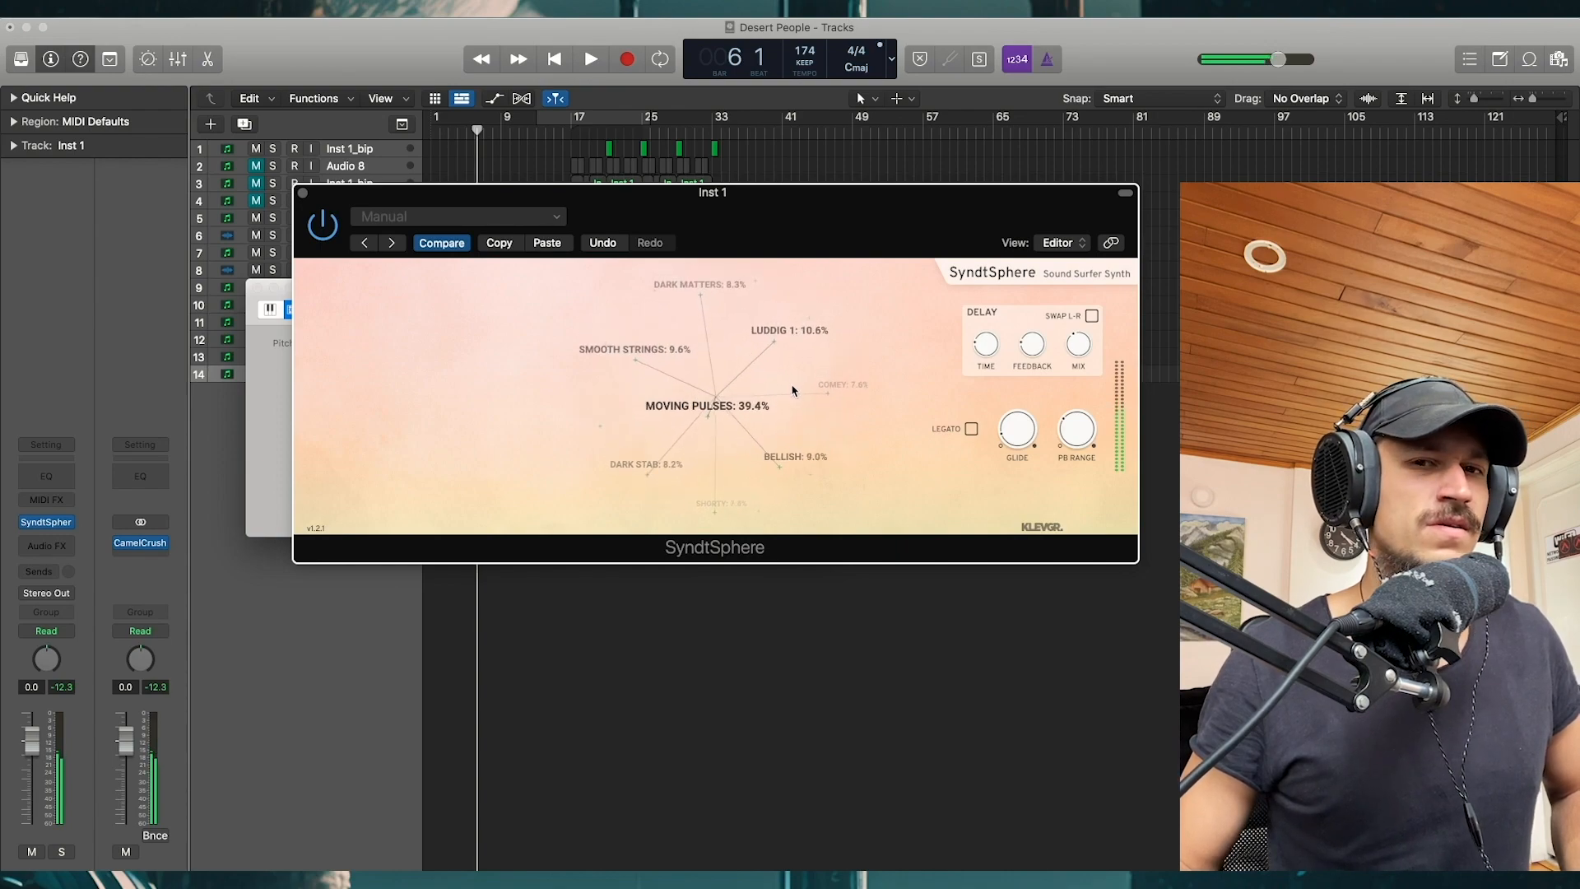
drag(793, 390, 766, 419)
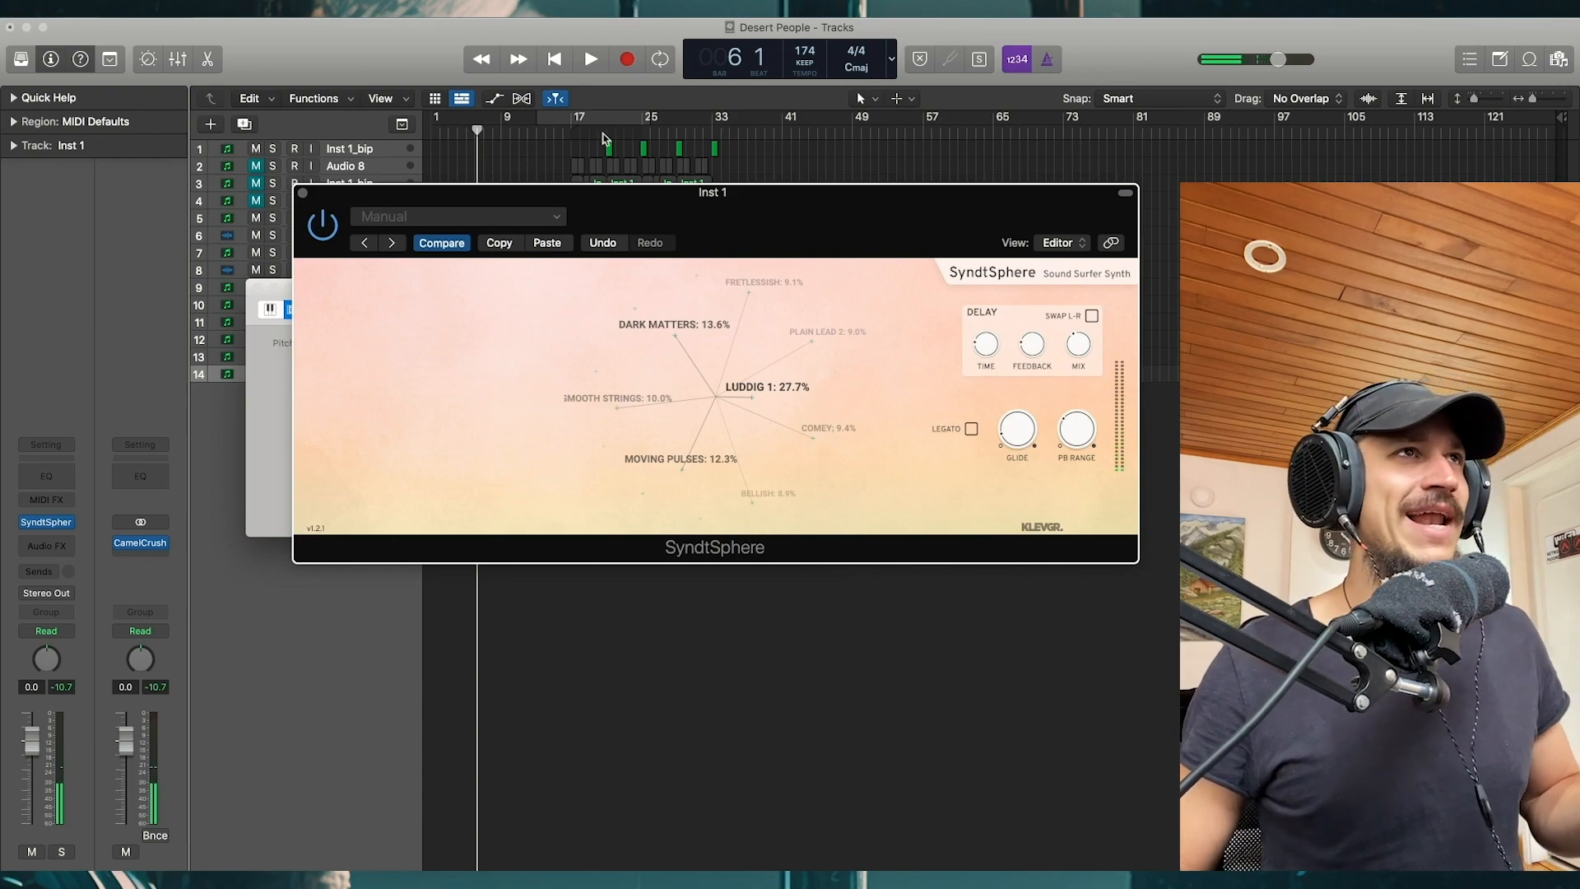
Step: Record a sustained note on the new Inst 1 track from bar 1 for about four bars, and close SyndtSphere
key(Return)
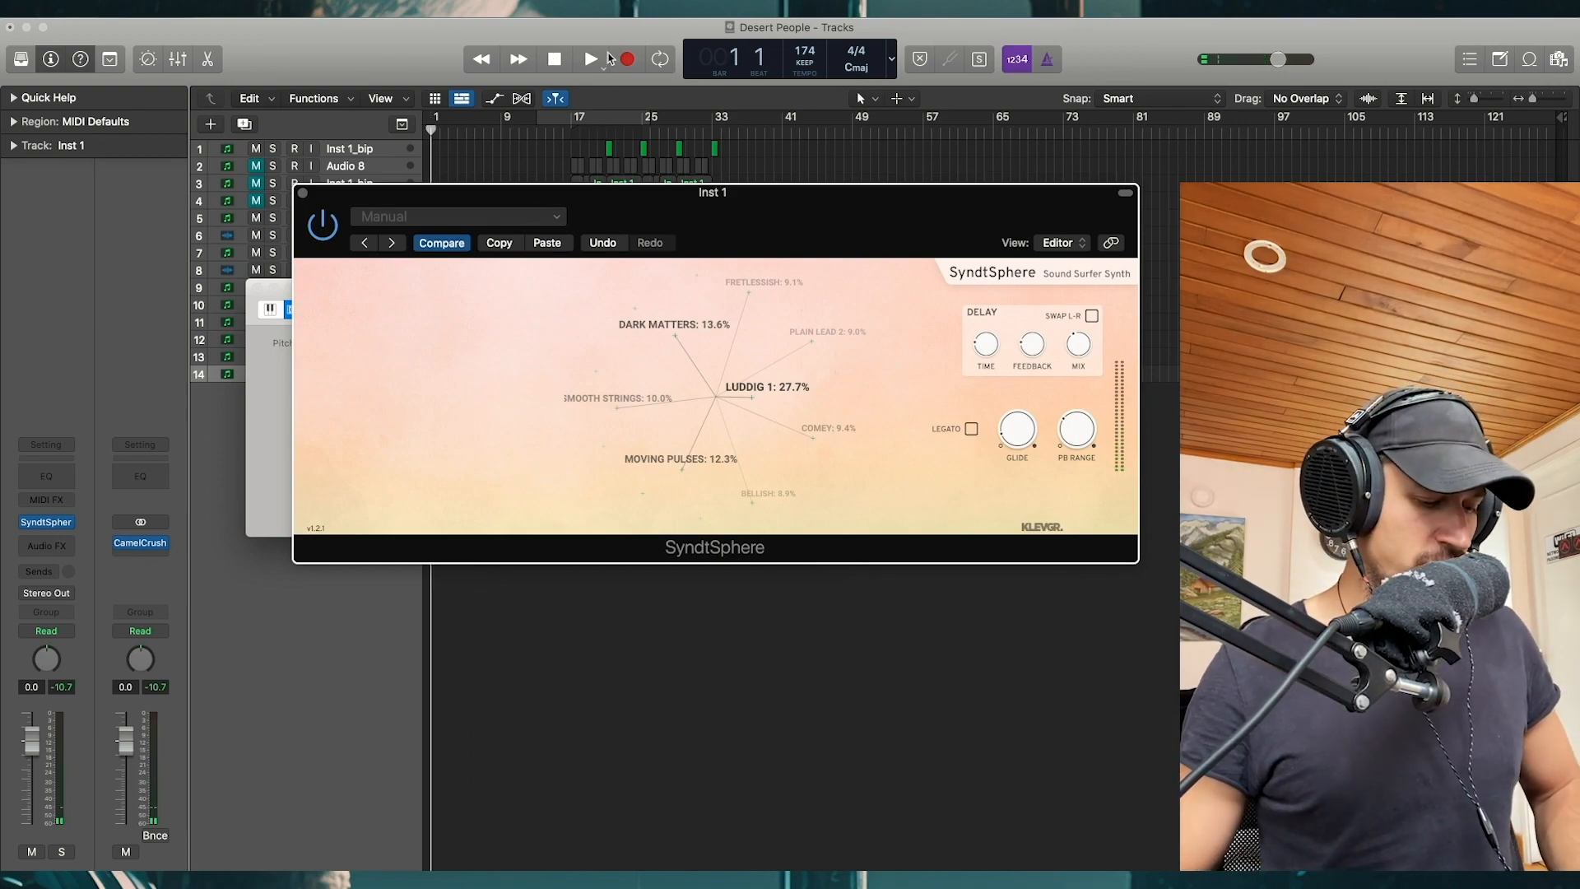
click(626, 56)
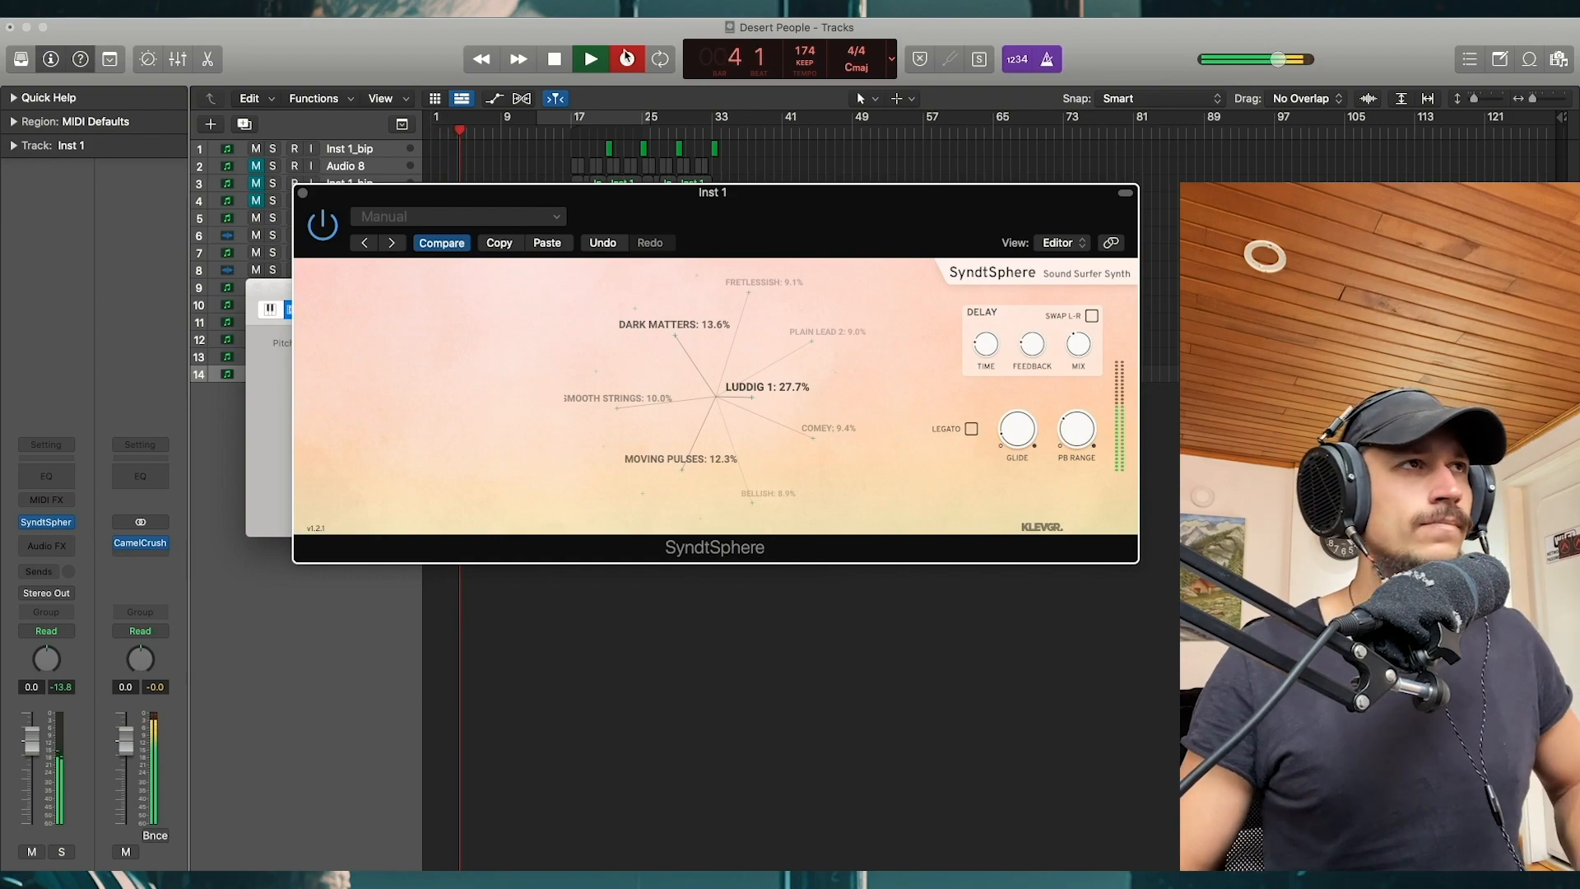
key(space)
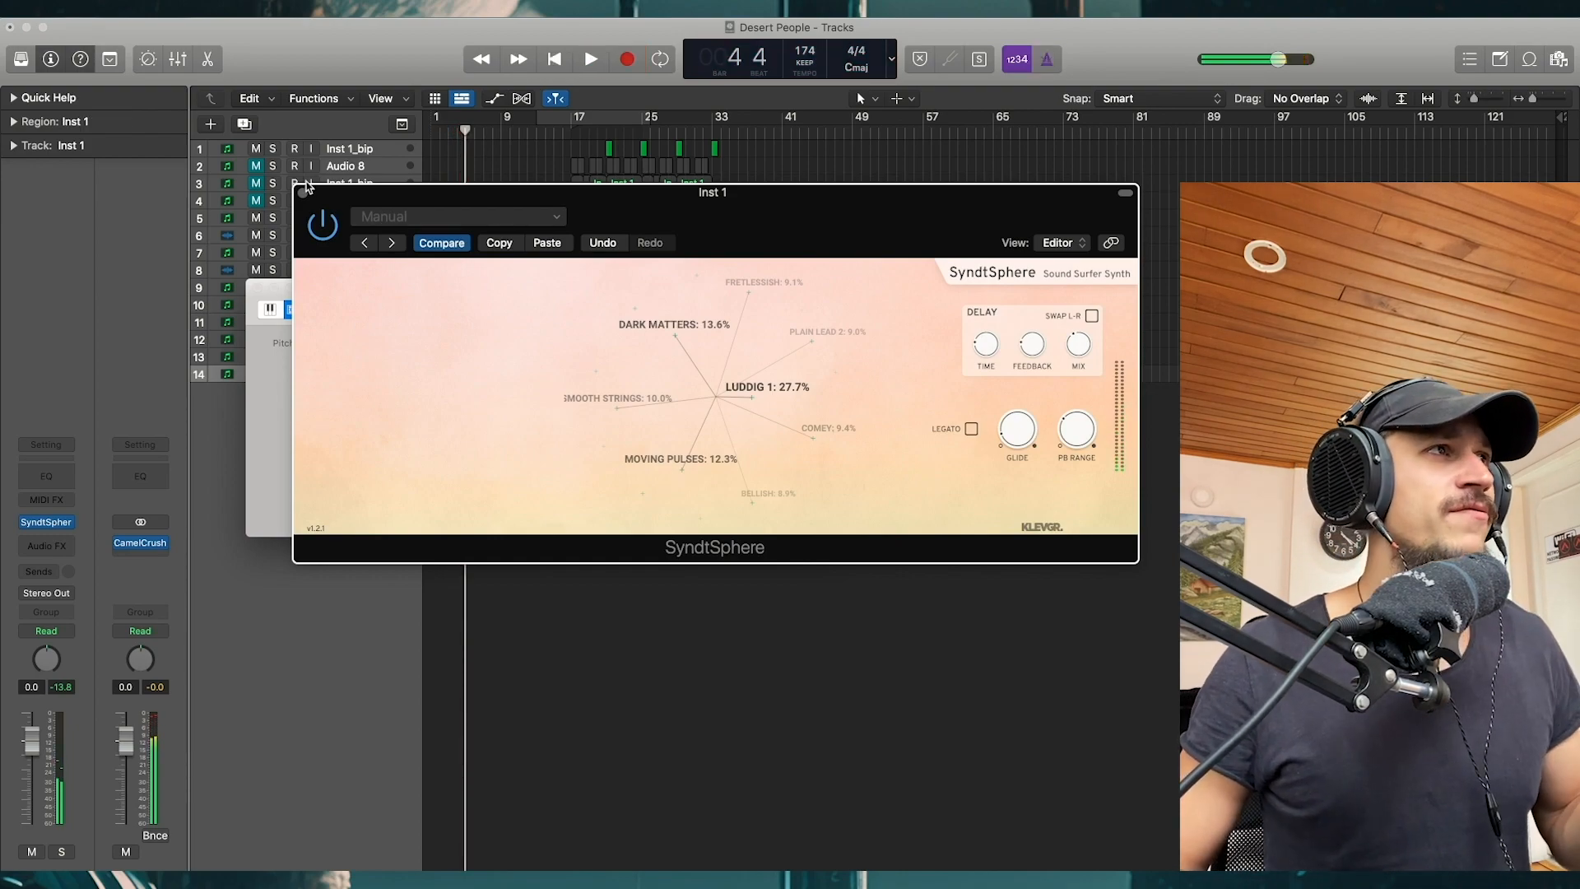
click(302, 192)
click(257, 288)
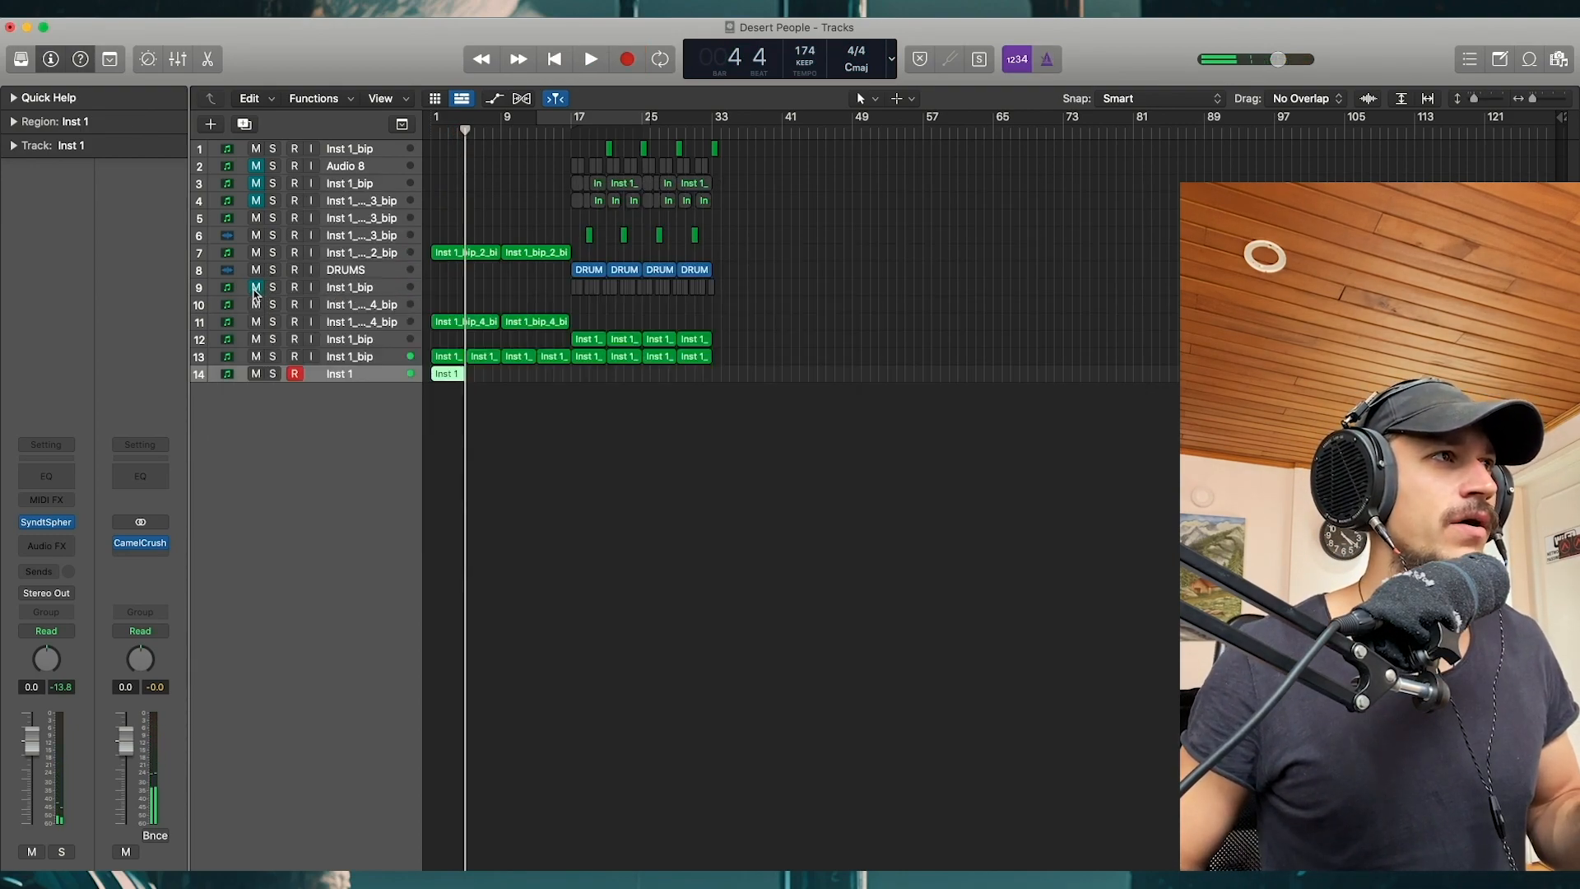
click(553, 388)
Step: In the recorded region's Piano Roll, quantize the note to 1/8 Note and lengthen it to end near bar 5
double_click(449, 375)
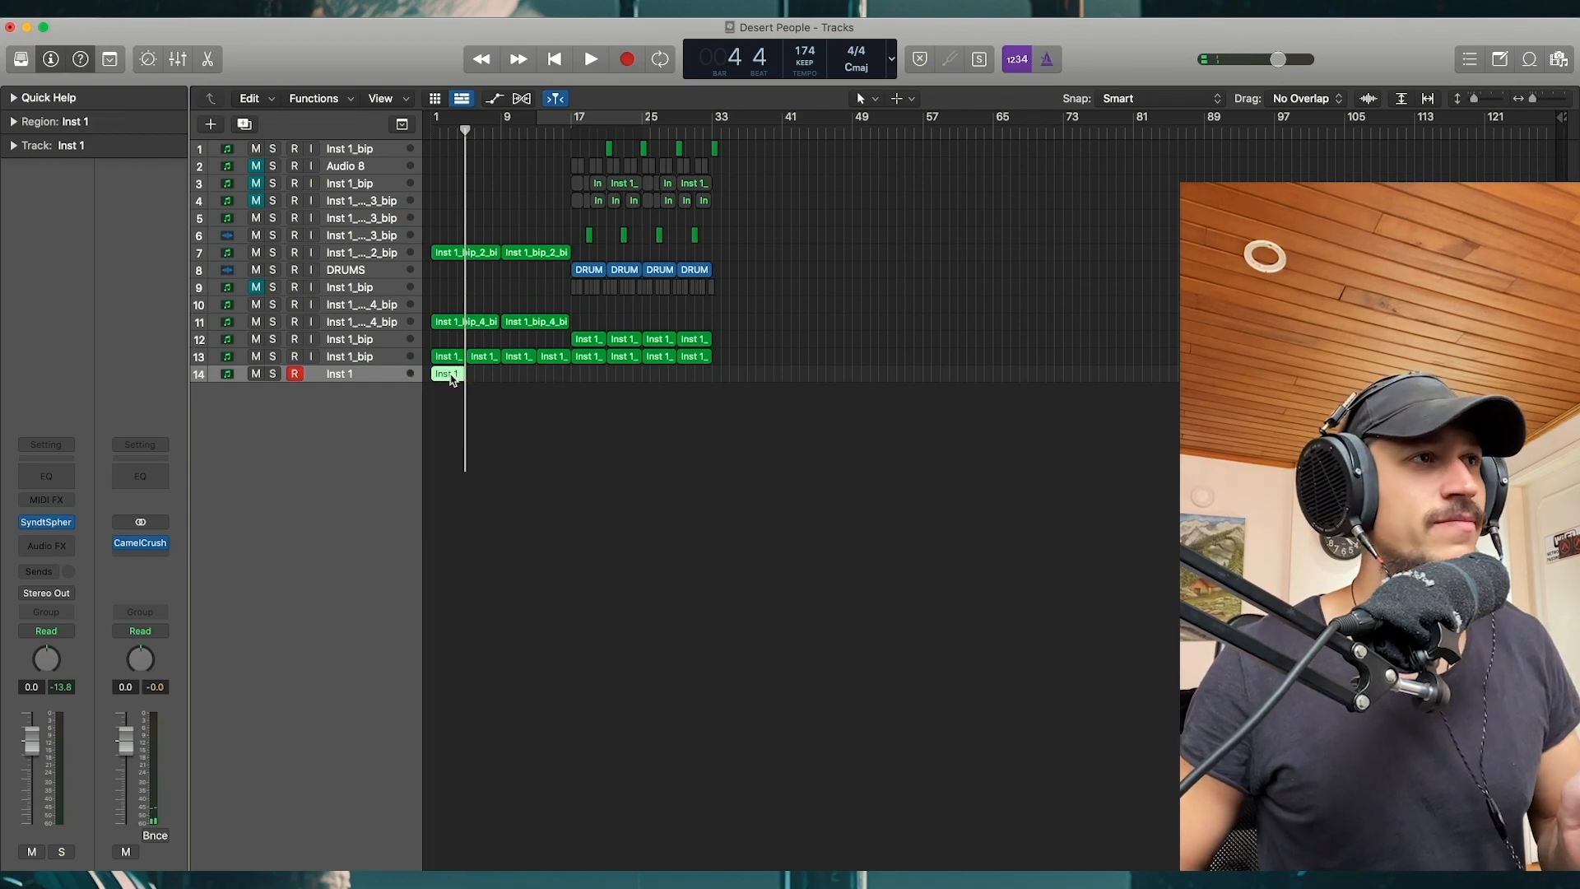
key(super+Left)
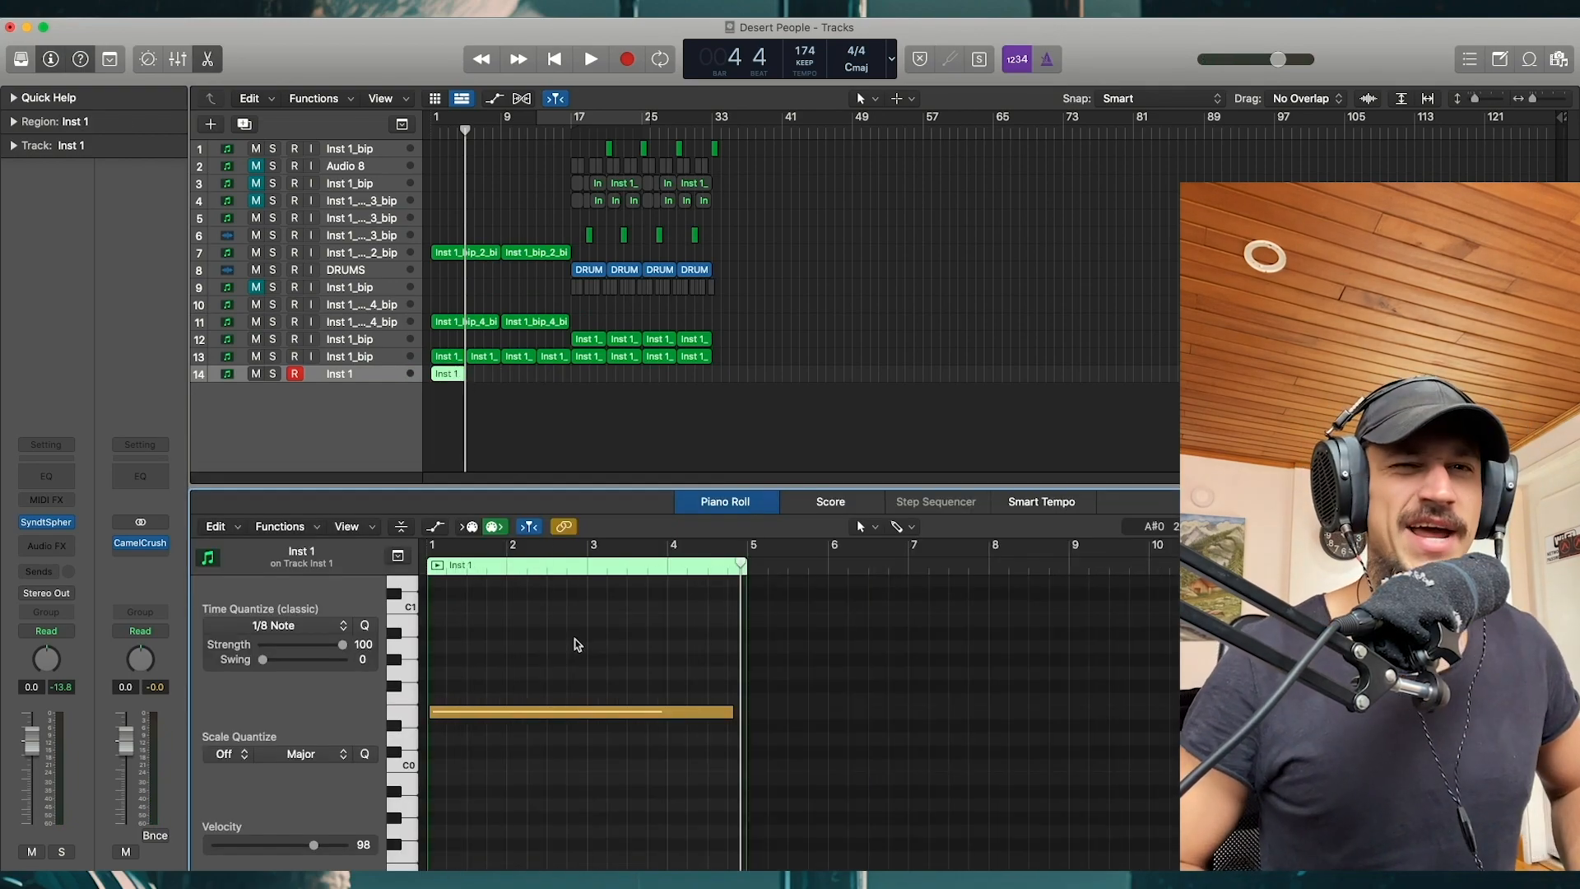
click(576, 712)
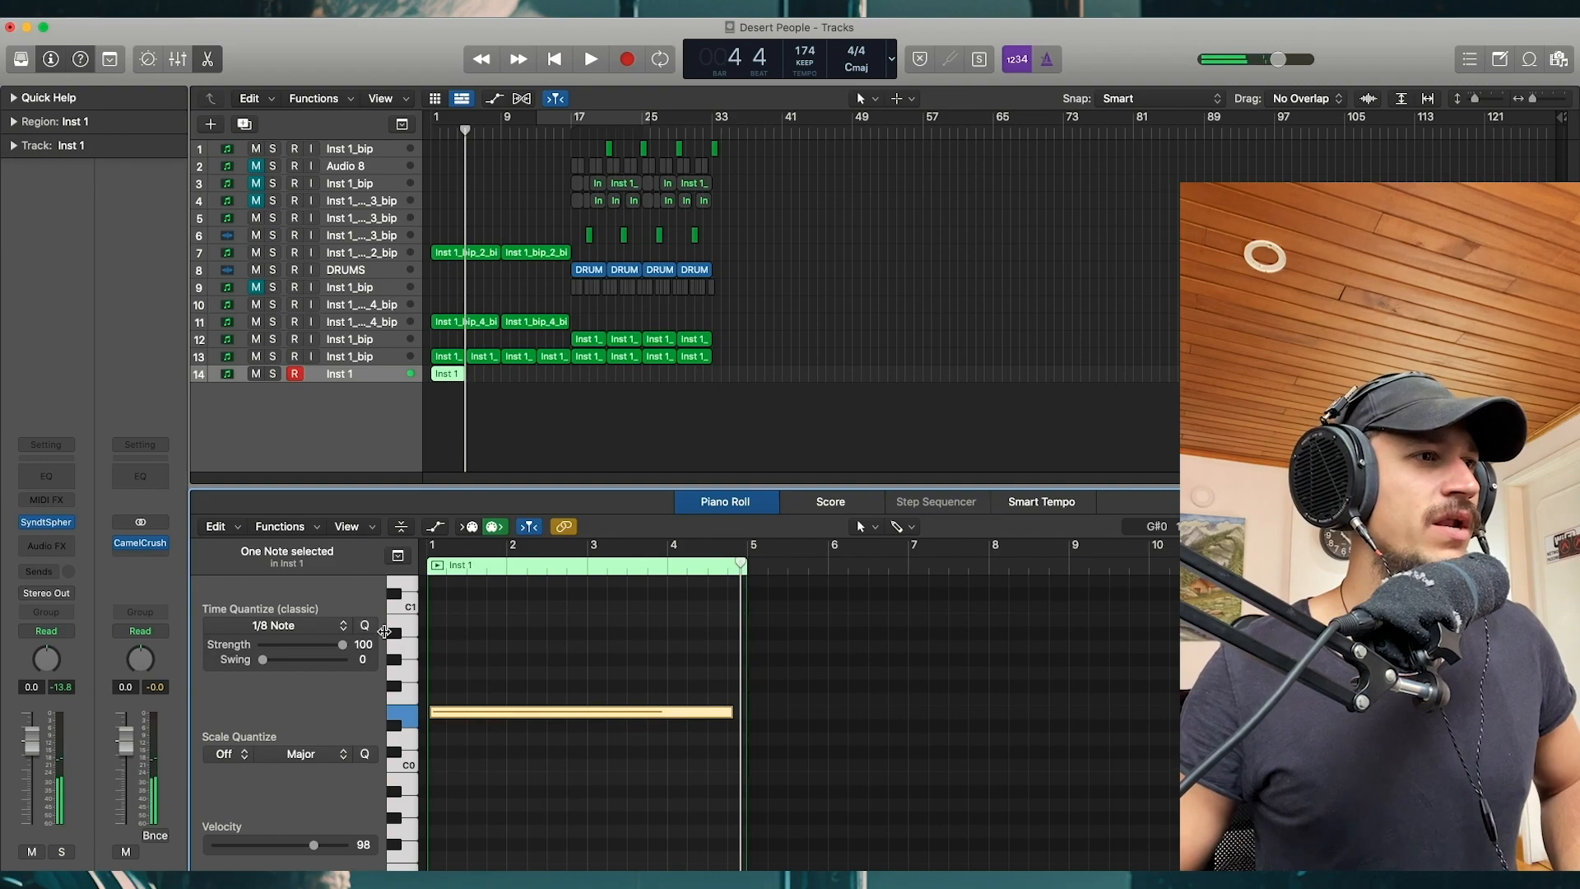
click(635, 621)
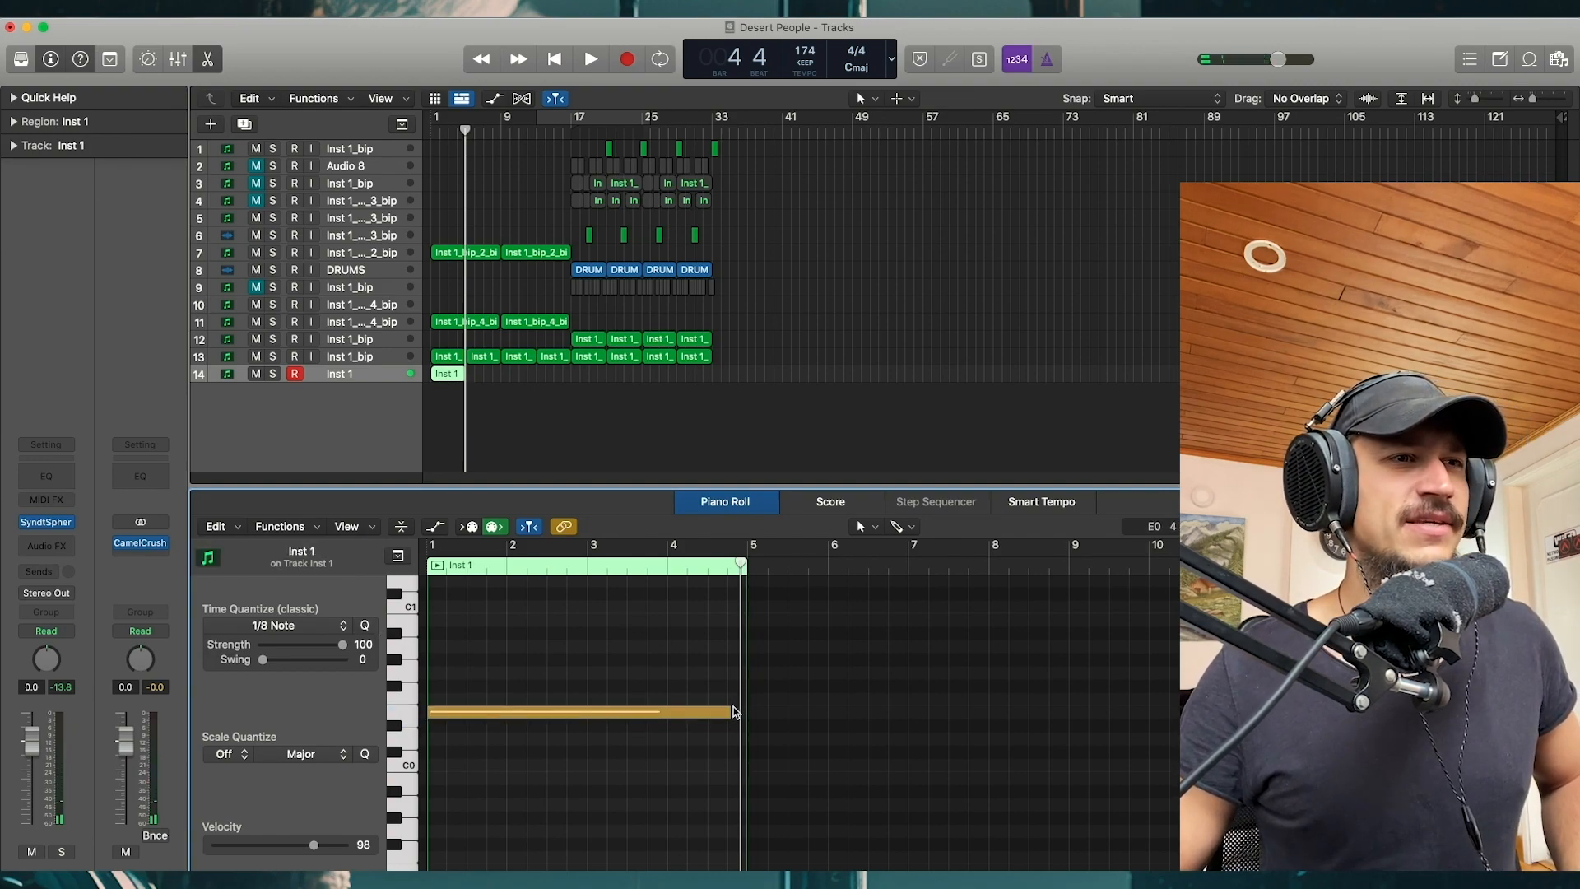
drag(730, 711, 741, 711)
click(700, 691)
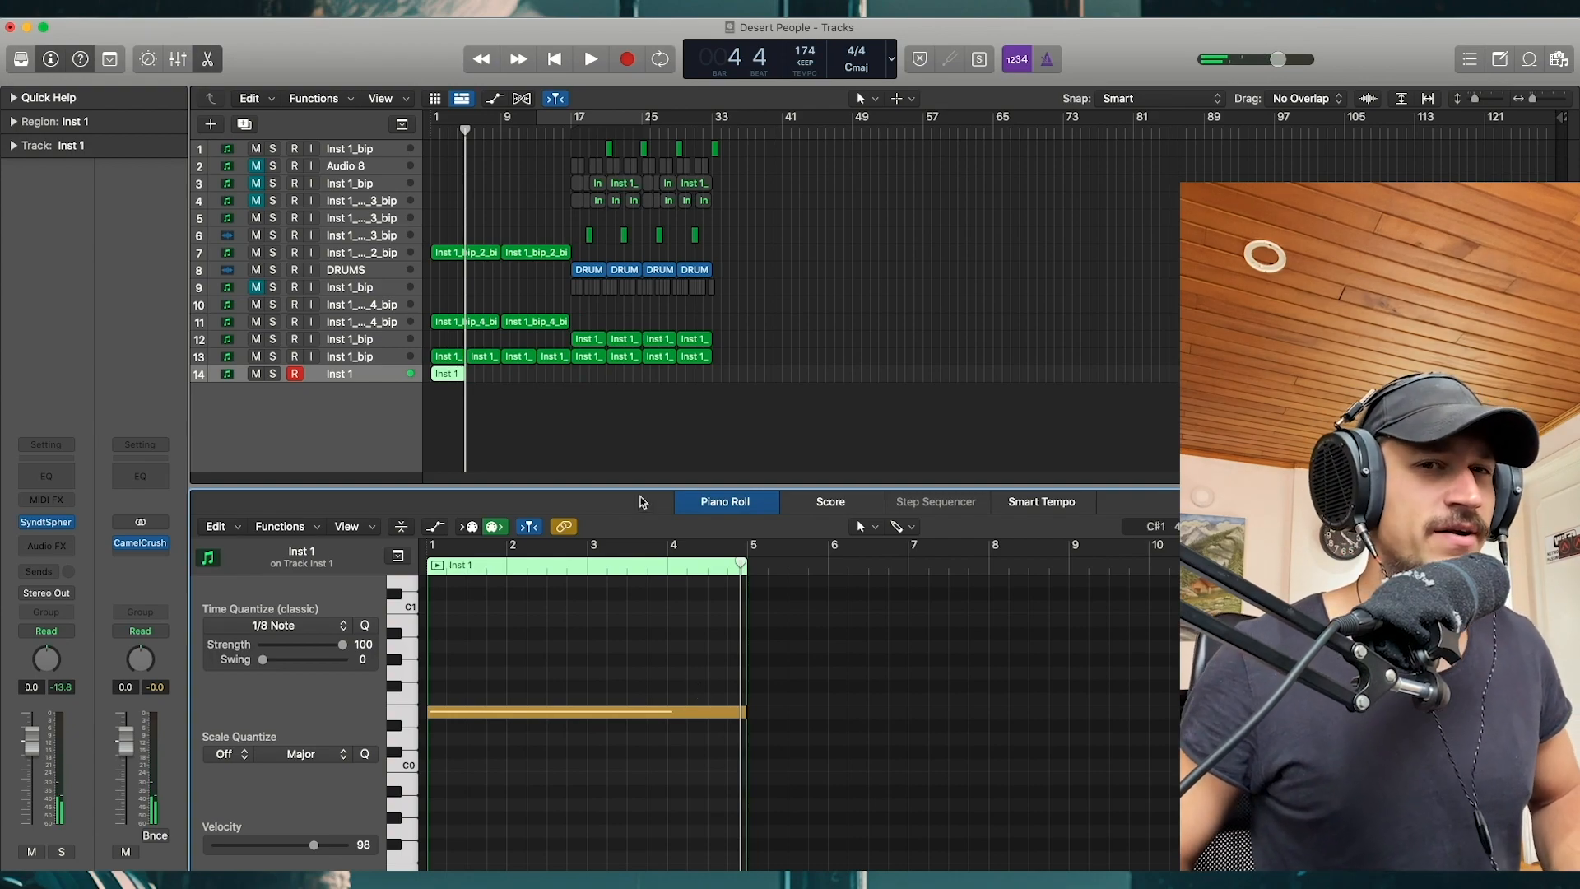
Step: Close the Piano Roll, enlarge the new track in the arrangement and play the song from bar 1
key(space)
key(space)
key(Return)
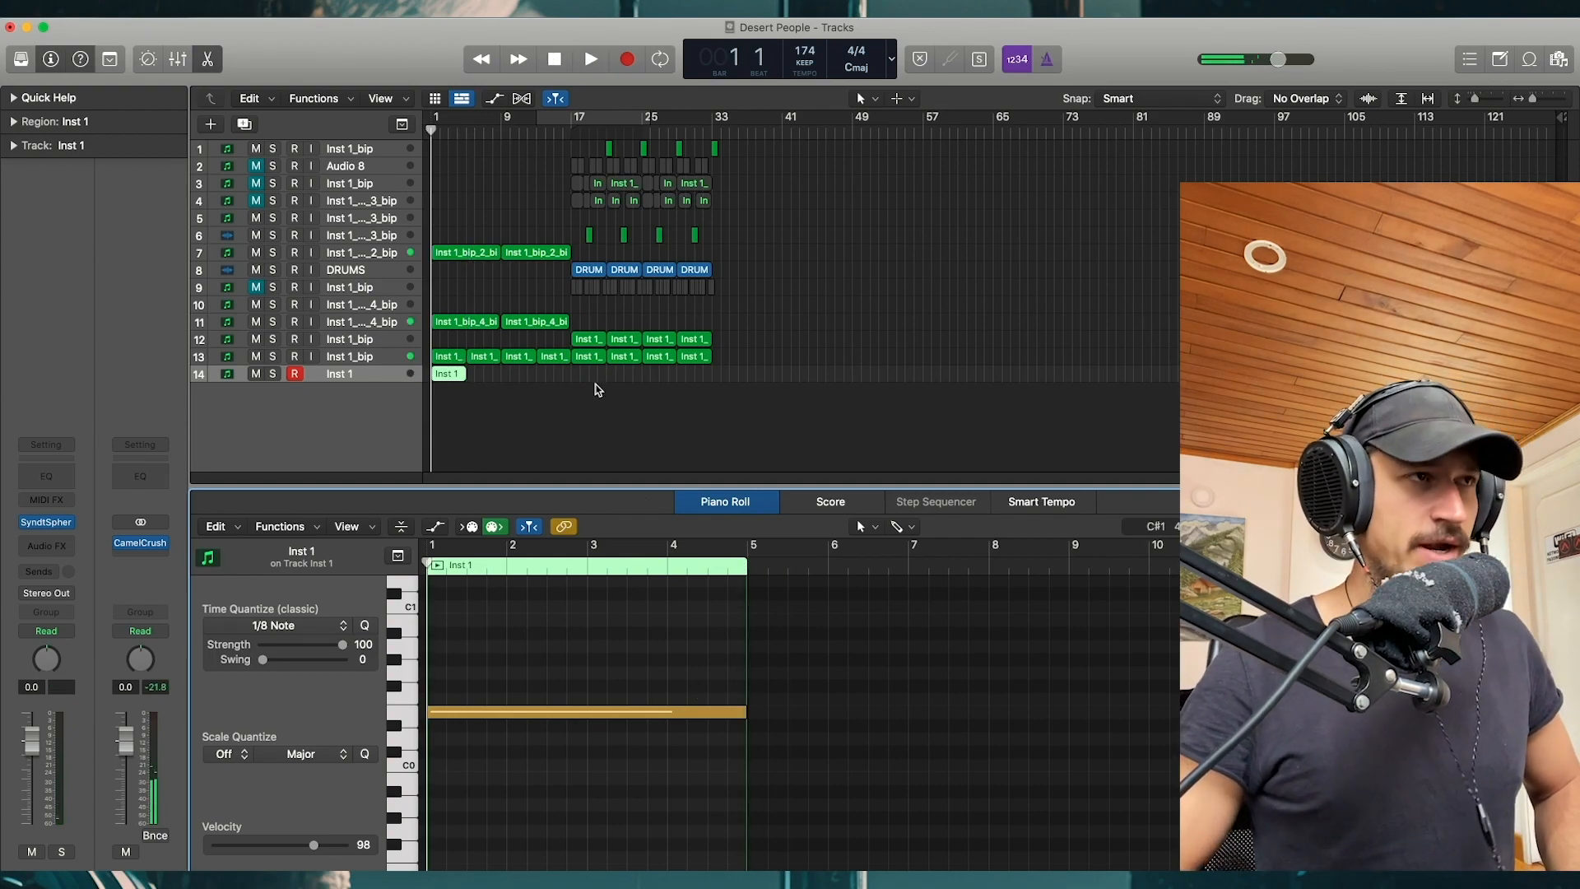
key(ctrl+z)
key(space)
key(e)
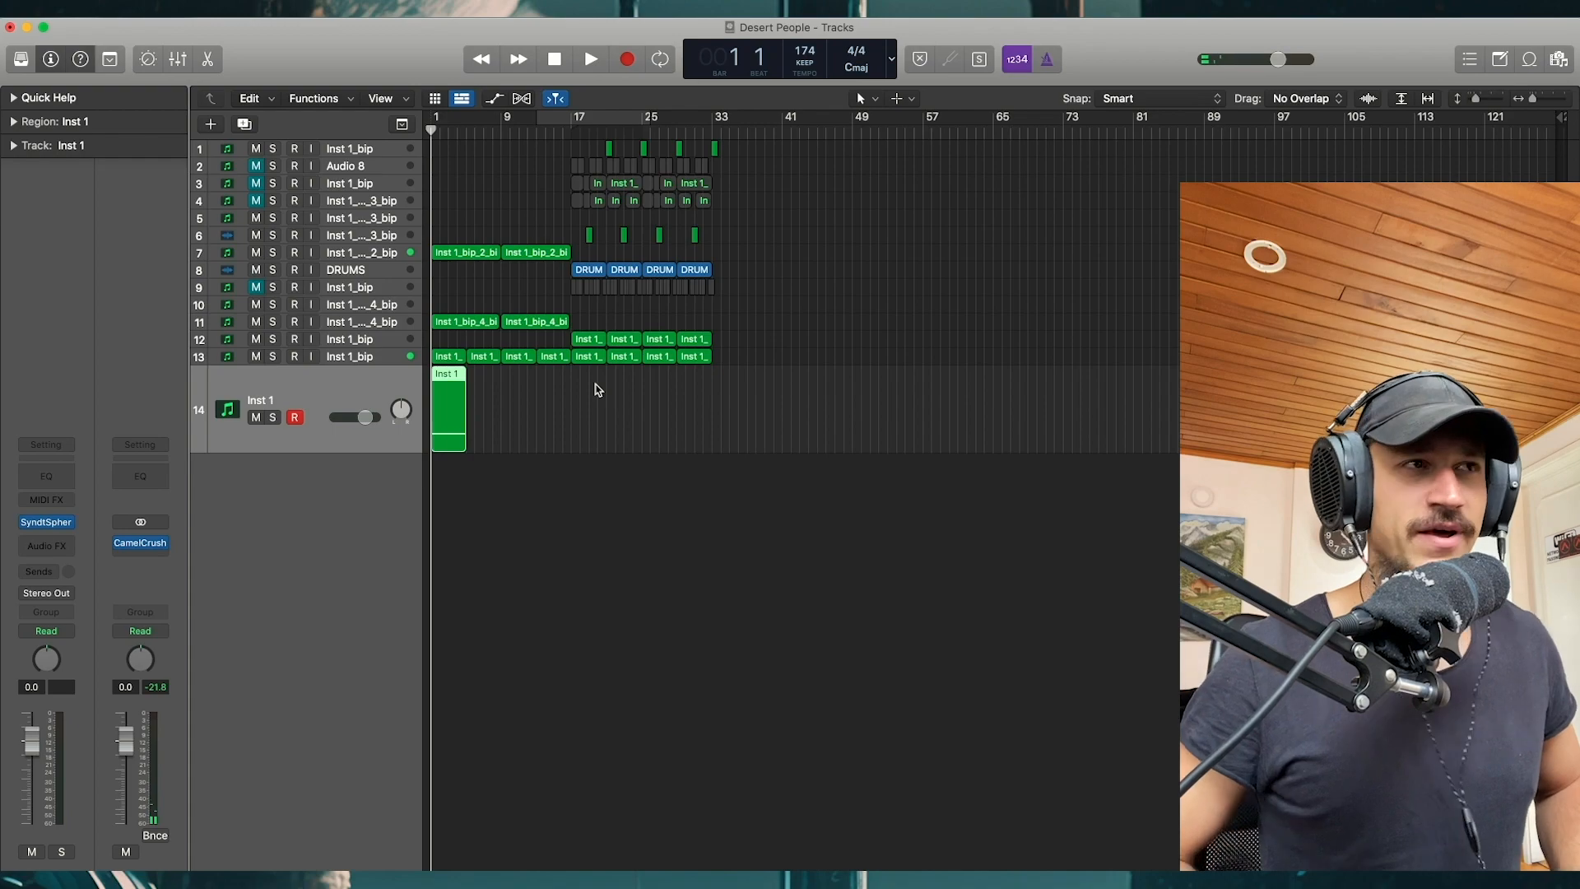
key(super+Right)
click(576, 394)
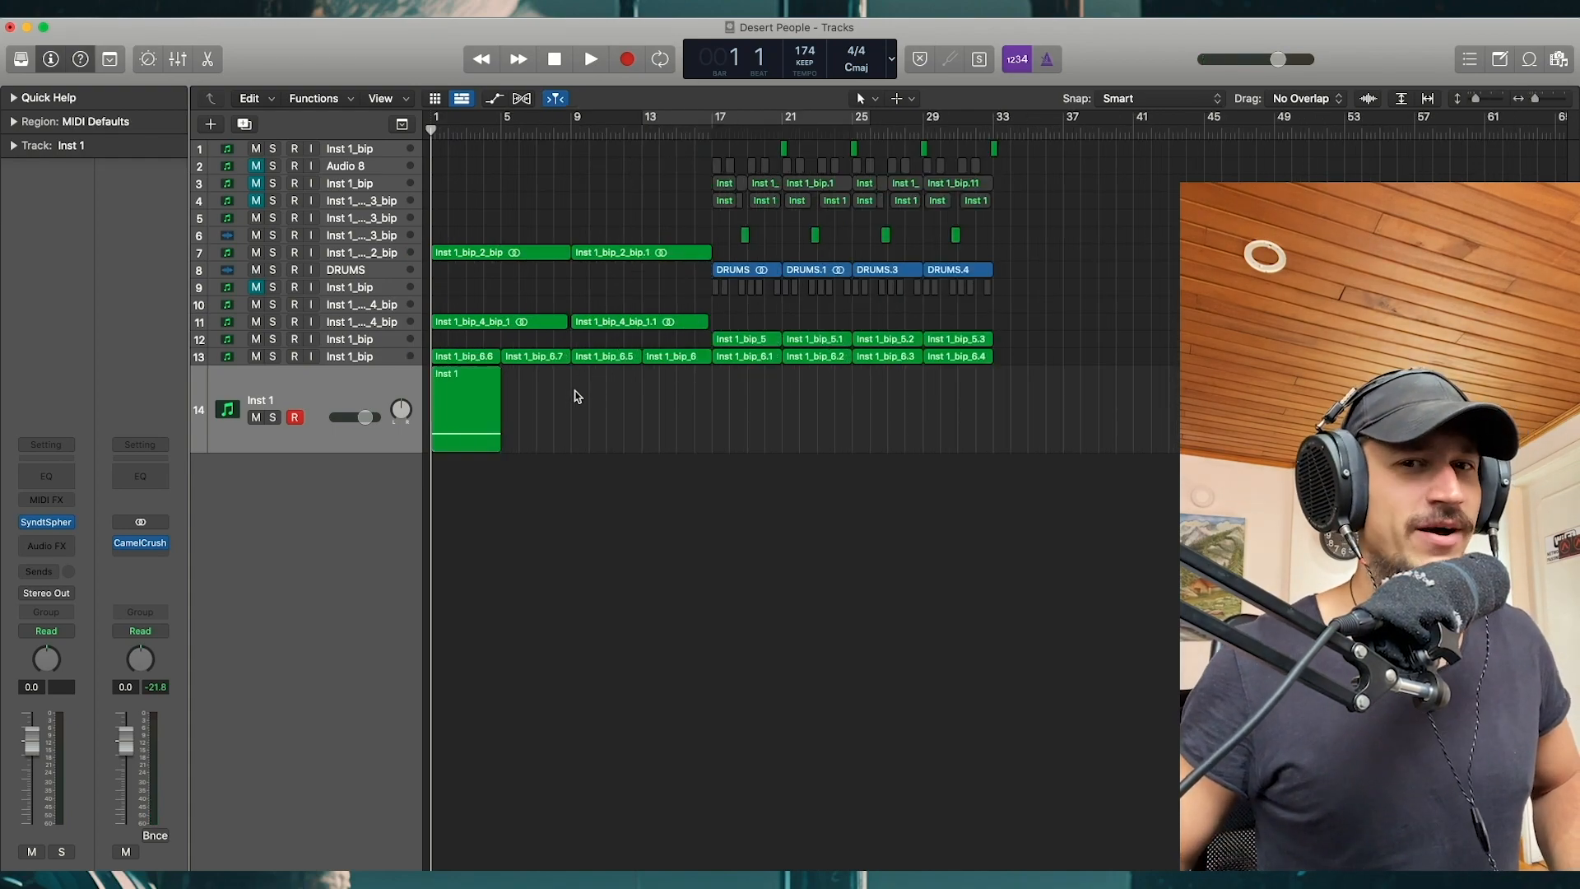
key(space)
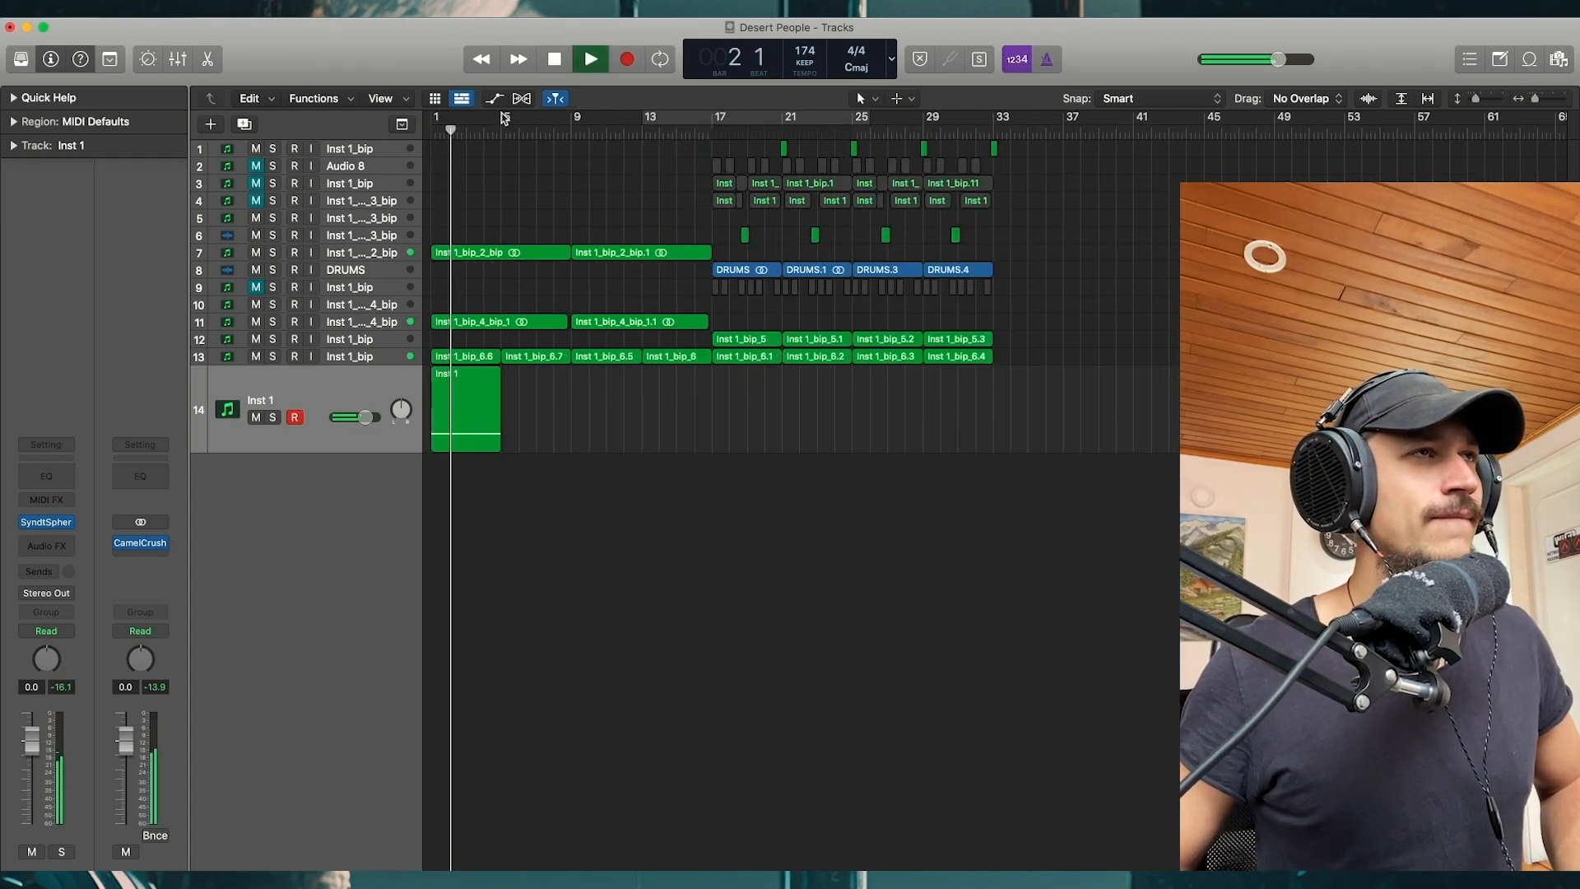
Step: Set a cycle over bars 1 to 5 and audition the Inst 1 track soloed
drag(503, 115, 435, 116)
key(space)
click(272, 419)
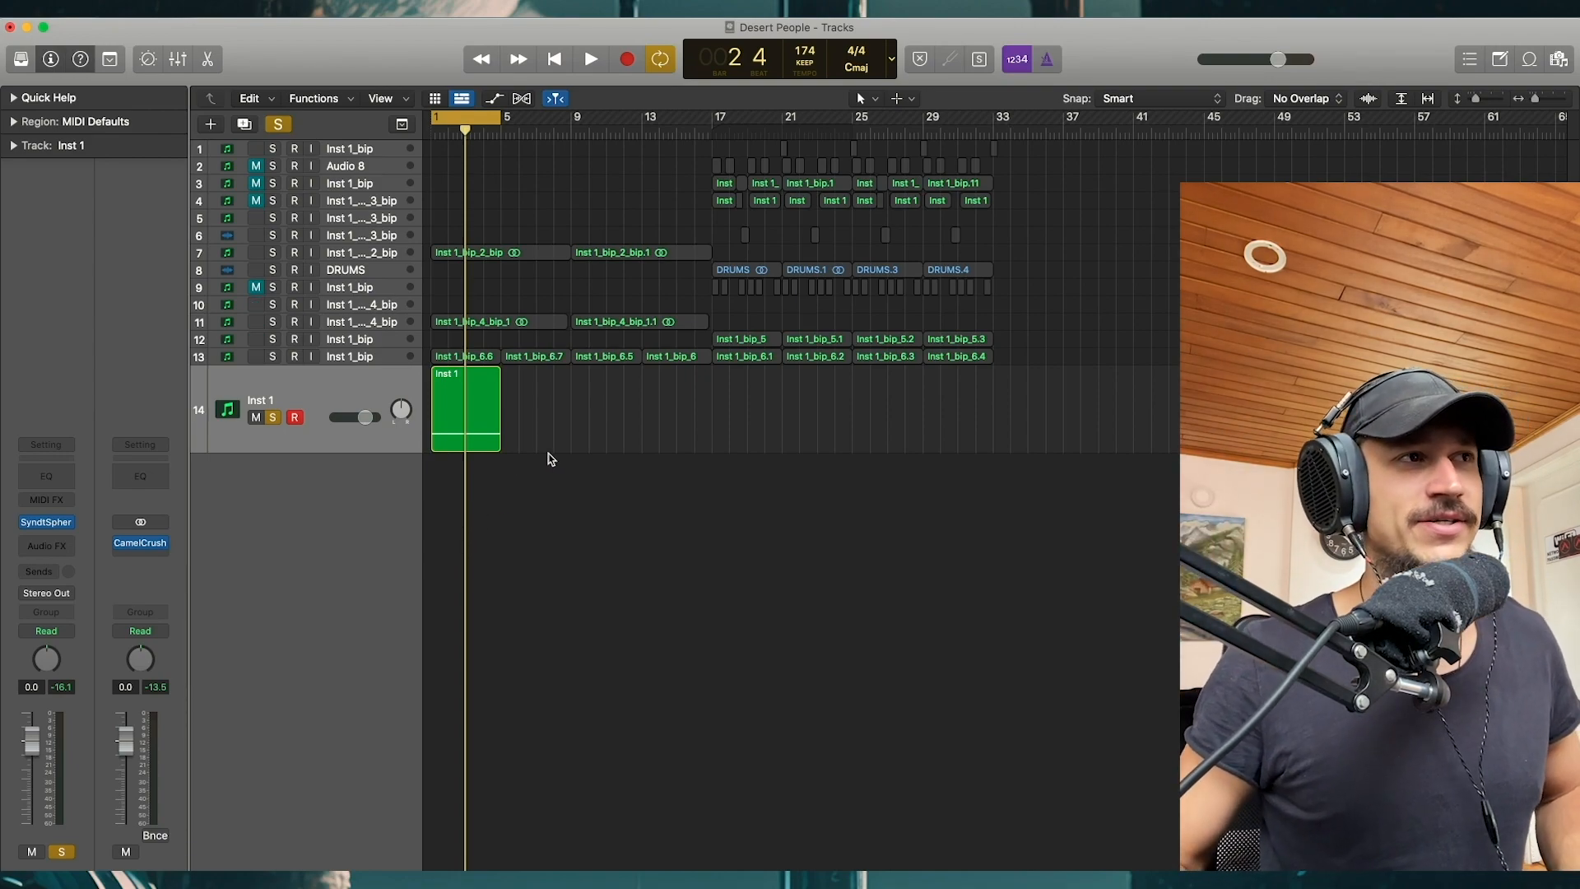
key(space)
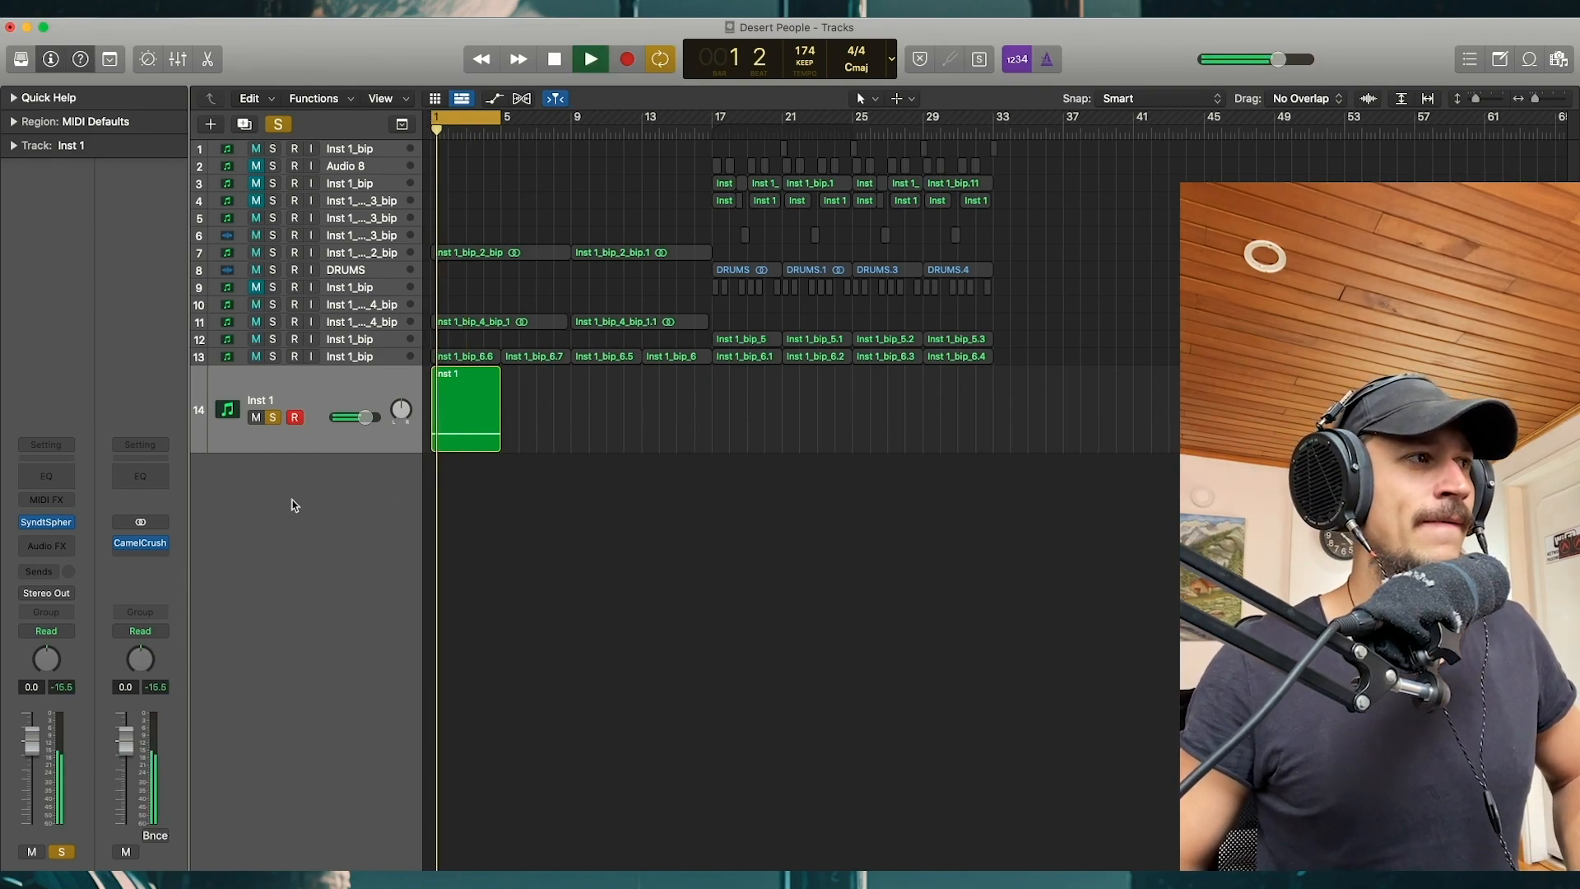
key(space)
Step: Insert the Textures plug-in in Dual Mono as the first audio effect on Inst 1 and position its window
click(71, 543)
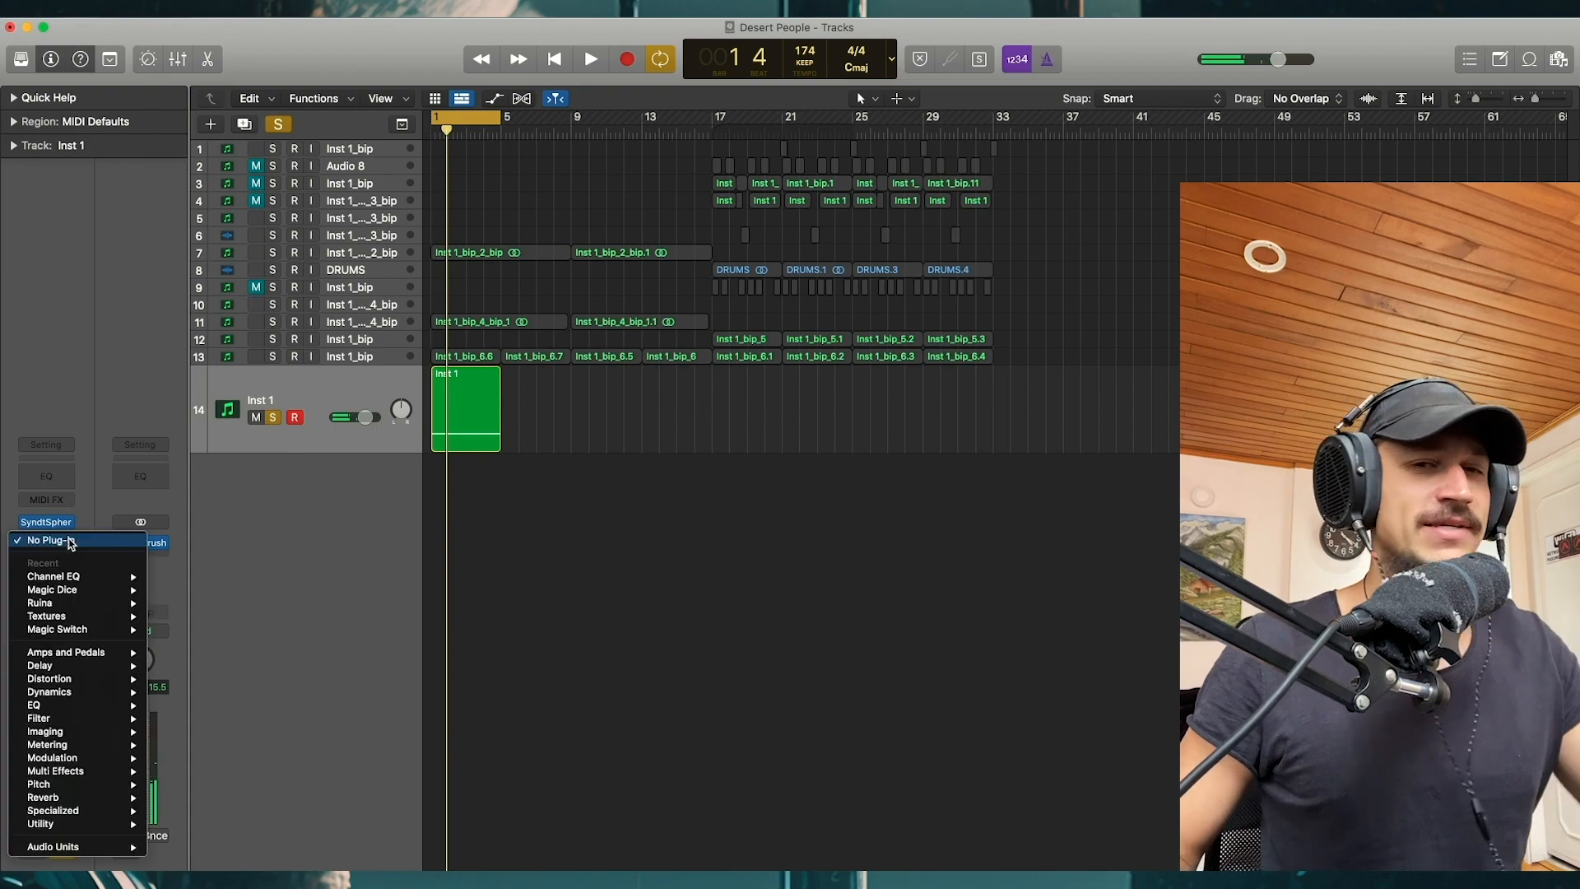
mouse_move(92, 606)
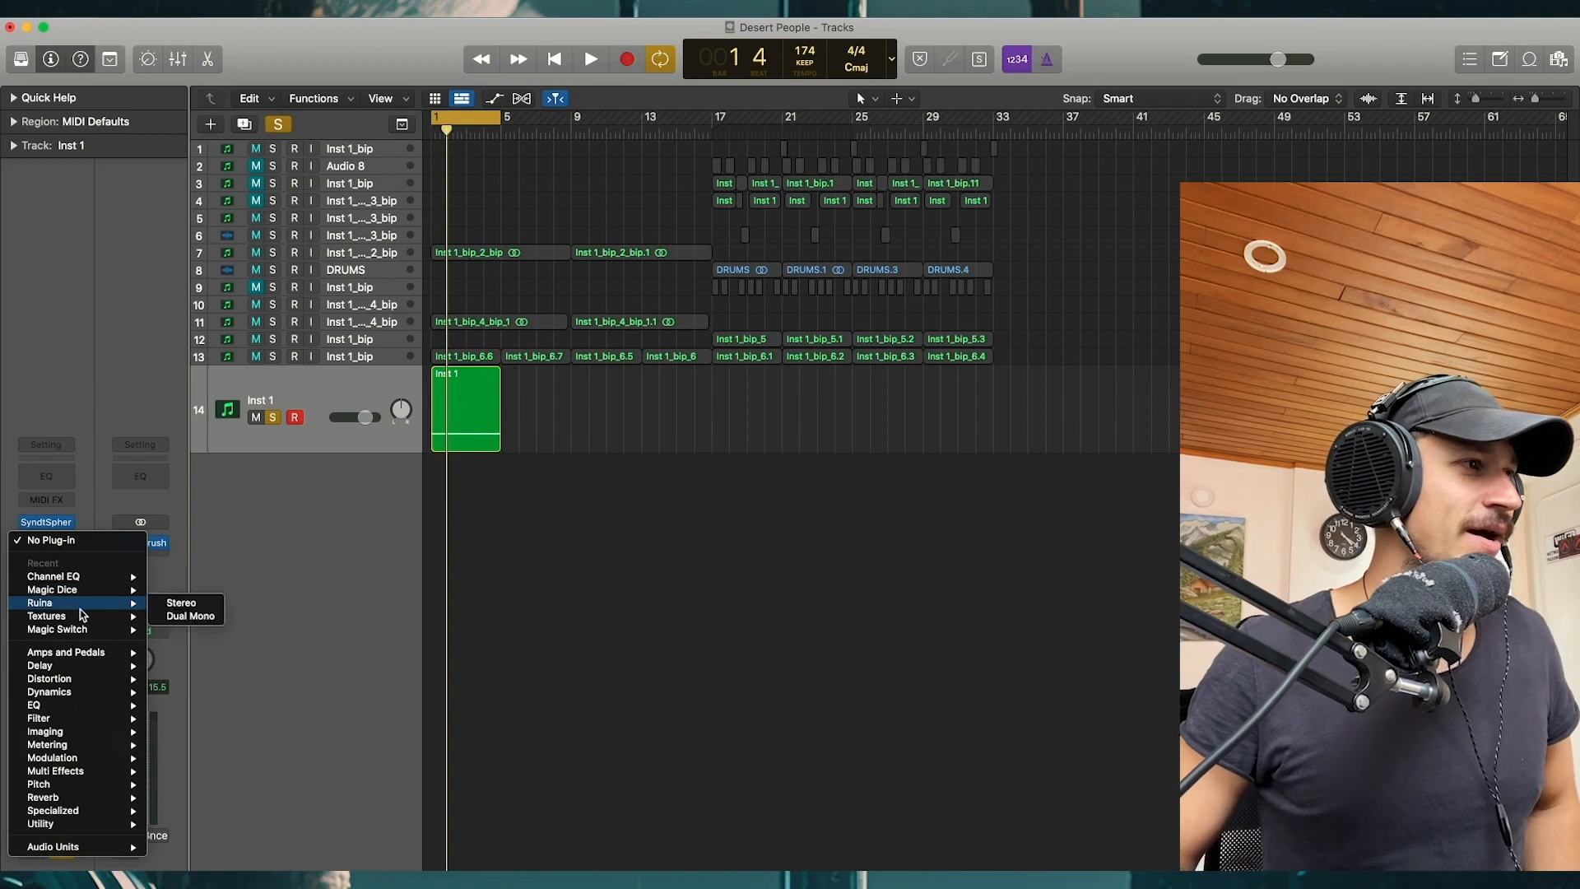
click(192, 618)
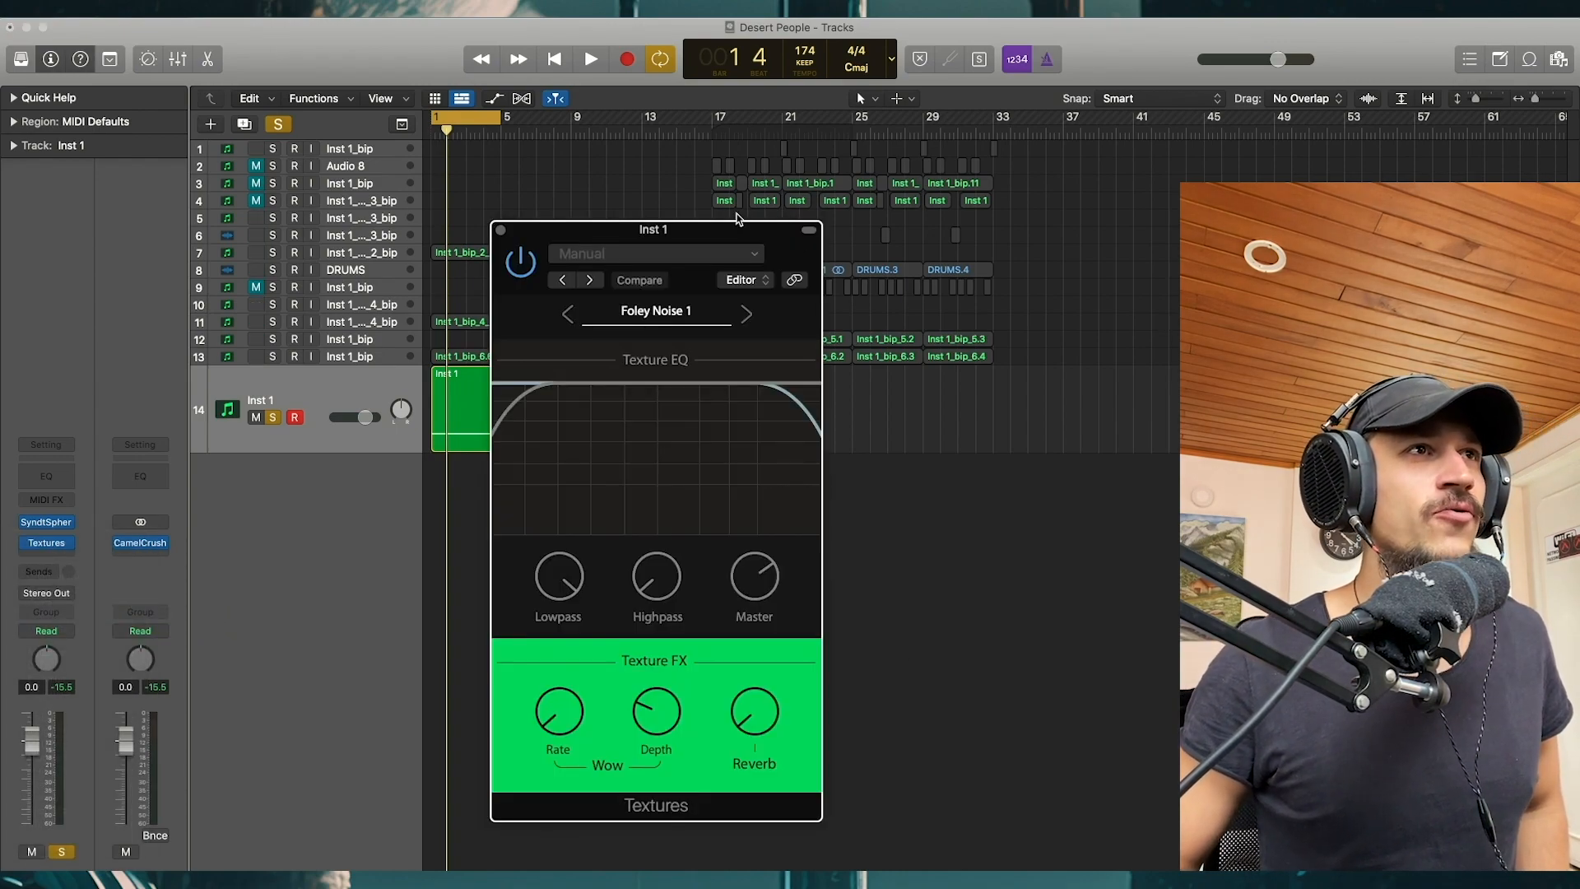
drag(735, 238, 700, 190)
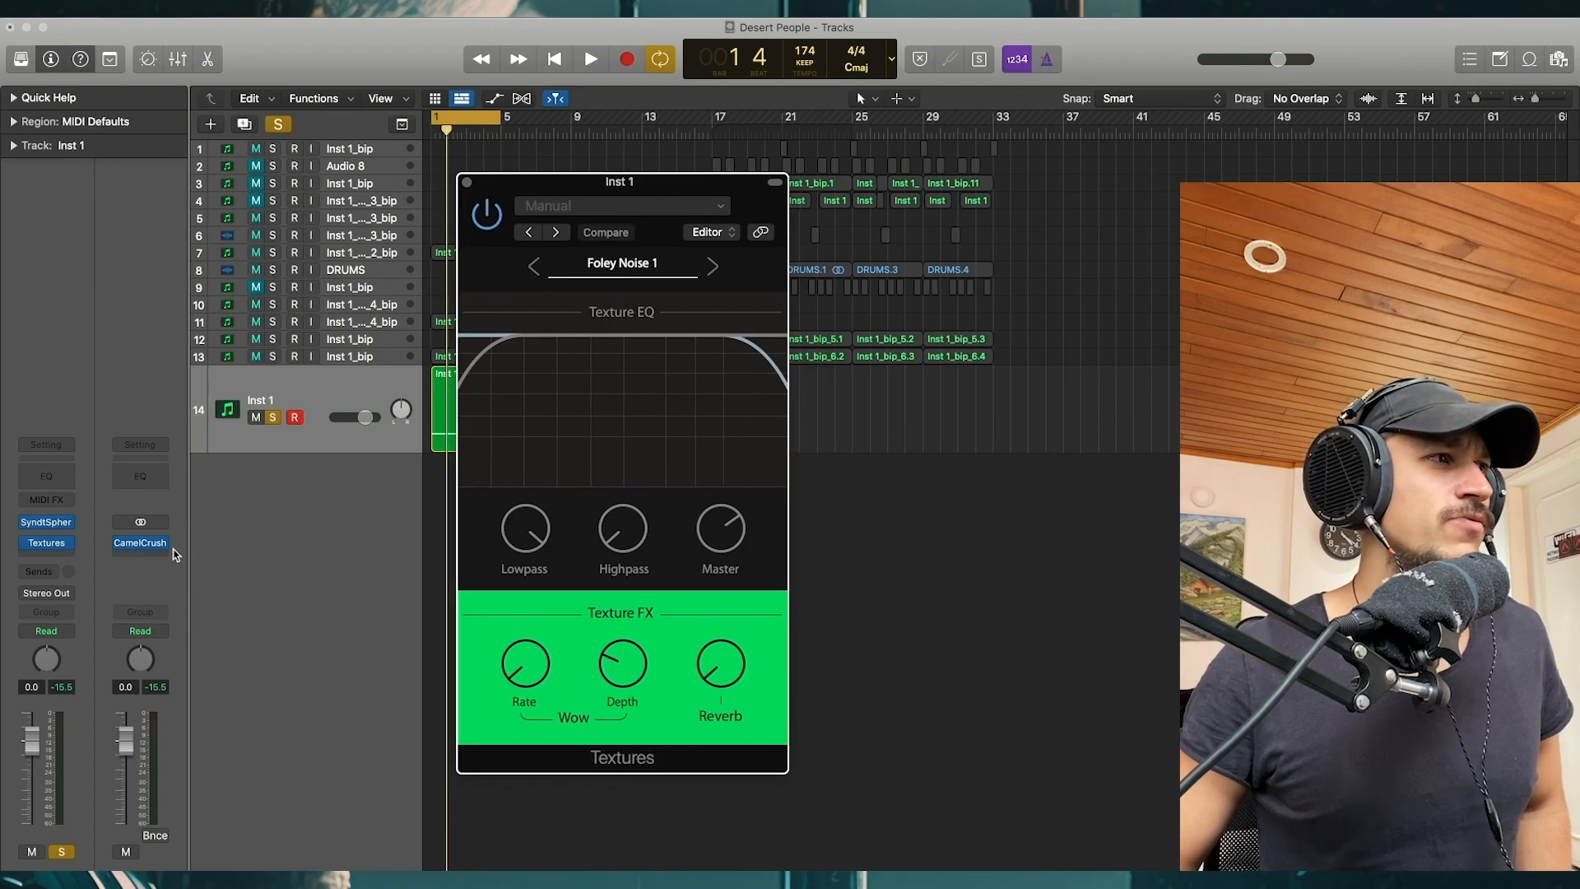
click(47, 561)
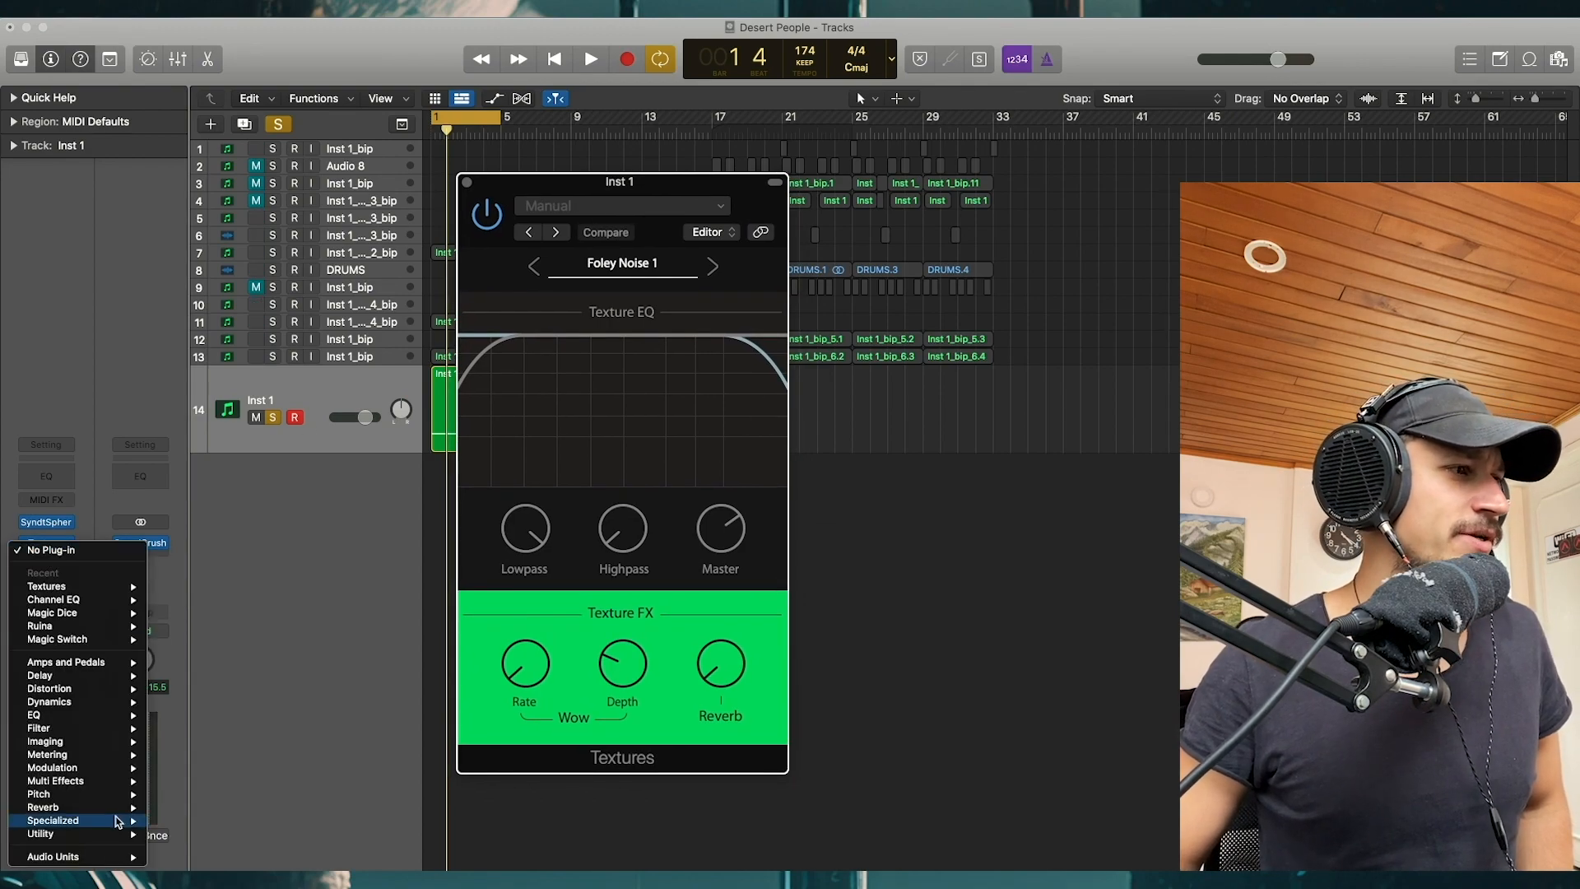
mouse_move(127, 860)
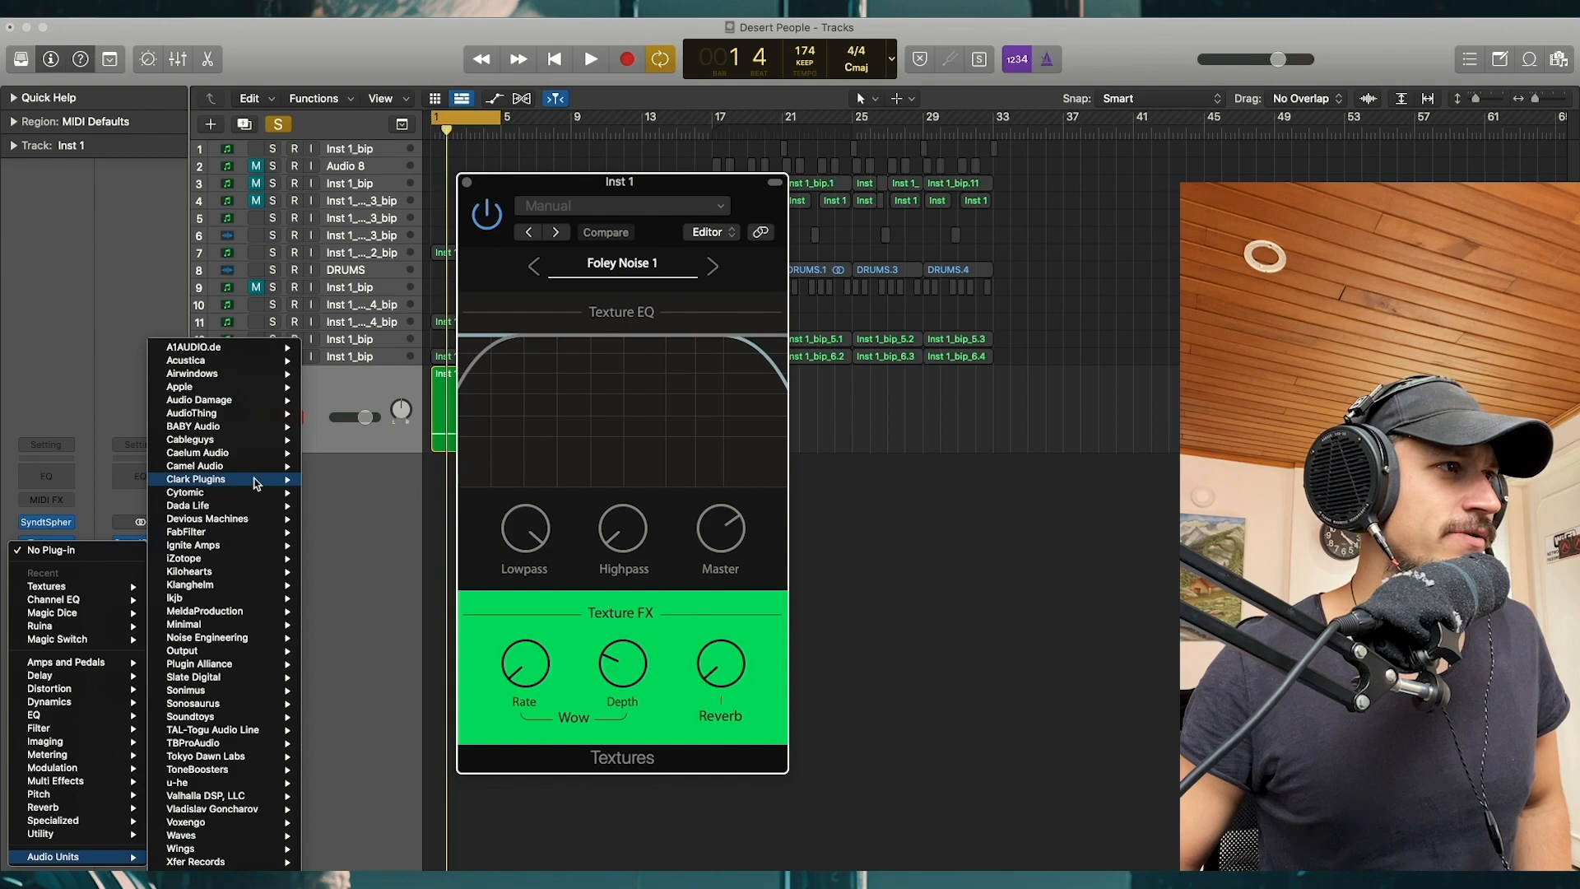
click(99, 342)
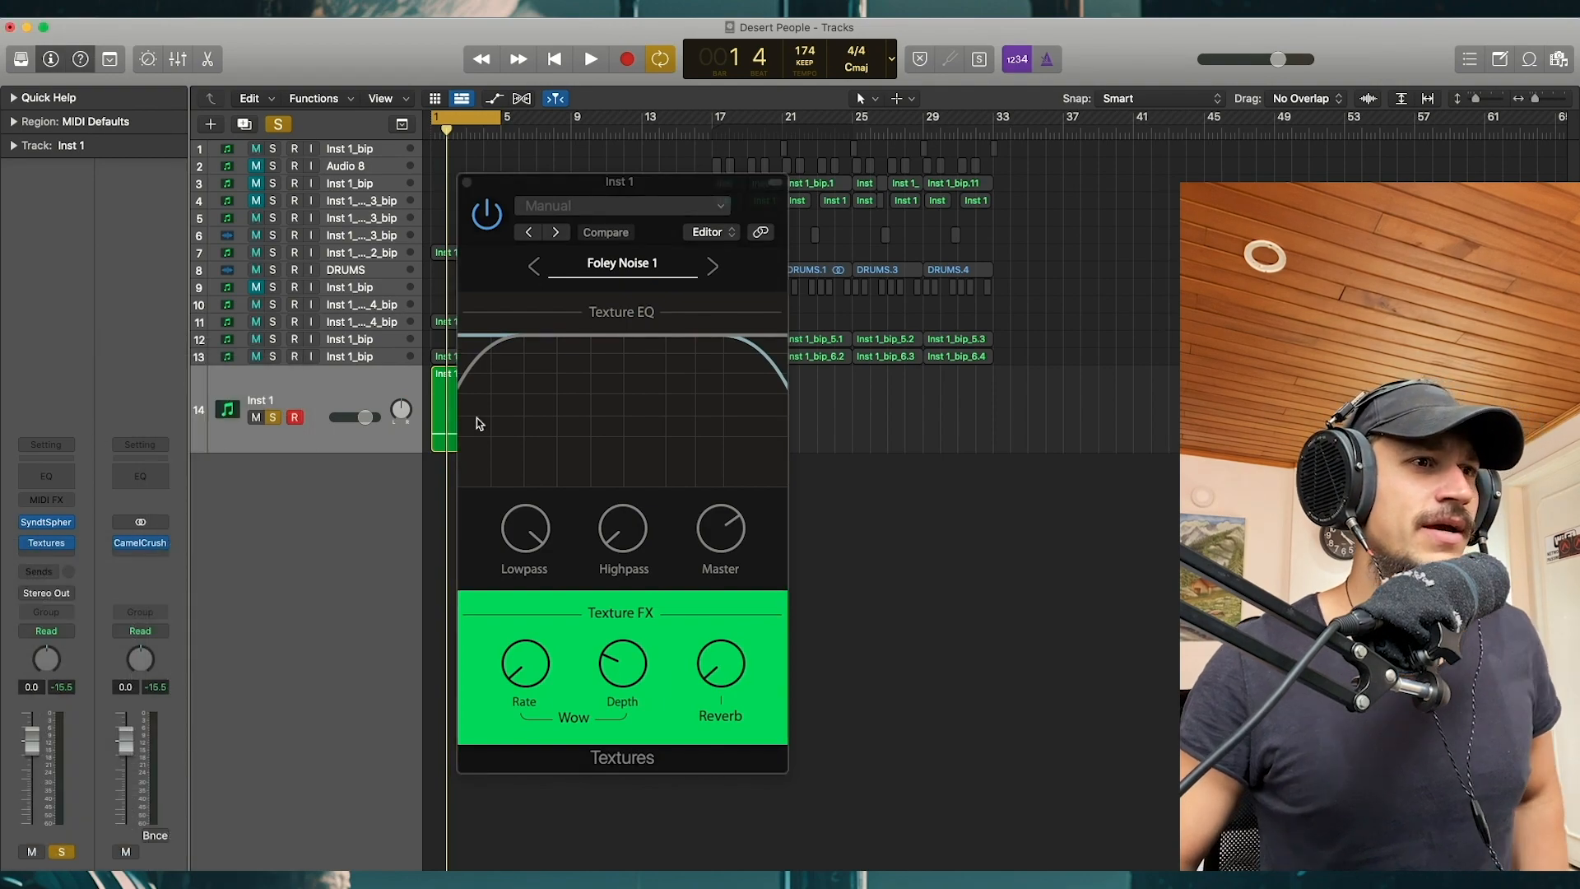
Step: Raise the Highpass to about midway and turn up the Master in Textures while auditioning the Foley Noise 1 texture
key(space)
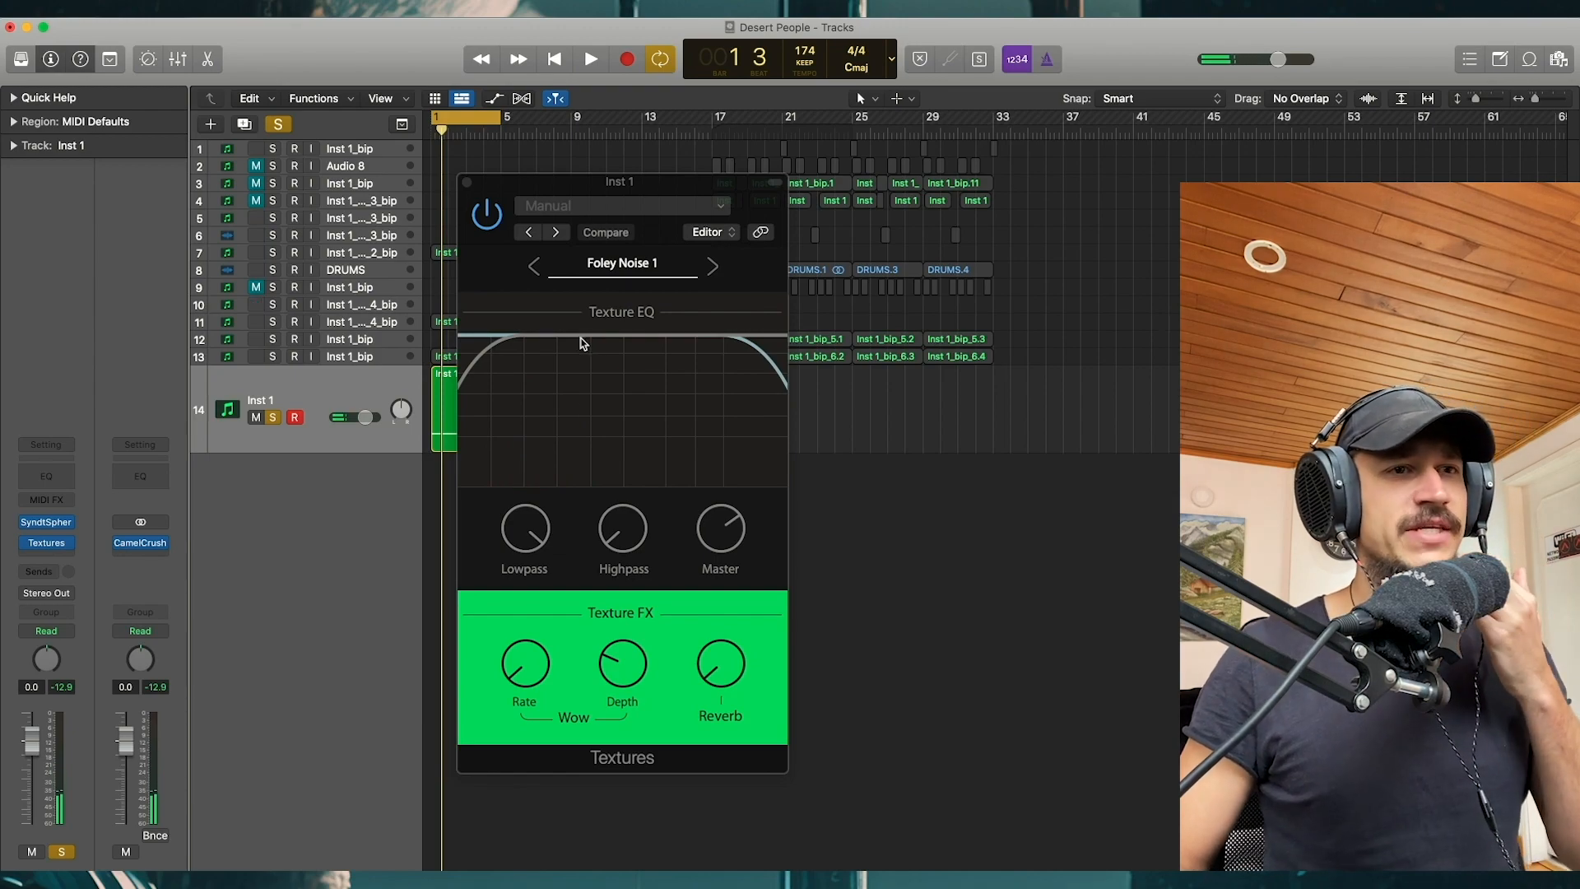
click(610, 565)
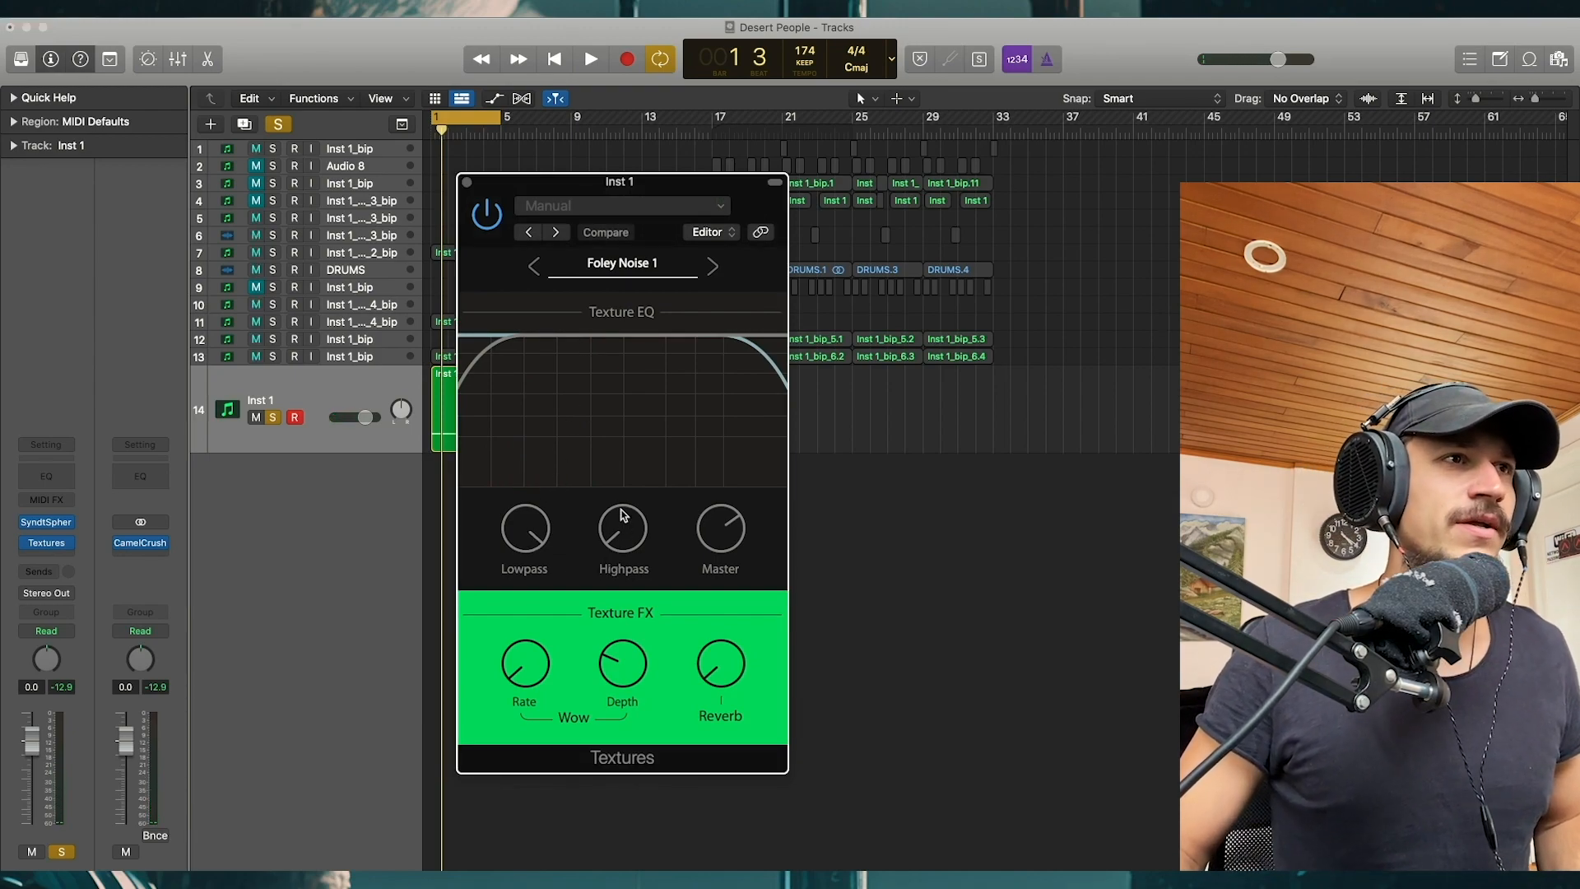
drag(628, 523, 640, 462)
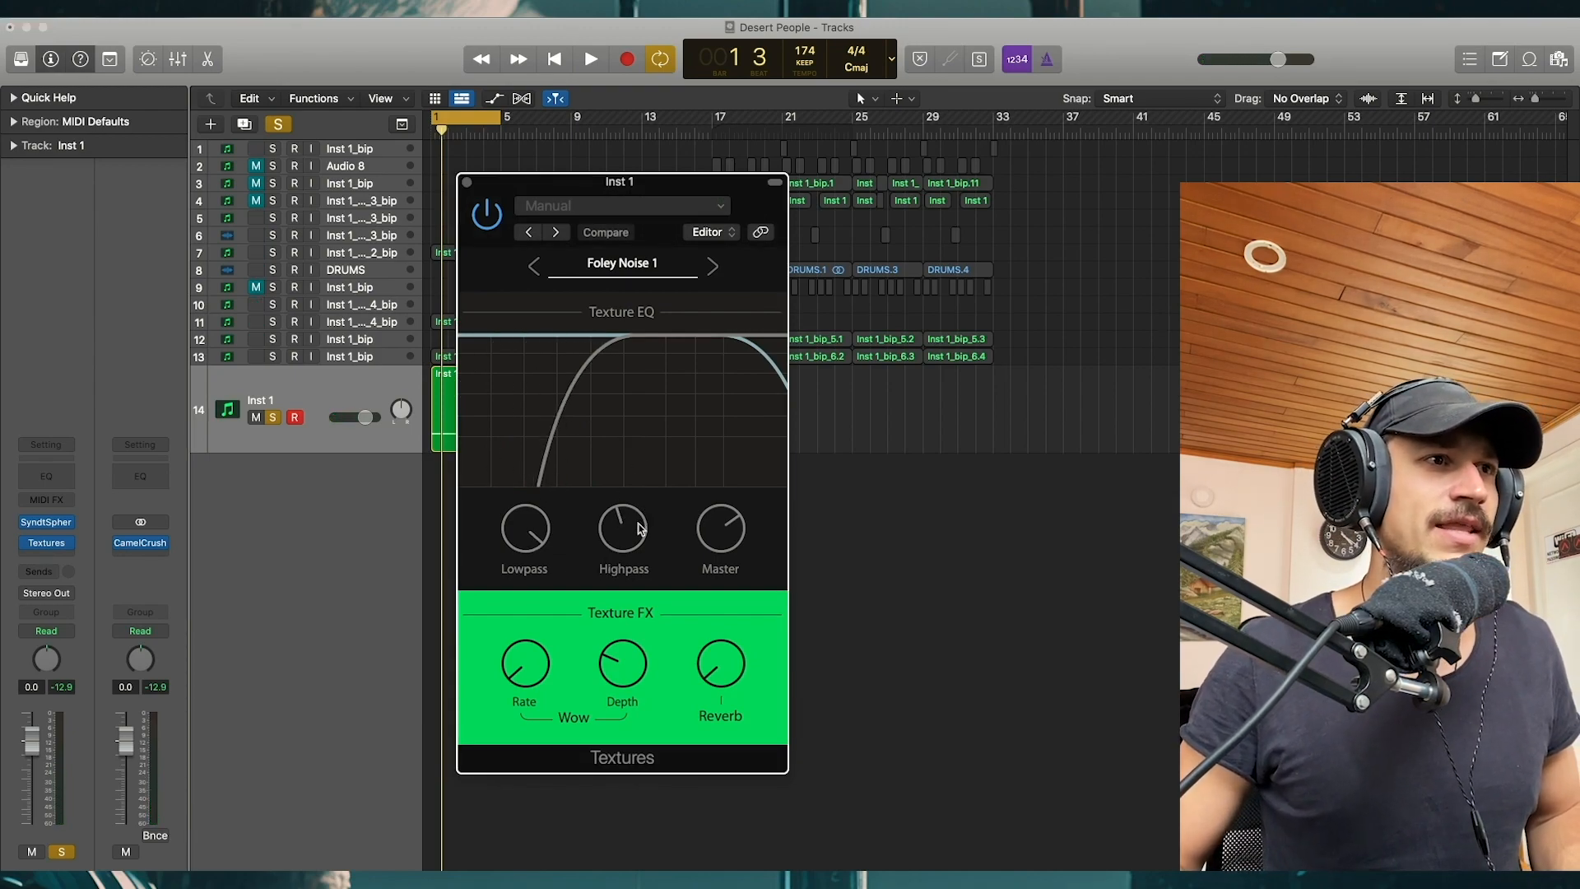
drag(640, 529, 639, 509)
key(space)
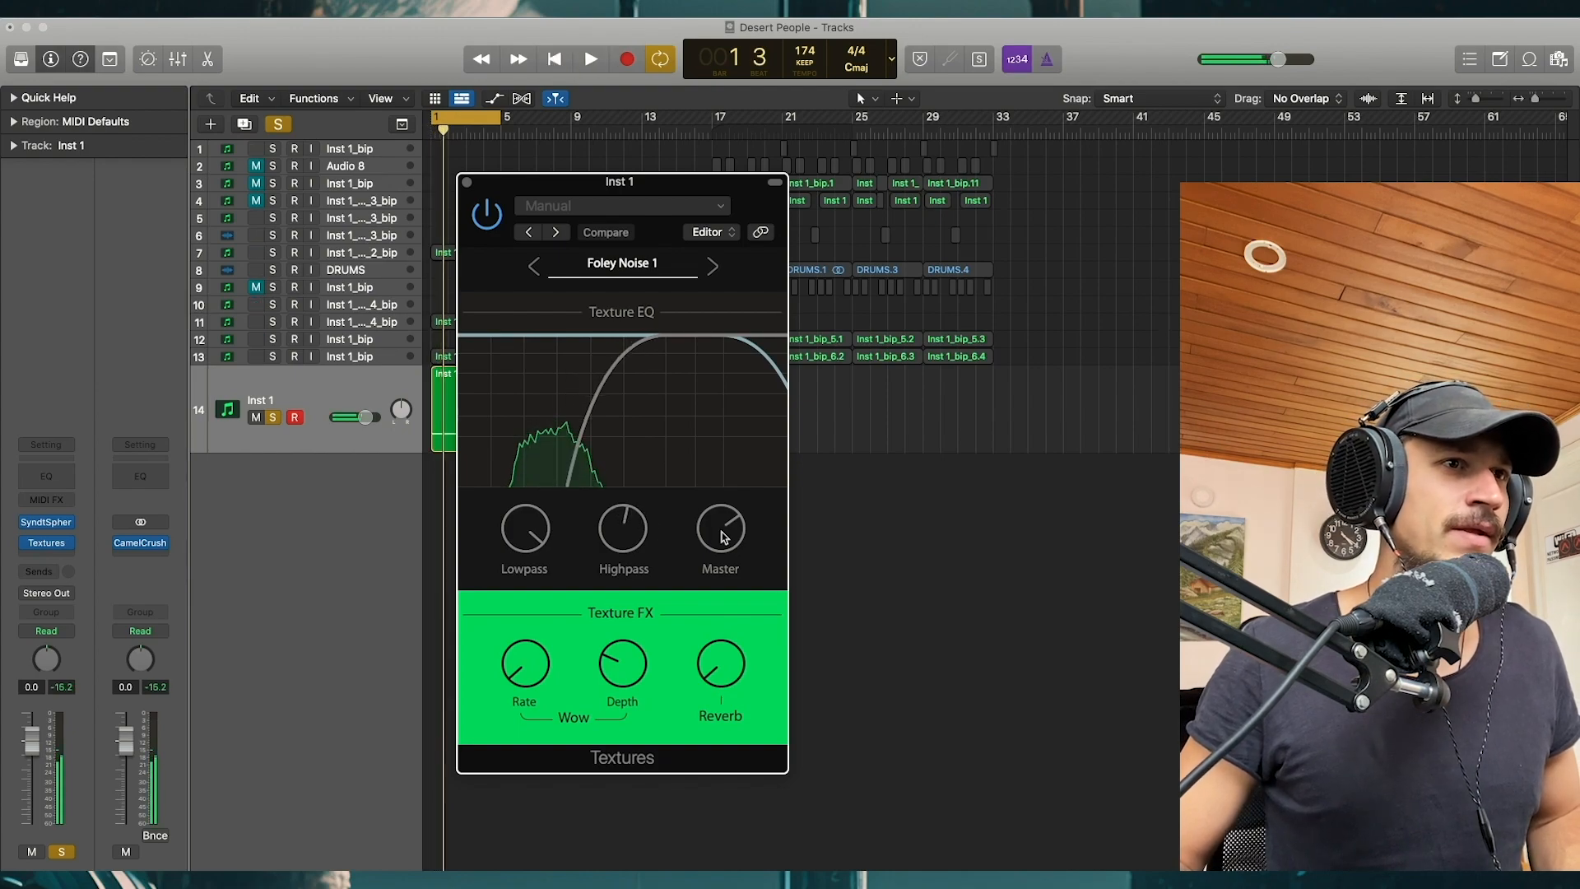
key(space)
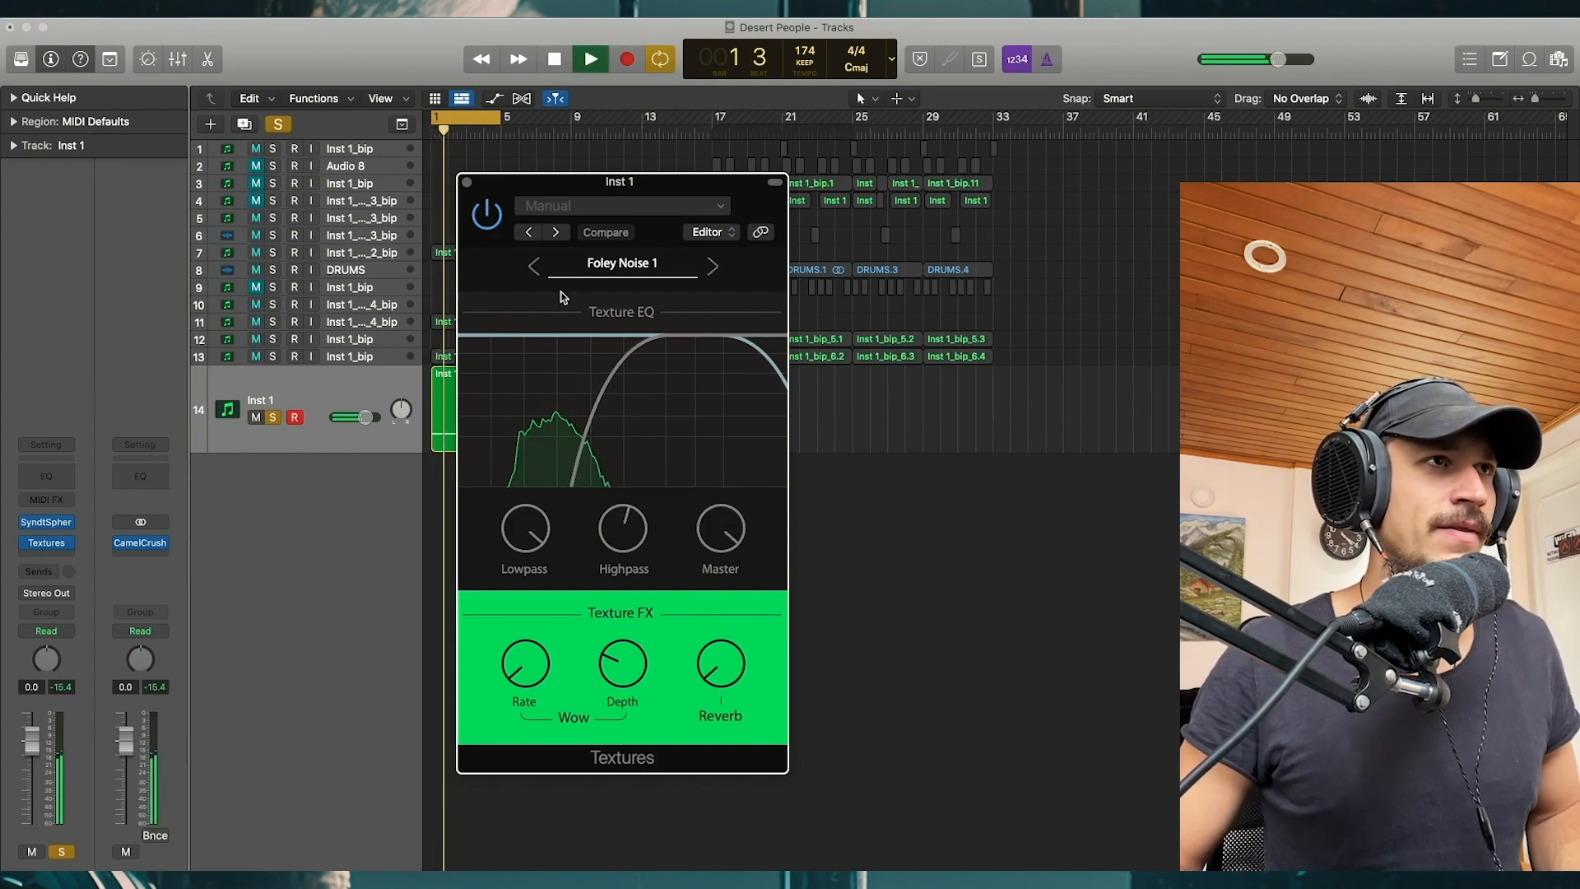
key(space)
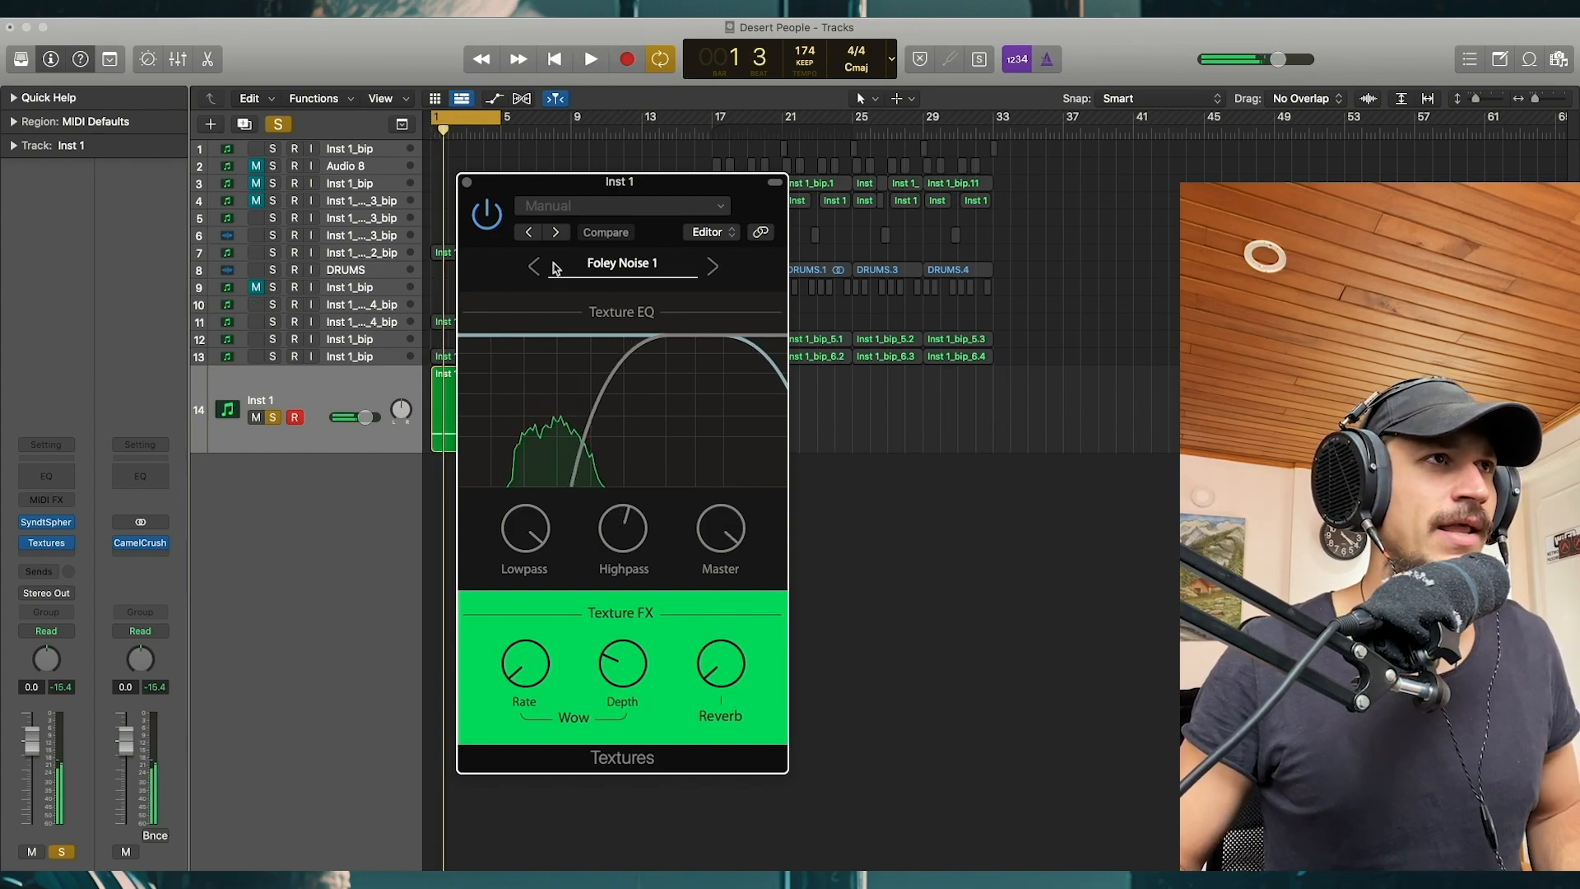
key(space)
Step: Load the City Window soundscape after comparing it with Close Skateboard, and increase the Wow and Reverb amounts
click(613, 267)
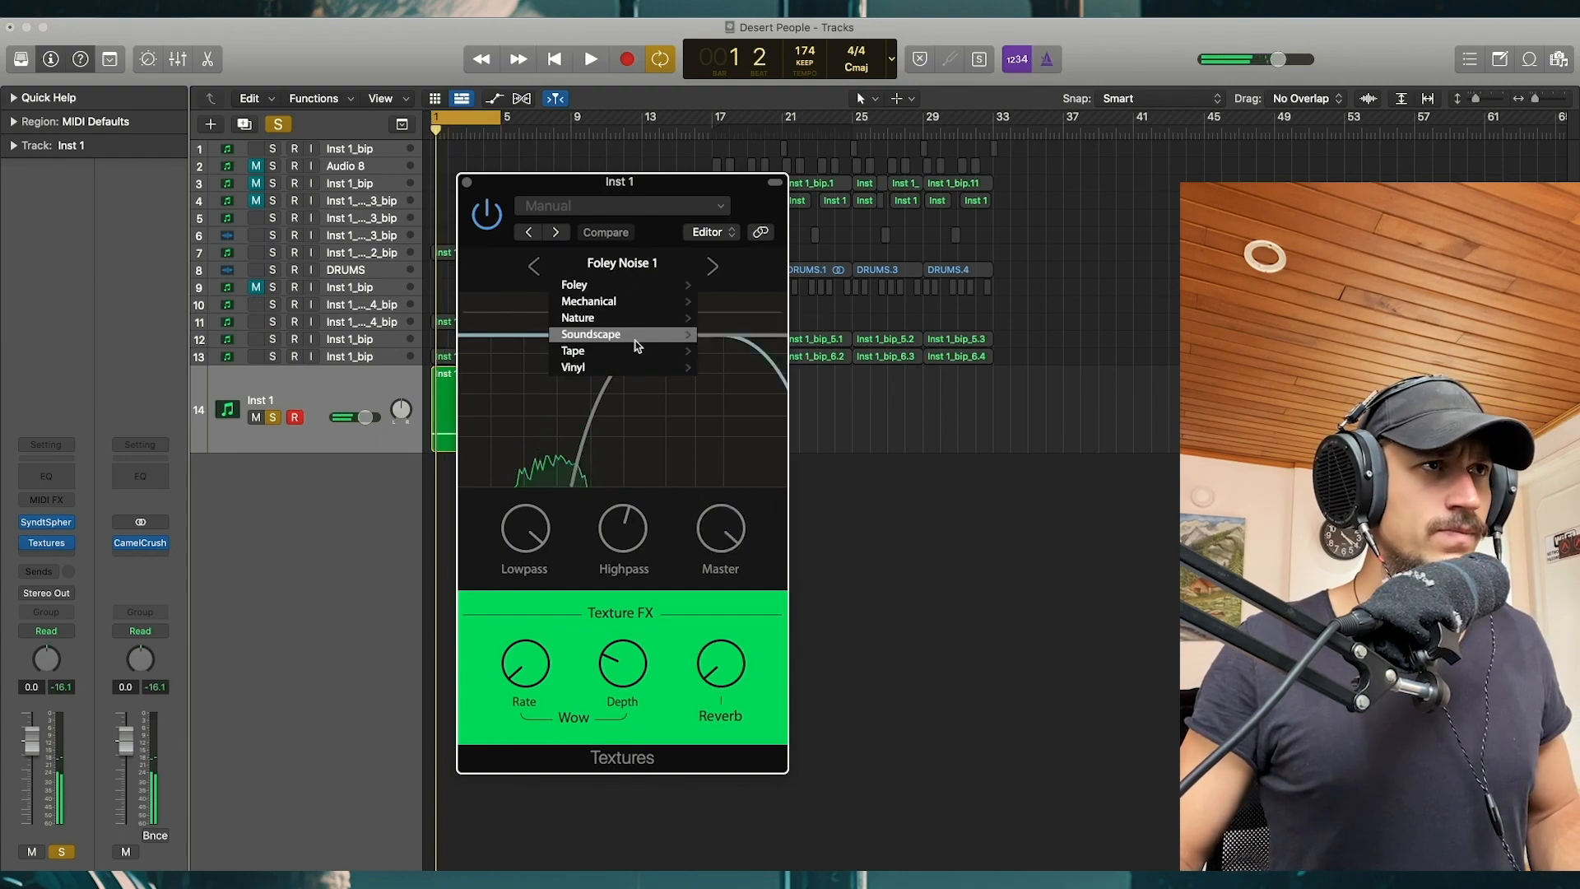
mouse_move(658, 337)
click(743, 351)
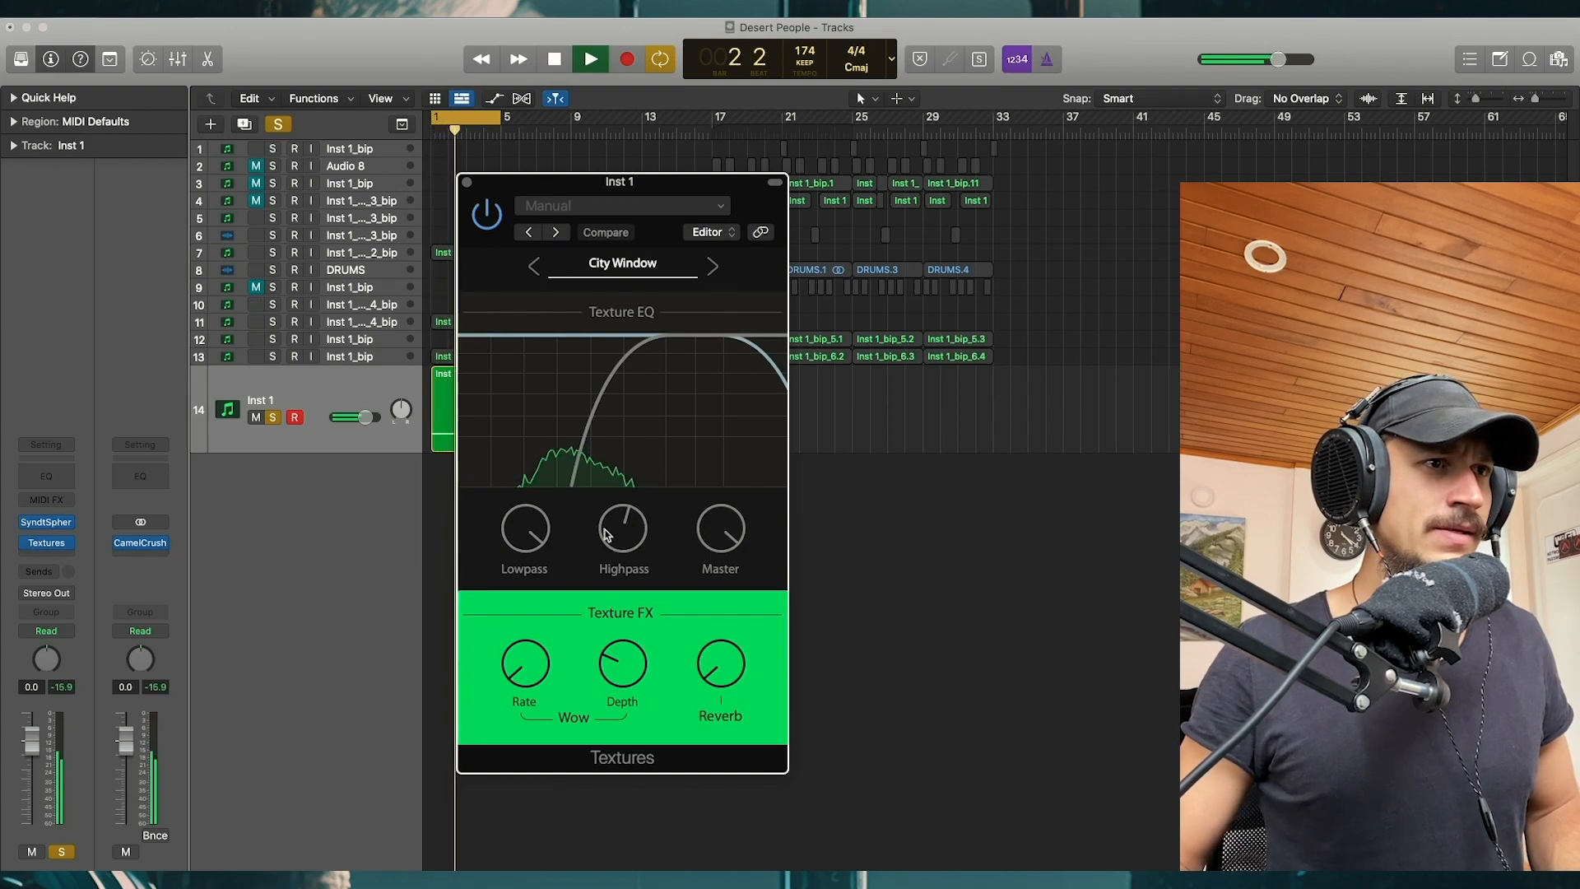
key(space)
click(712, 266)
key(space)
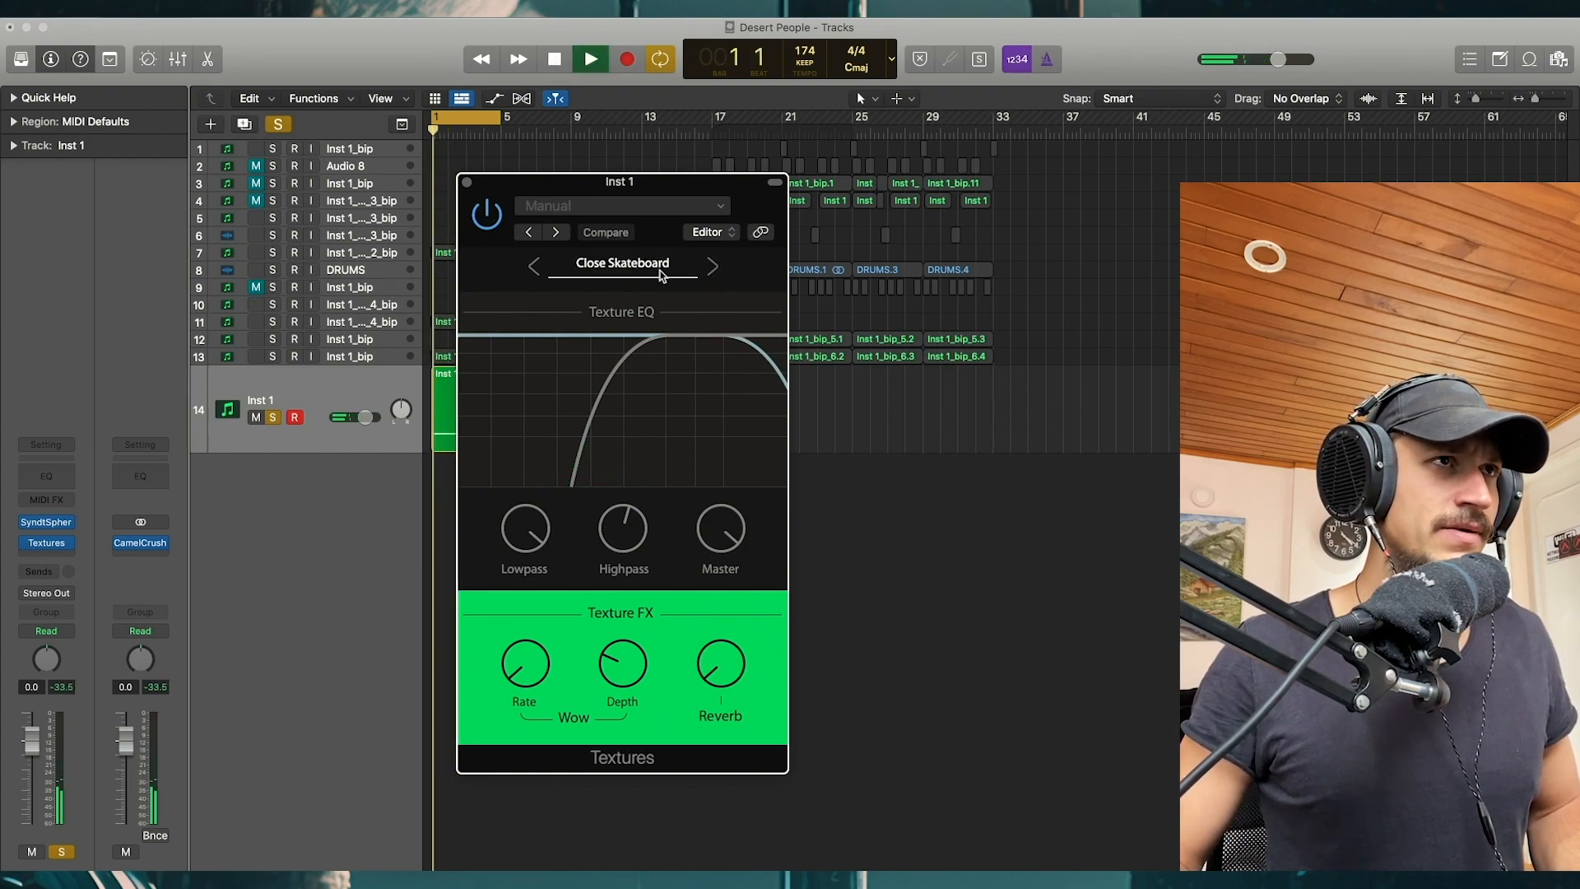
click(535, 266)
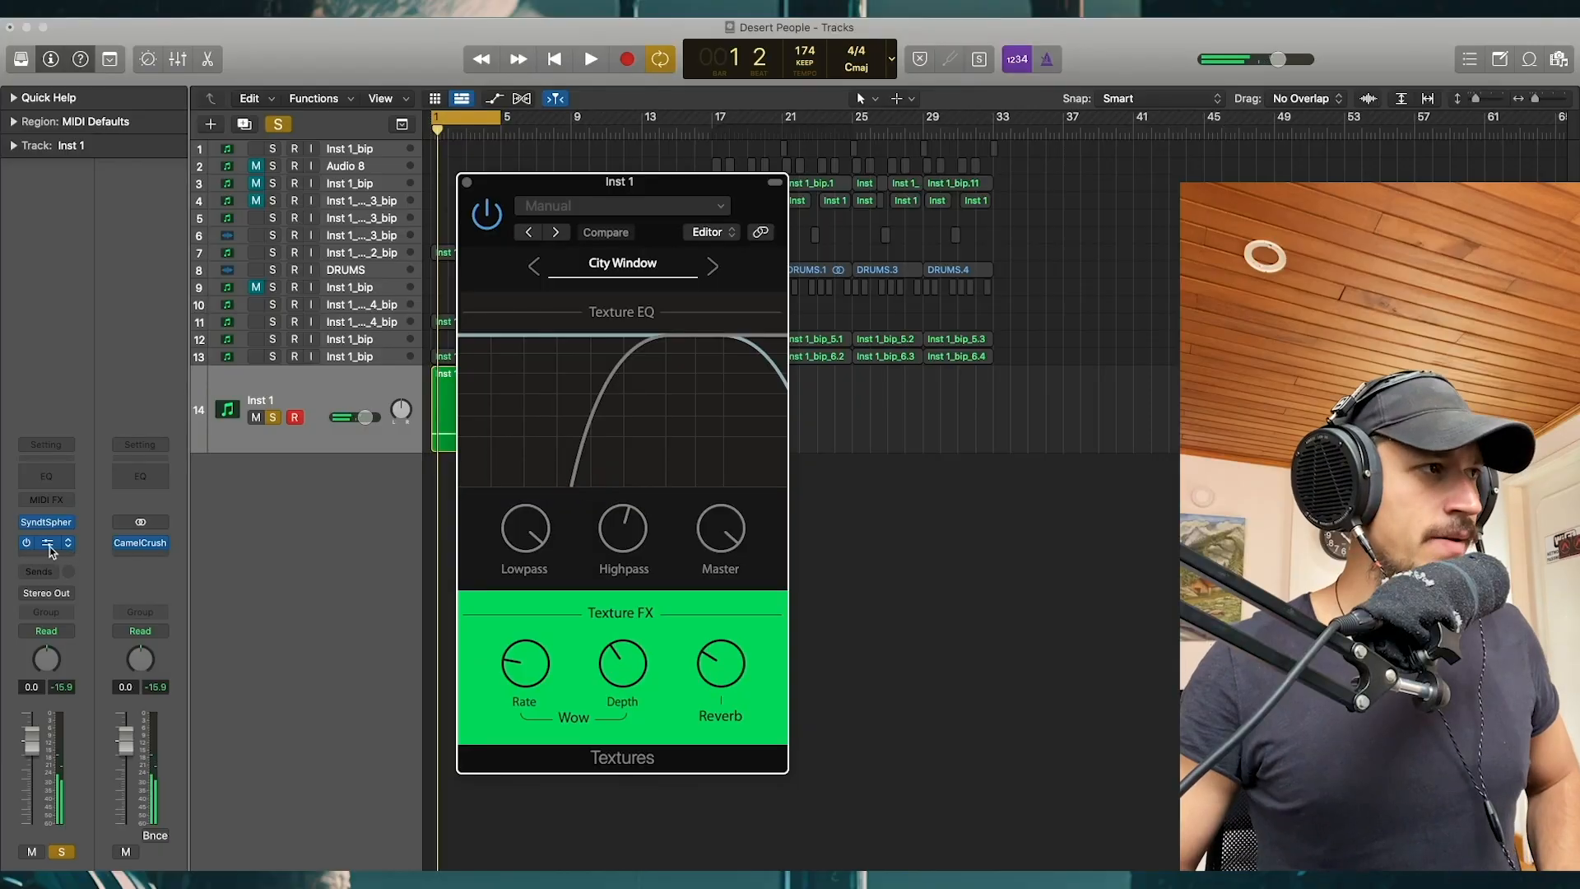
Step: Duplicate Textures into the next effect slot on Inst 1 and leave only the copy's window open
drag(47, 548, 51, 552)
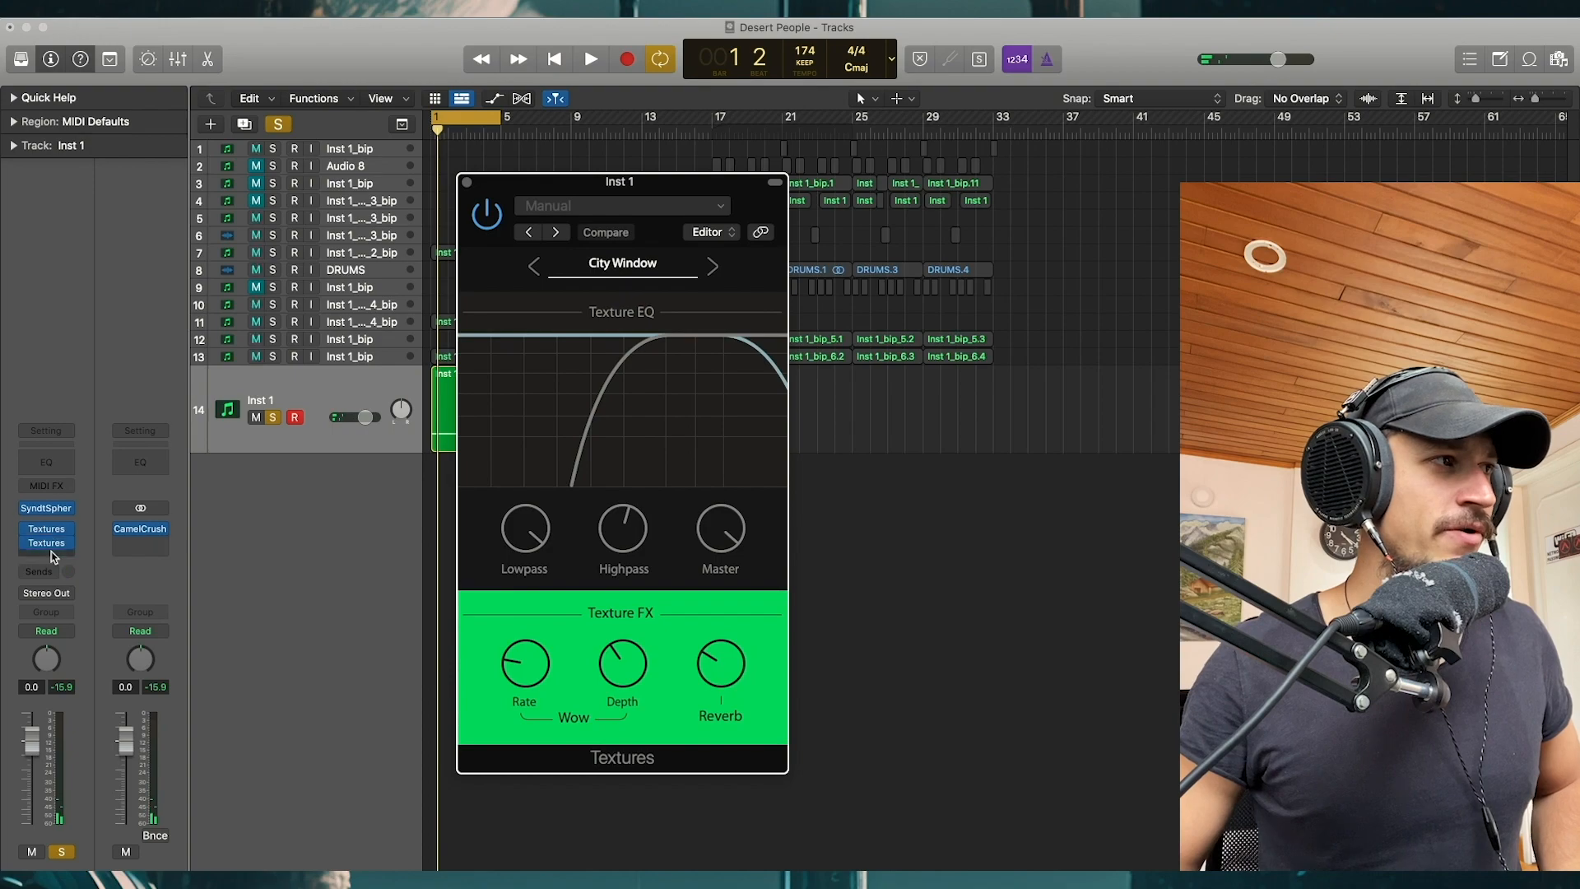
click(47, 543)
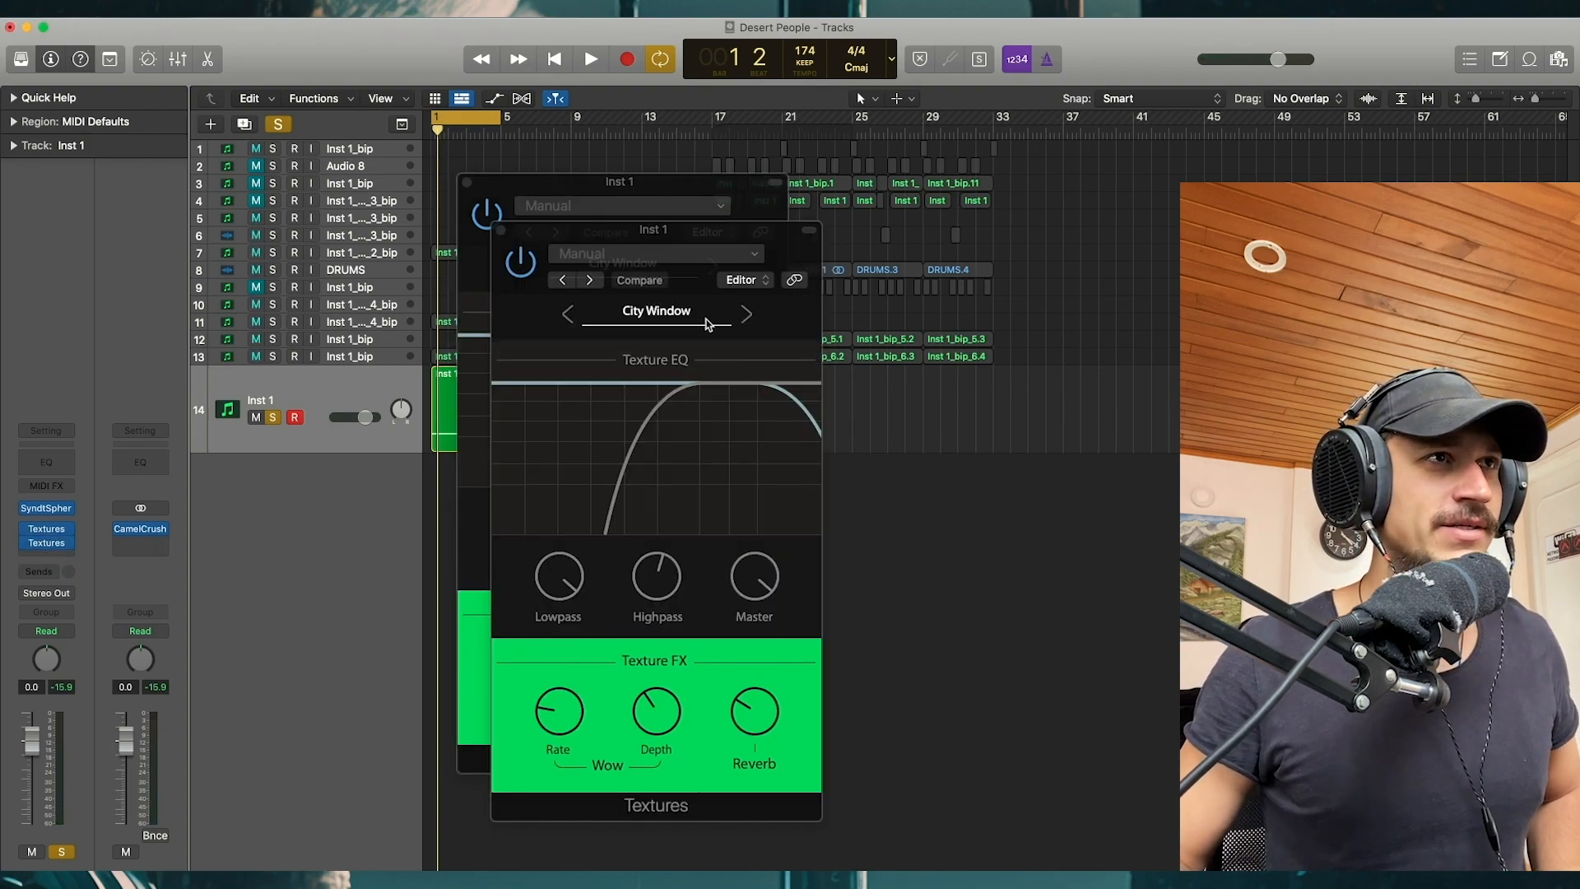
click(466, 182)
drag(674, 236, 622, 237)
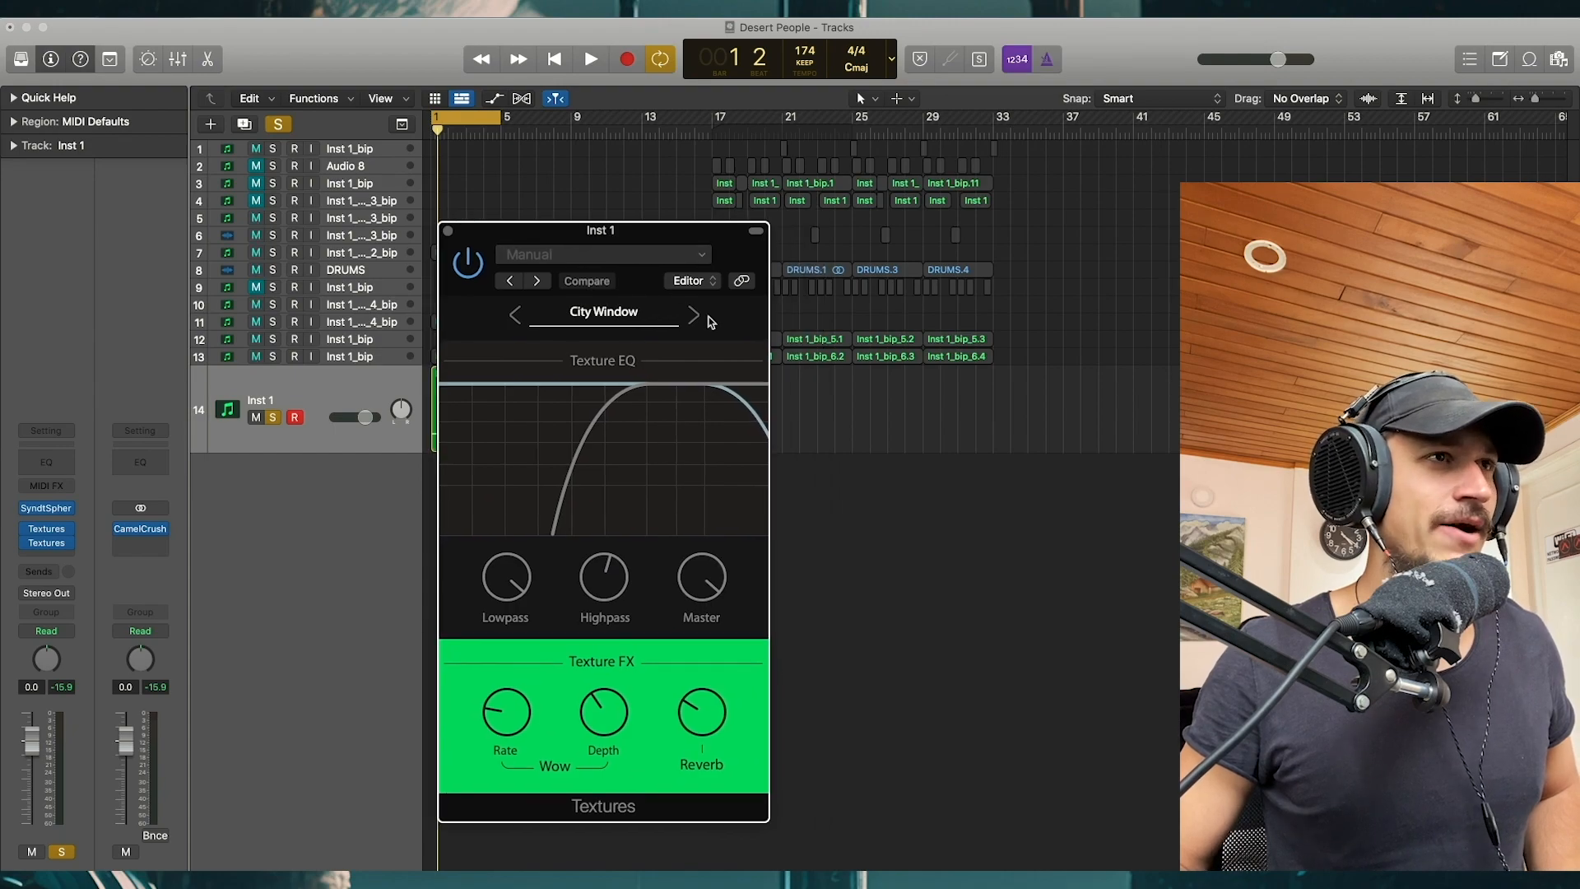
Step: Audition Close Skateboard and Coffee Shop in the second Textures instance, keeping Coffee Shop
click(694, 316)
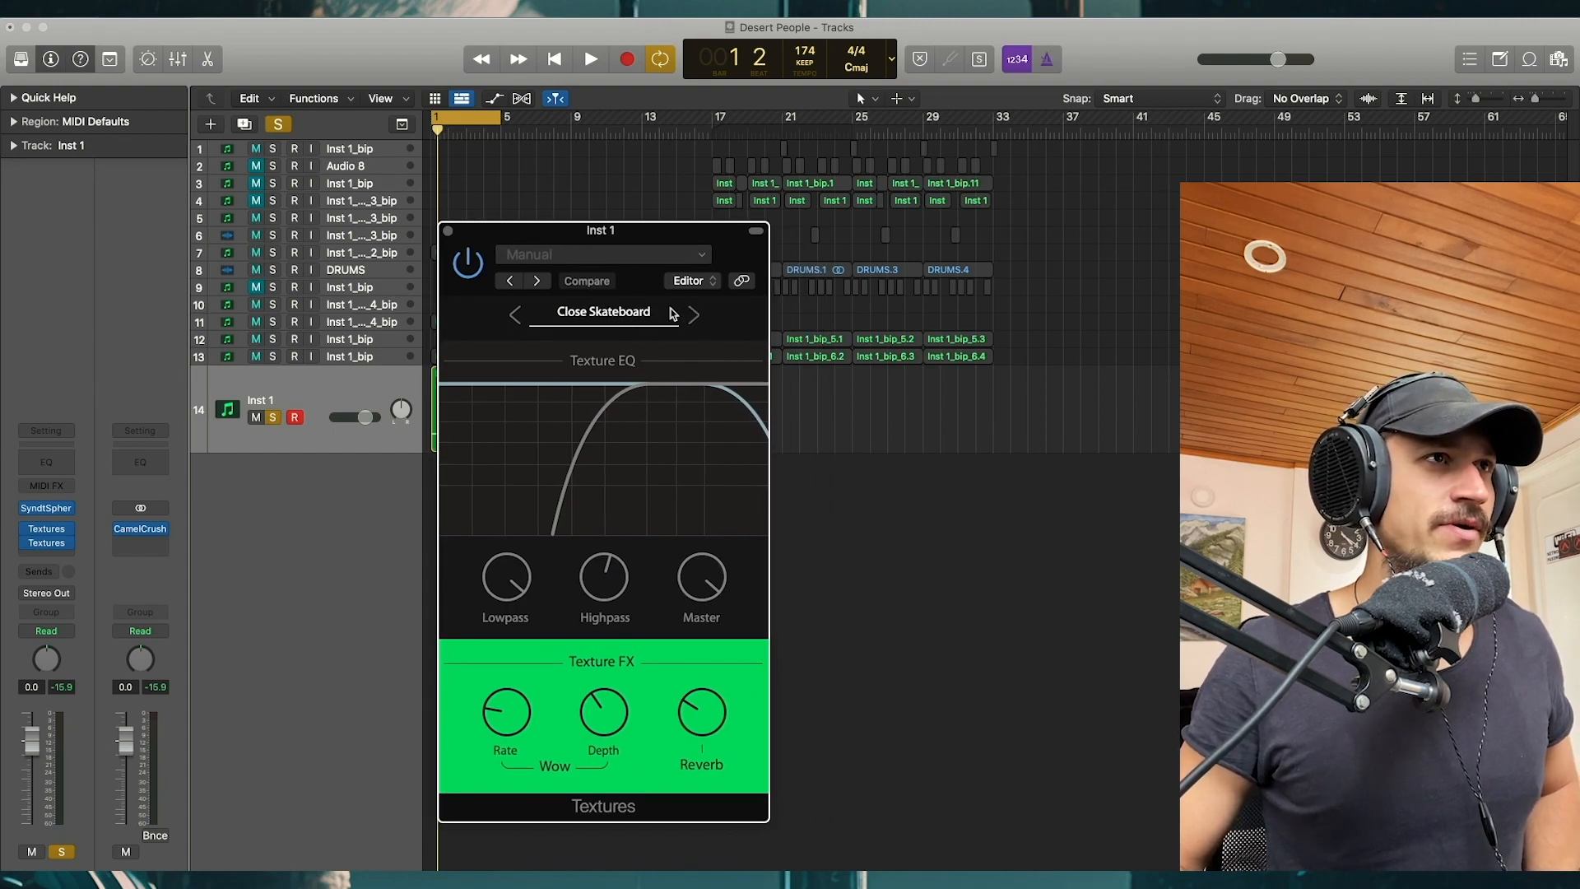
key(space)
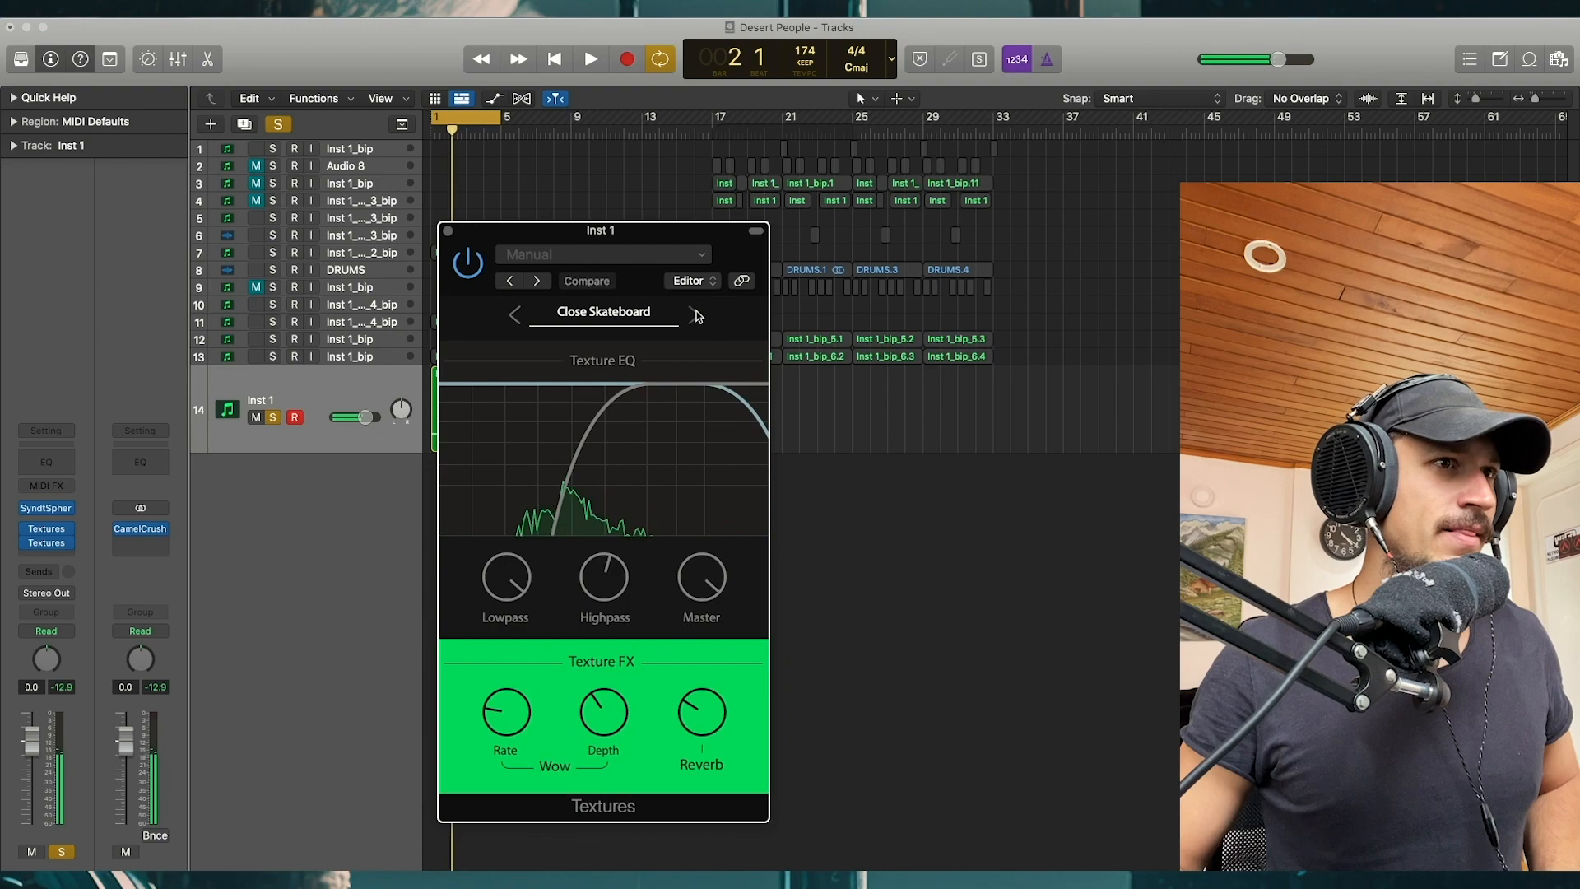
click(693, 317)
key(space)
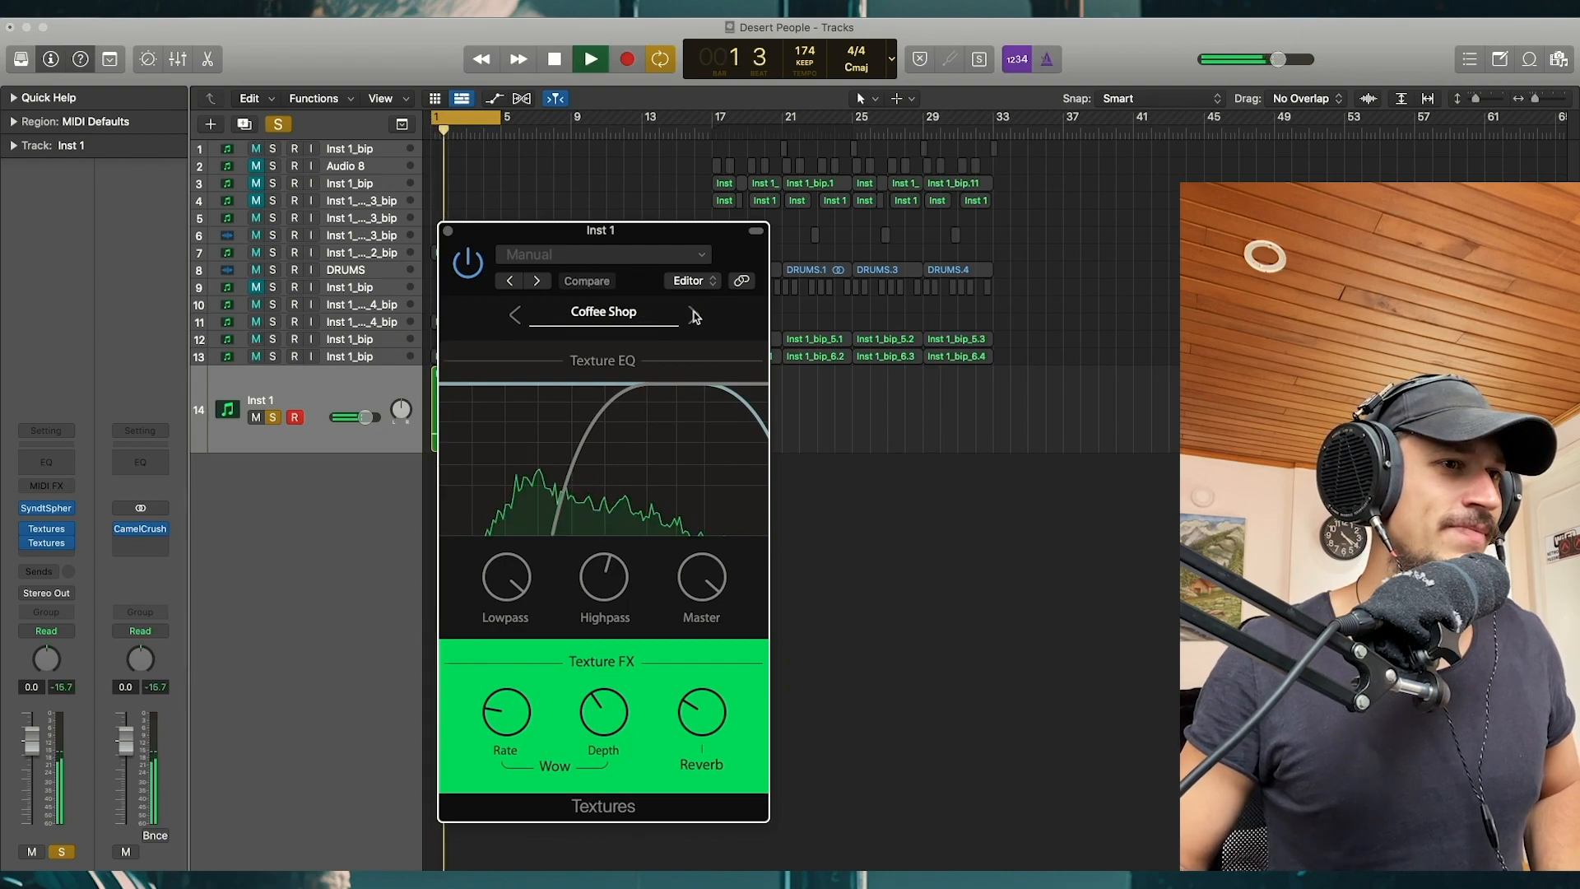
key(space)
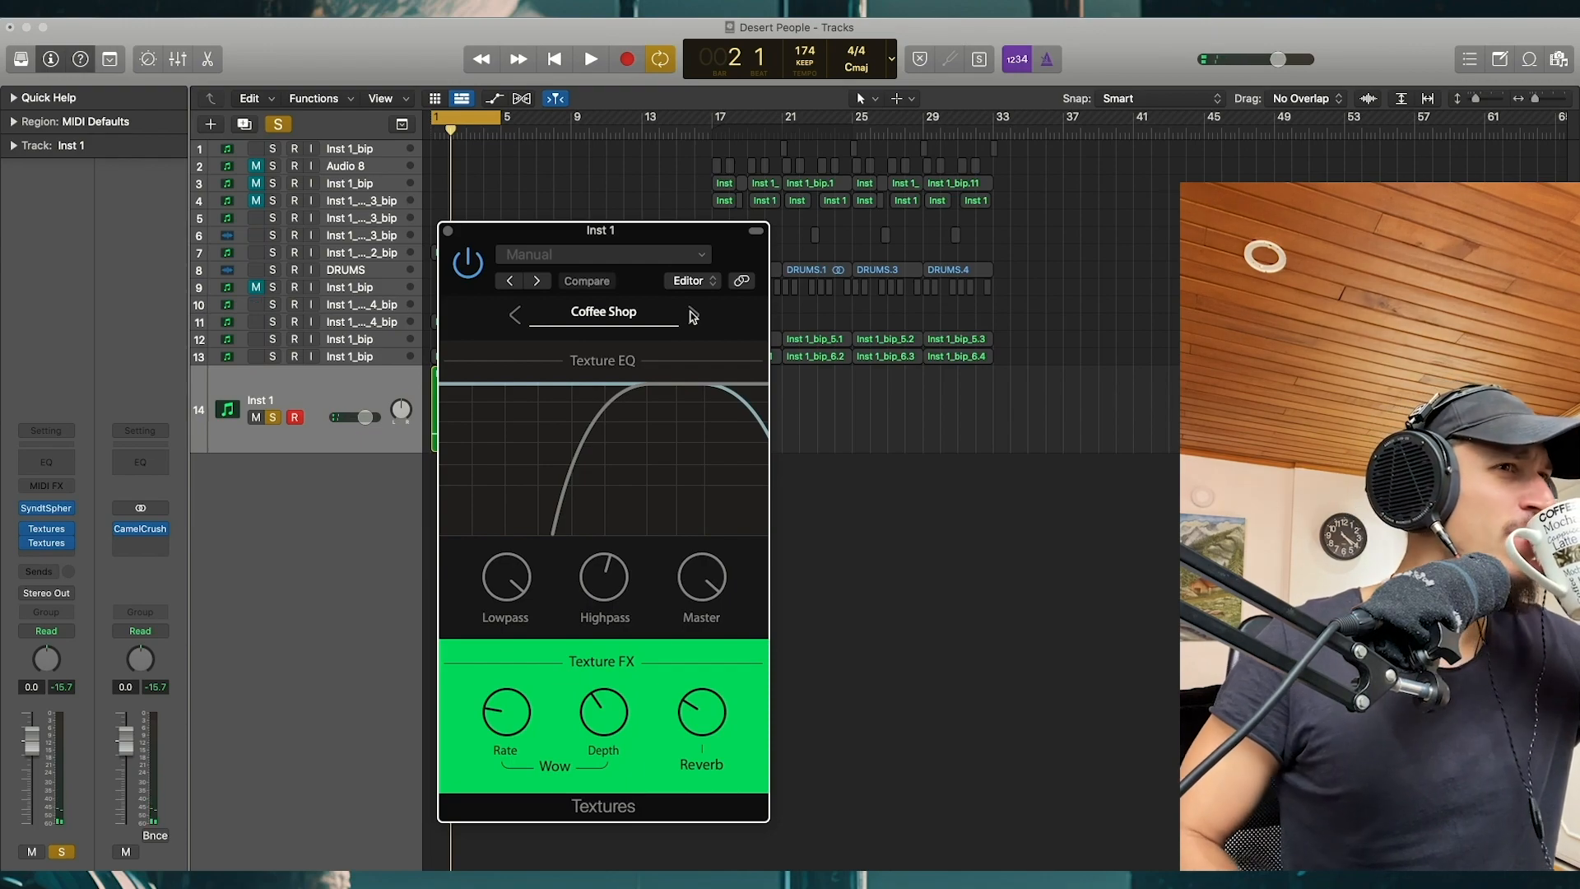
key(space)
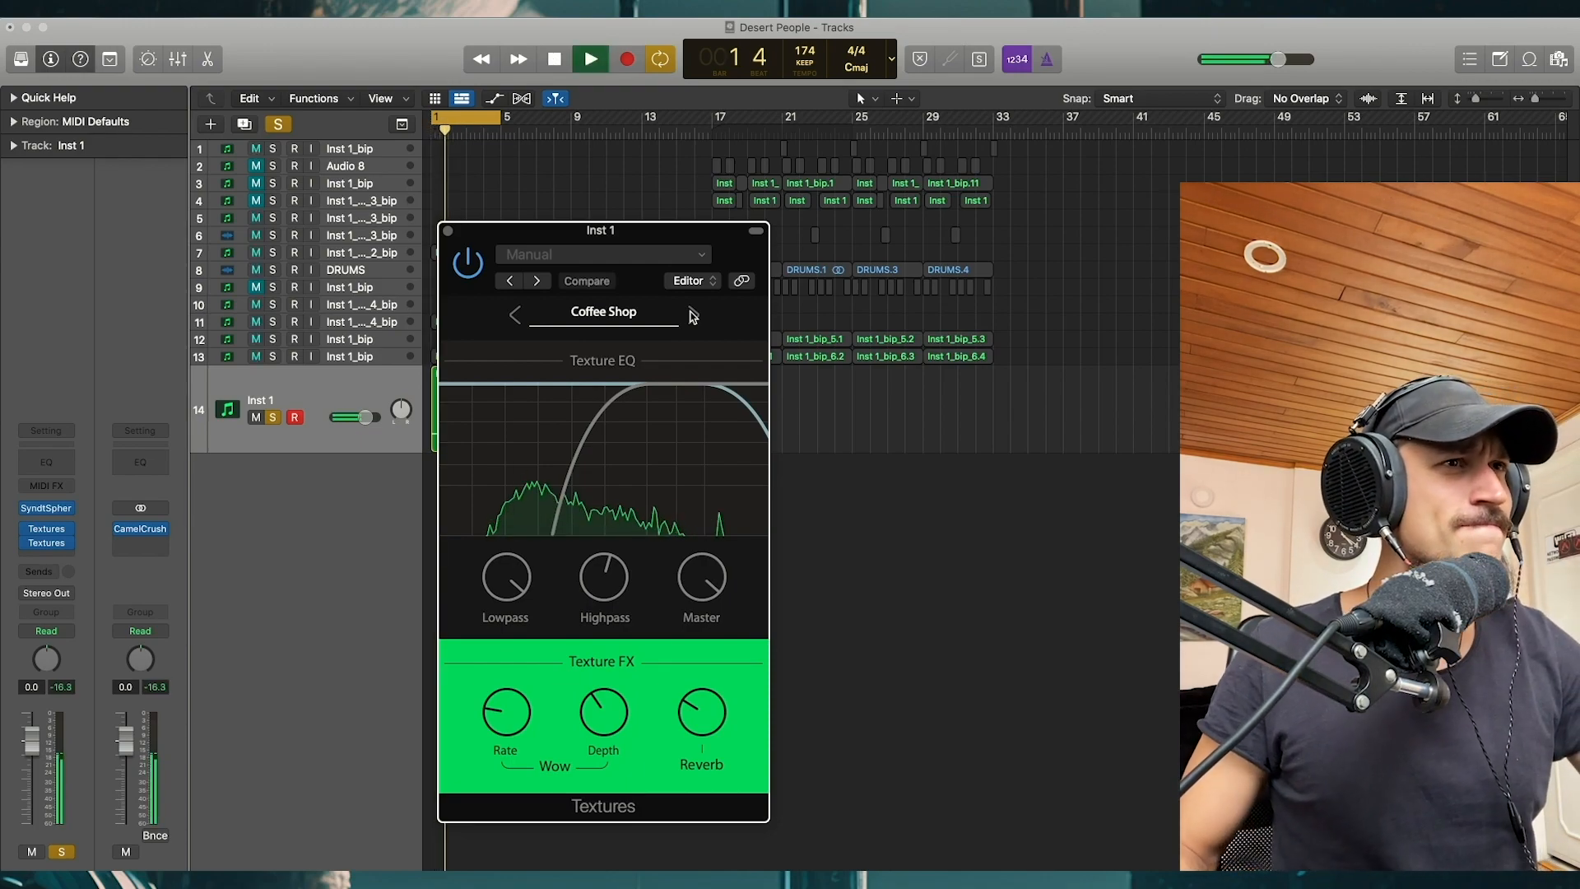
key(space)
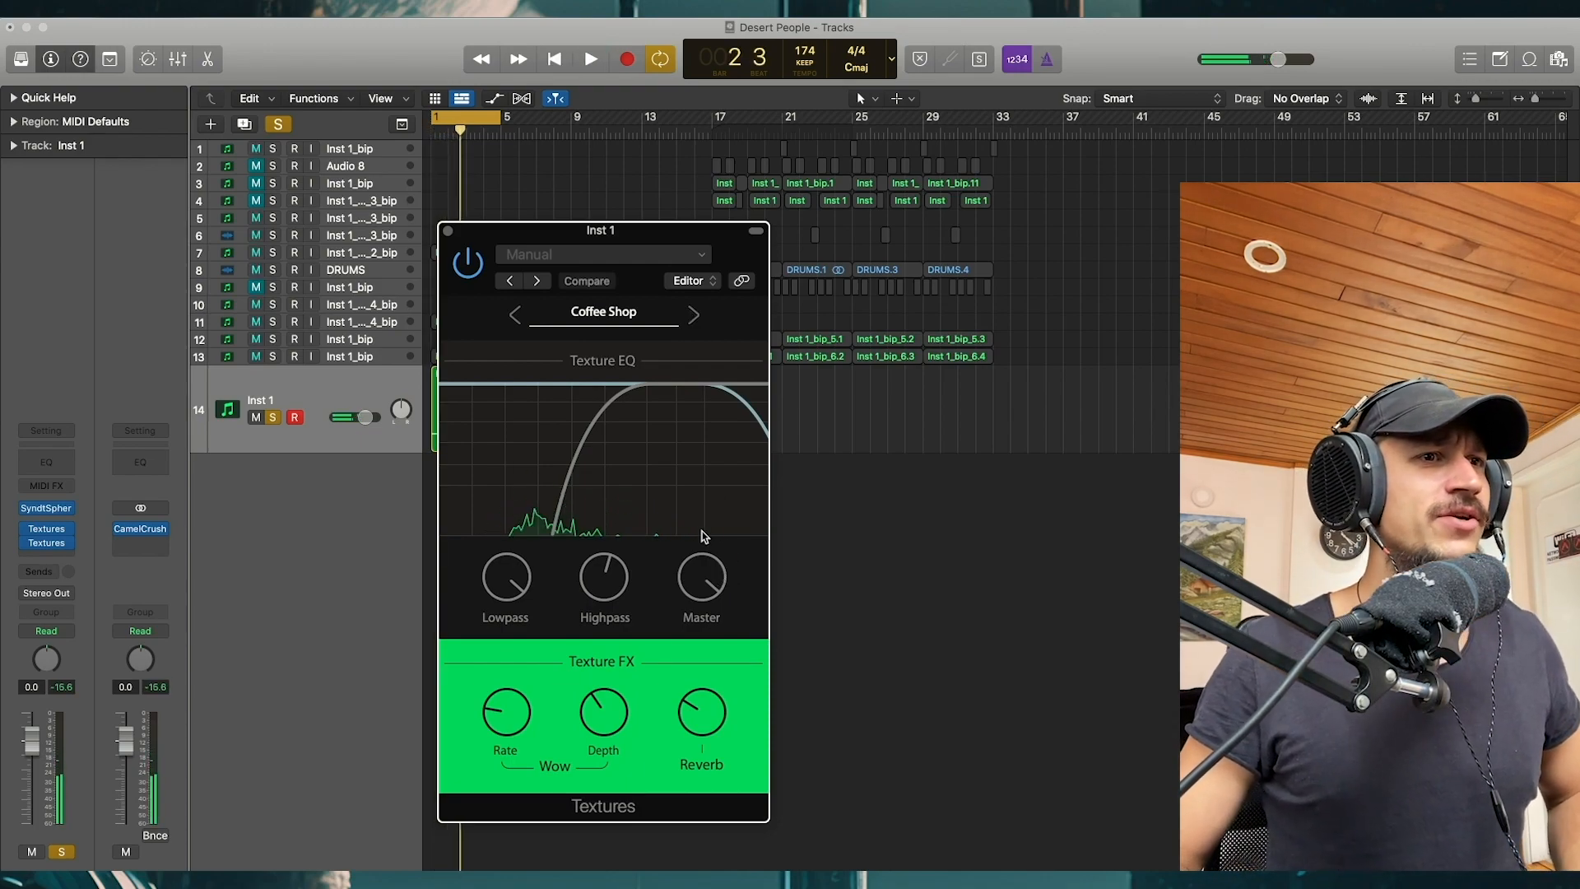
Step: Raise the Highpass slightly in the second Textures instance, listen to the result and close the plug-in
drag(606, 576, 602, 563)
key(space)
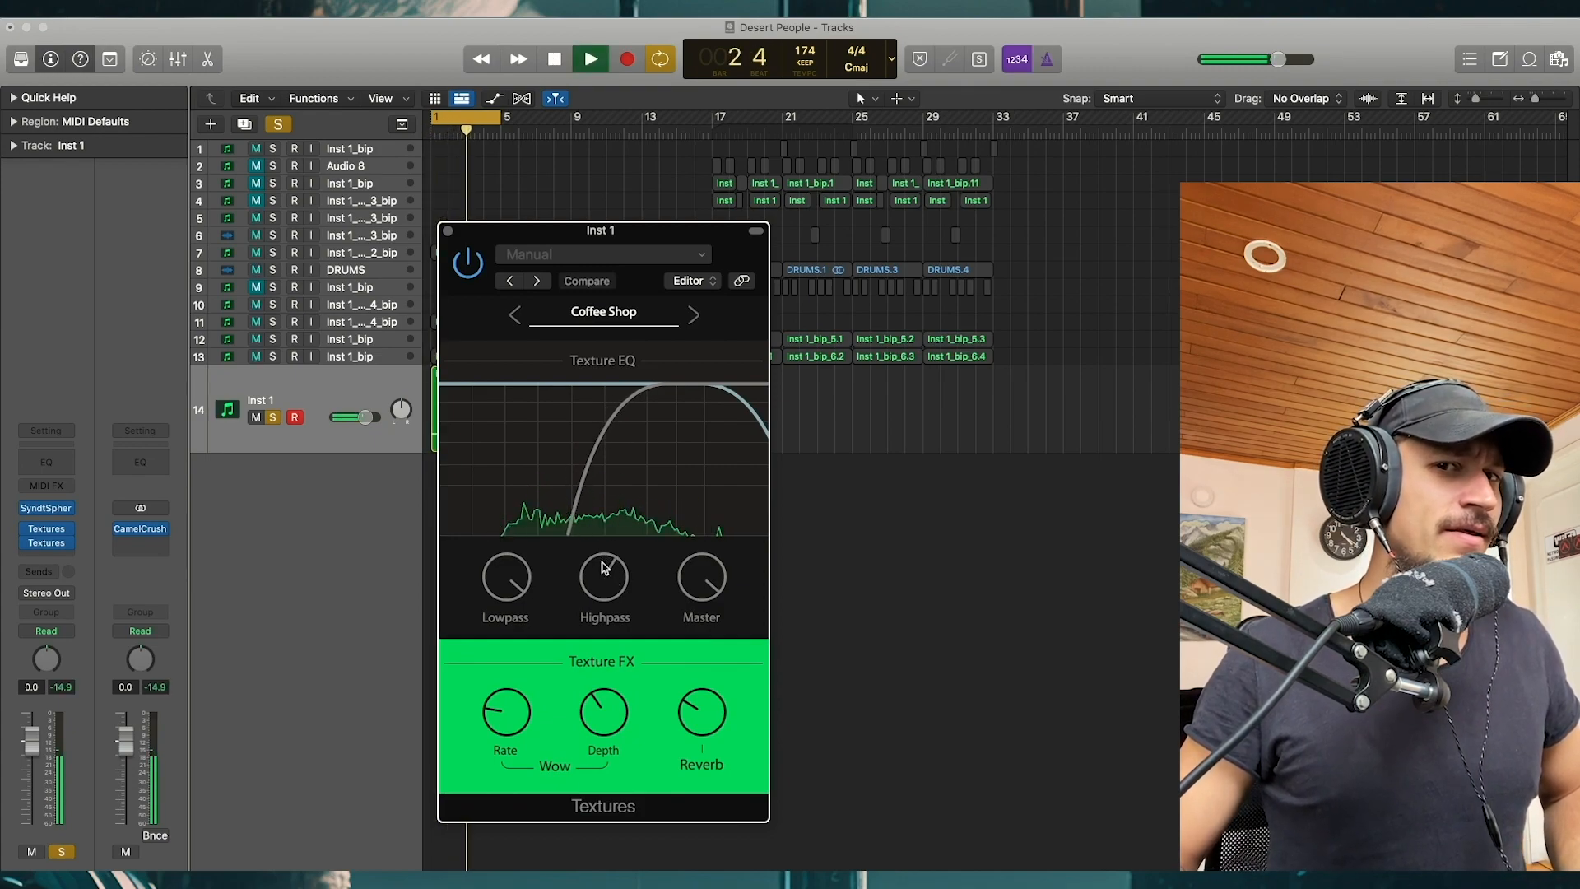
key(space)
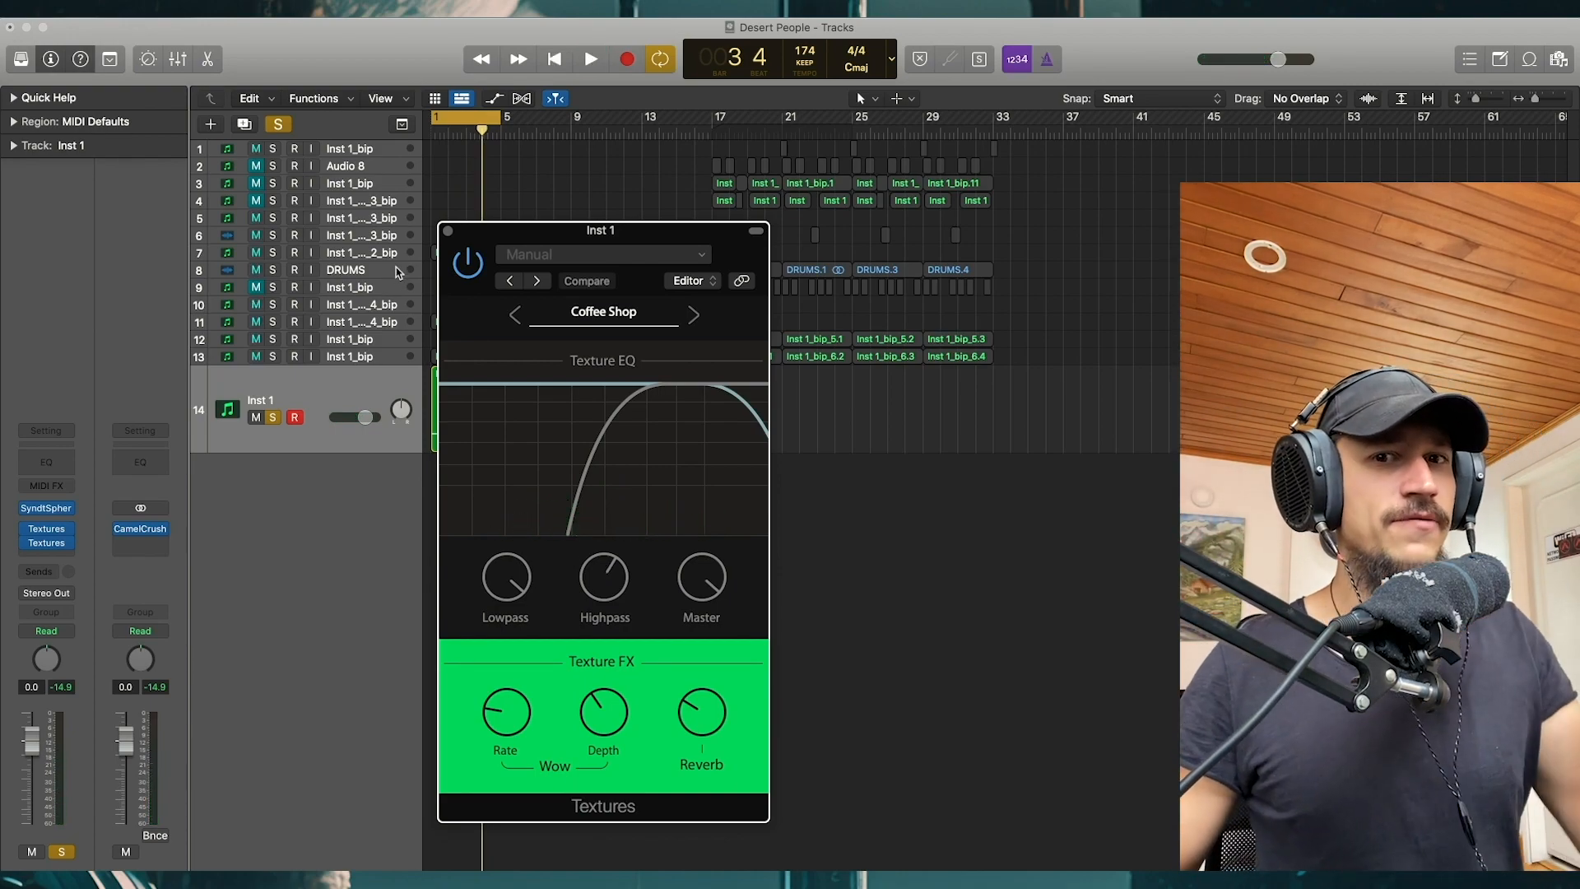
click(447, 231)
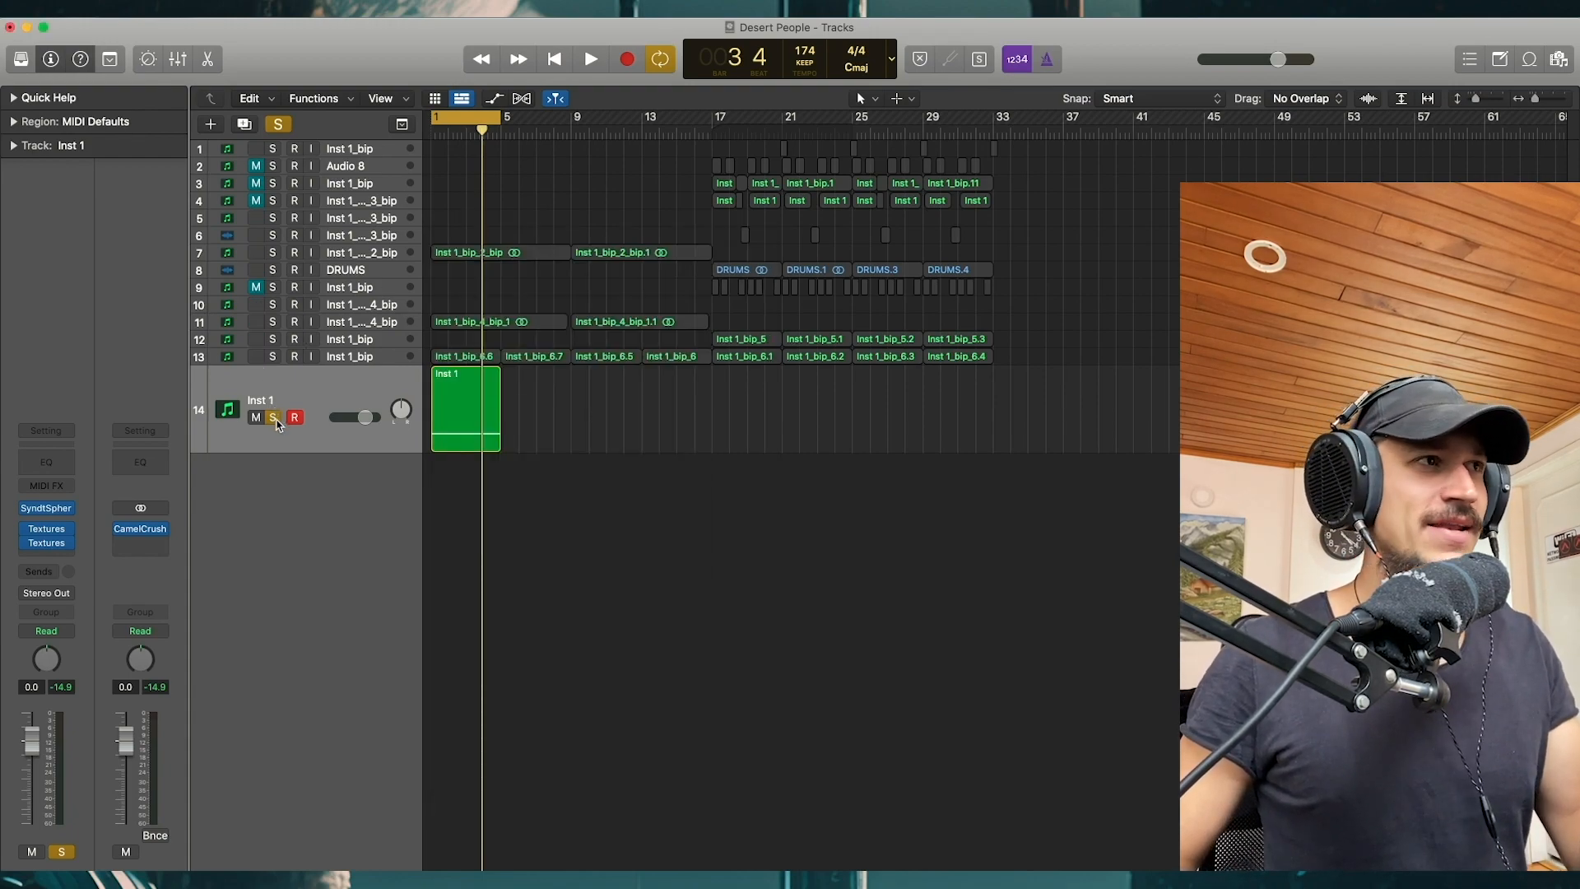
Step: Unsolo the Inst 1 track and return the playhead to bar 1
click(274, 418)
key(super+Right)
key(super+Right)
key(super+Right)
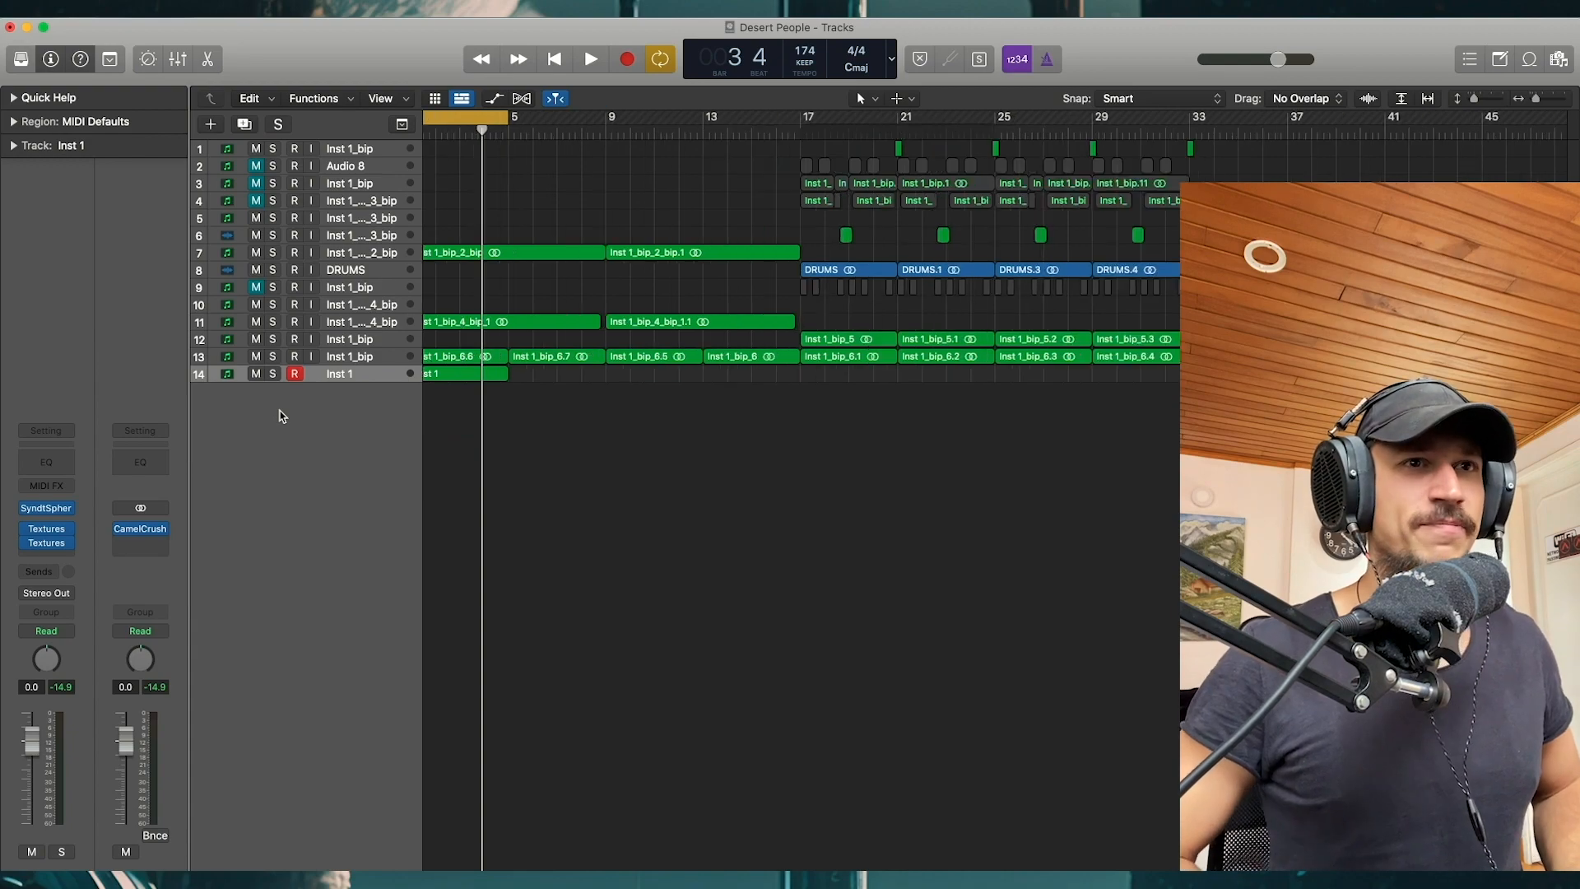
key(Return)
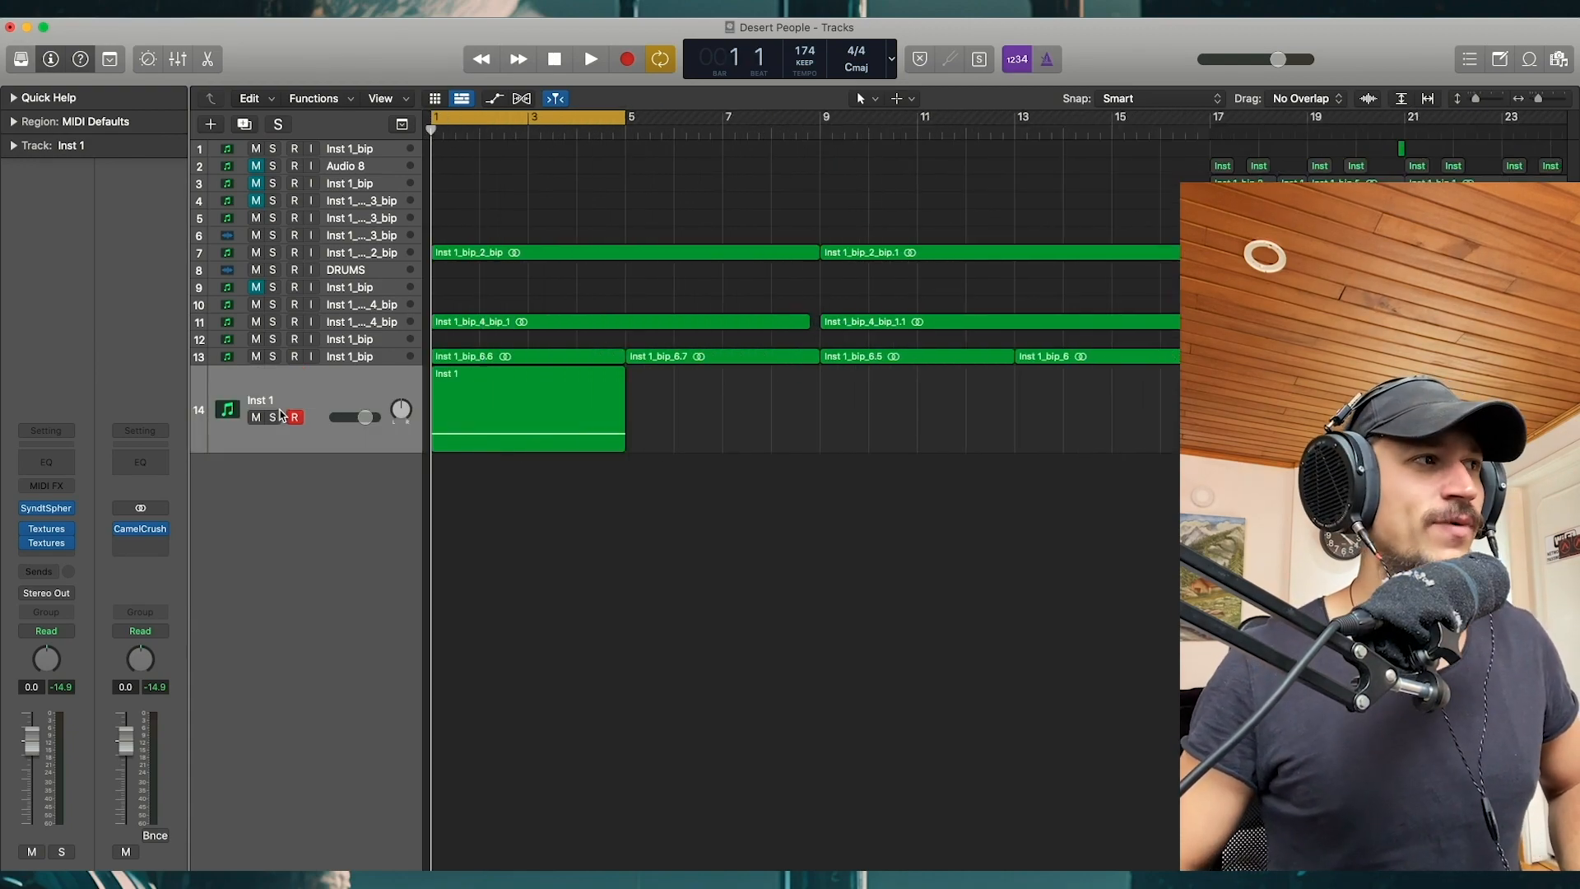
Step: Insert Ruina after the two Textures instances on Inst 1 and solo the track to hear it alone
click(72, 560)
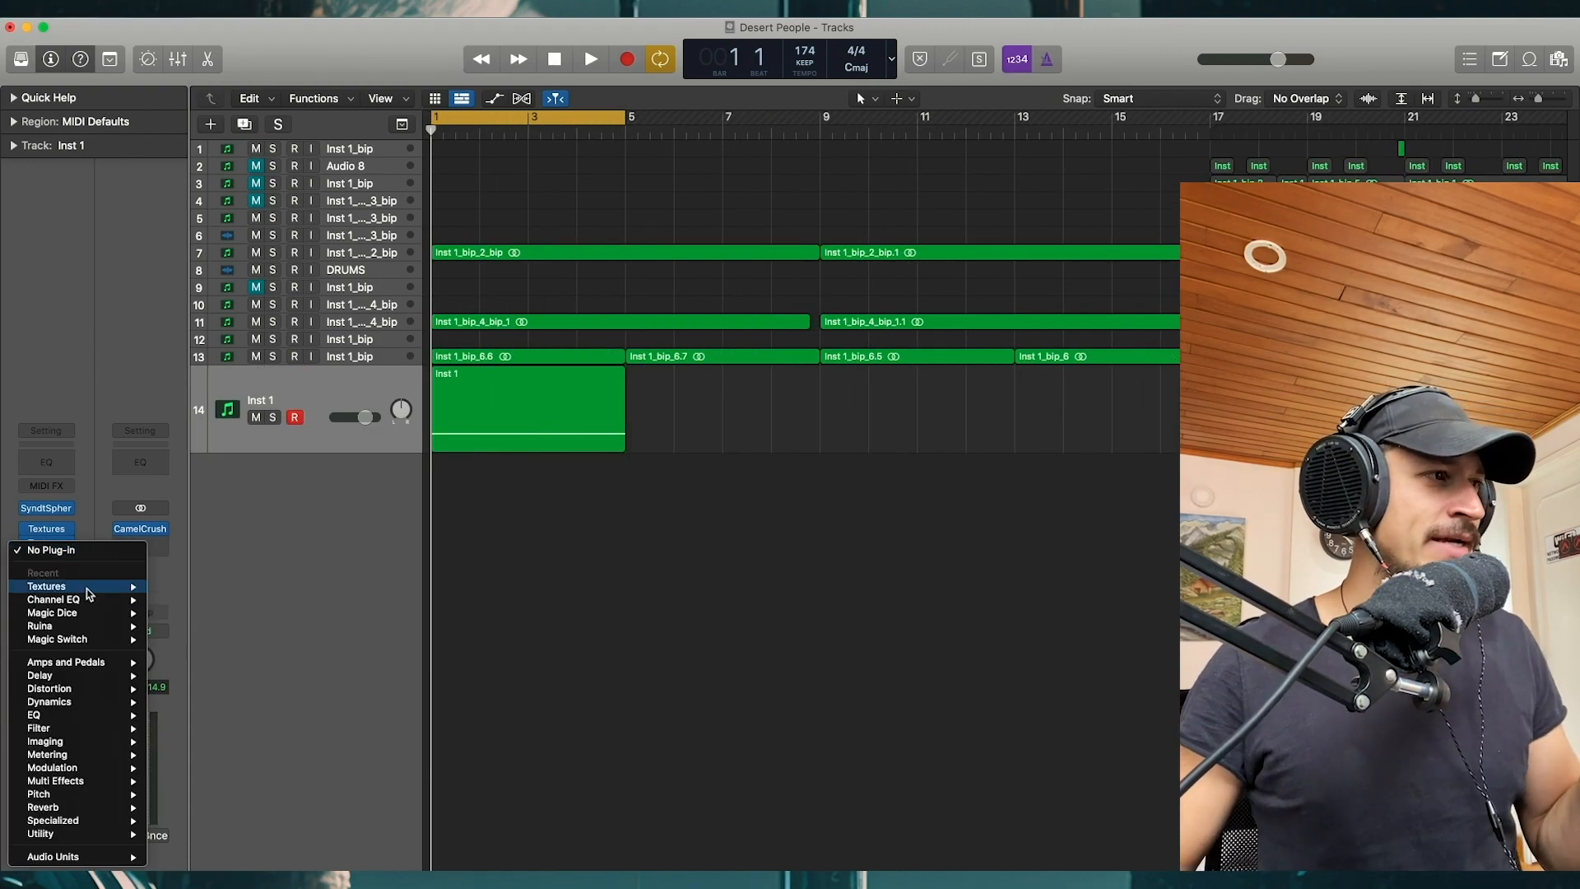
mouse_move(95, 639)
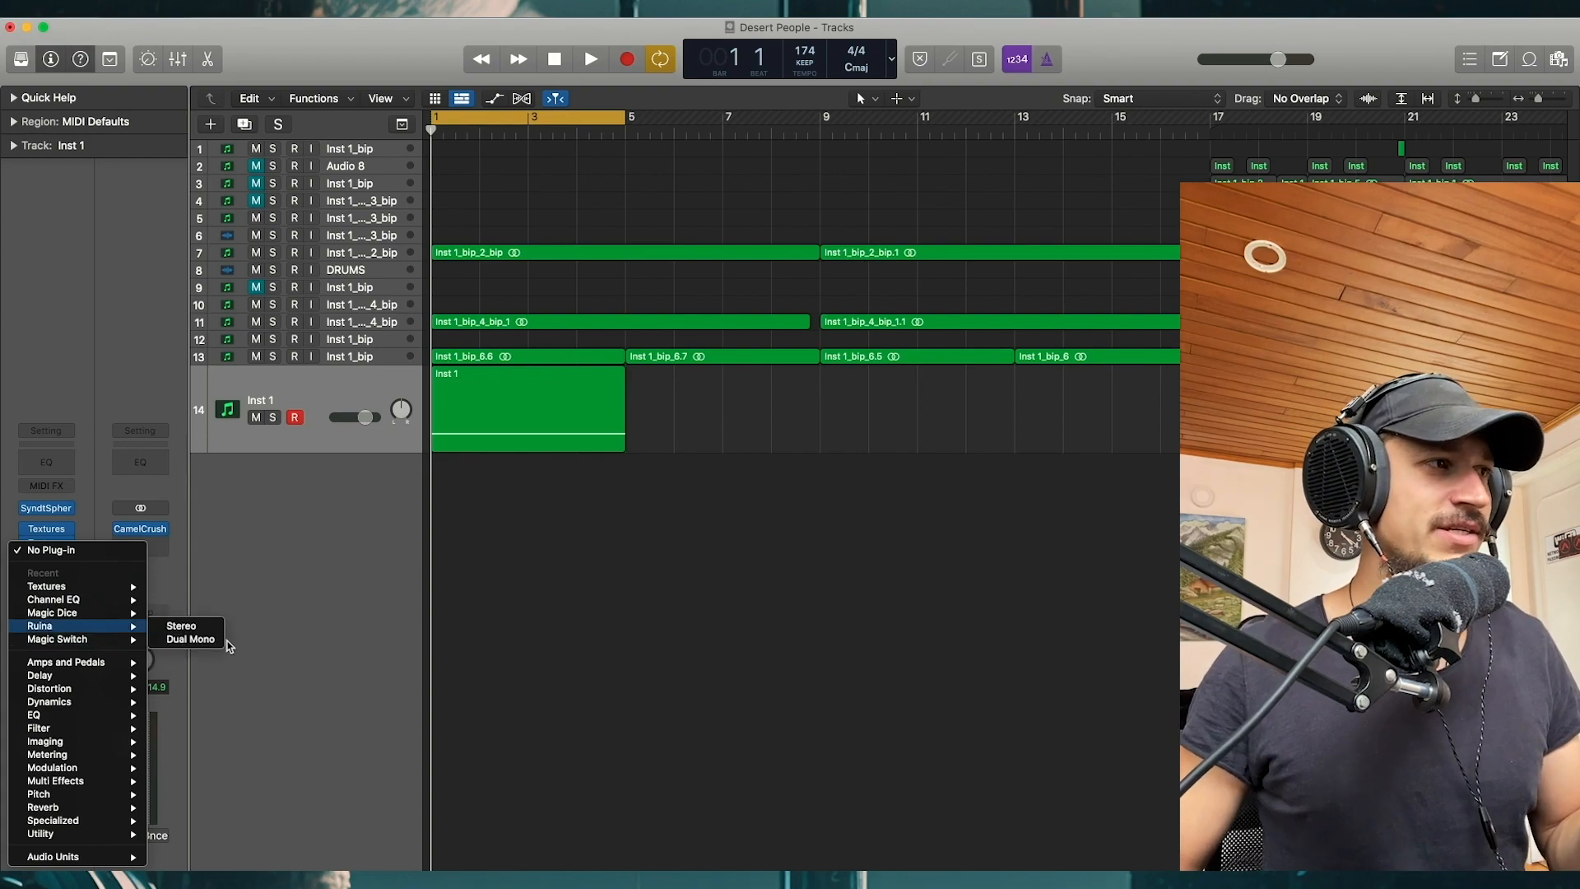
click(199, 634)
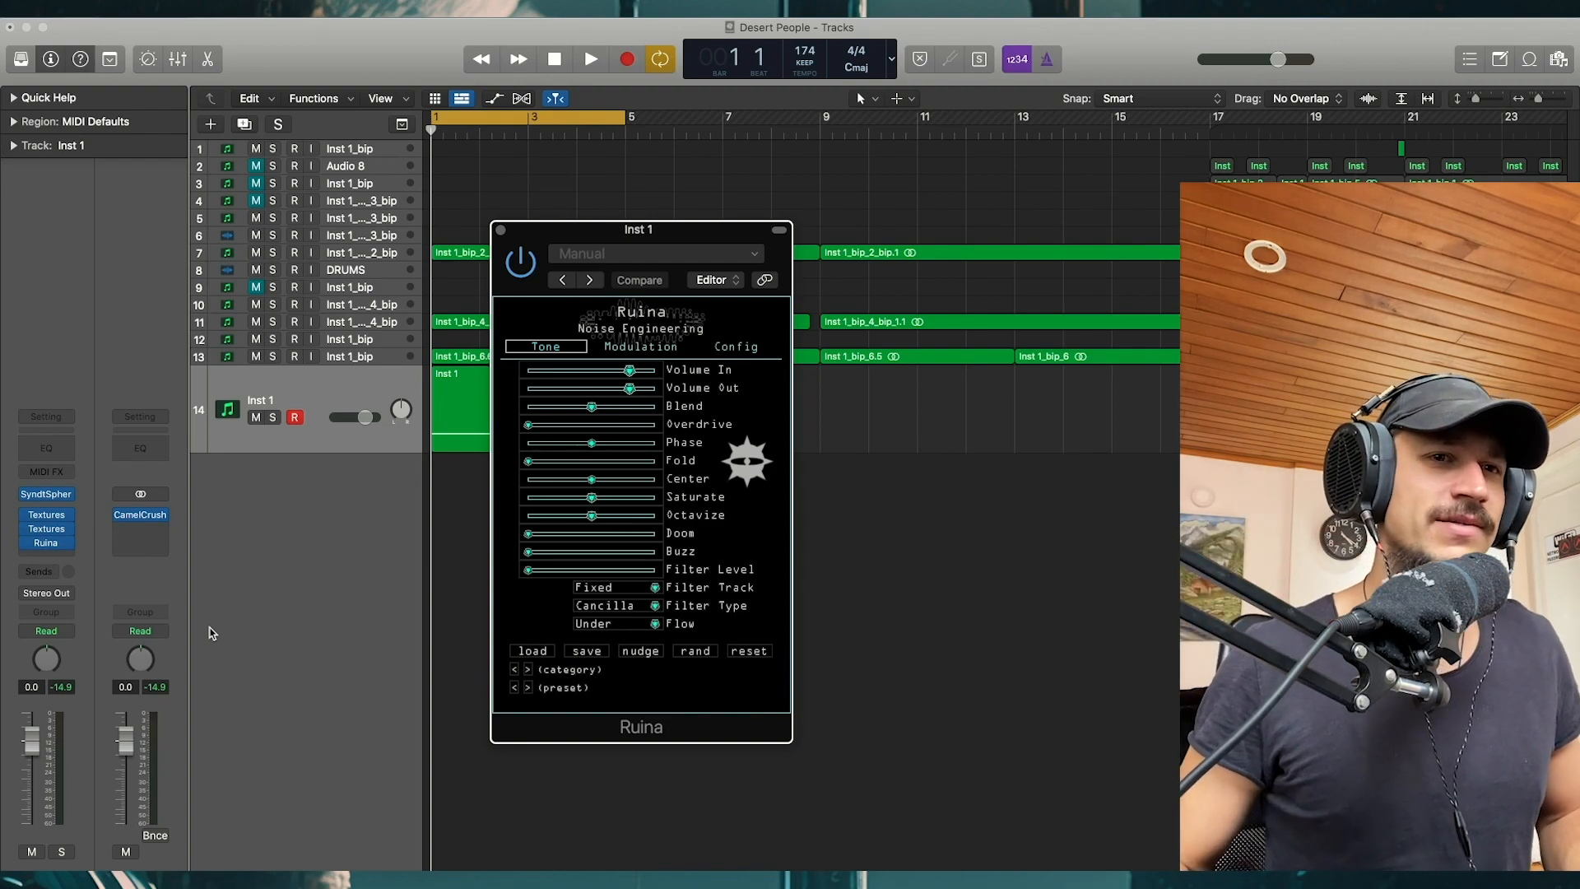
key(space)
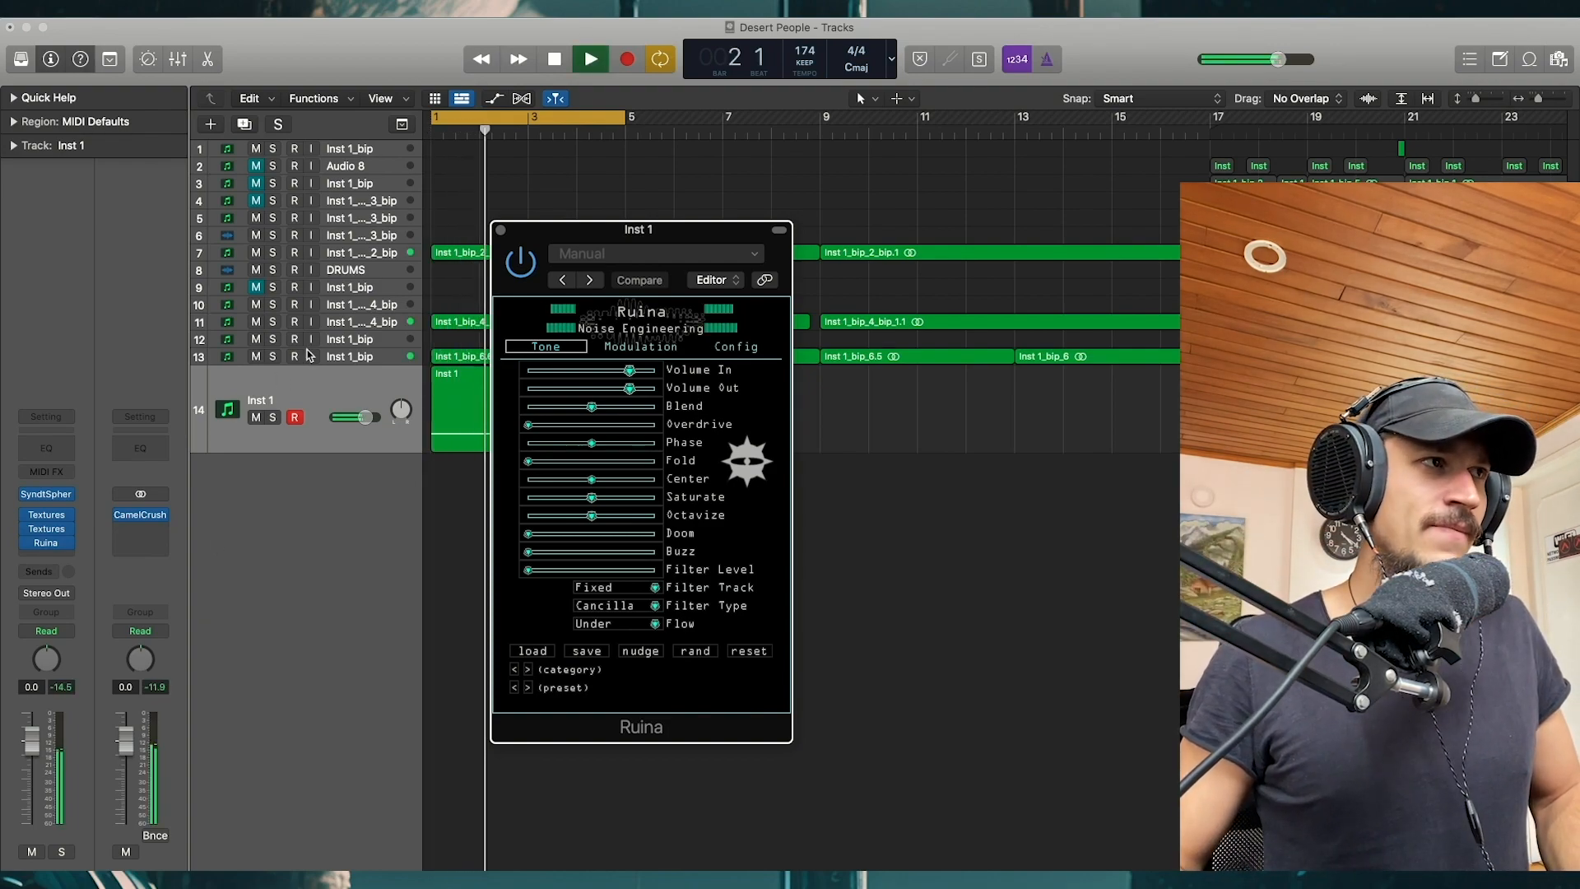
key(space)
click(274, 417)
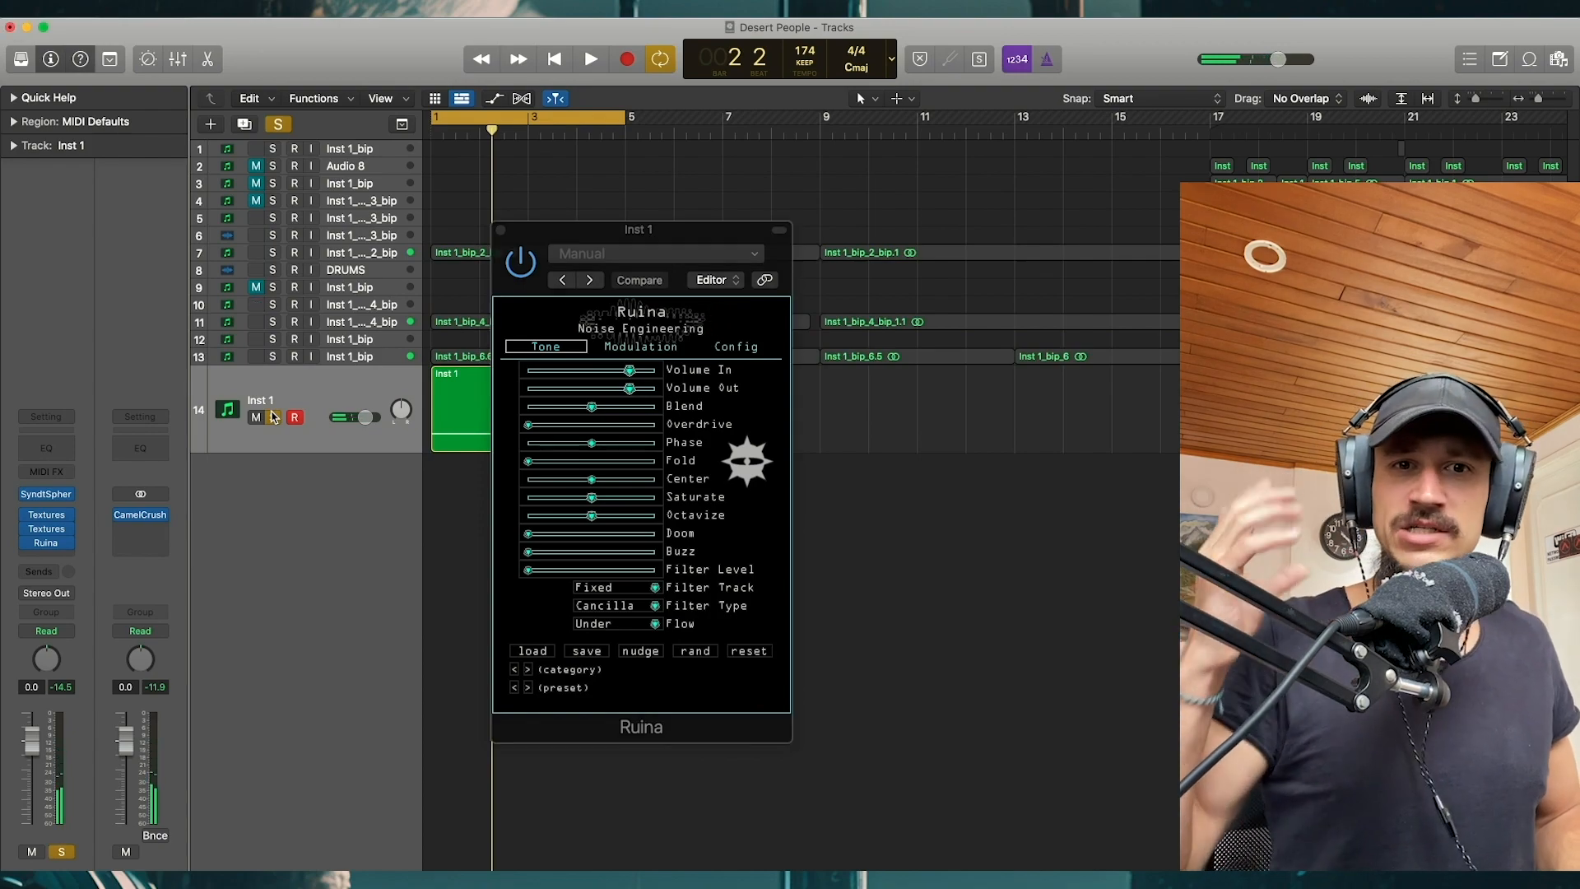
key(space)
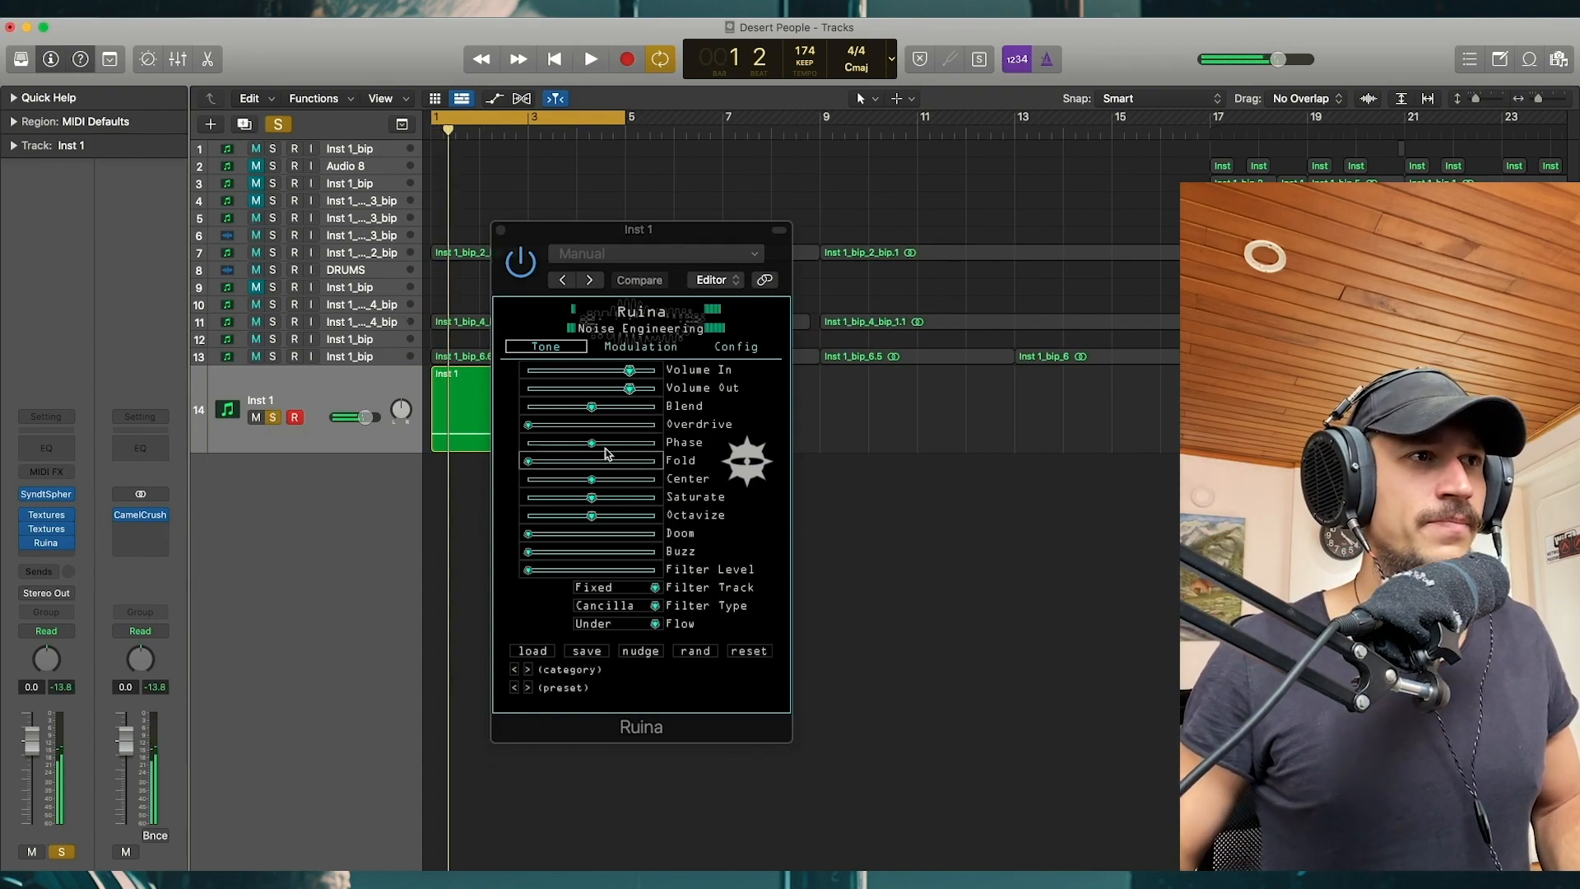
drag(635, 253, 619, 221)
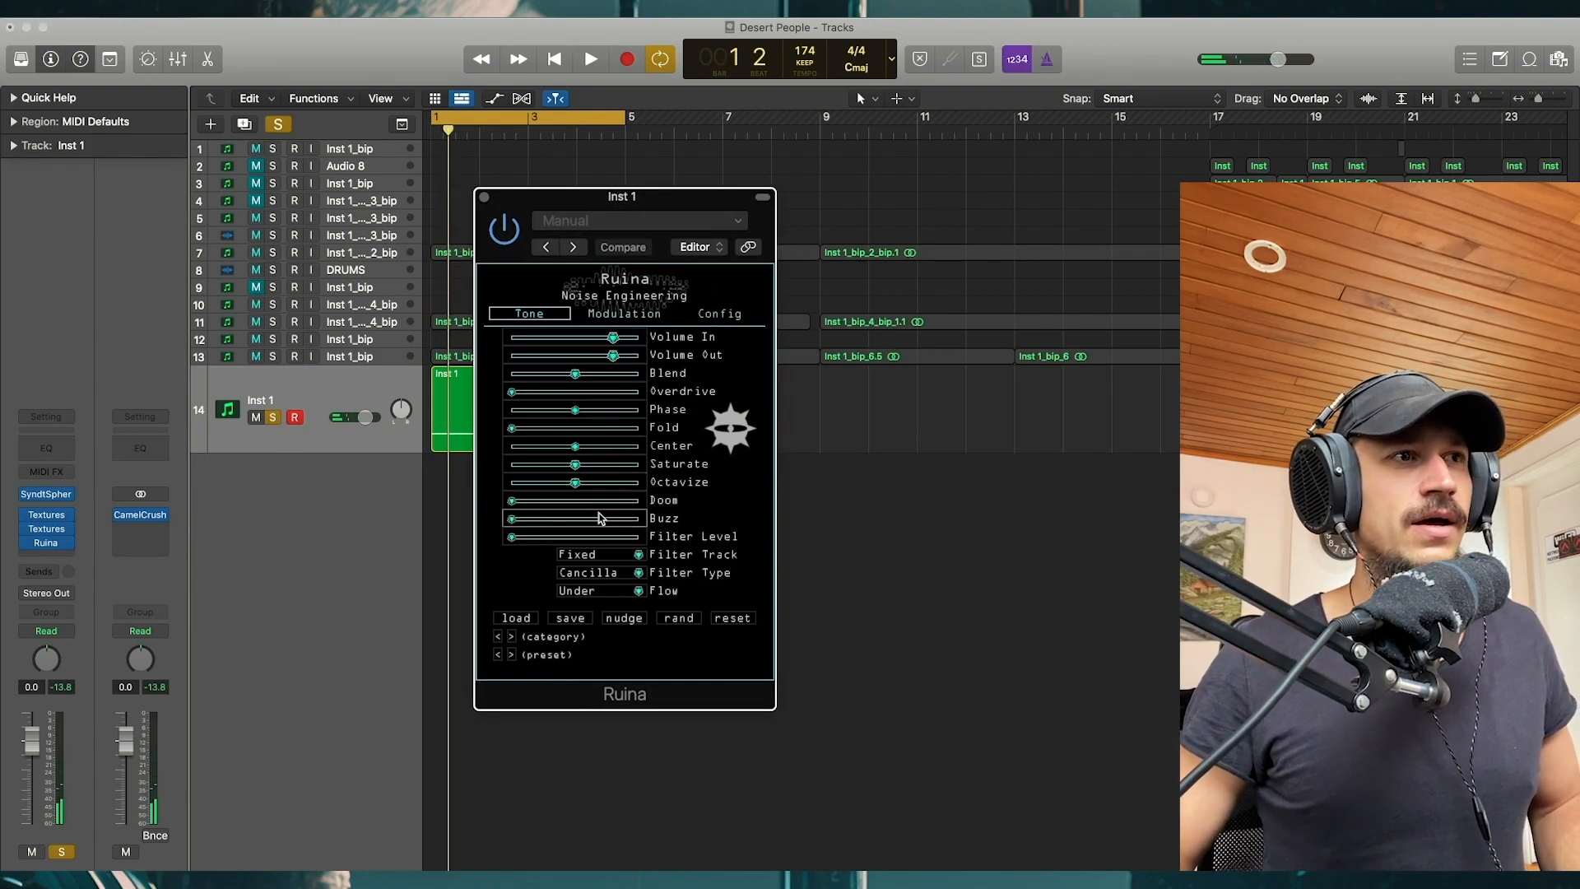
Step: Set Ruina's Doom to maximum and Saturate to minimum, and audition the track with different Blend amounts
drag(512, 501, 586, 502)
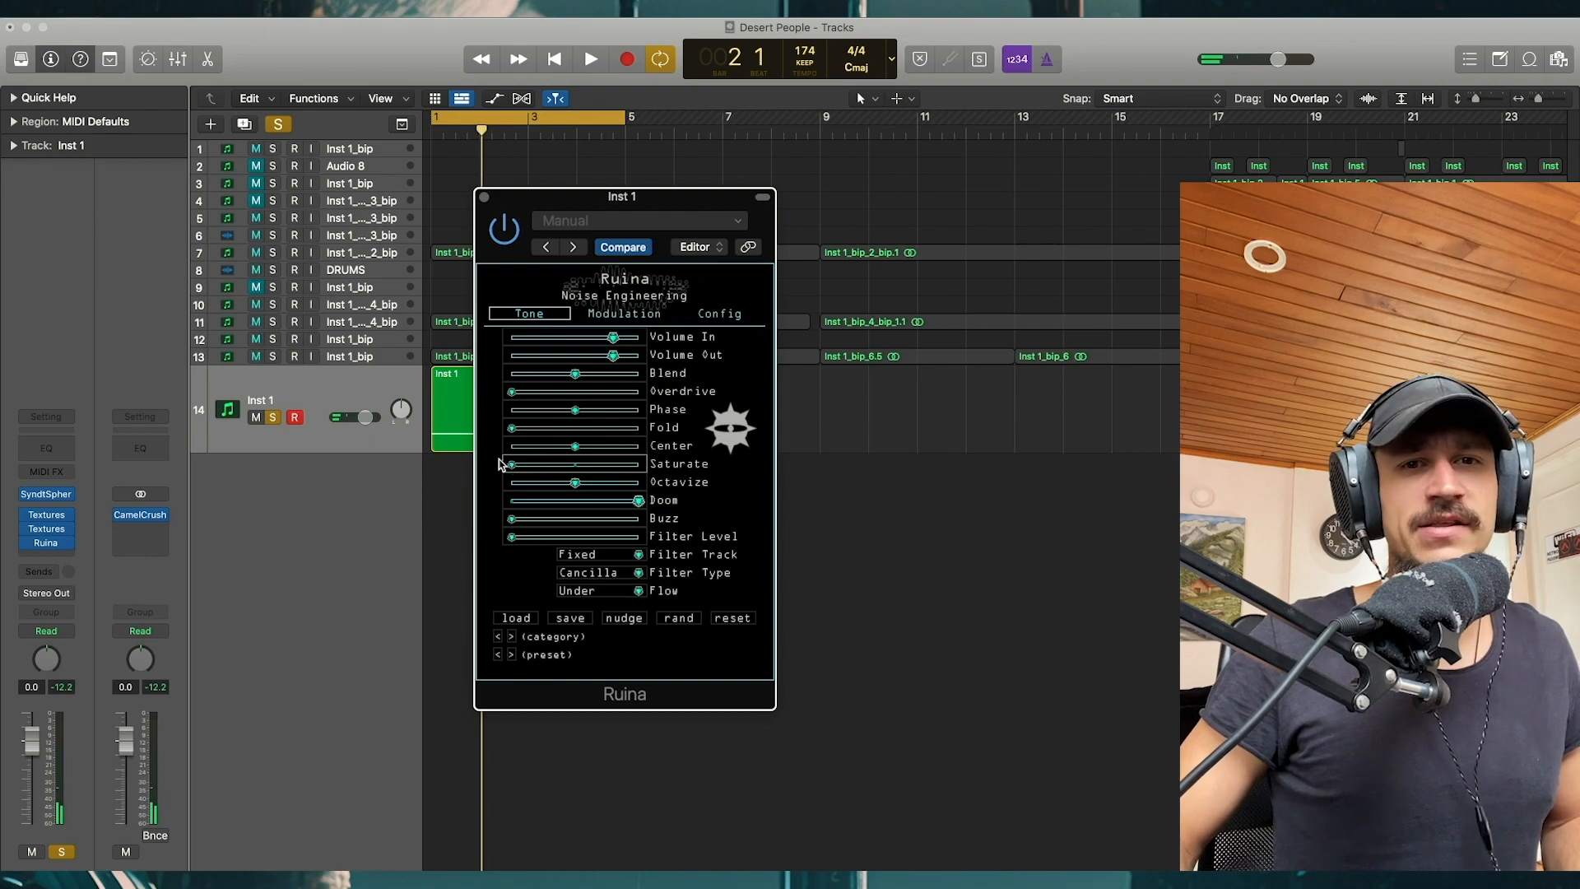
key(space)
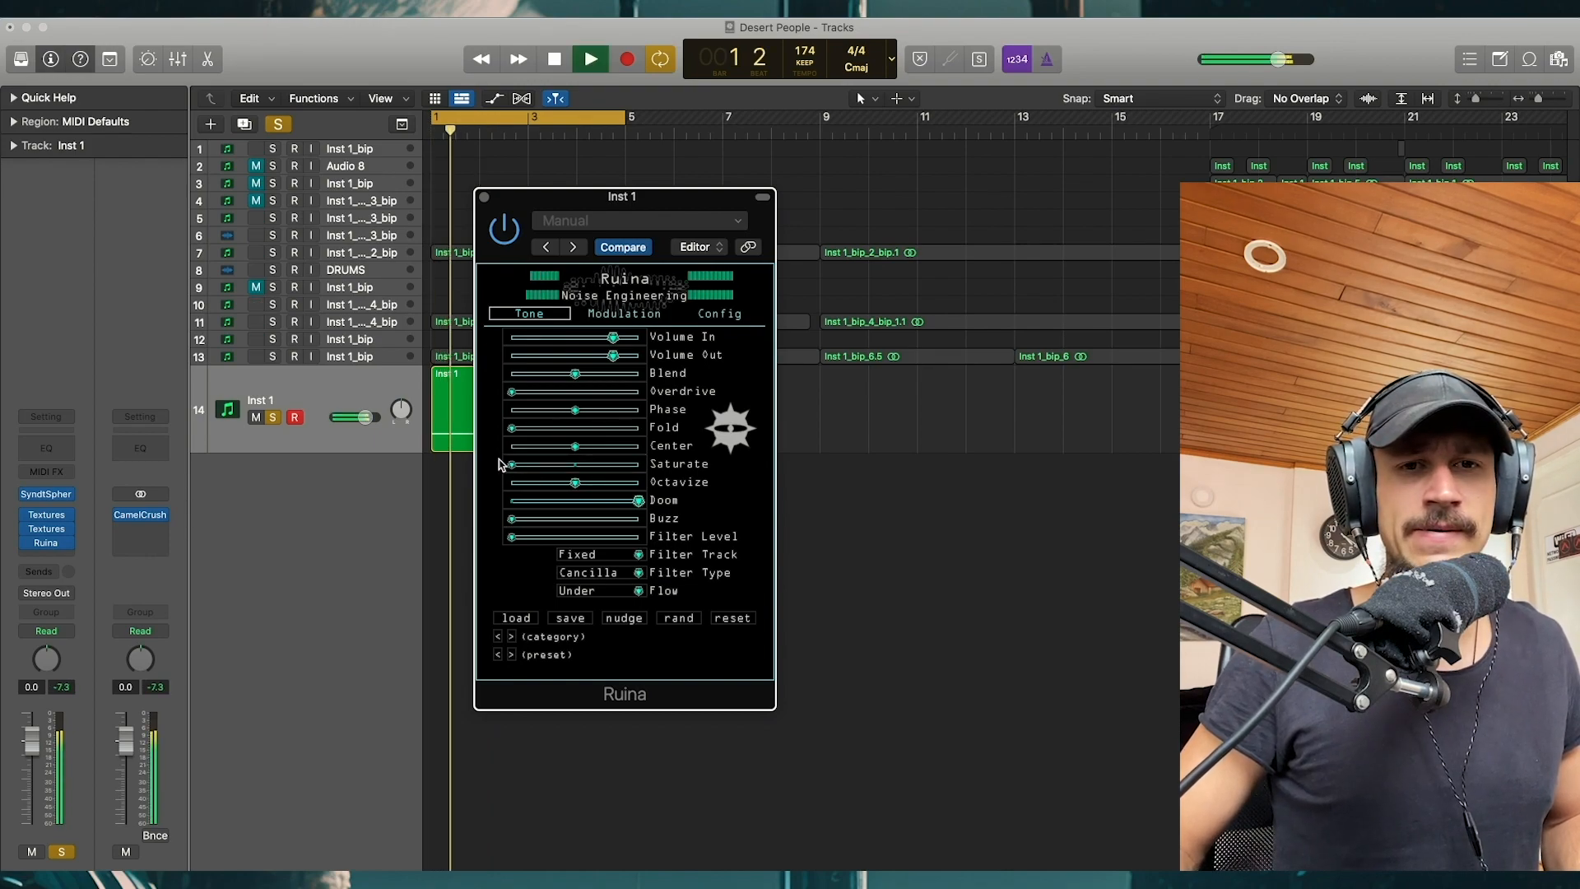
key(space)
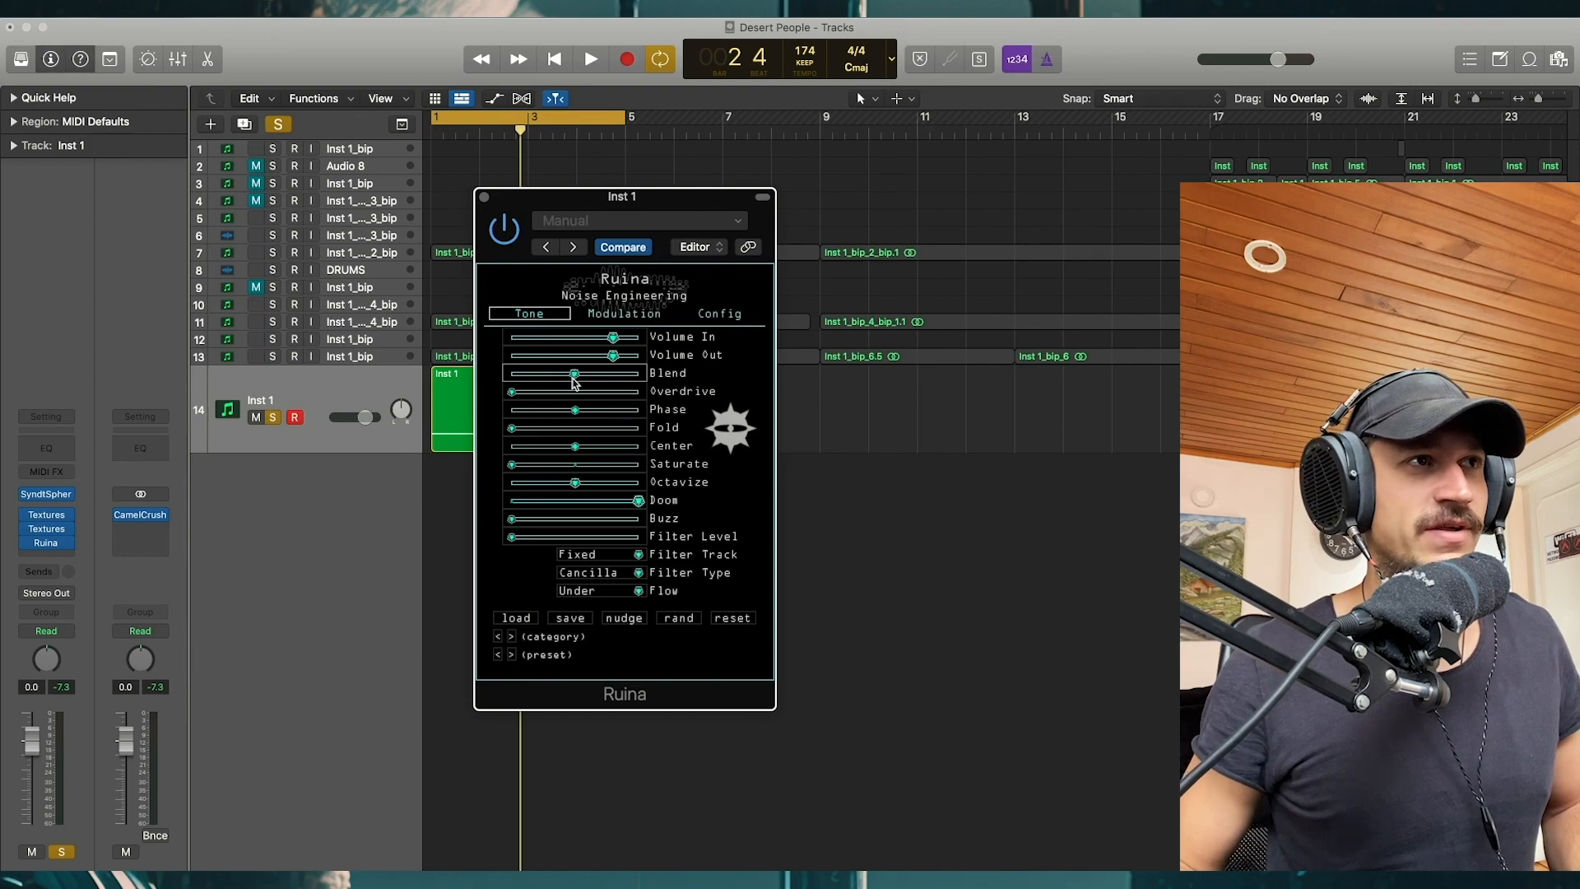
key(space)
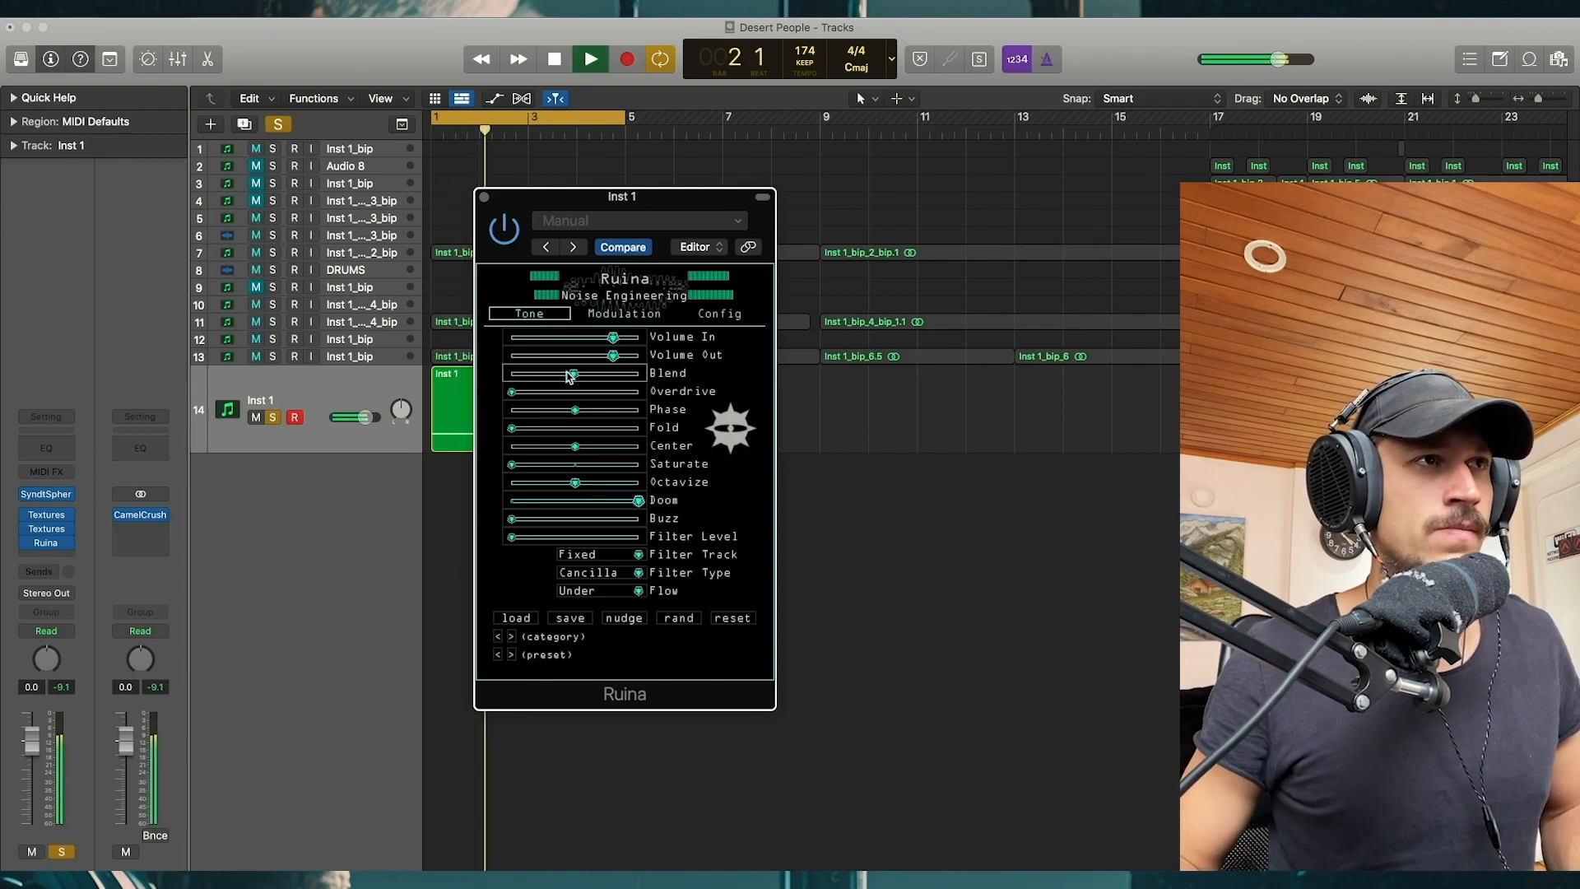
key(space)
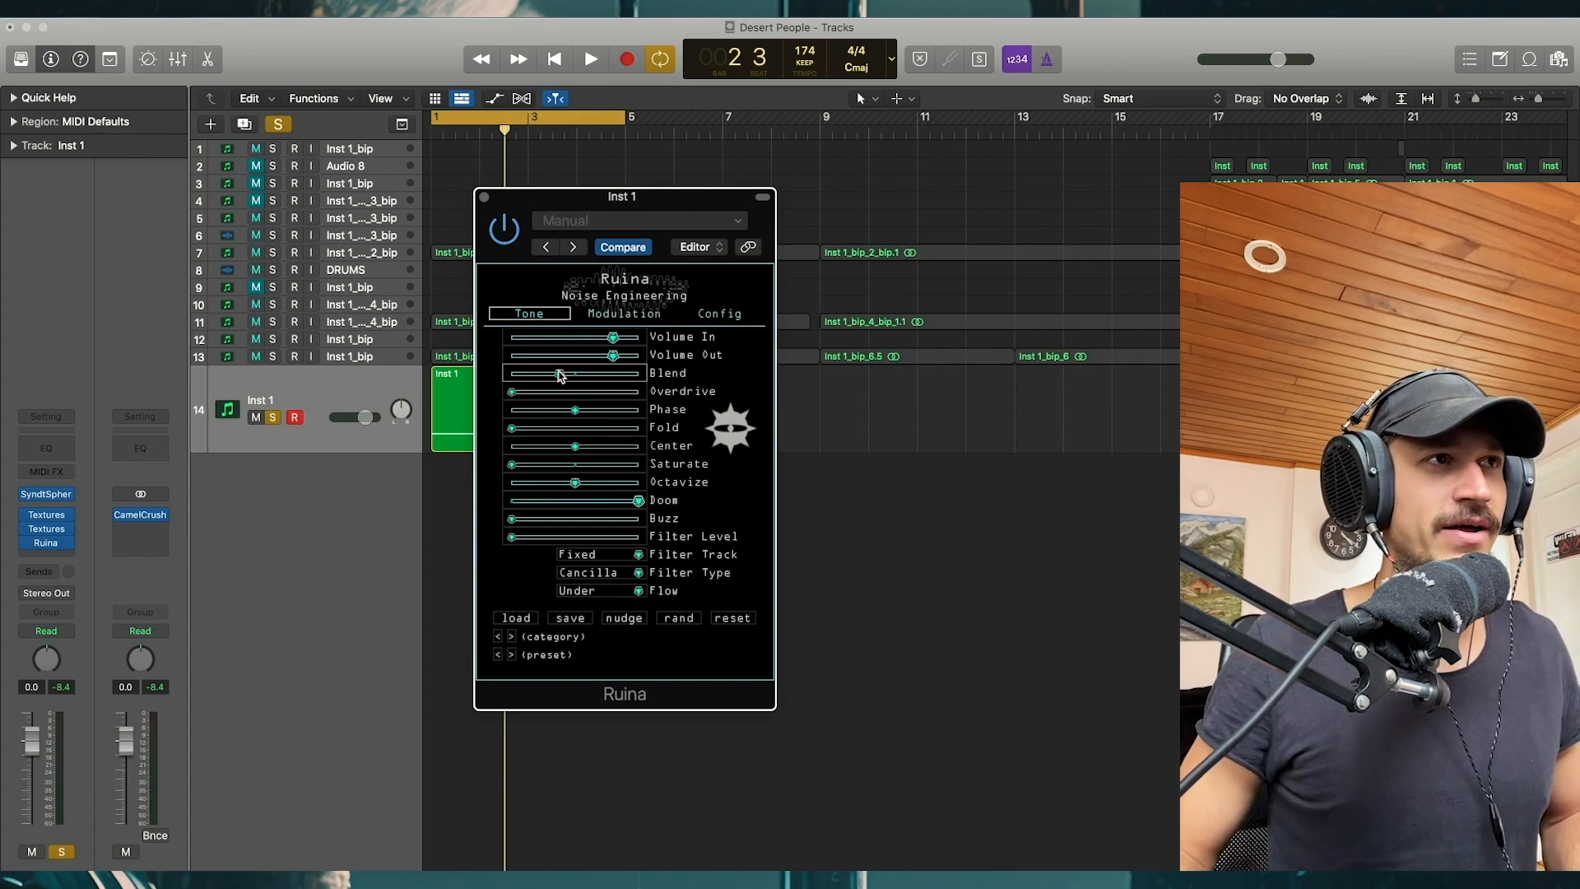
key(space)
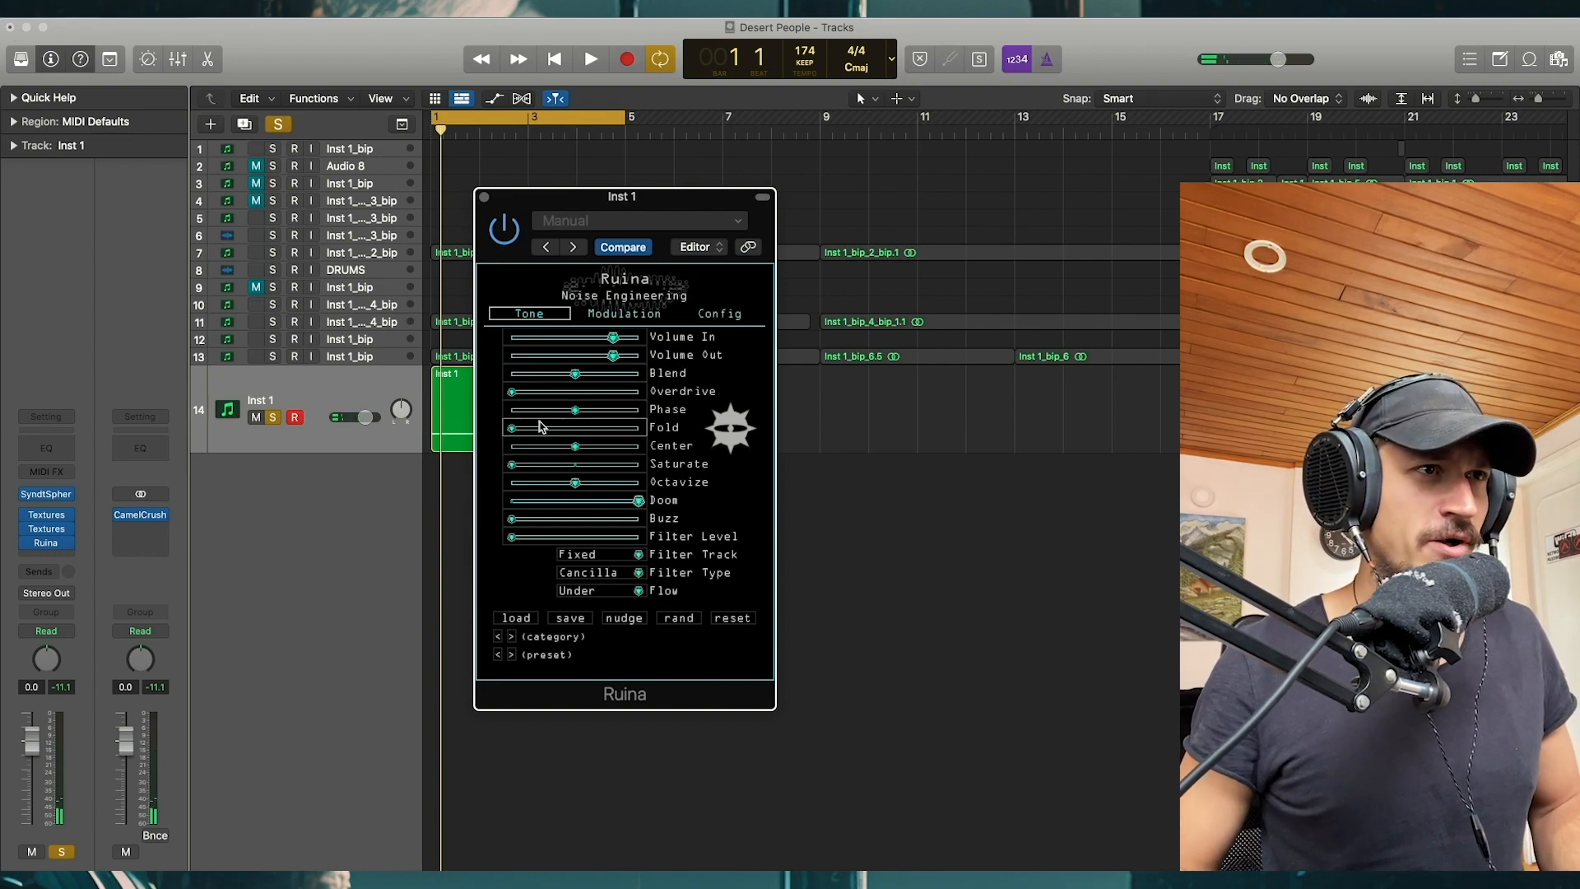
Step: Add a small amount of Overdrive and Fold in Ruina, adjusting both while the soloed track plays
click(552, 392)
key(space)
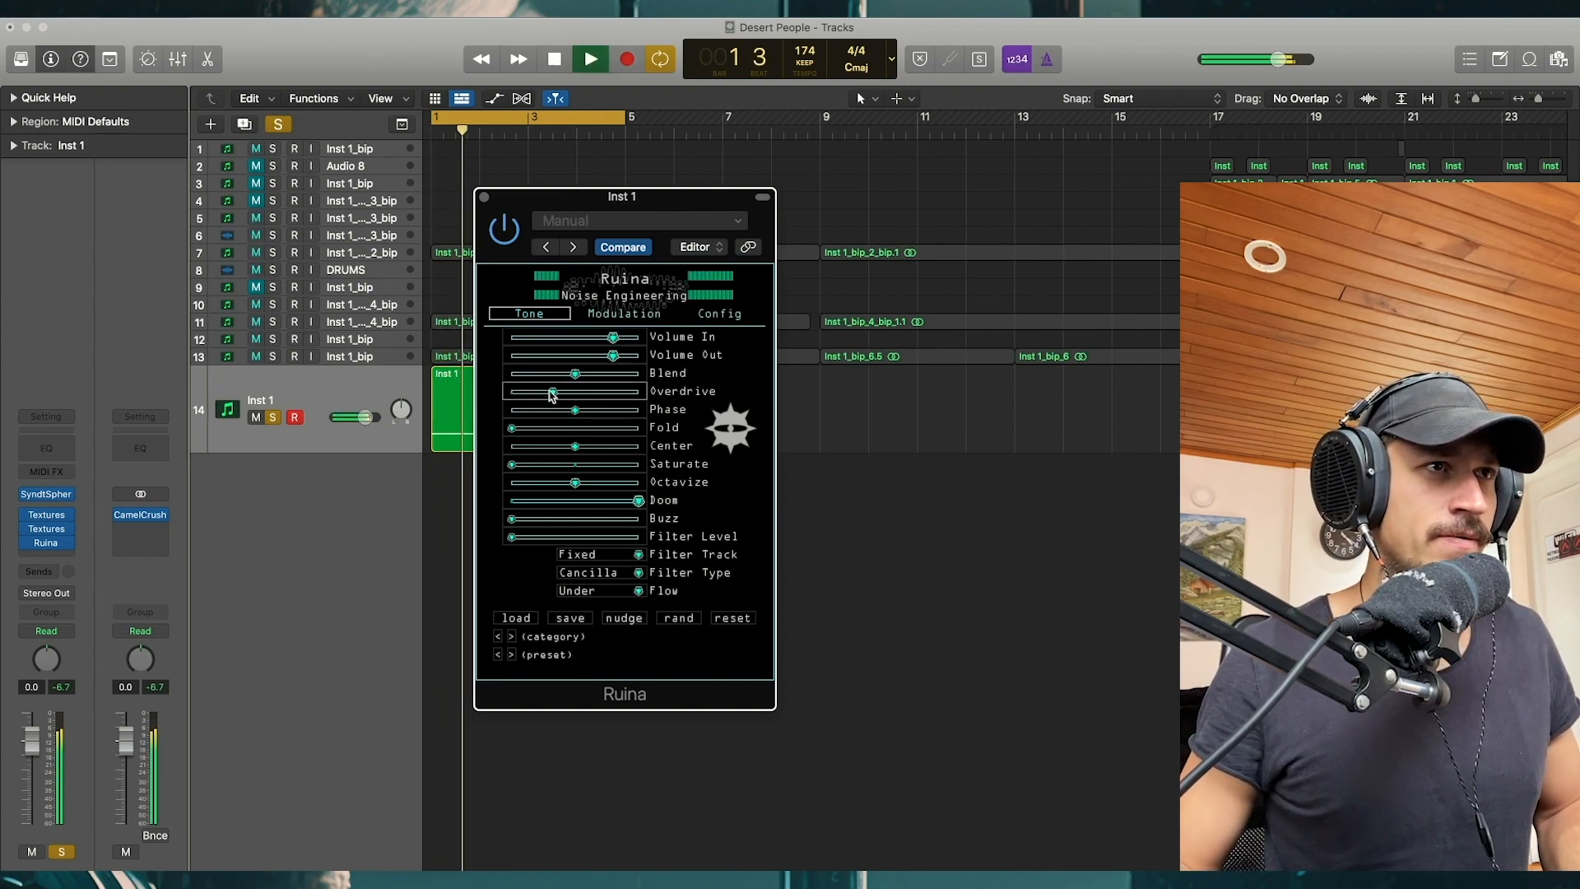
mouse_move(552, 394)
mouse_down()
mouse_move(579, 395)
mouse_move(531, 395)
mouse_up()
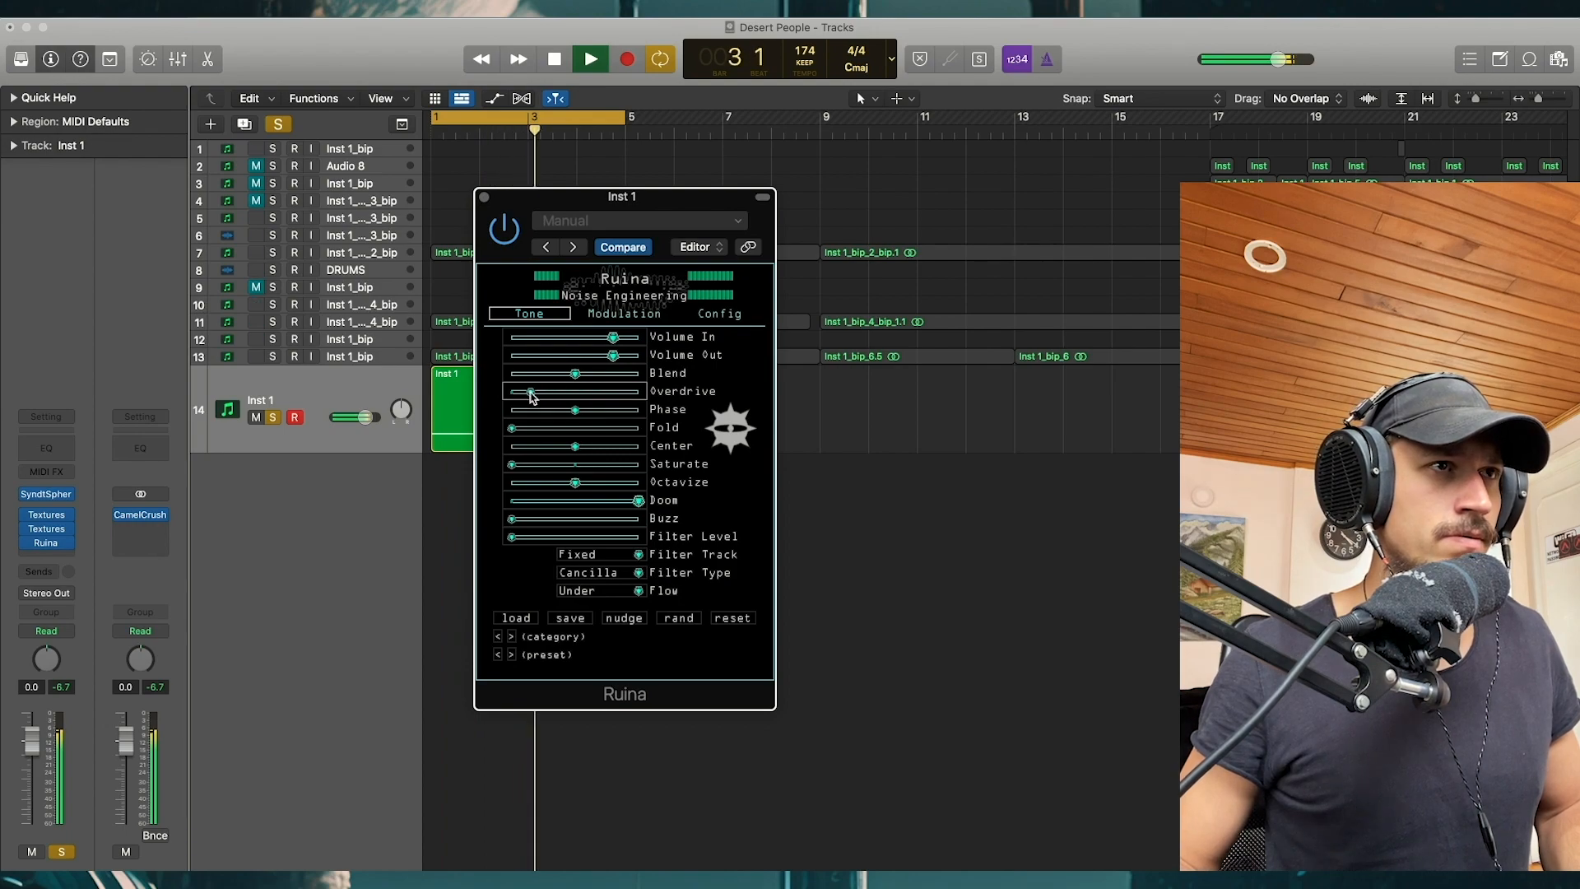
key(space)
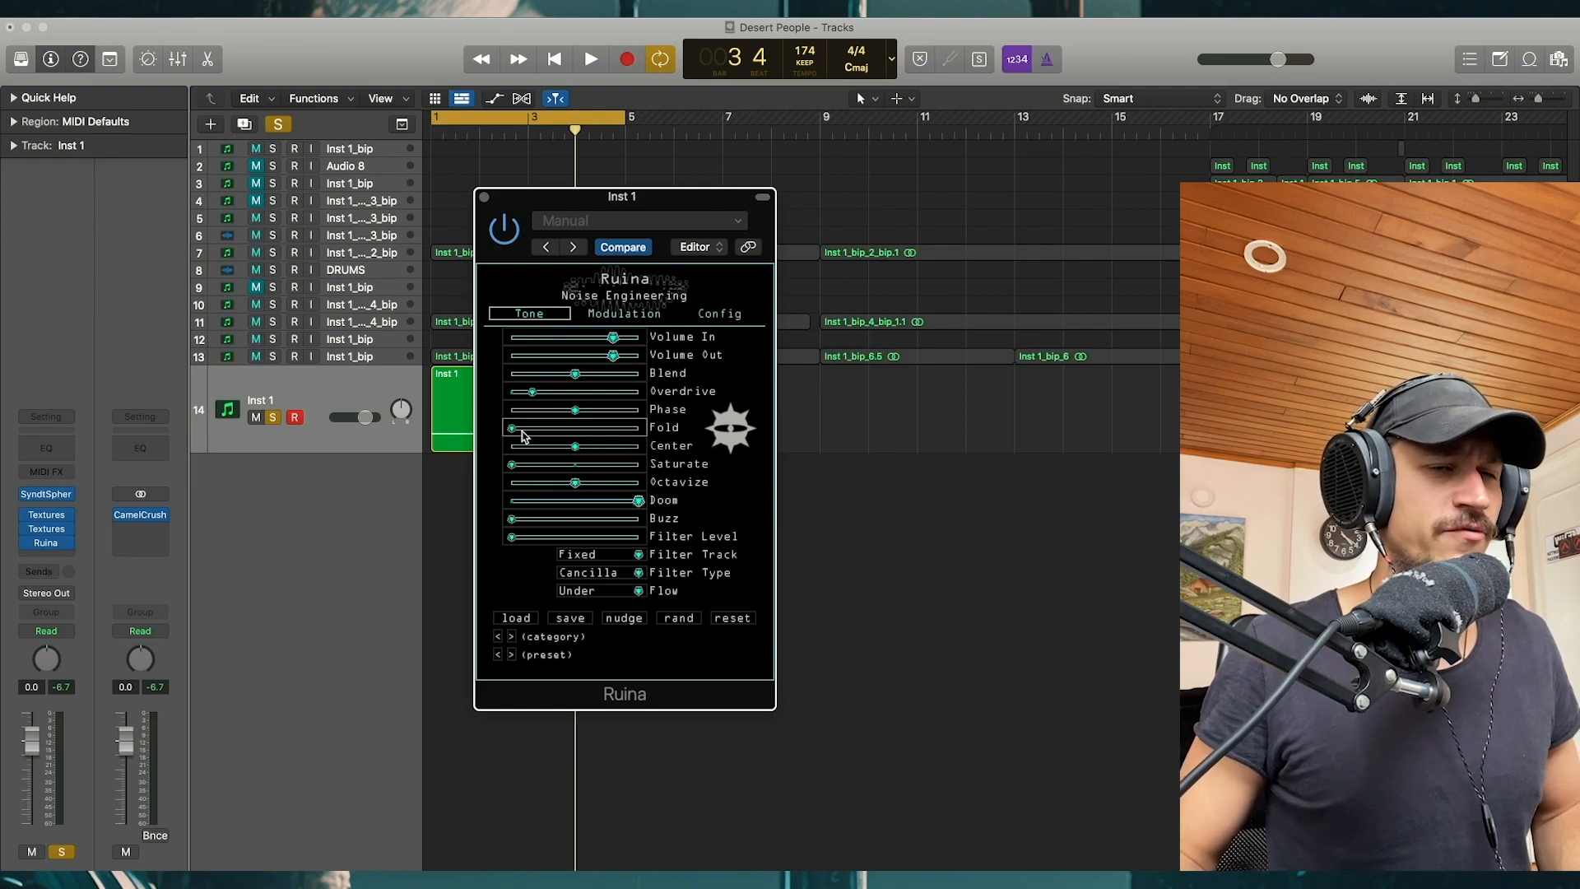
key(space)
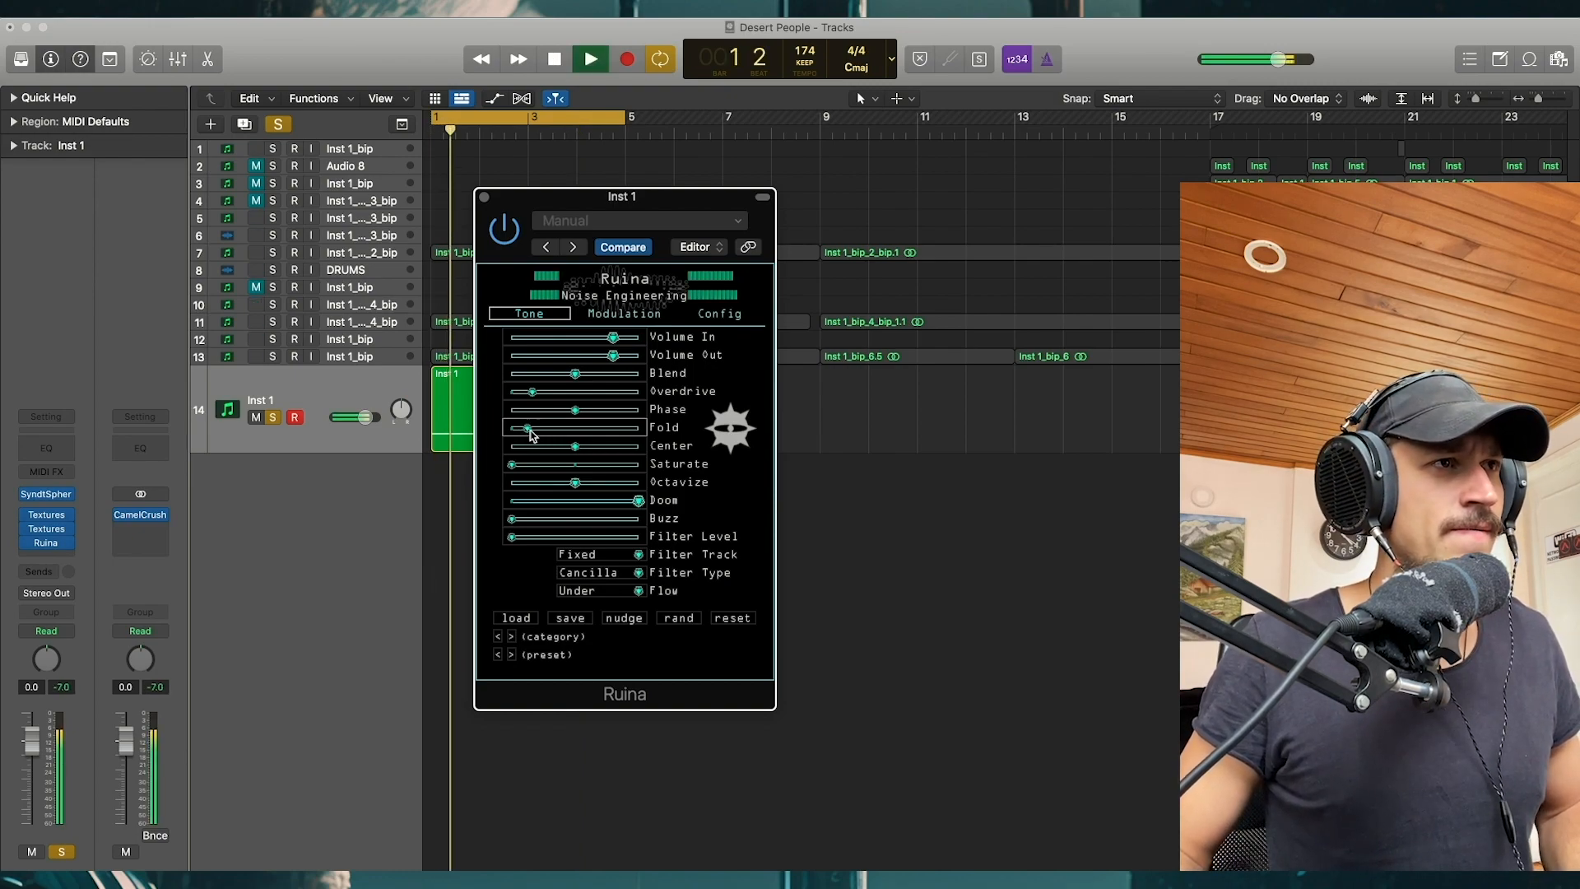
drag(522, 437, 542, 393)
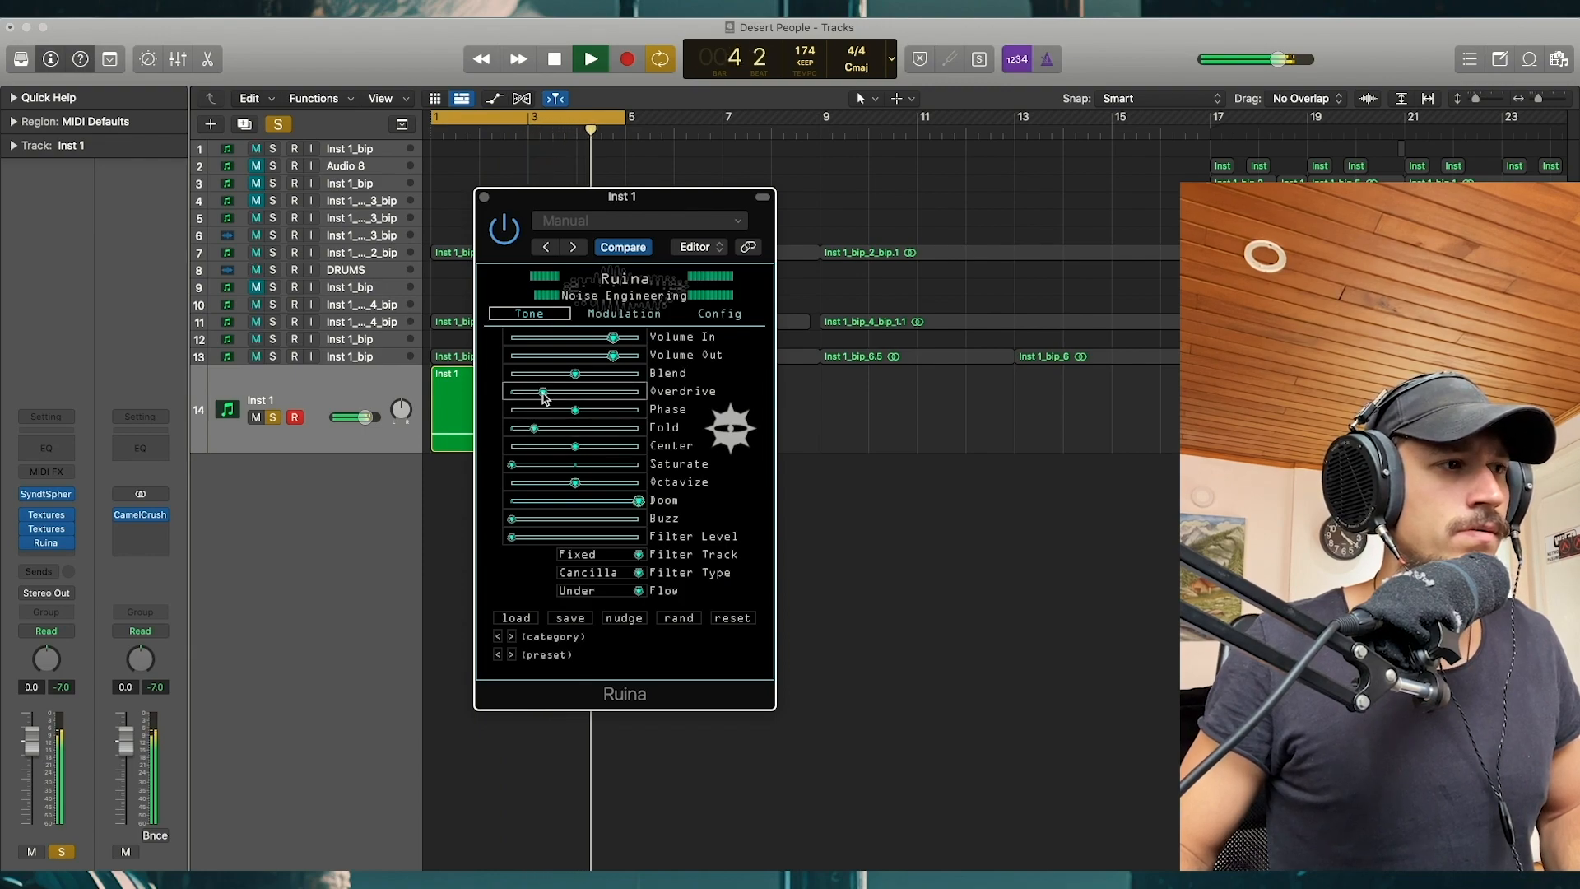
key(space)
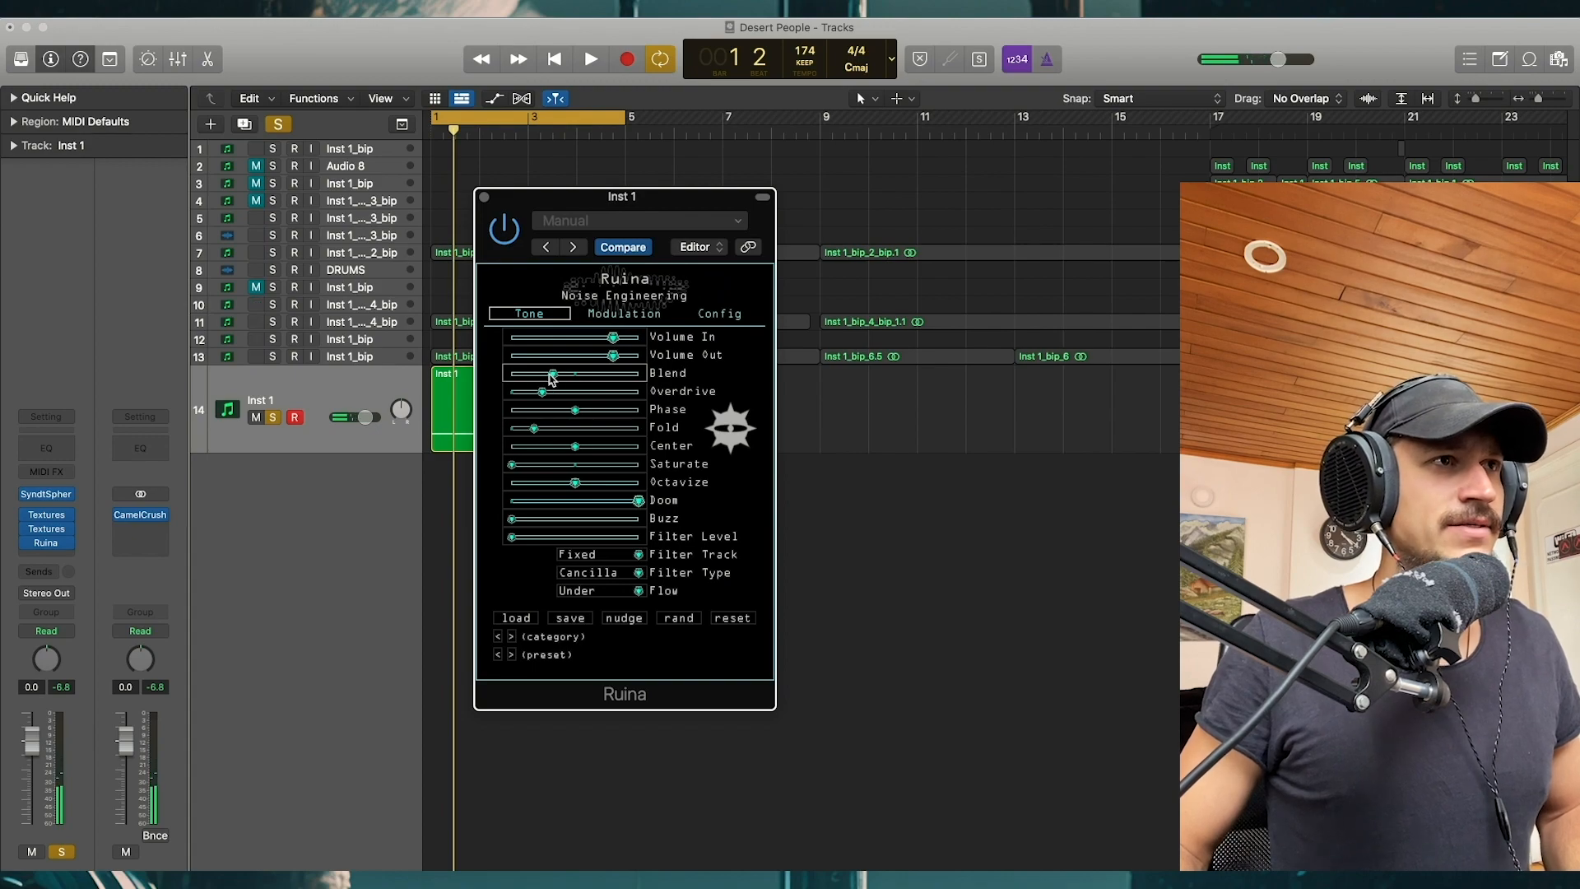
Step: Set Ruina's Blend slightly below the centre while listening, and close the plug-in
key(space)
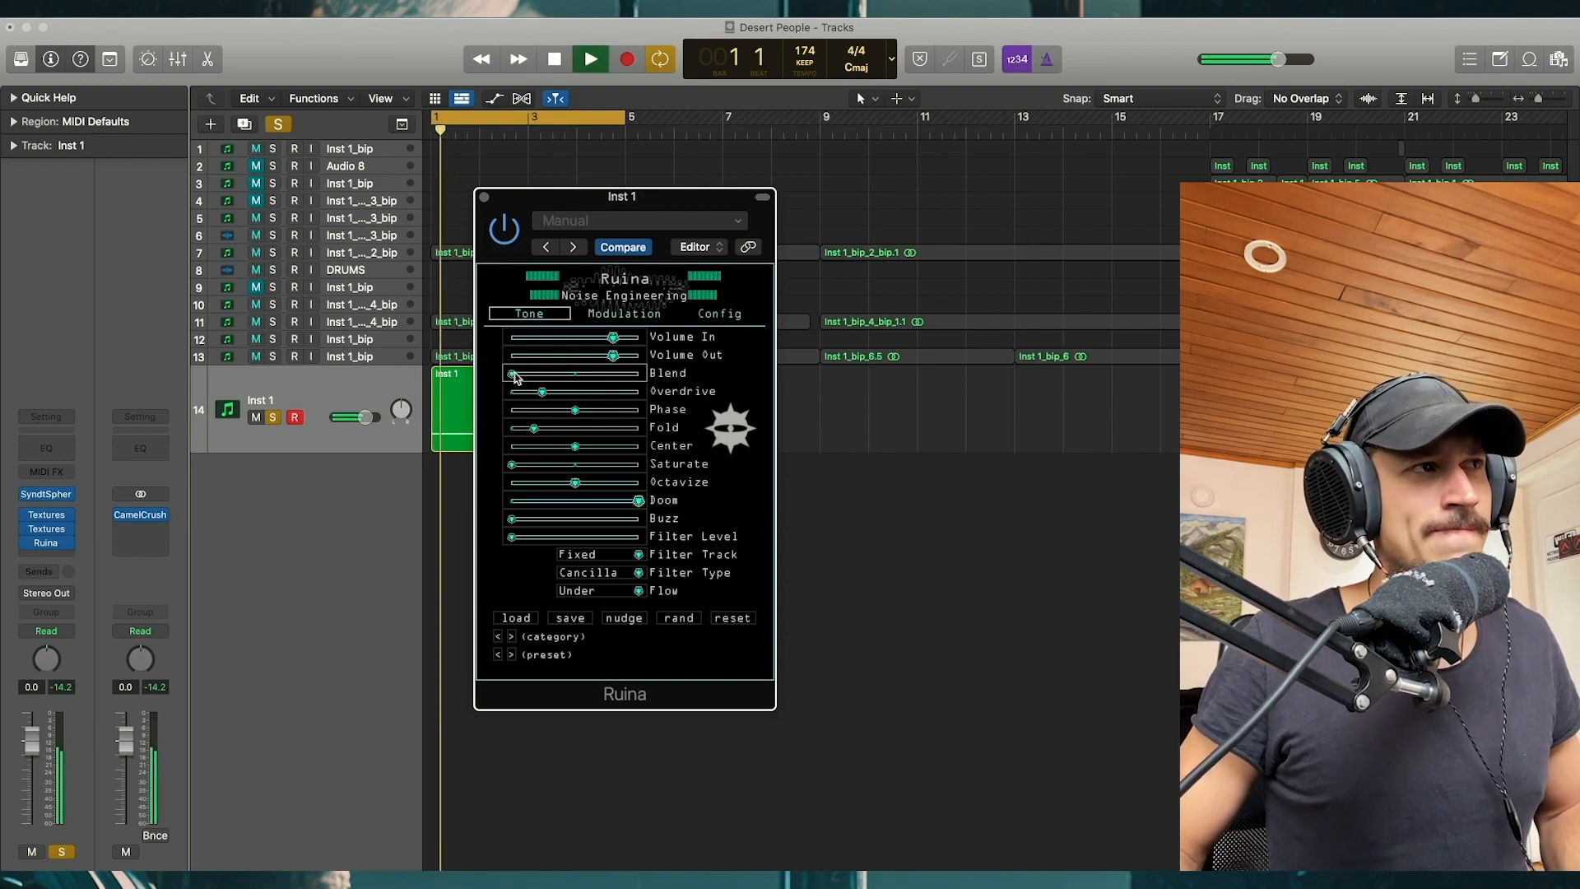
drag(513, 375, 544, 377)
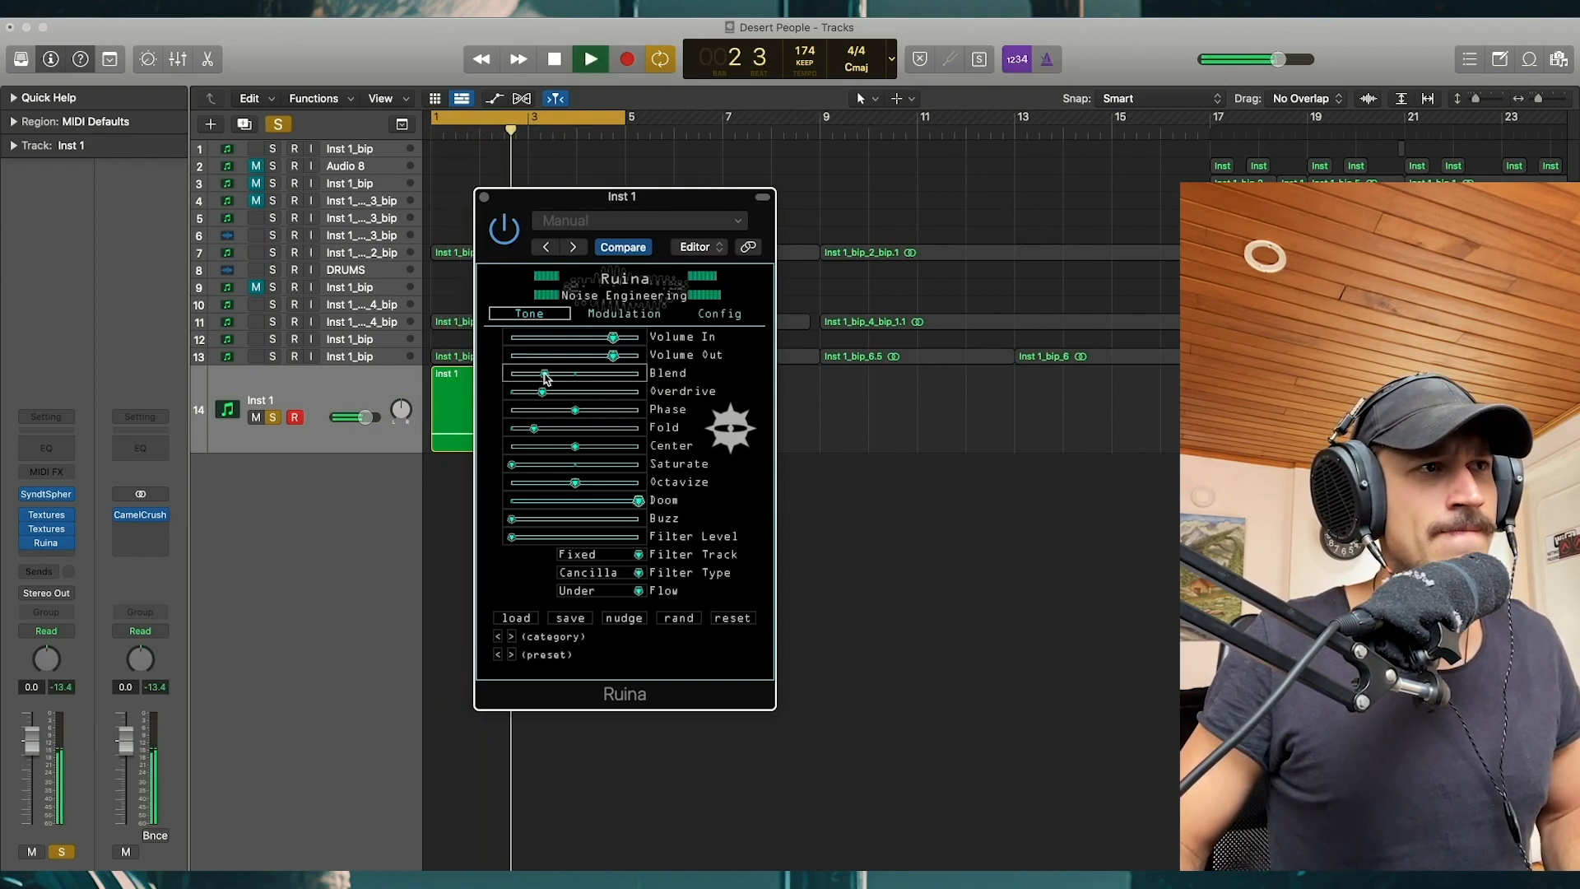
key(space)
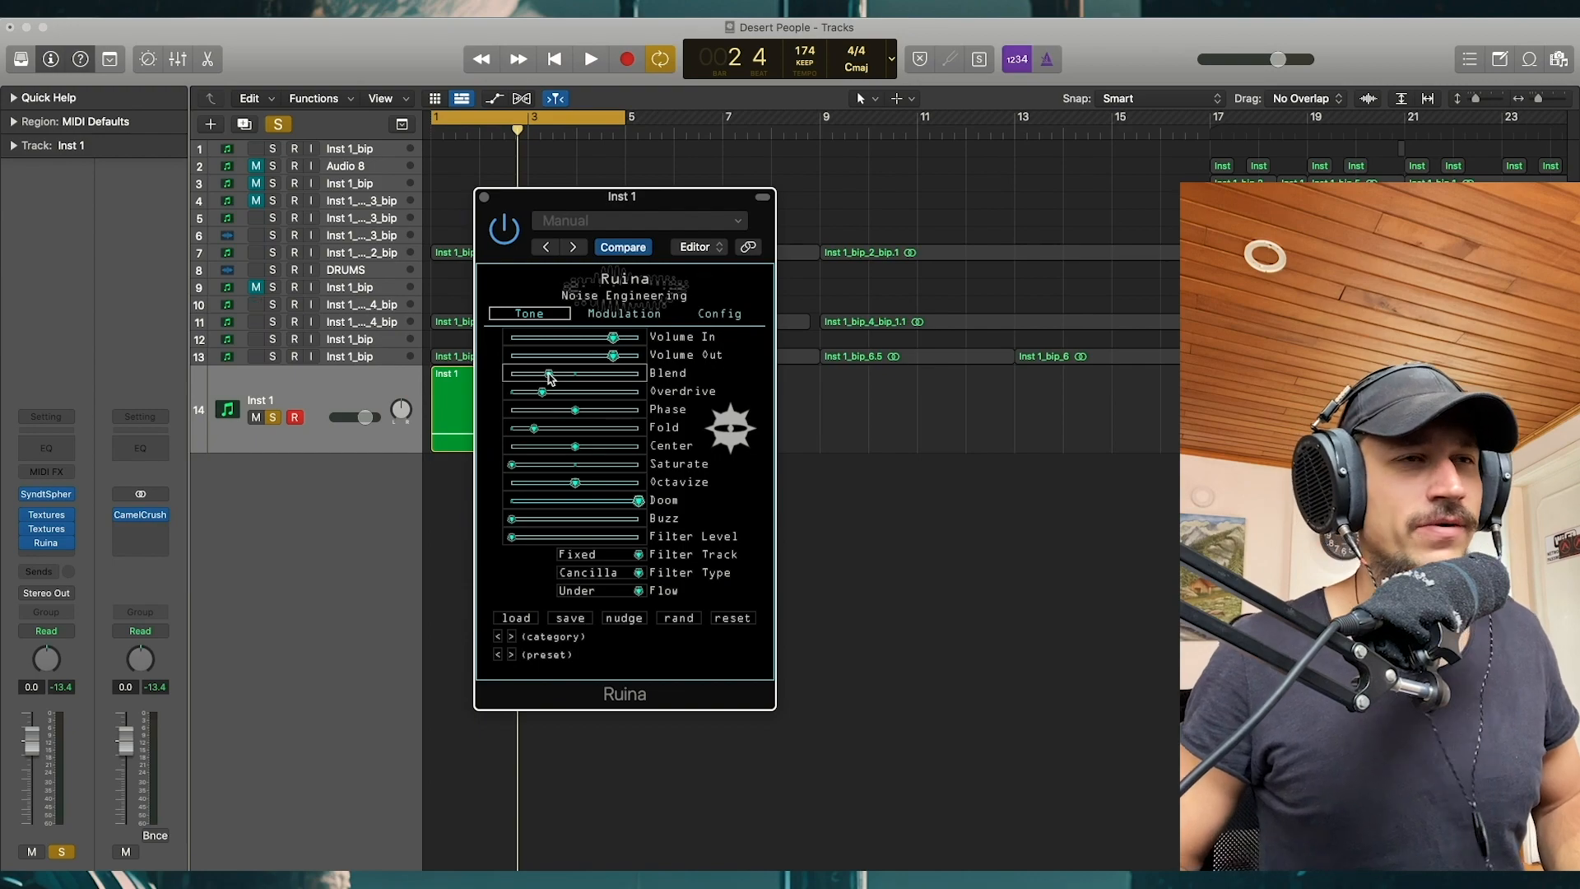
key(space)
drag(550, 377, 563, 377)
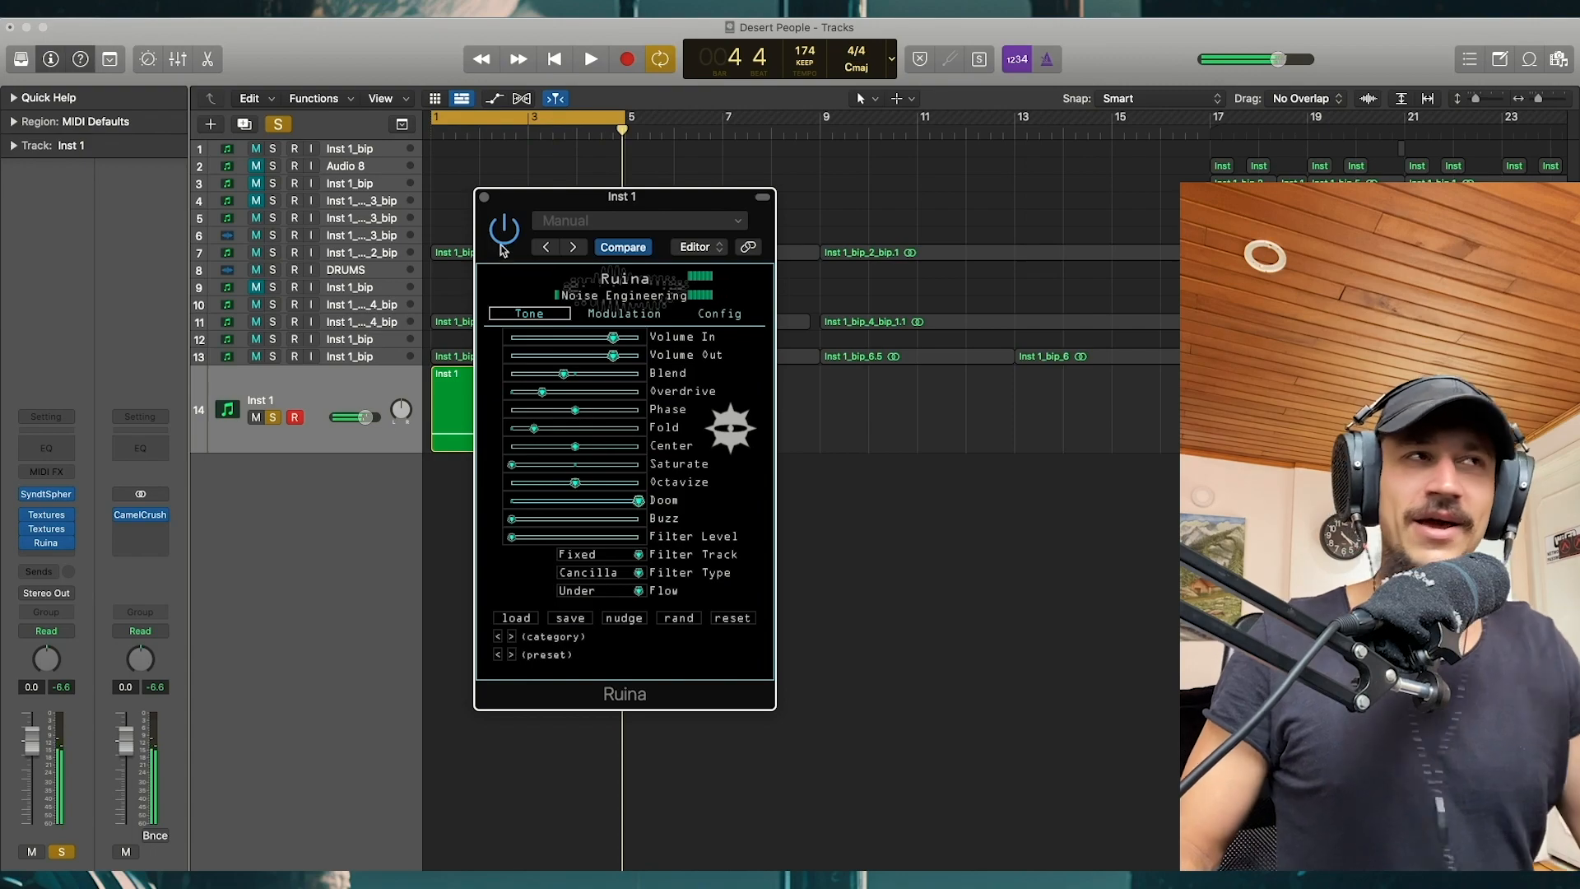
click(484, 199)
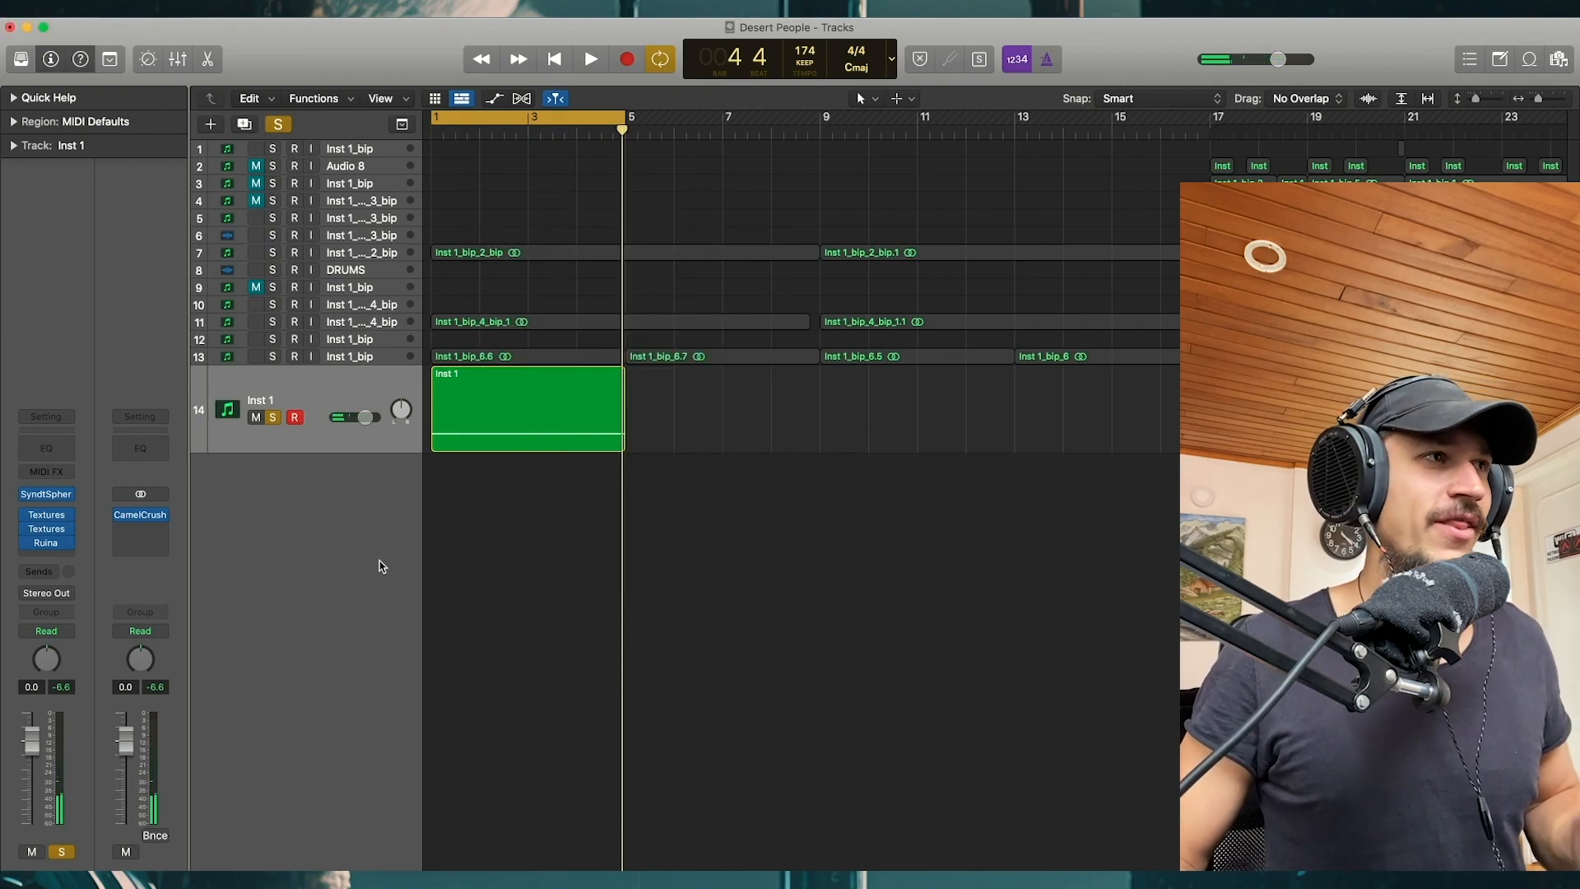
Step: Insert Magic Dice after Ruina on Inst 1, audition it with its default mix and close the plug-in
key(super+Up)
key(super+Up)
key(super+Up)
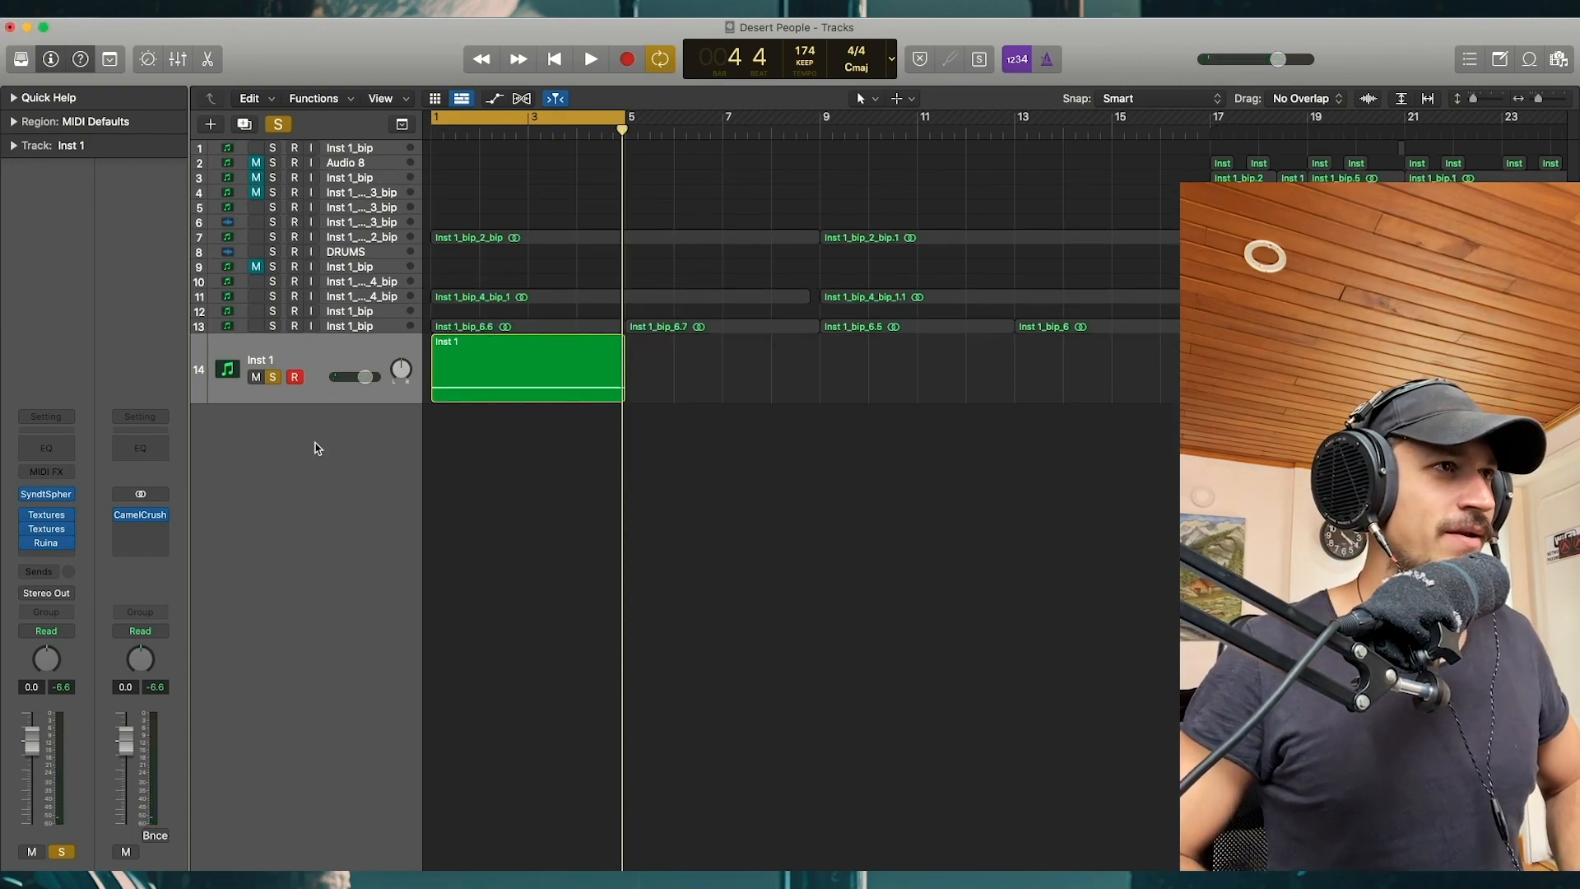
key(space)
key(space)
click(59, 557)
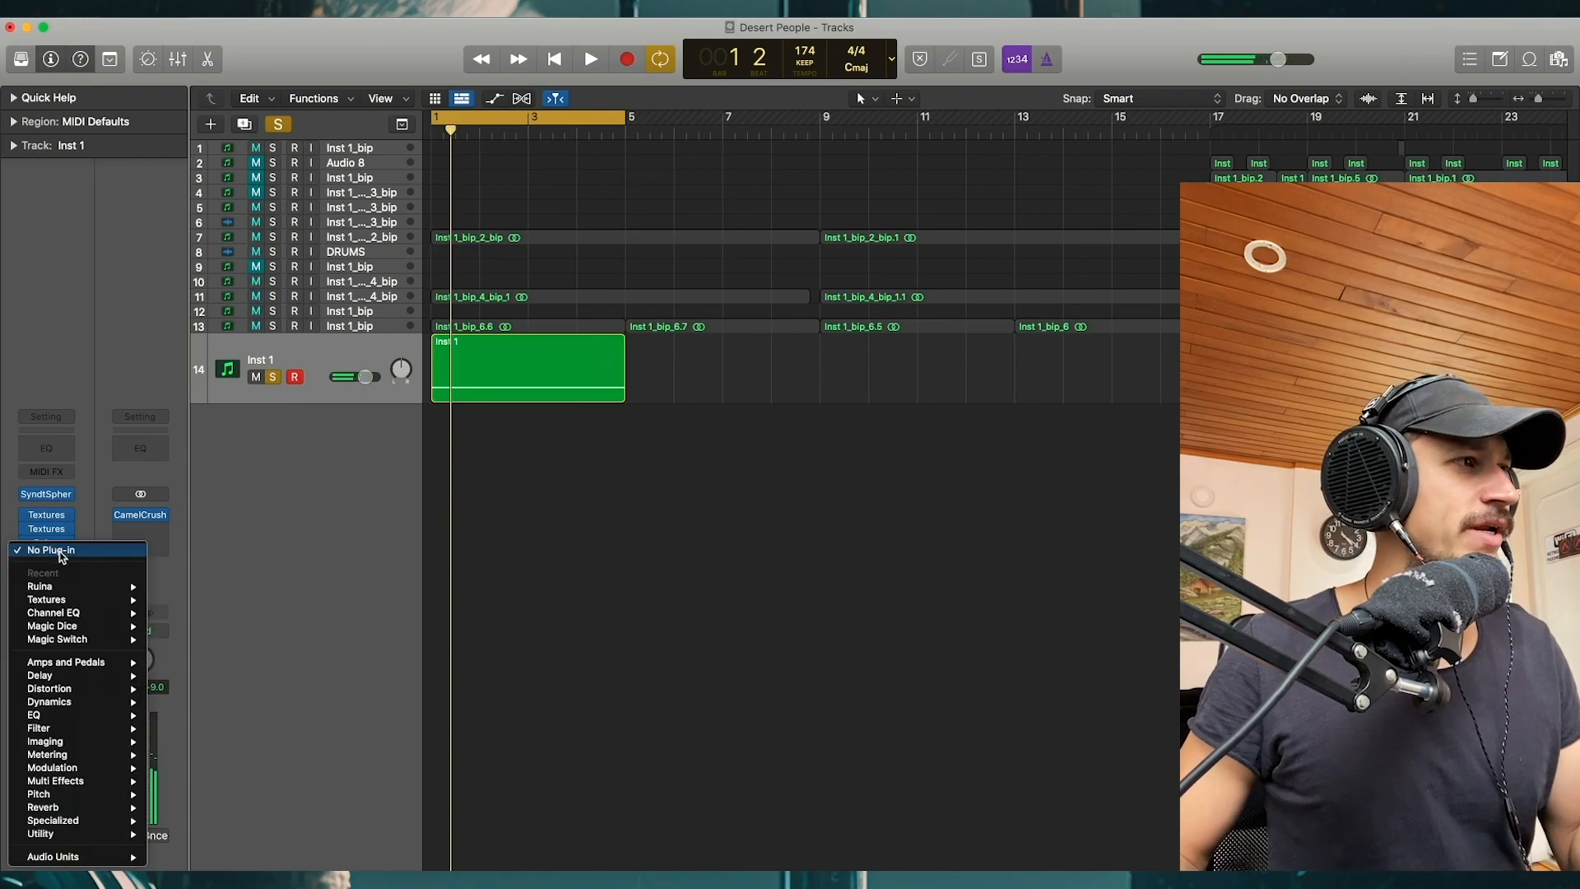
mouse_move(111, 647)
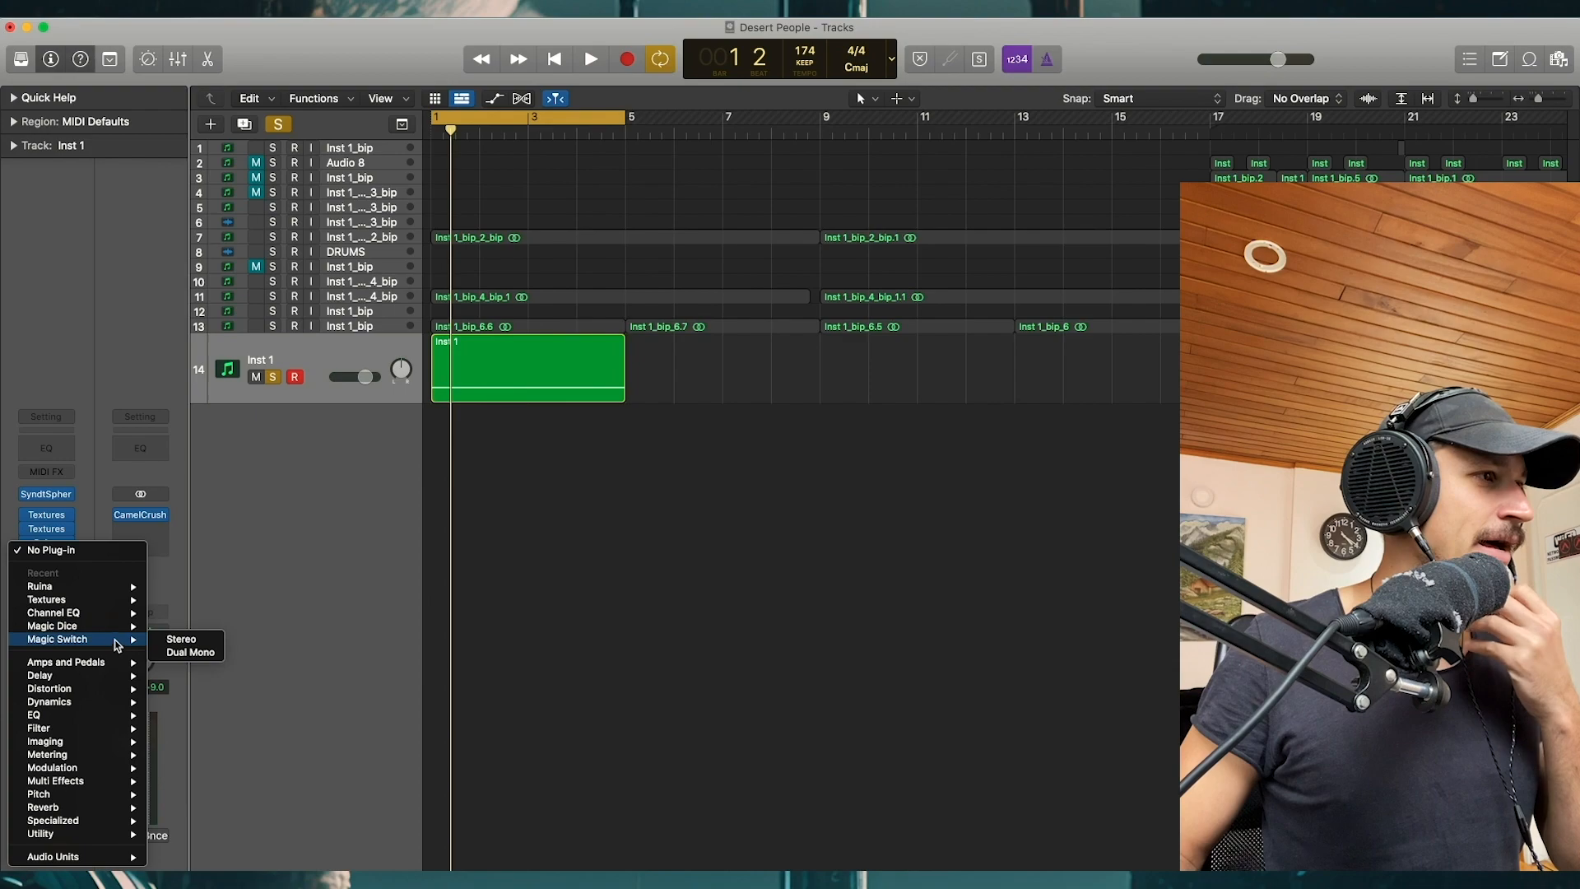
click(173, 627)
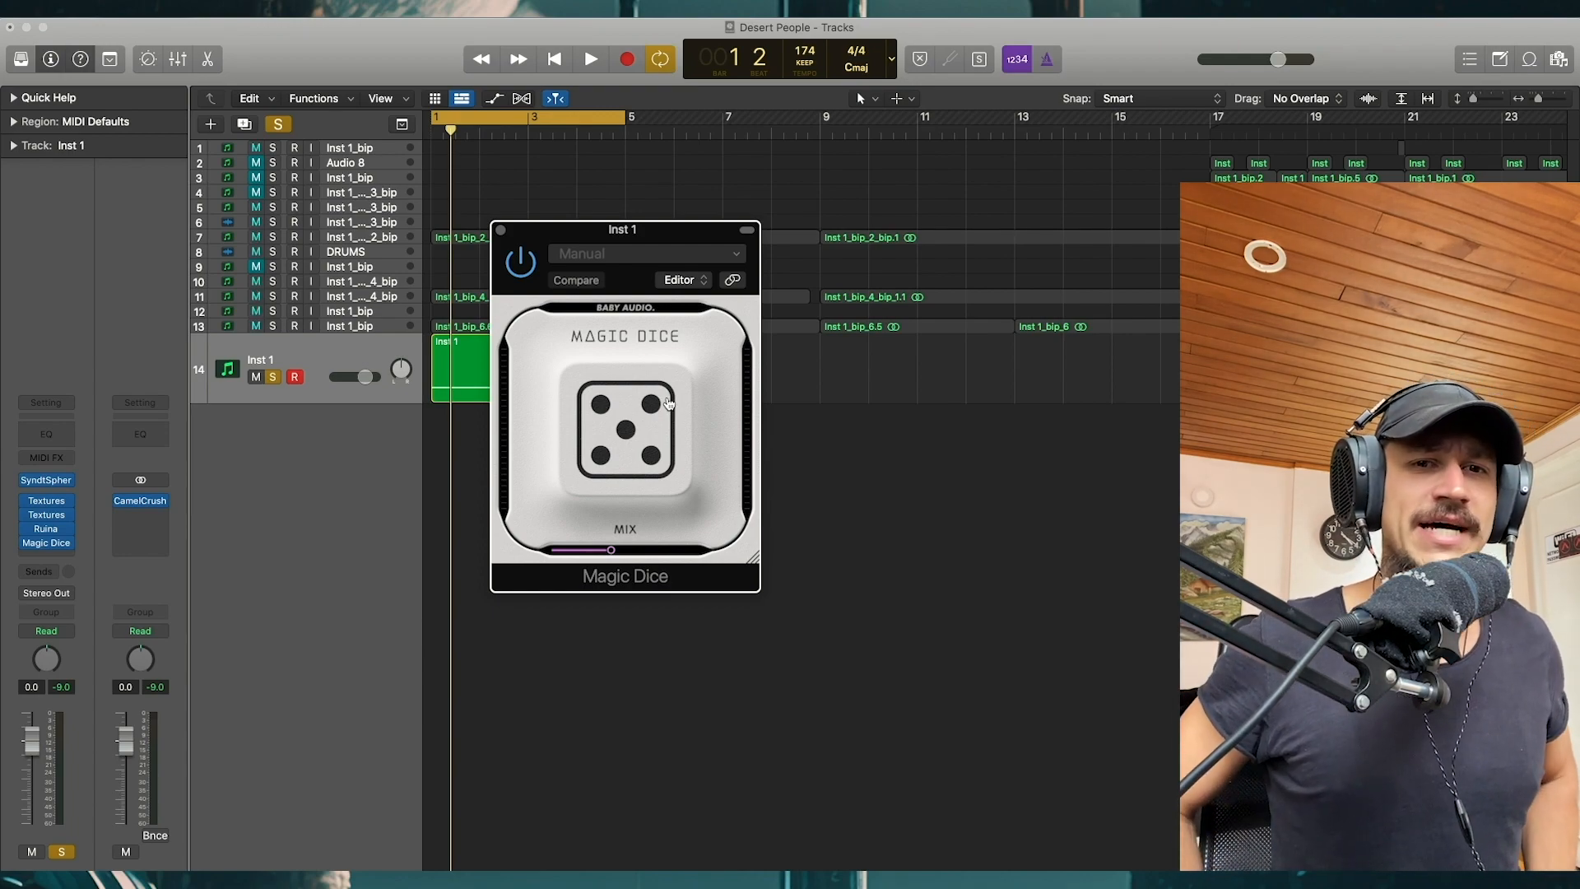
key(space)
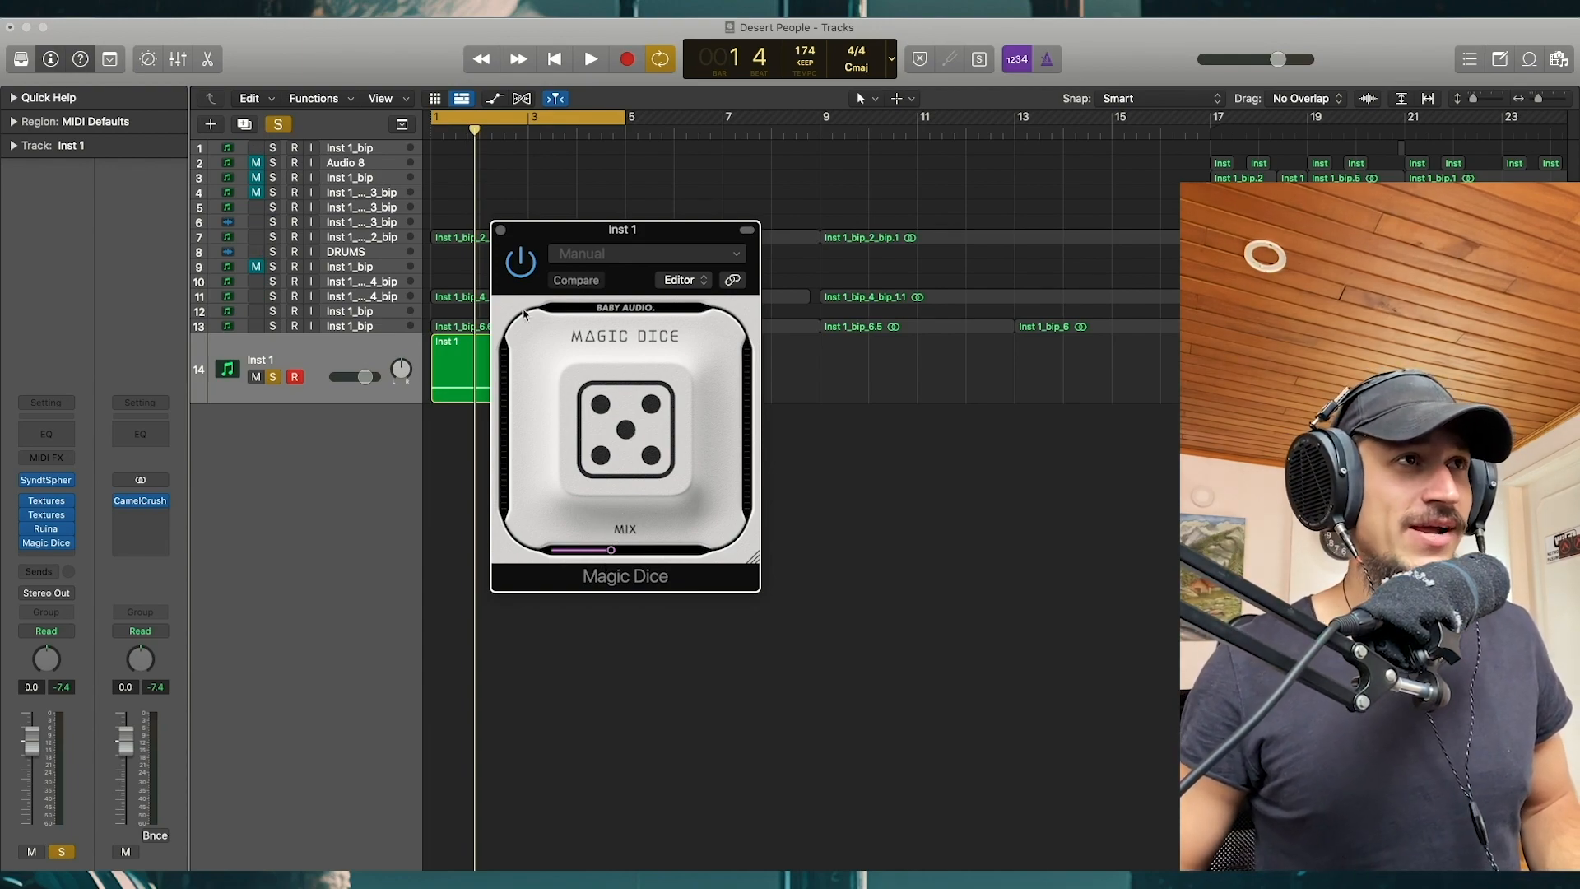
click(501, 230)
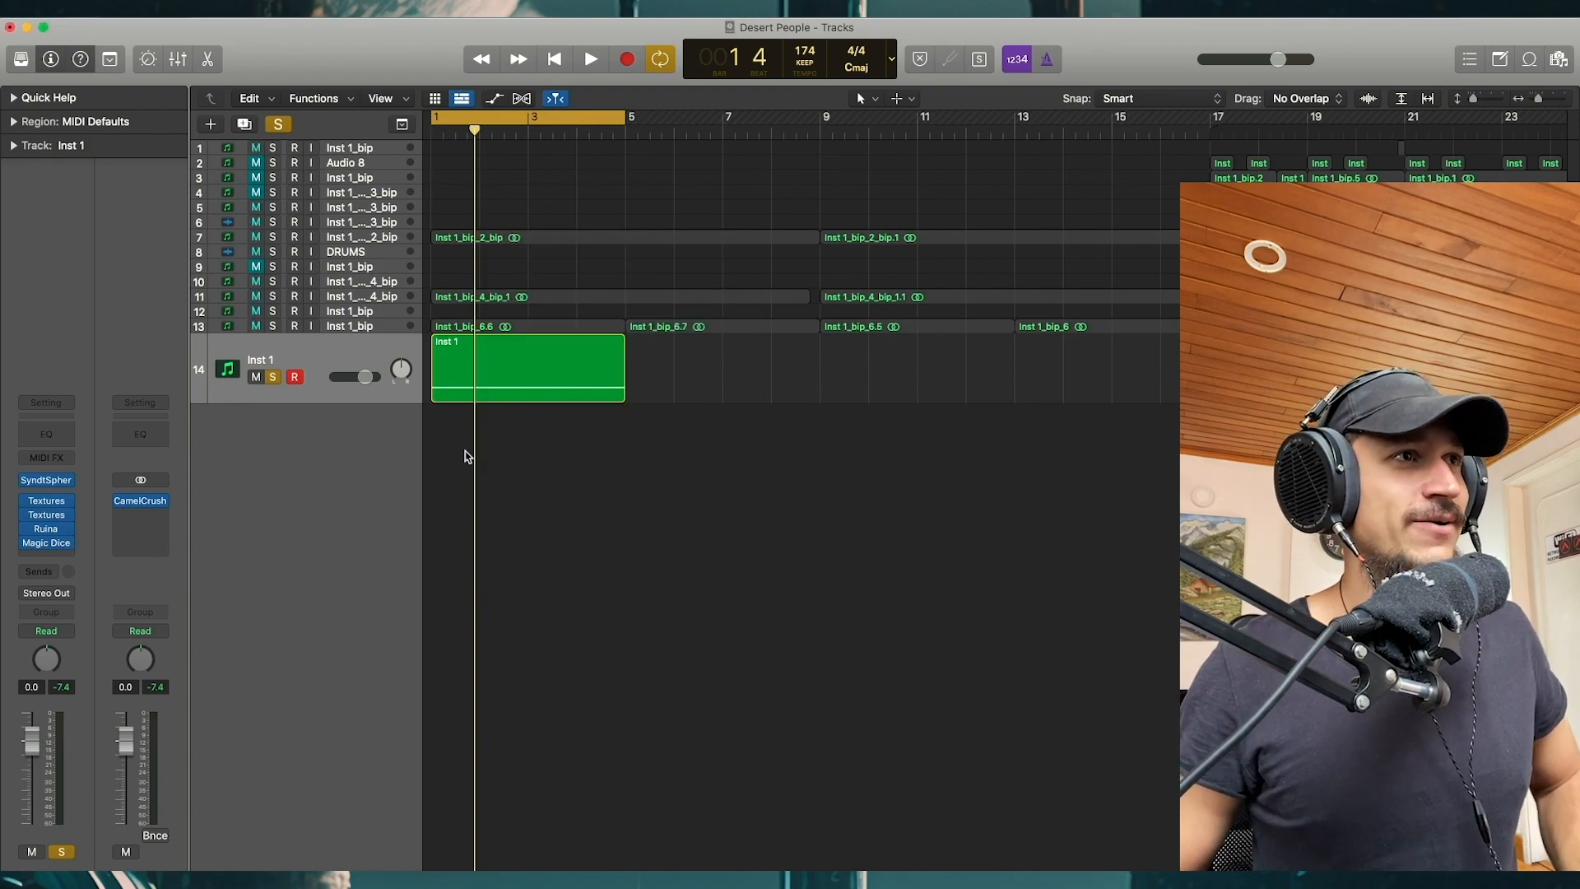
Step: Listen to the soloed Inst 1 track through the full effect chain including Magic Dice
key(super+Up)
key(space)
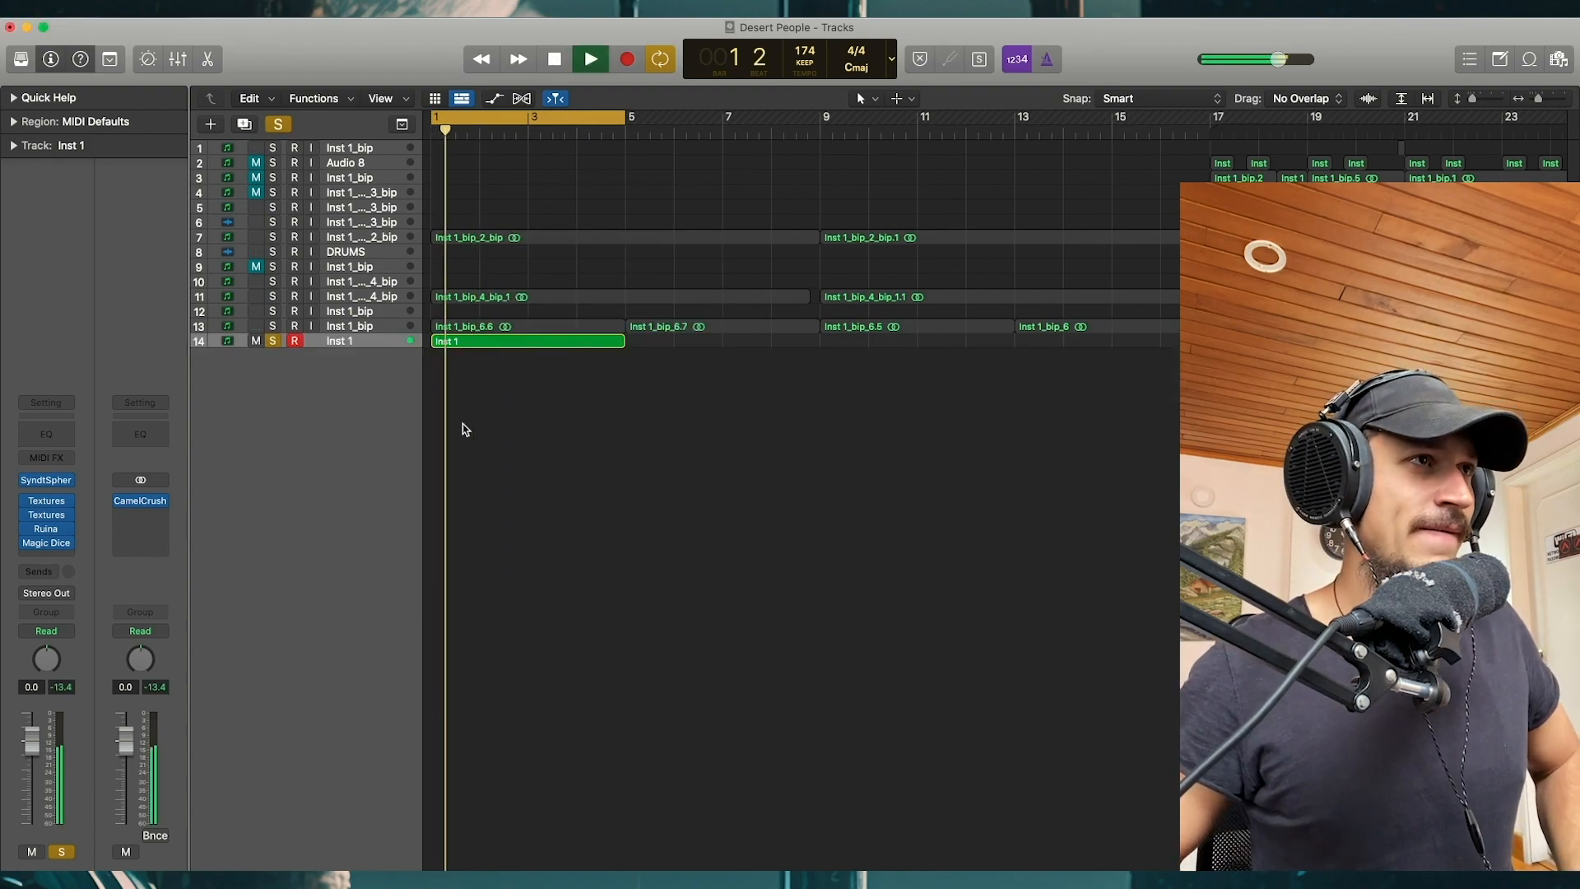
key(ctrl+z)
key(space)
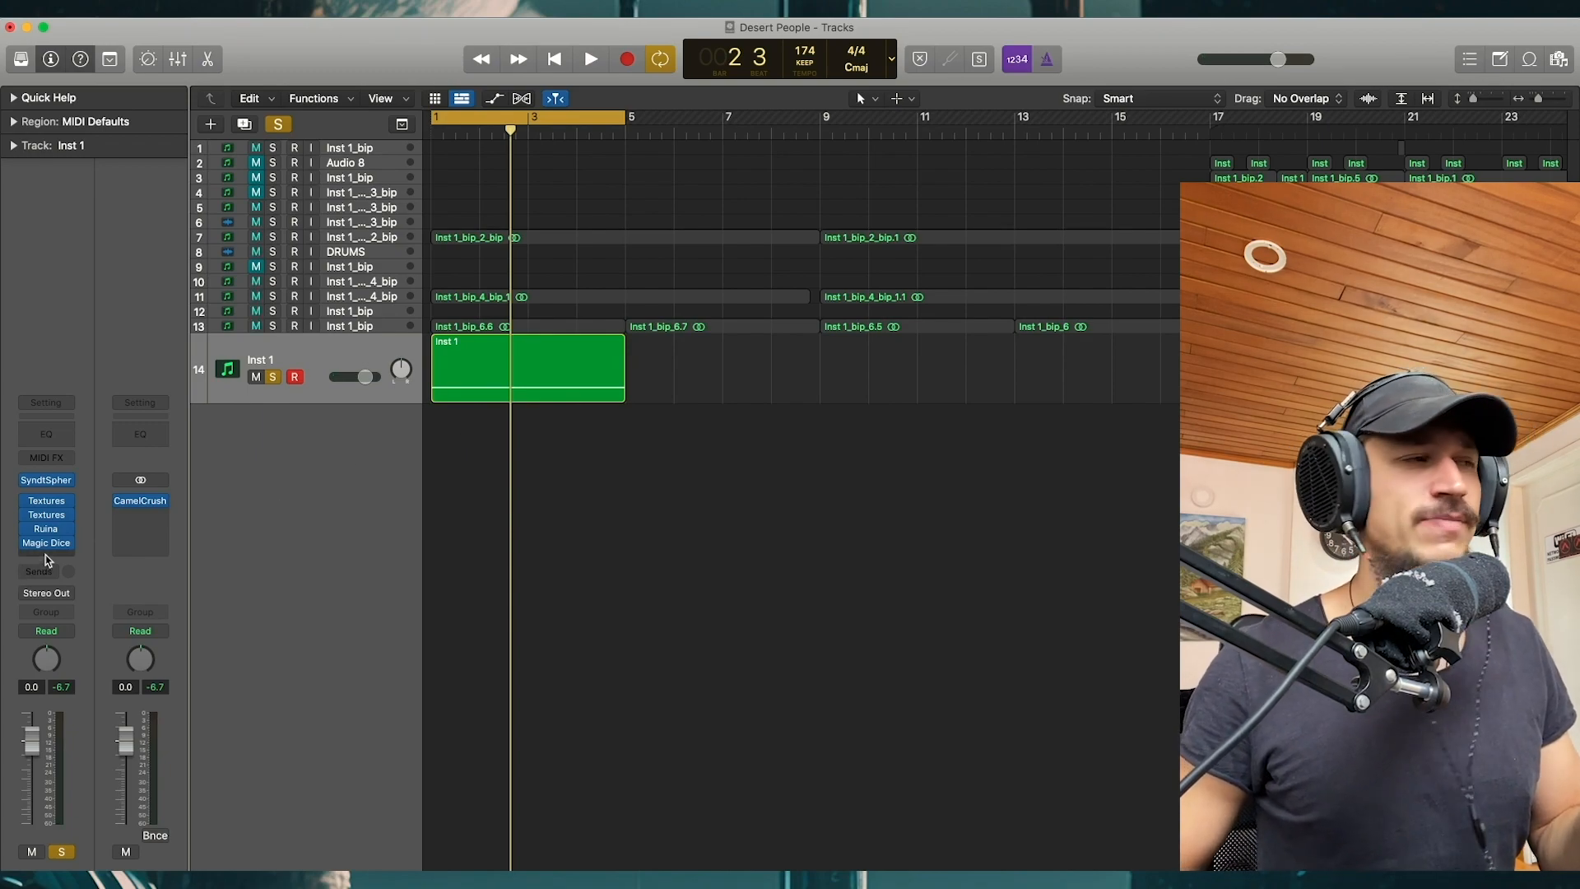
Step: Insert the stereo version of Minimal's Rift Feedback Lite after Magic Dice on Inst 1
click(46, 555)
mouse_move(89, 856)
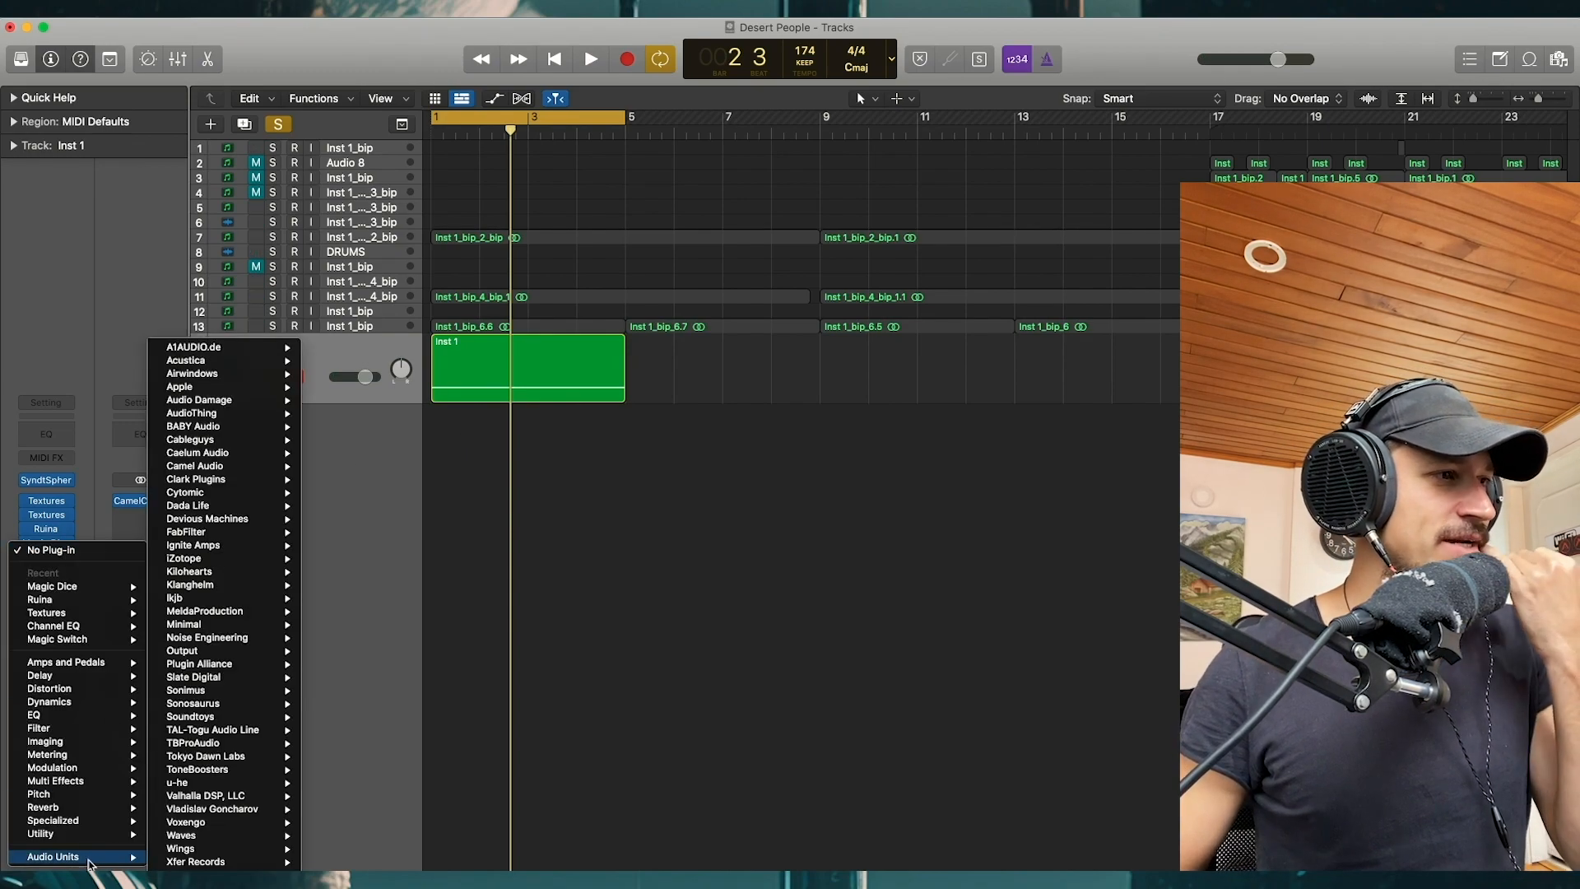
mouse_move(282, 524)
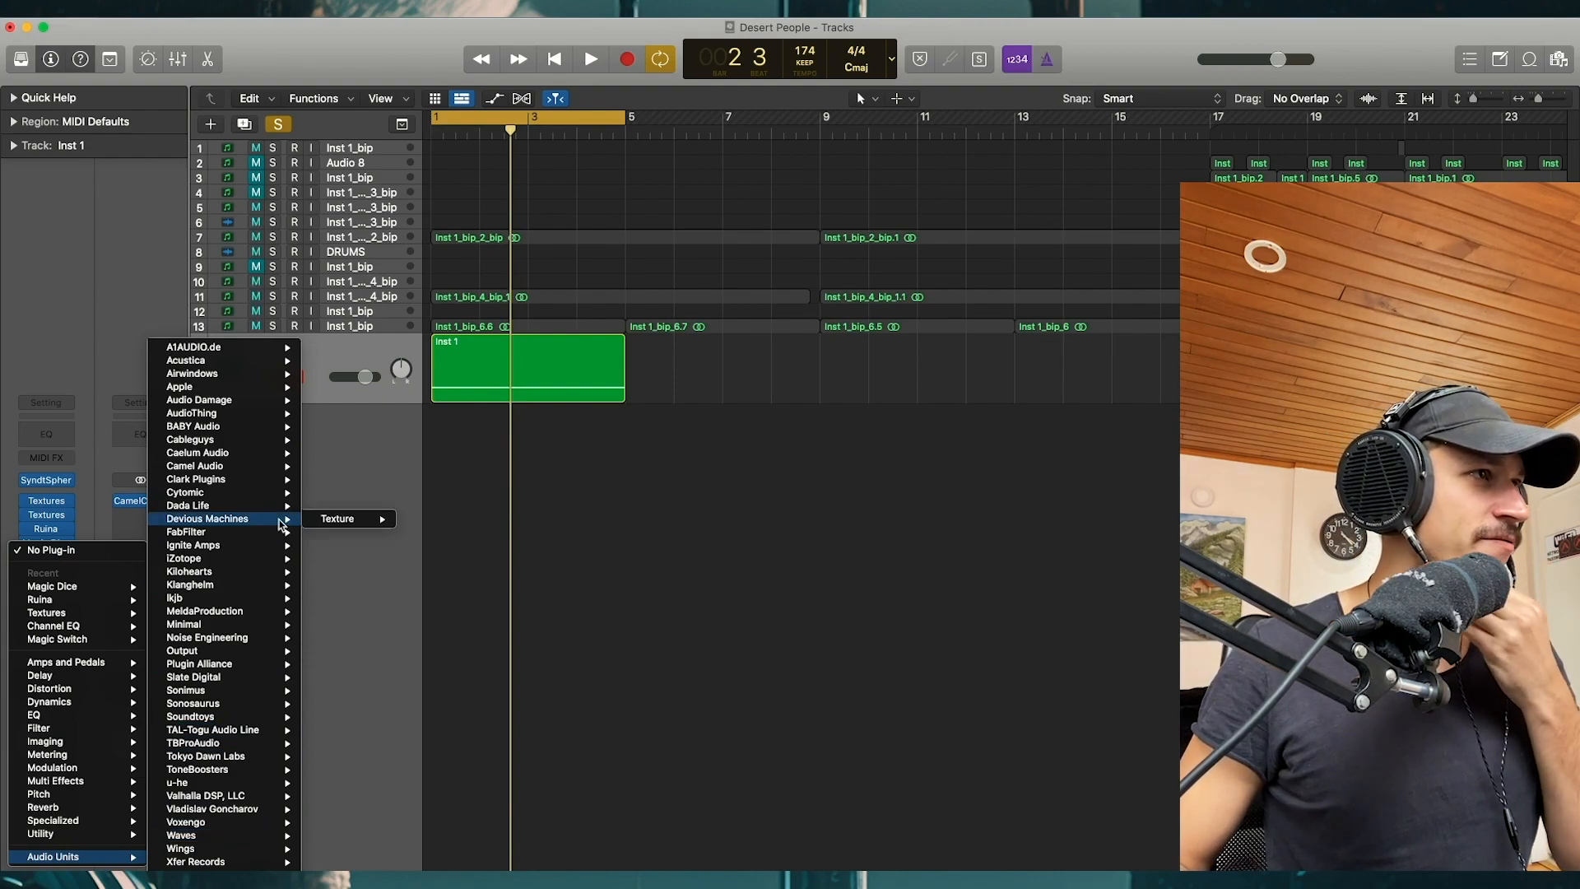
mouse_move(282, 650)
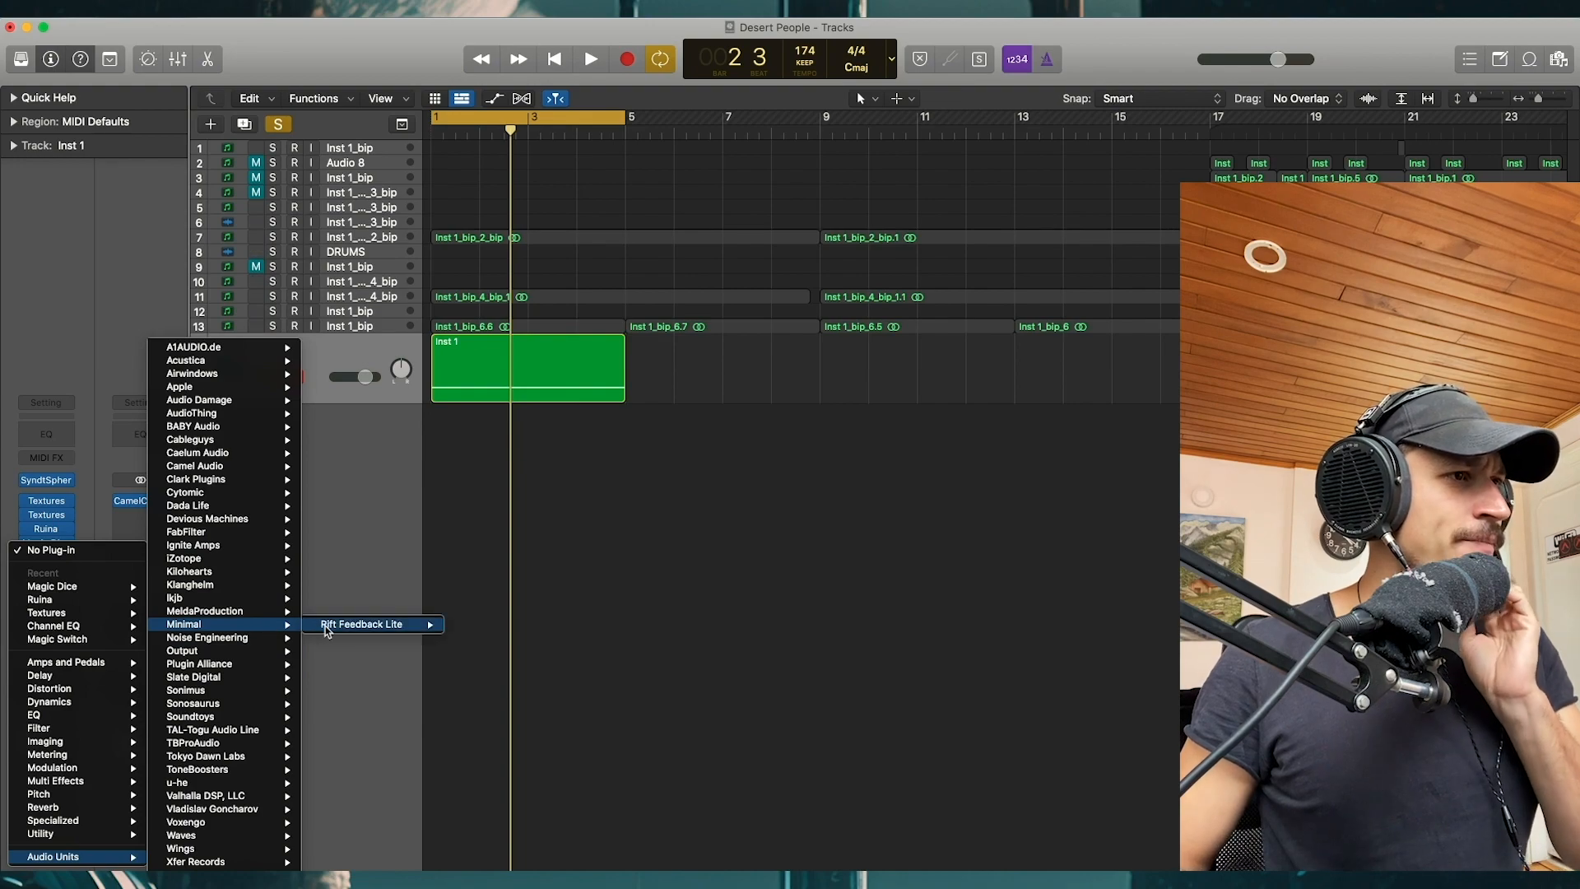
mouse_move(332, 628)
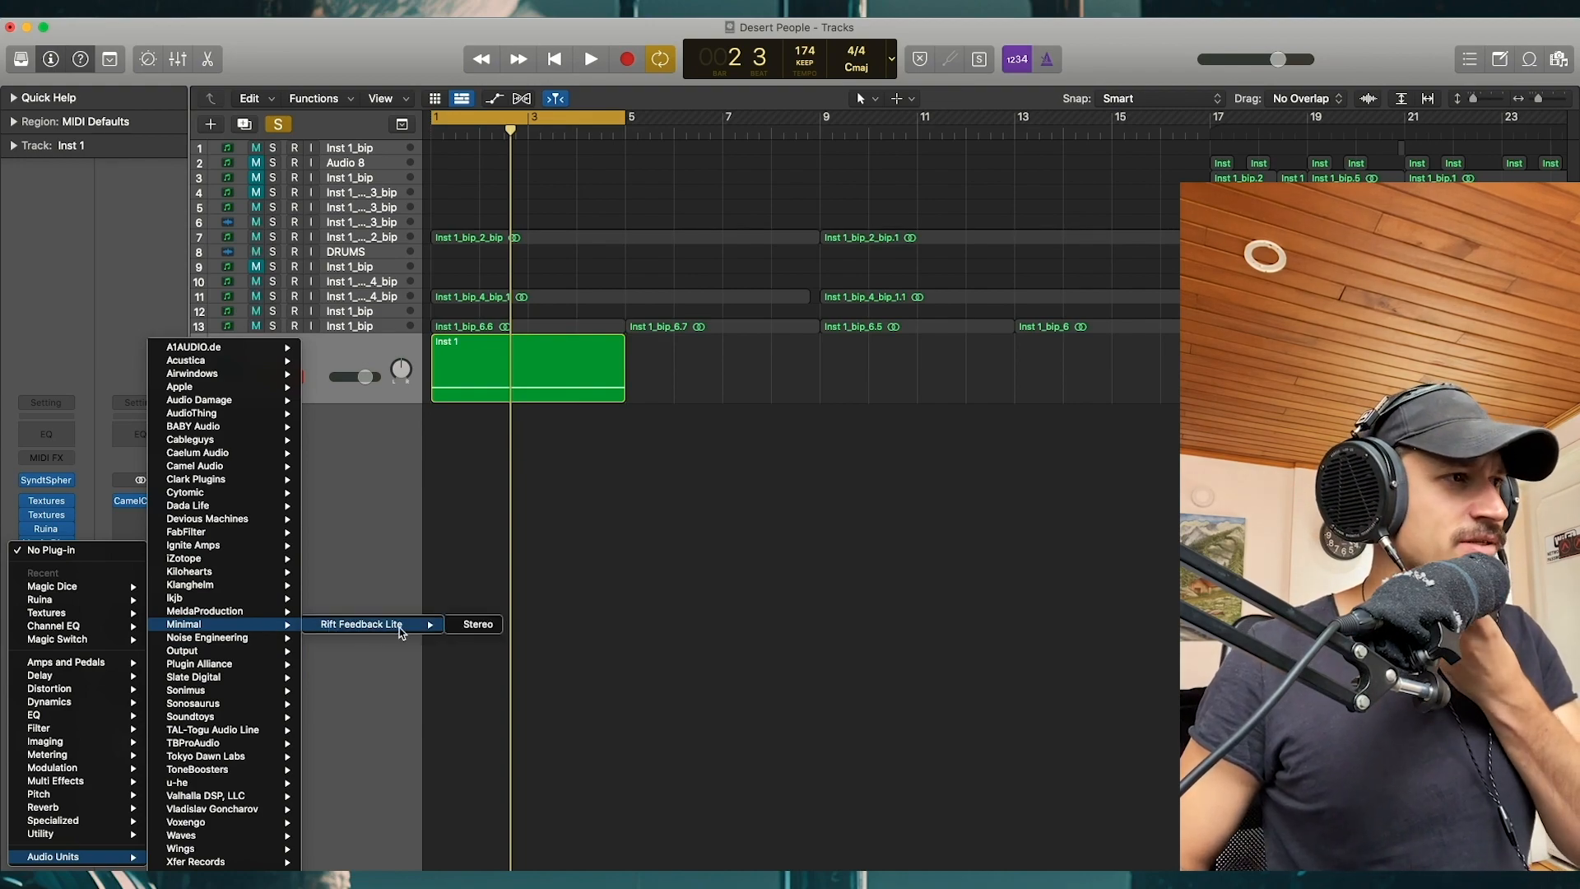
click(471, 627)
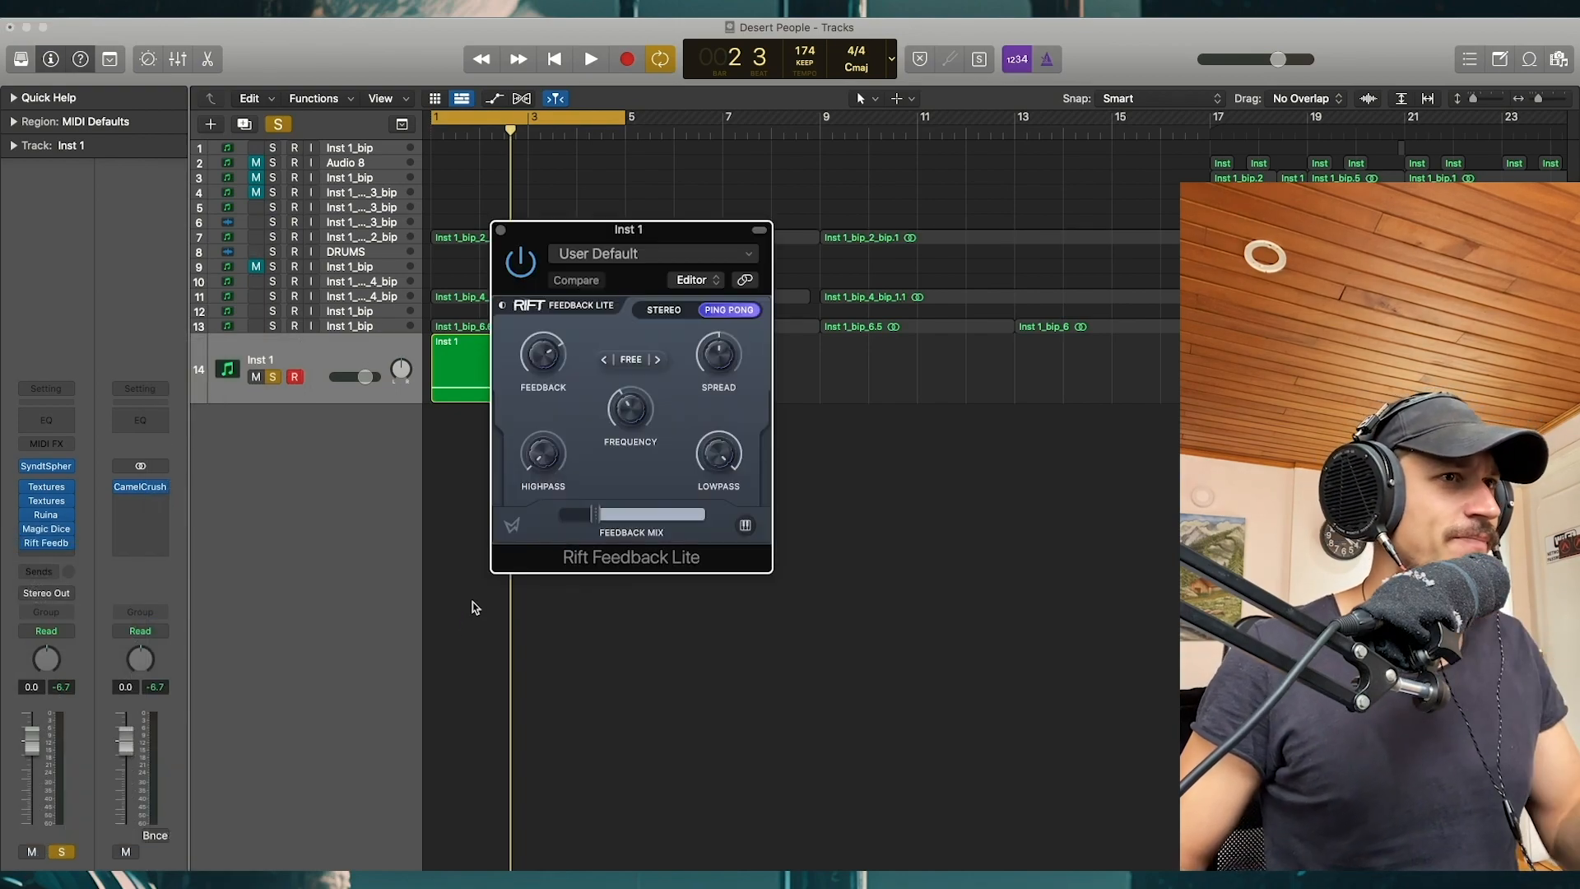
Step: Audition Rift Feedback Lite with its default settings on the soloed Inst 1 track and close the plug-in
mouse_move(552, 376)
key(space)
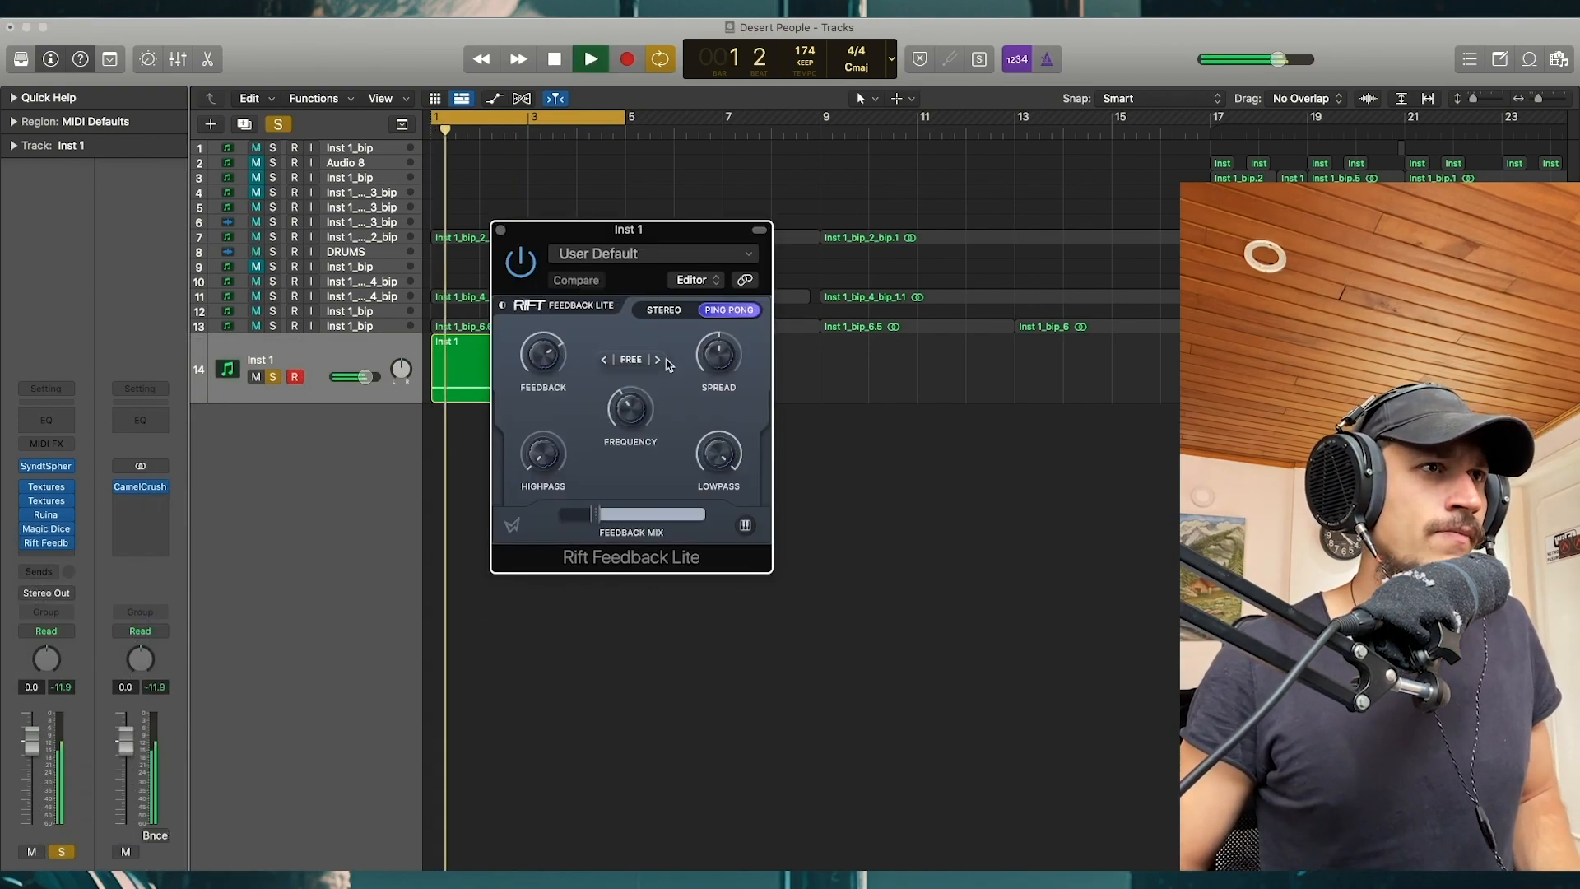
mouse_move(540, 349)
key(space)
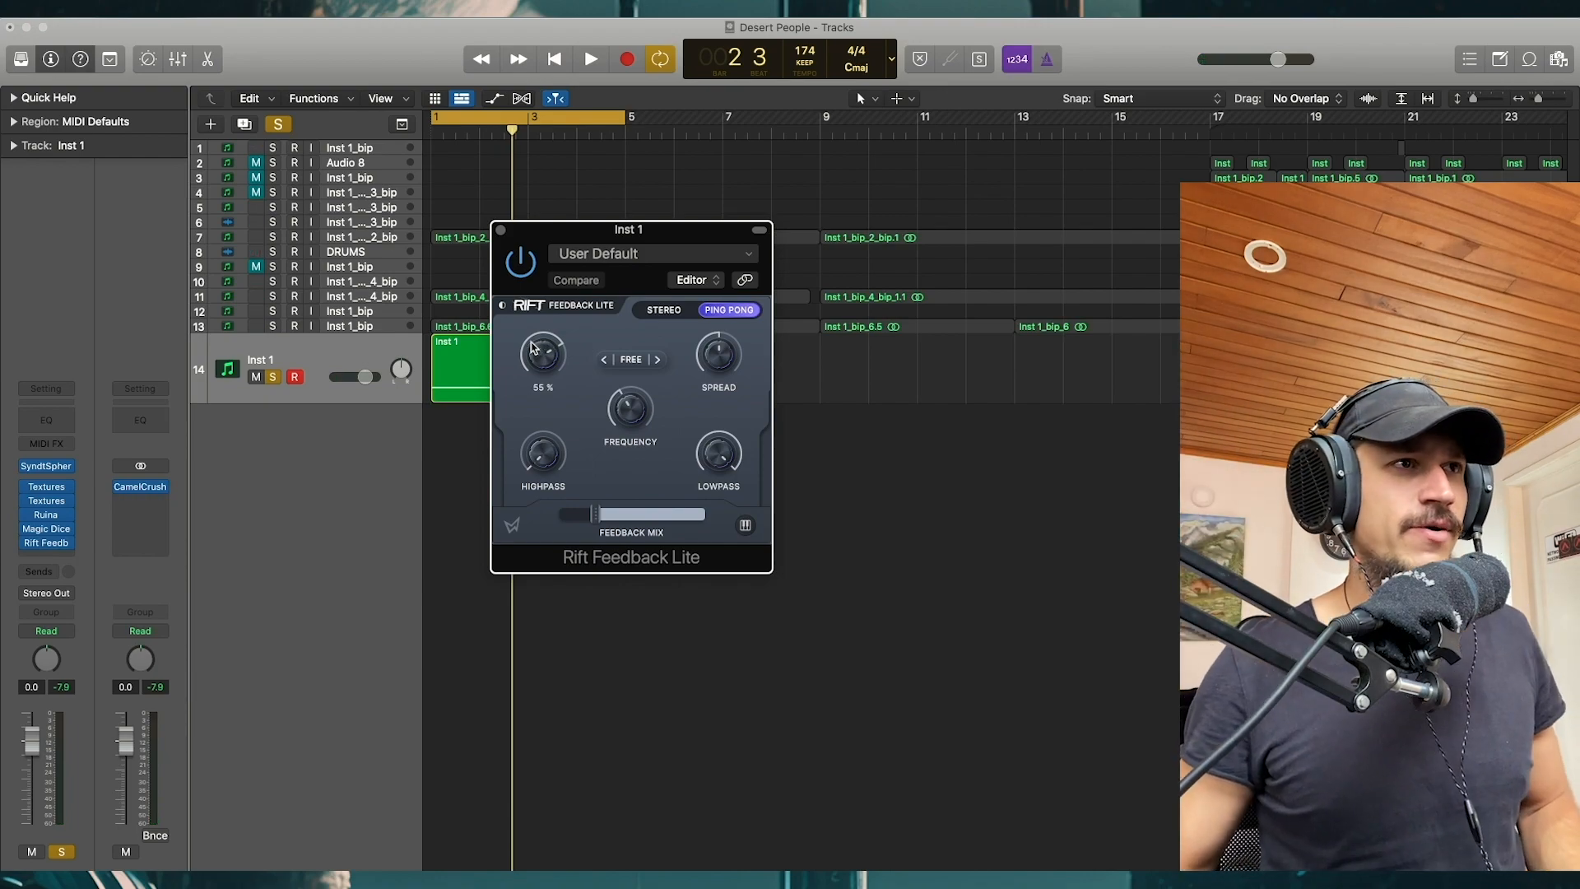
click(501, 231)
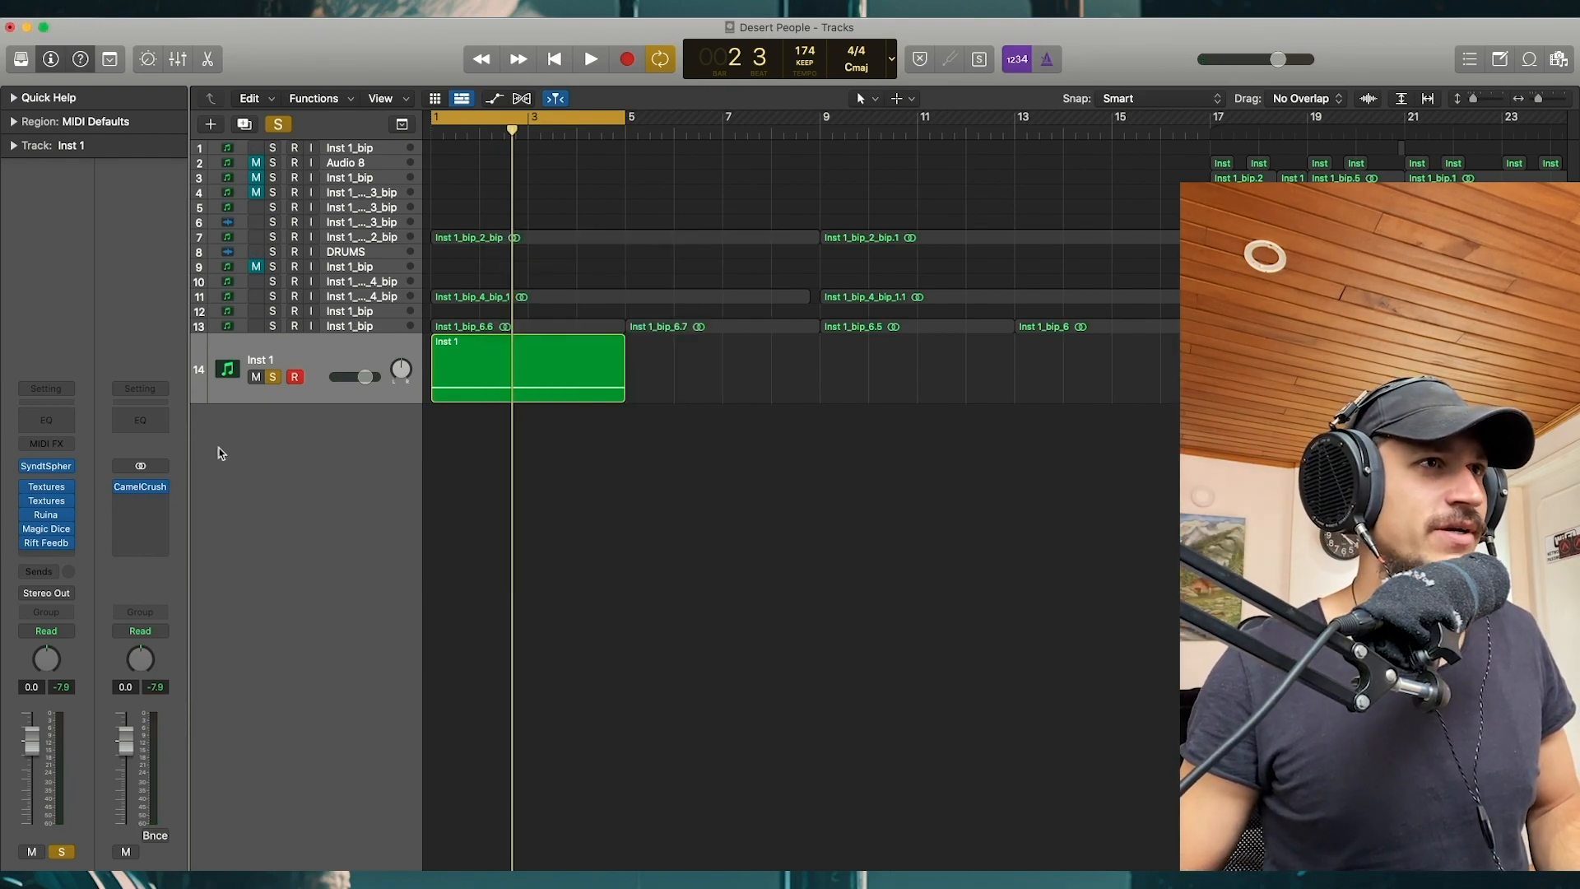
click(46, 542)
mouse_move(631, 396)
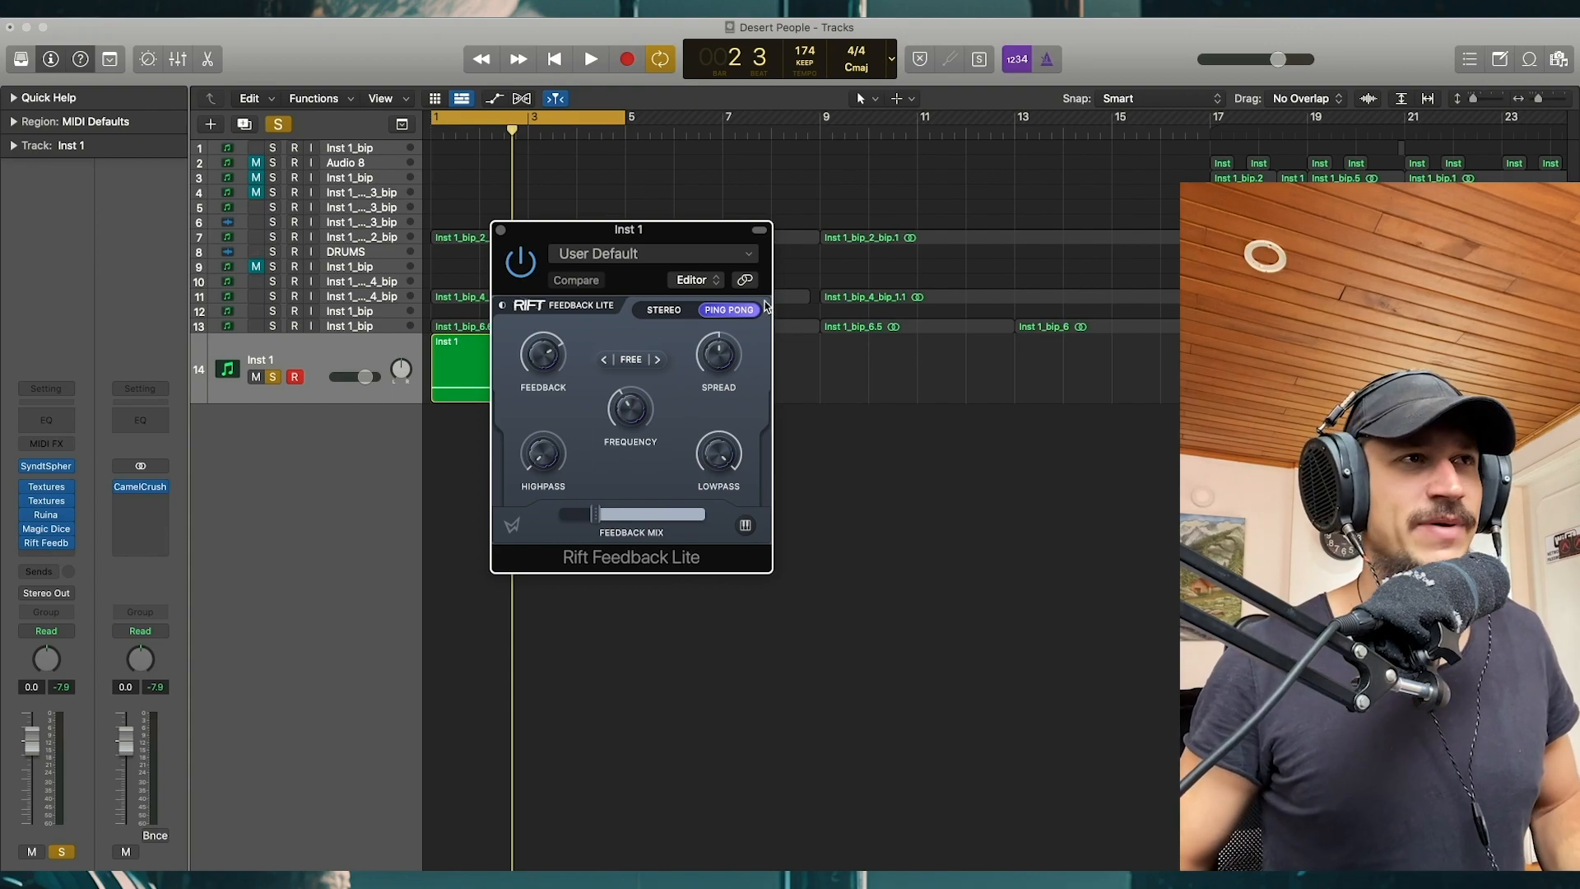
key(space)
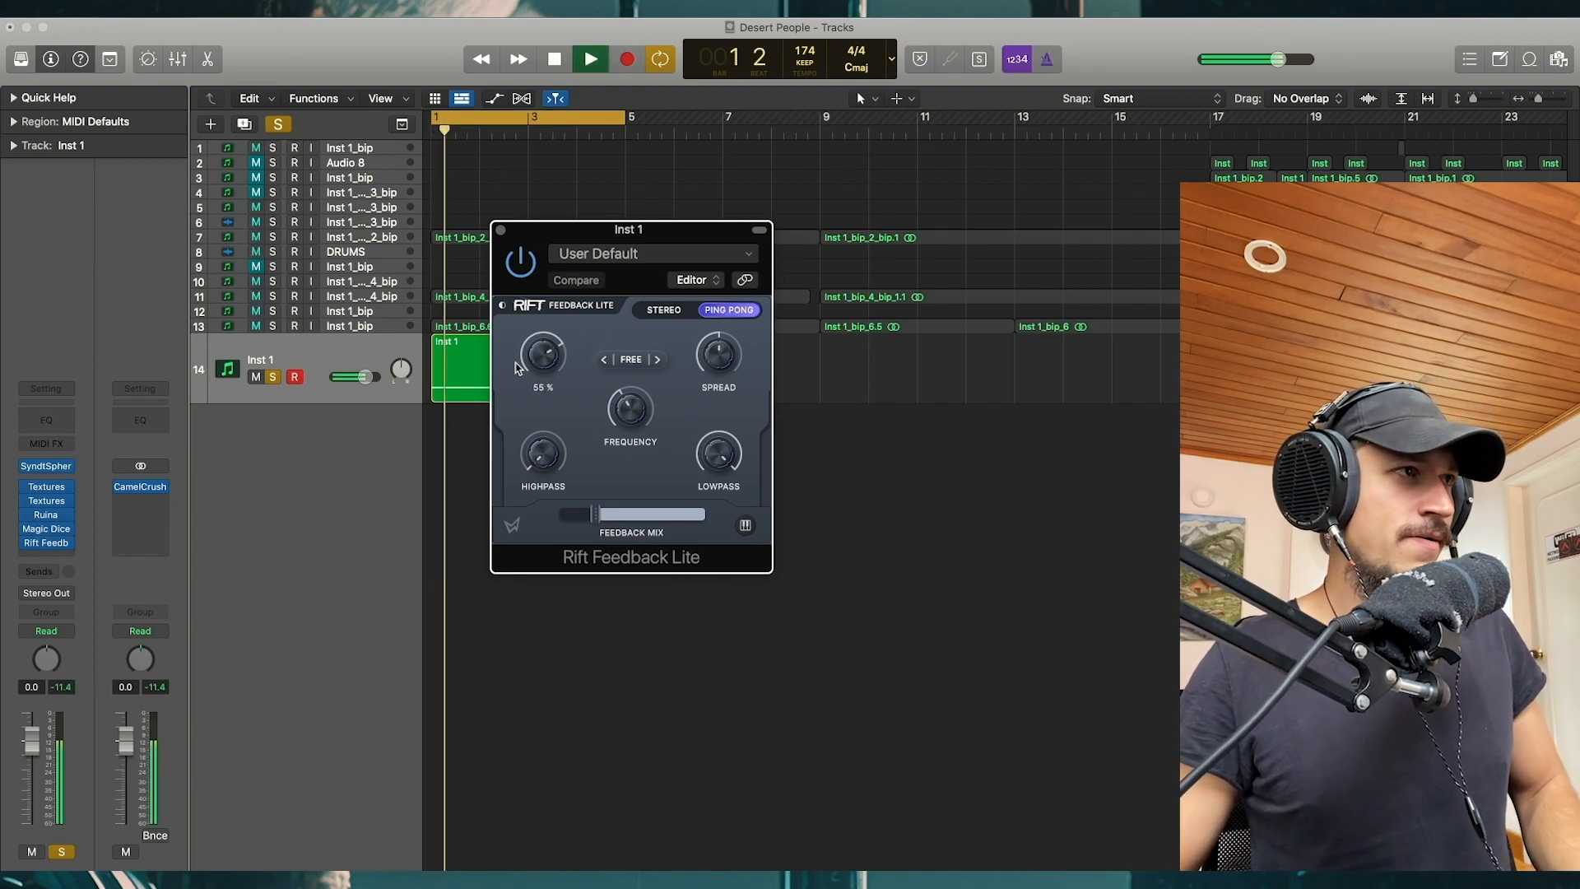
click(500, 232)
Step: Insert BABY Audio's Magic Switch after Rift Feedback Lite on Inst 1
click(66, 560)
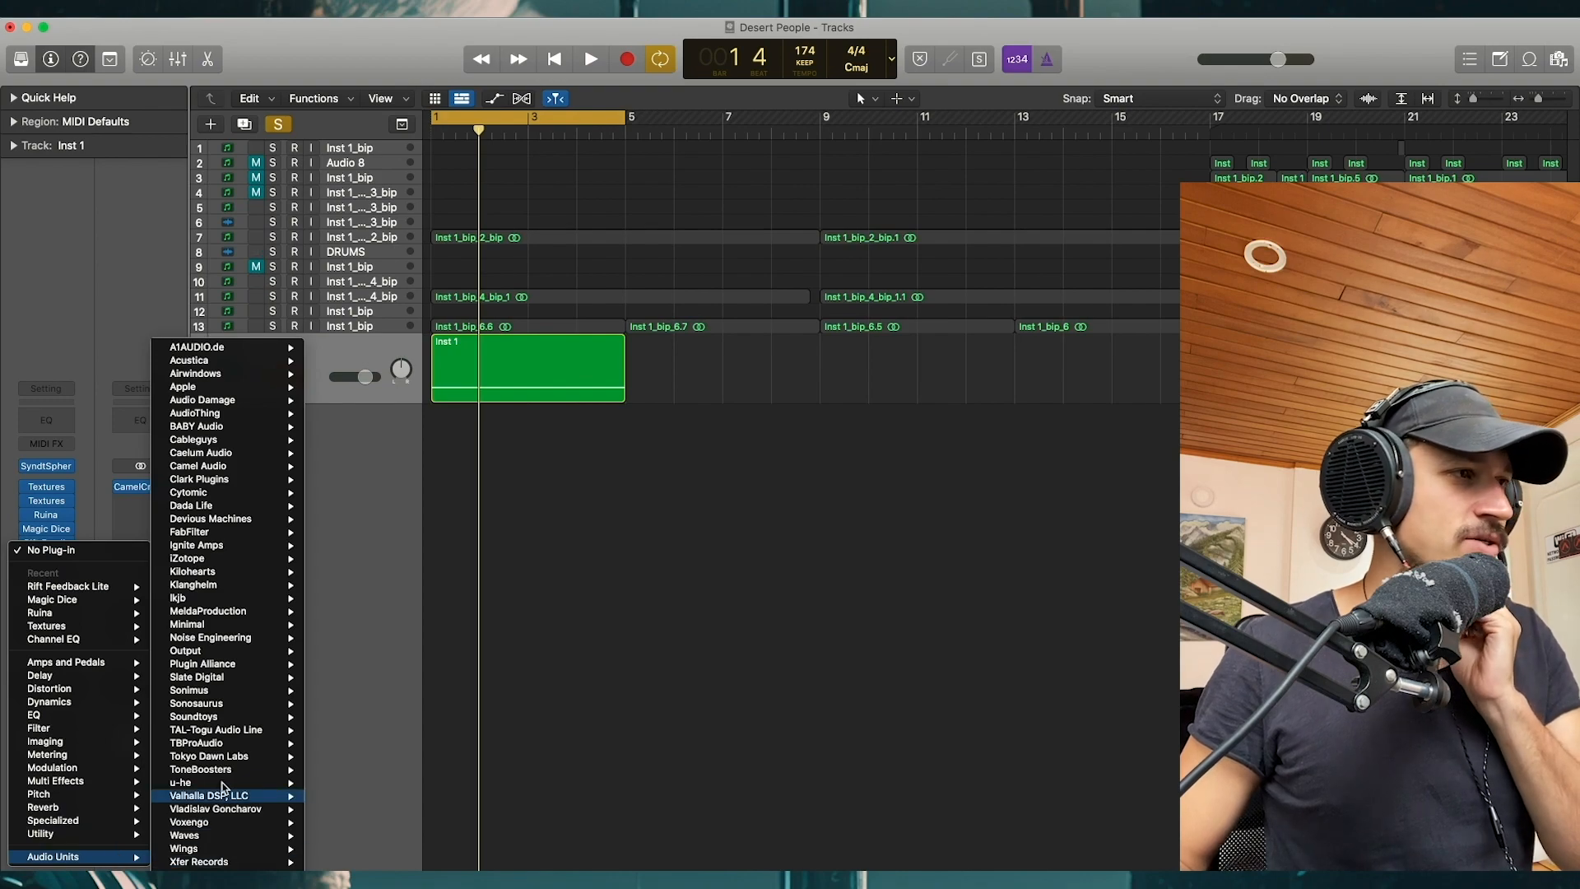
mouse_move(261, 567)
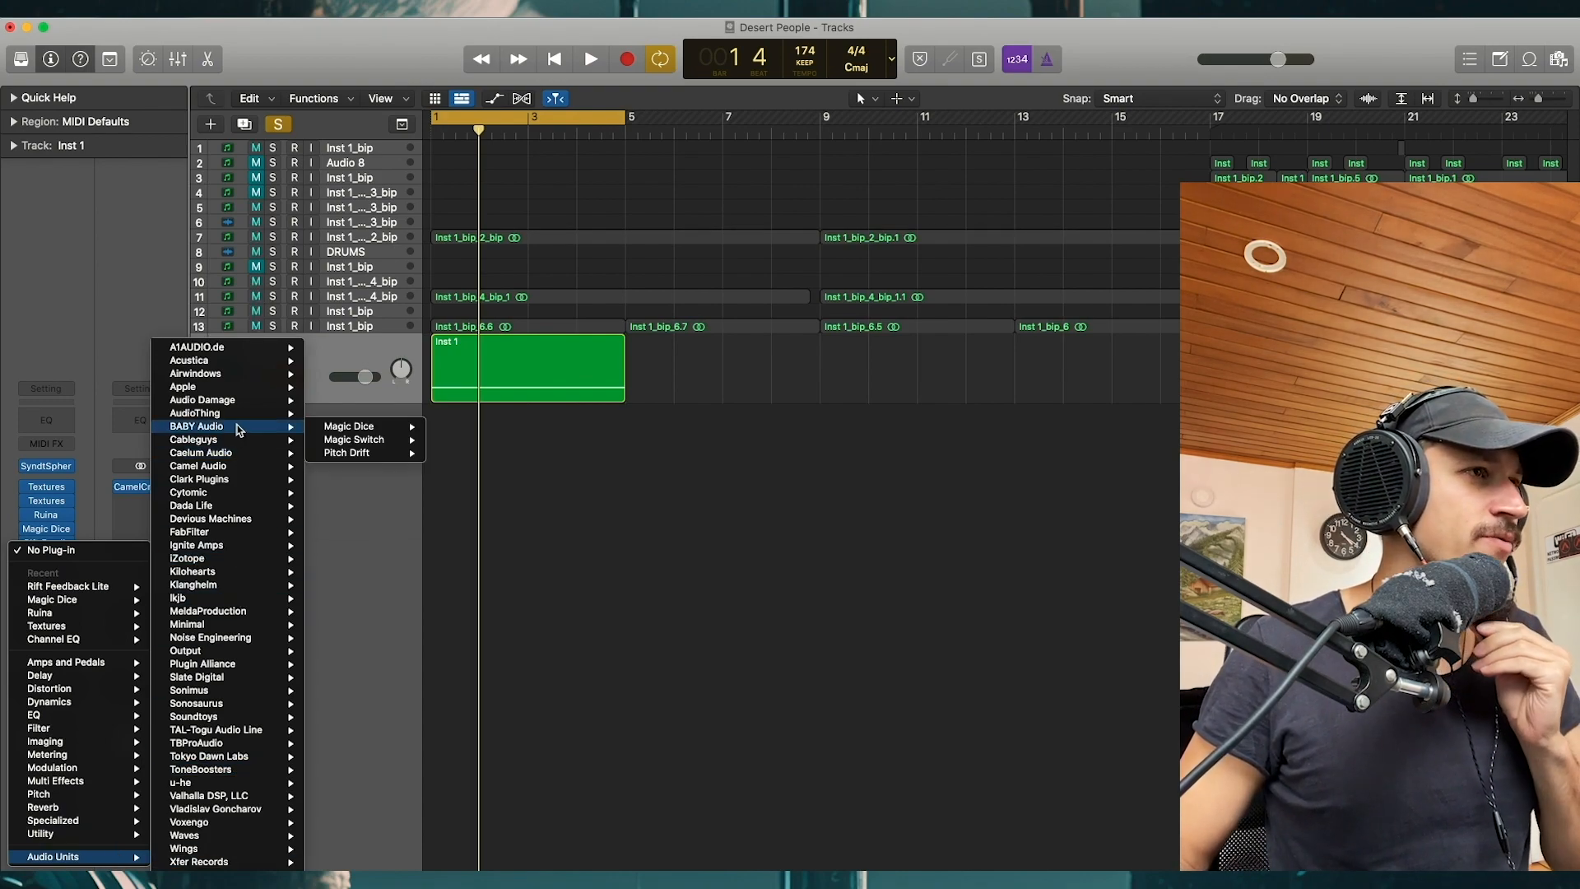
mouse_move(284, 427)
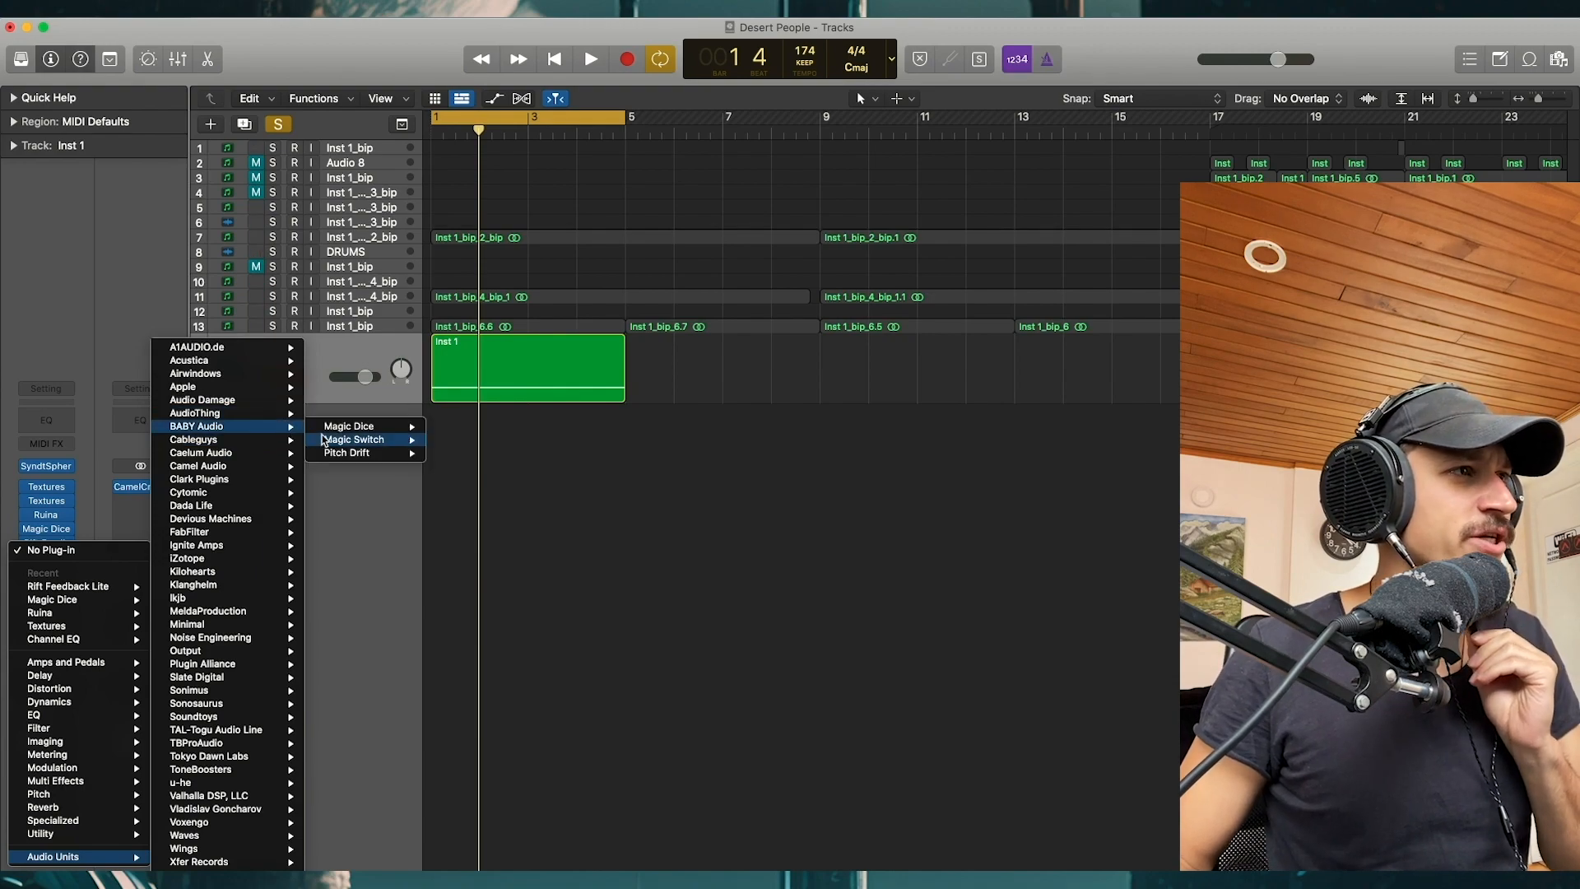
mouse_move(381, 444)
click(445, 445)
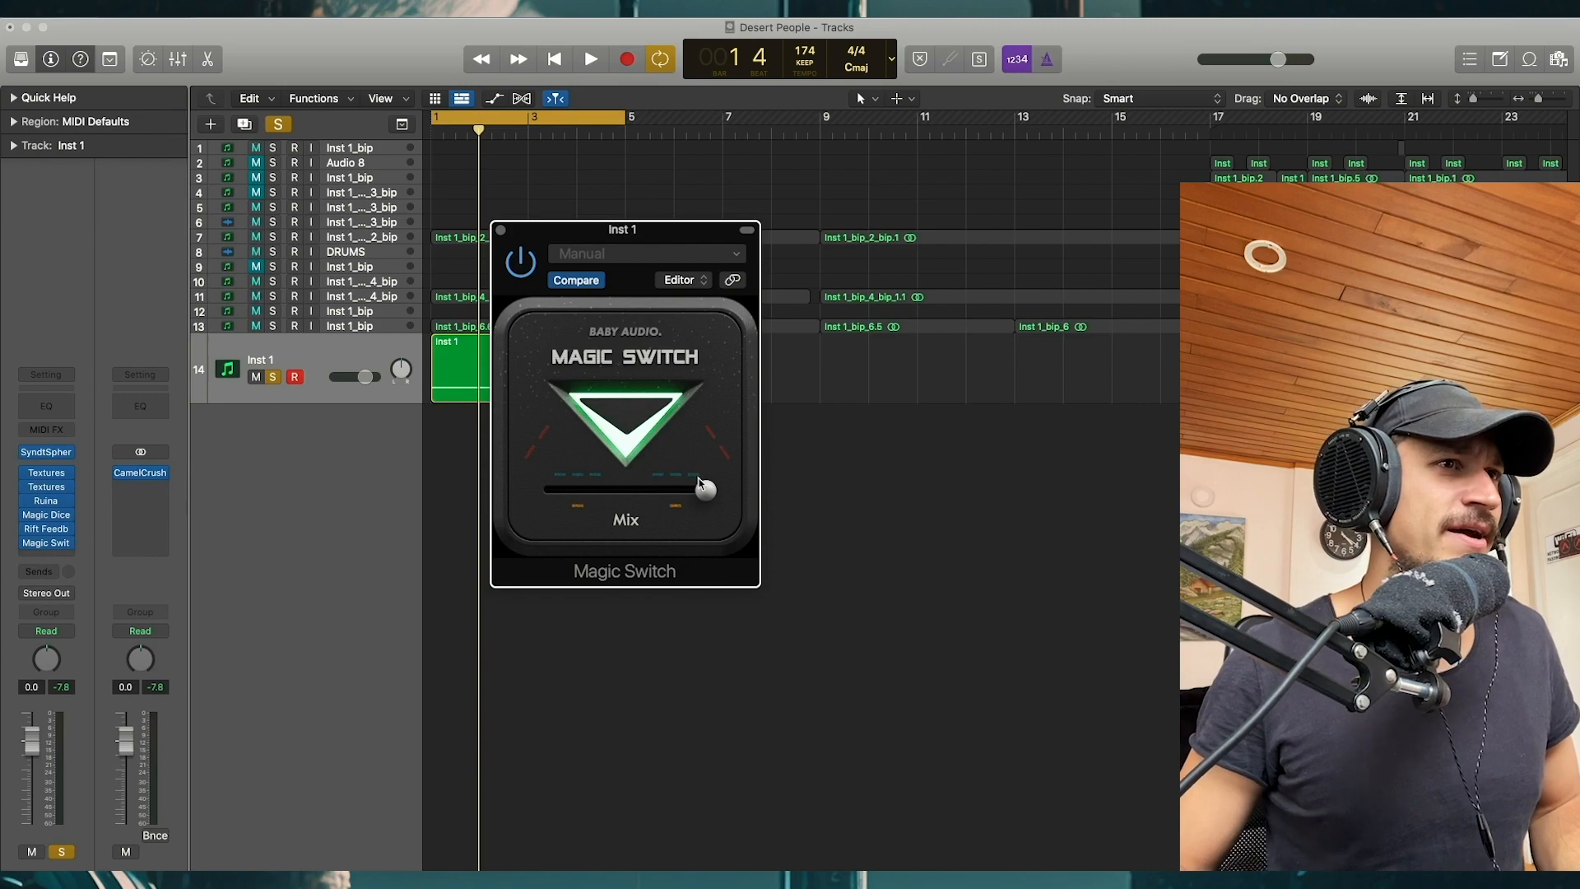
Step: Lower Magic Switch's Mix to just below the centre while listening to the soloed track
key(space)
drag(706, 490, 616, 487)
key(space)
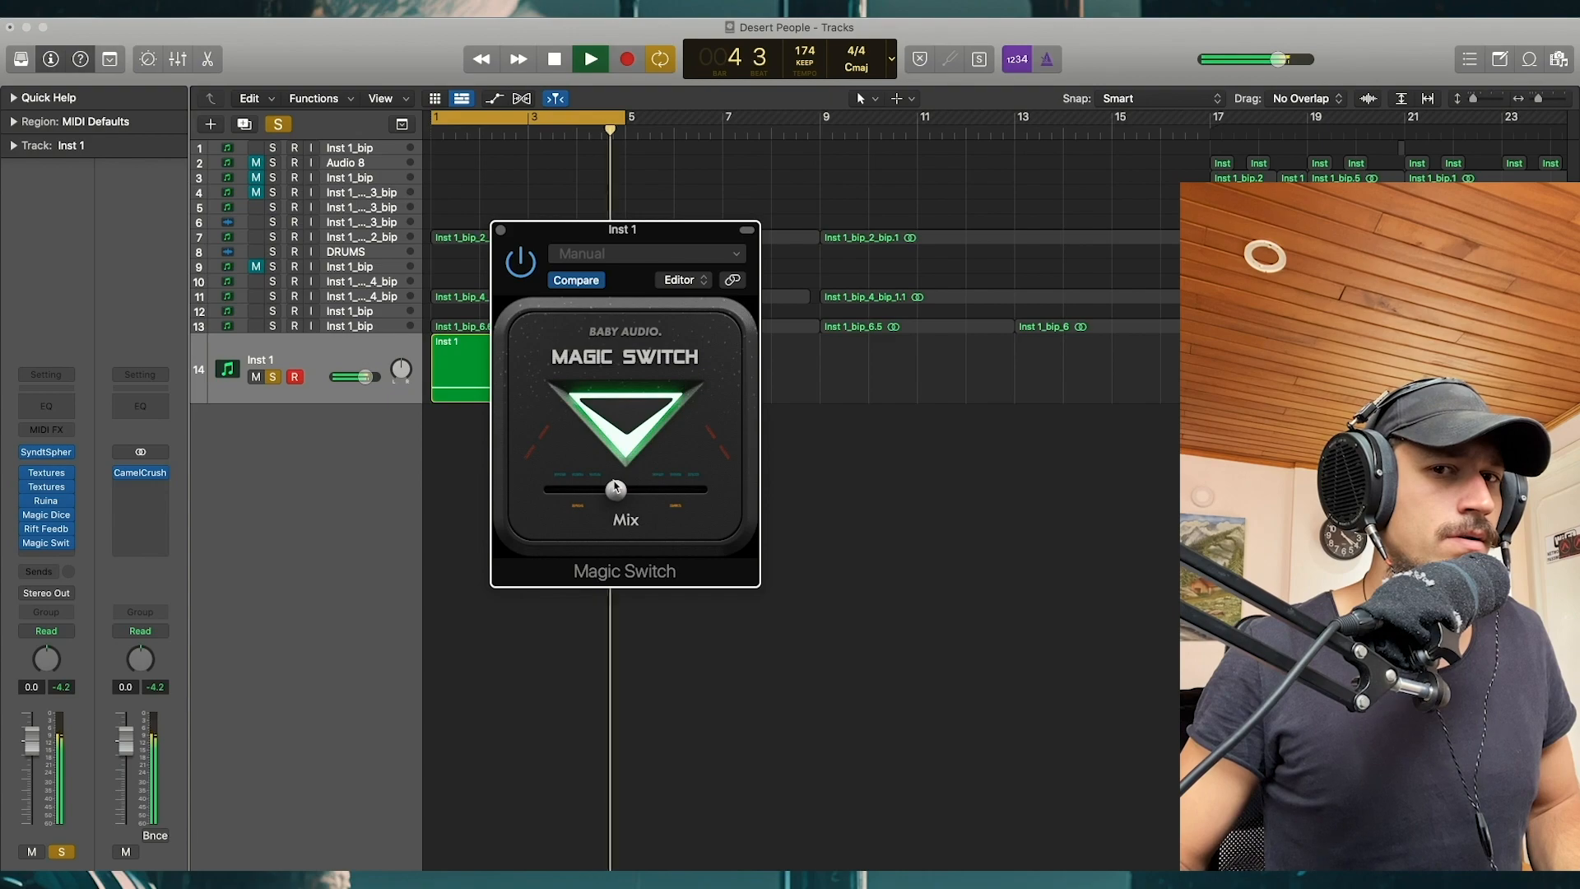
key(space)
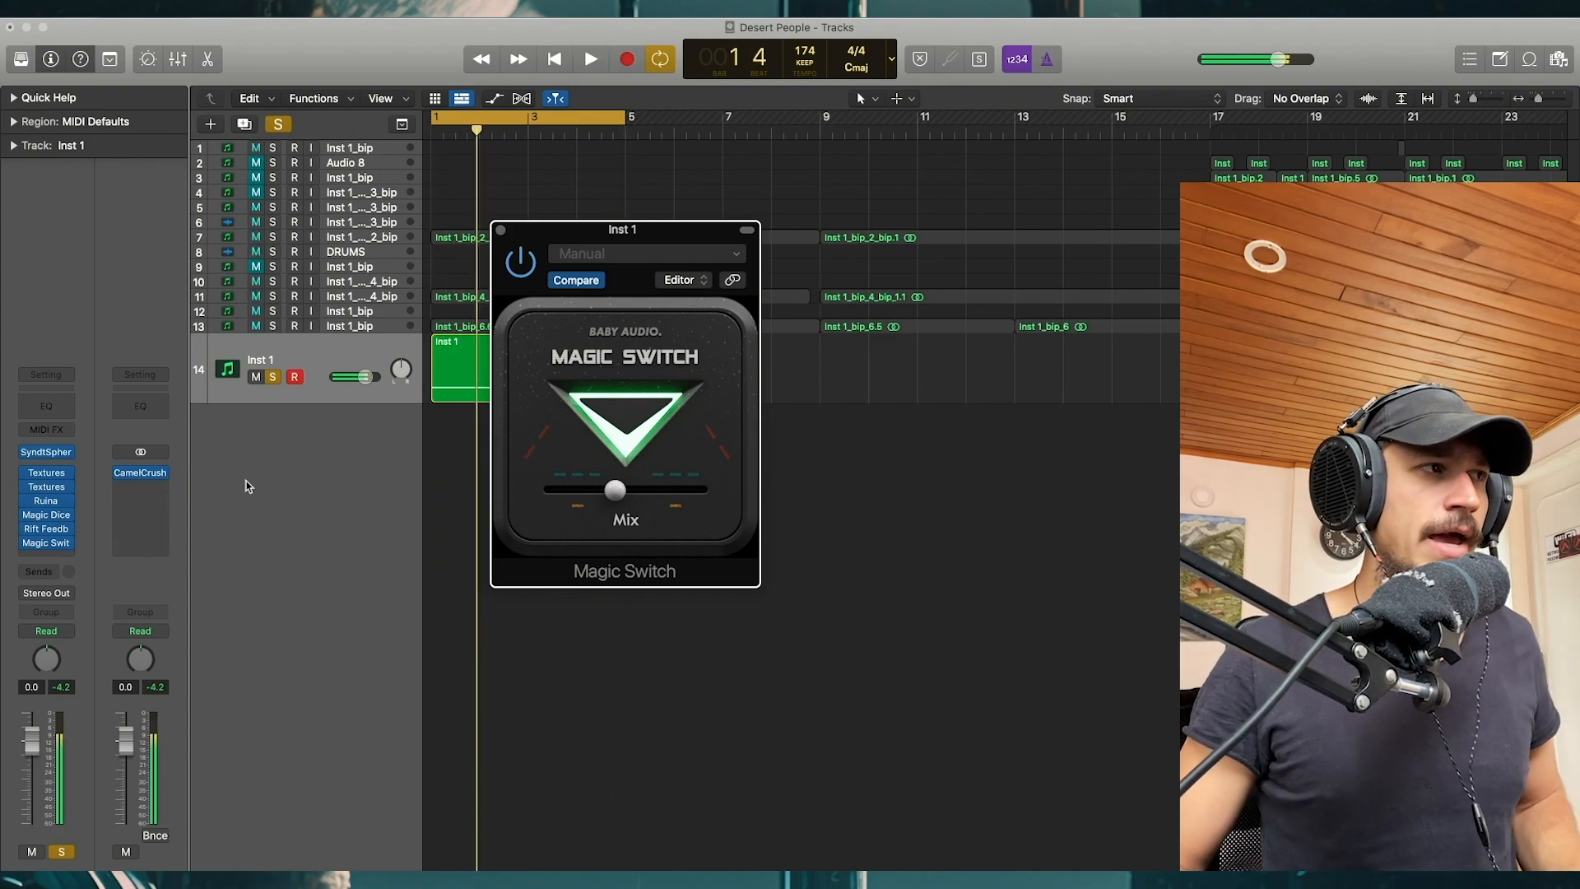
click(69, 555)
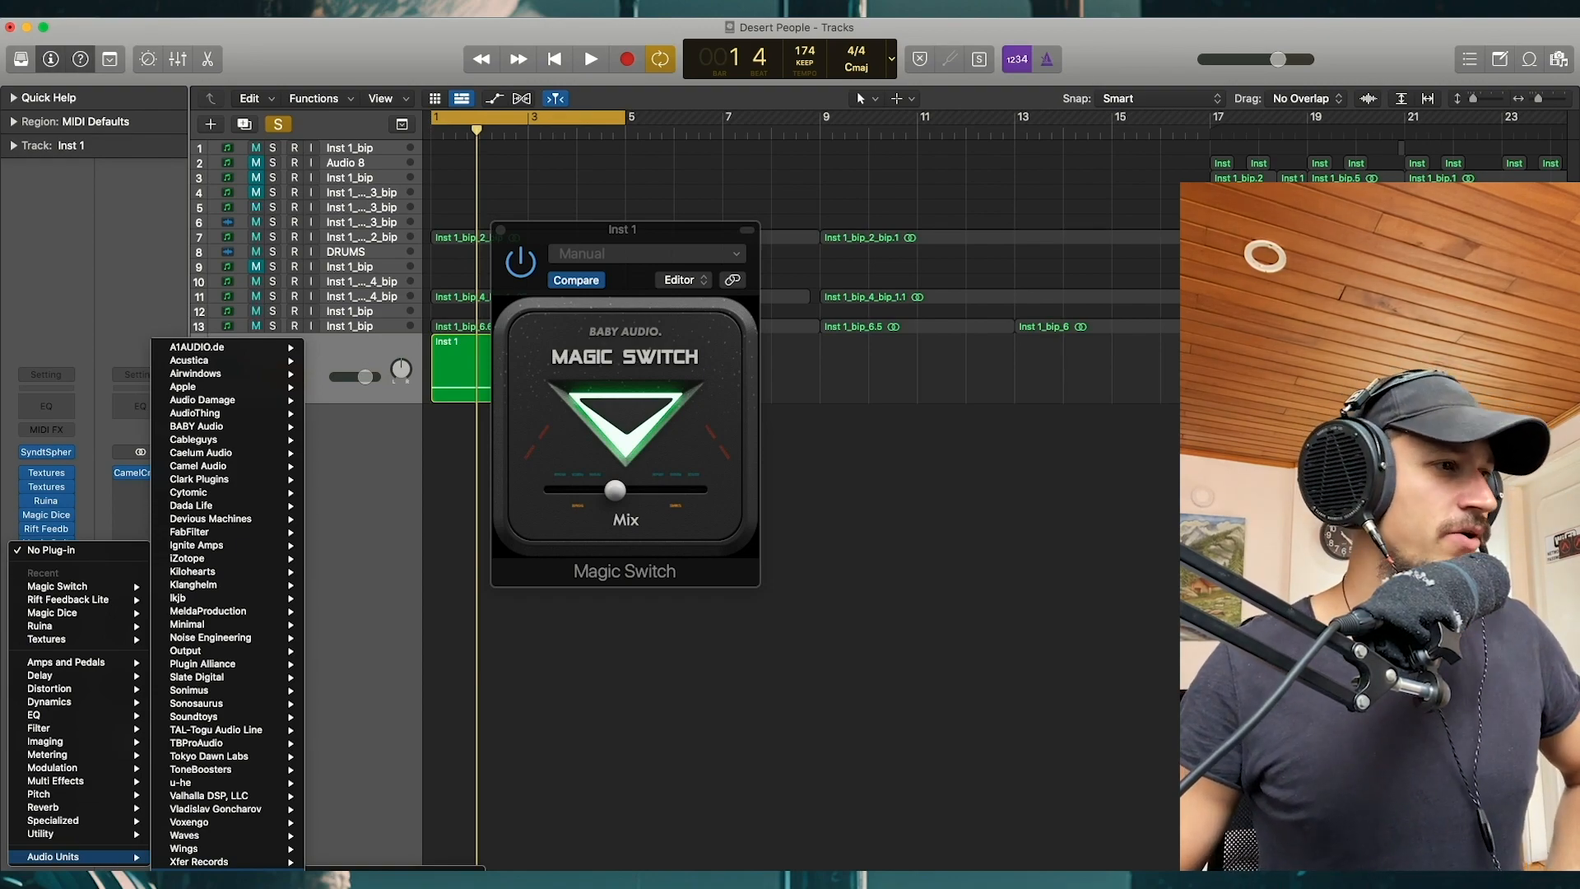
mouse_move(265, 665)
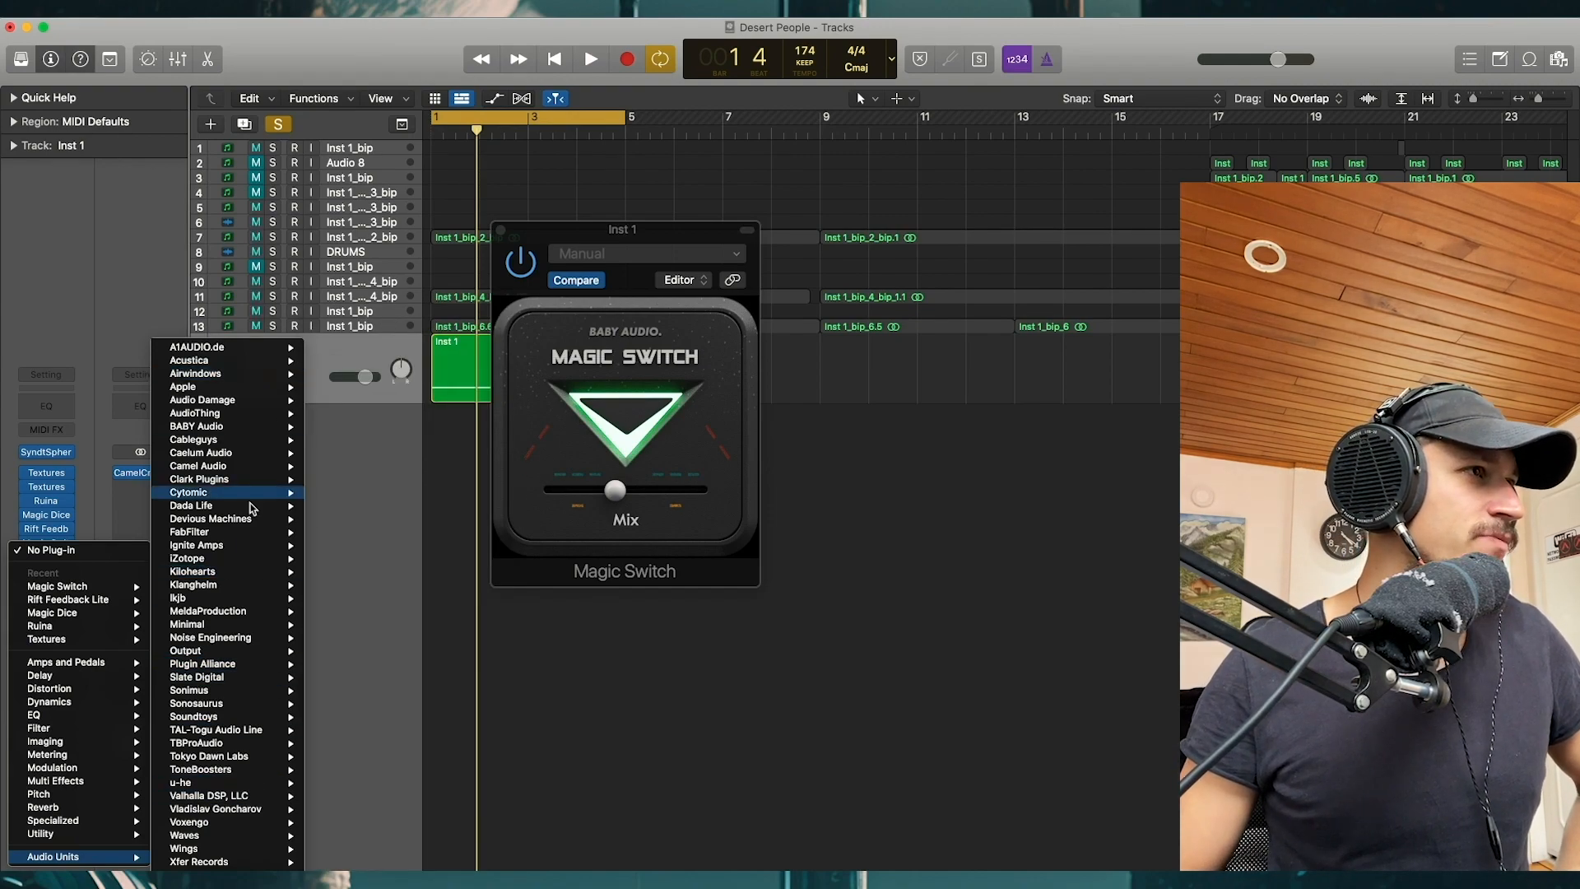
click(727, 667)
Step: Try a SyndtSphere blend of Plain Lead 1 at 20.1%, Reso Lead at 12.6% and Fatty at 12.3% during playback, and close the synth
key(space)
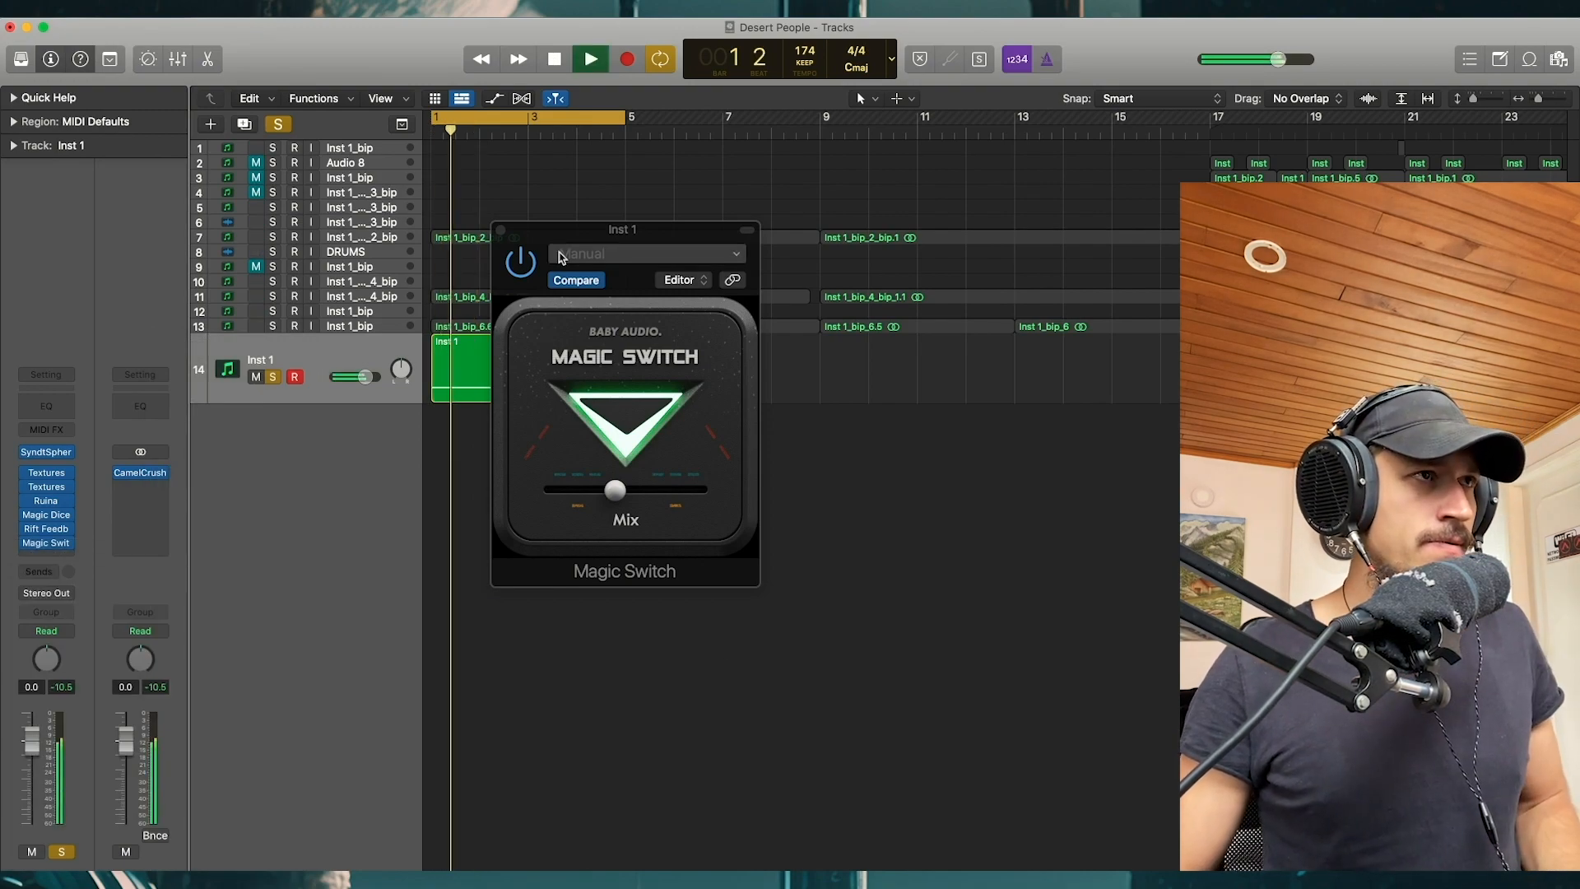
click(41, 455)
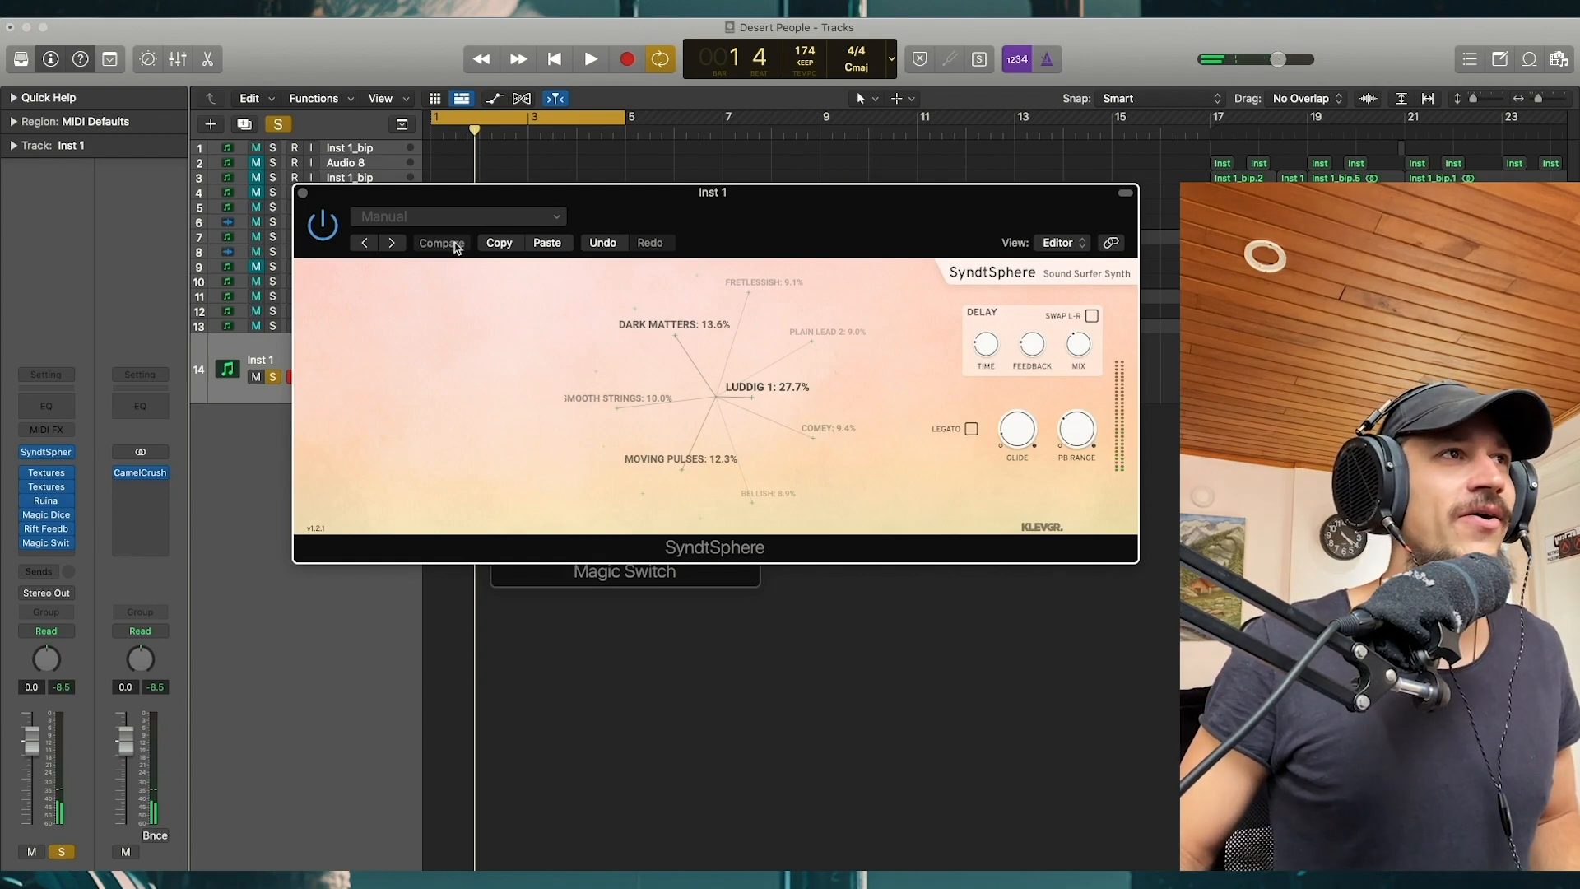
drag(545, 191, 525, 191)
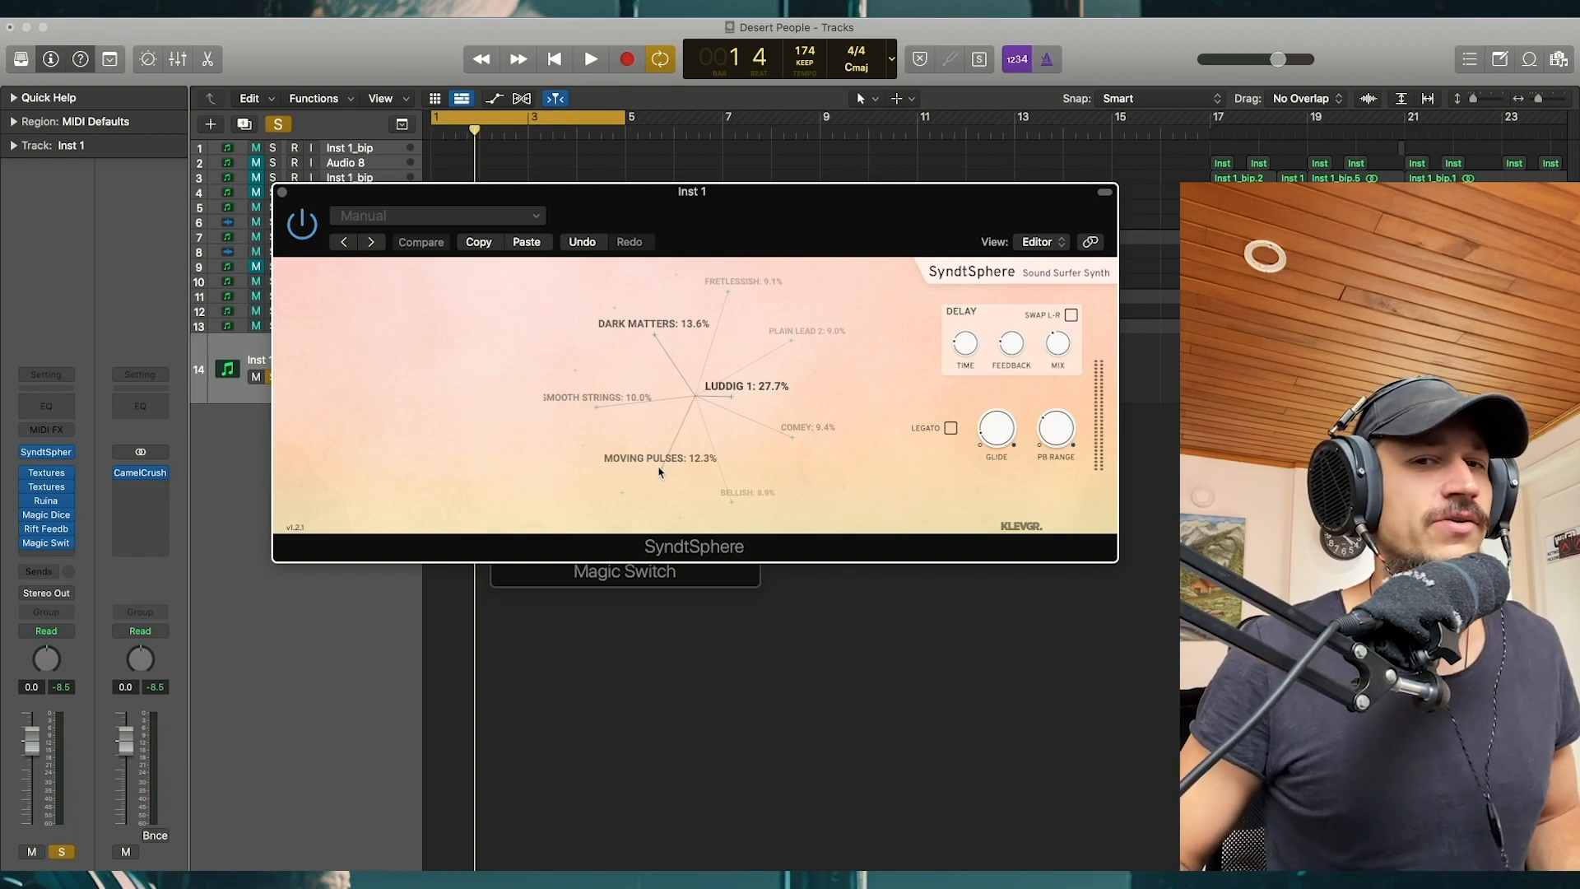
drag(716, 401, 639, 403)
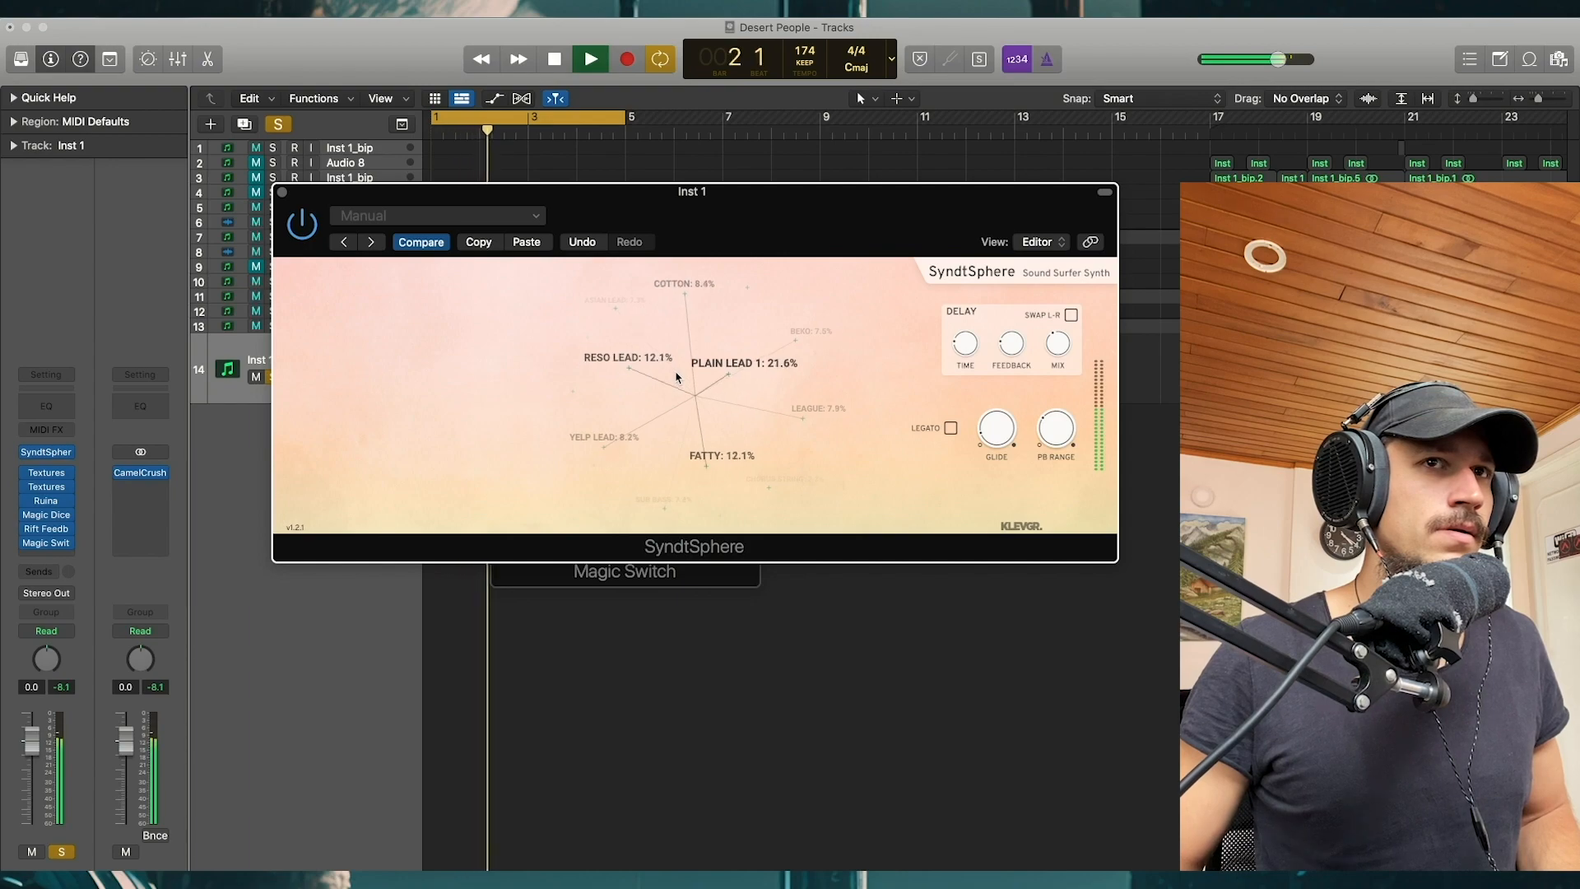
key(space)
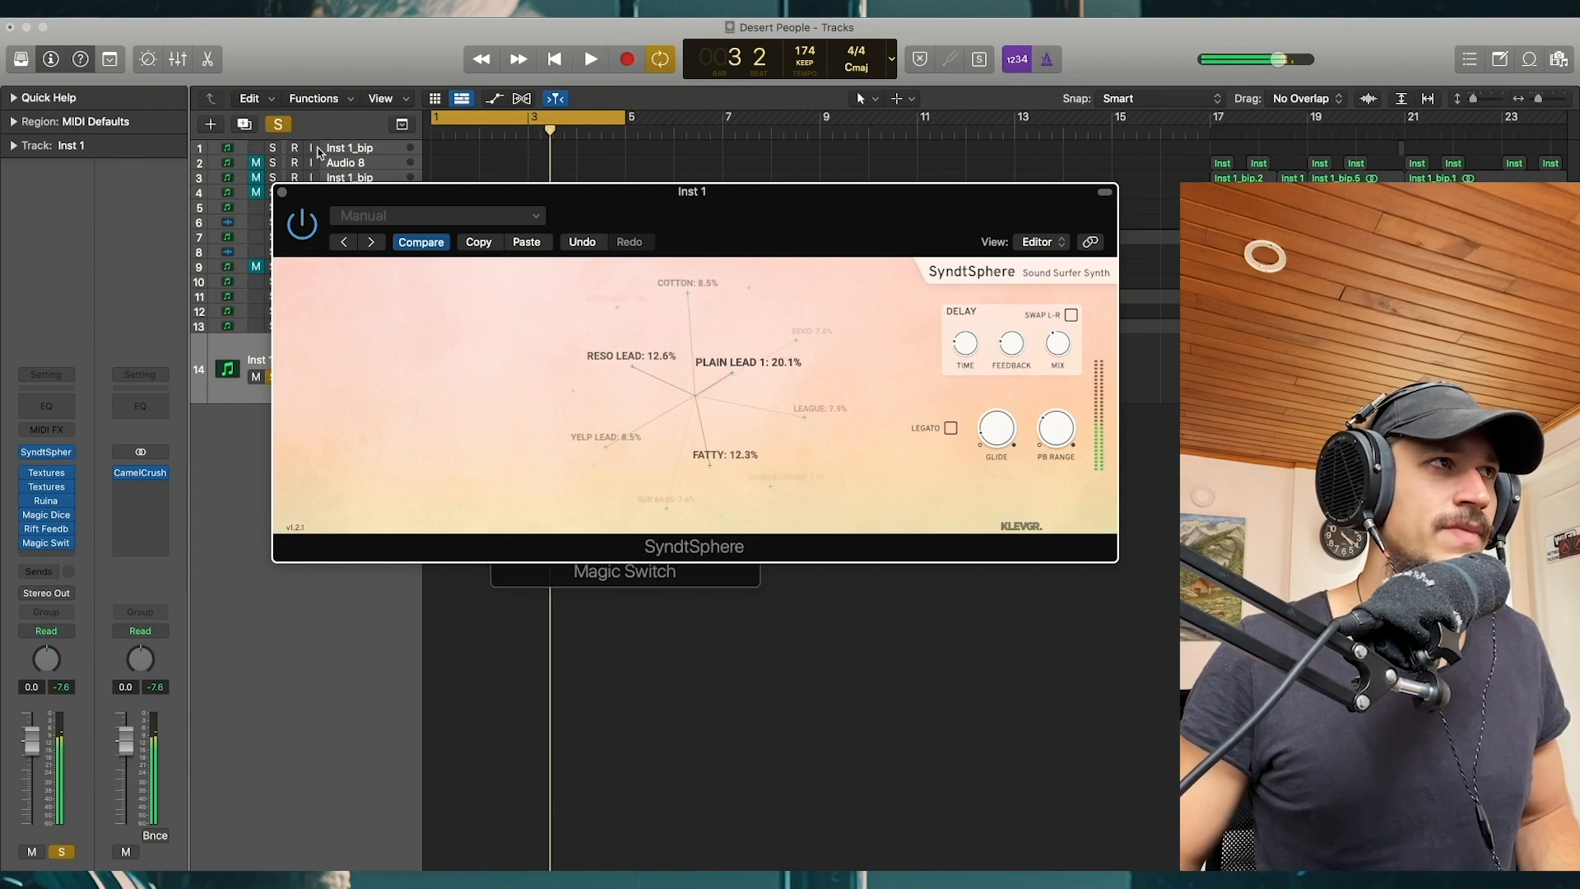
click(281, 193)
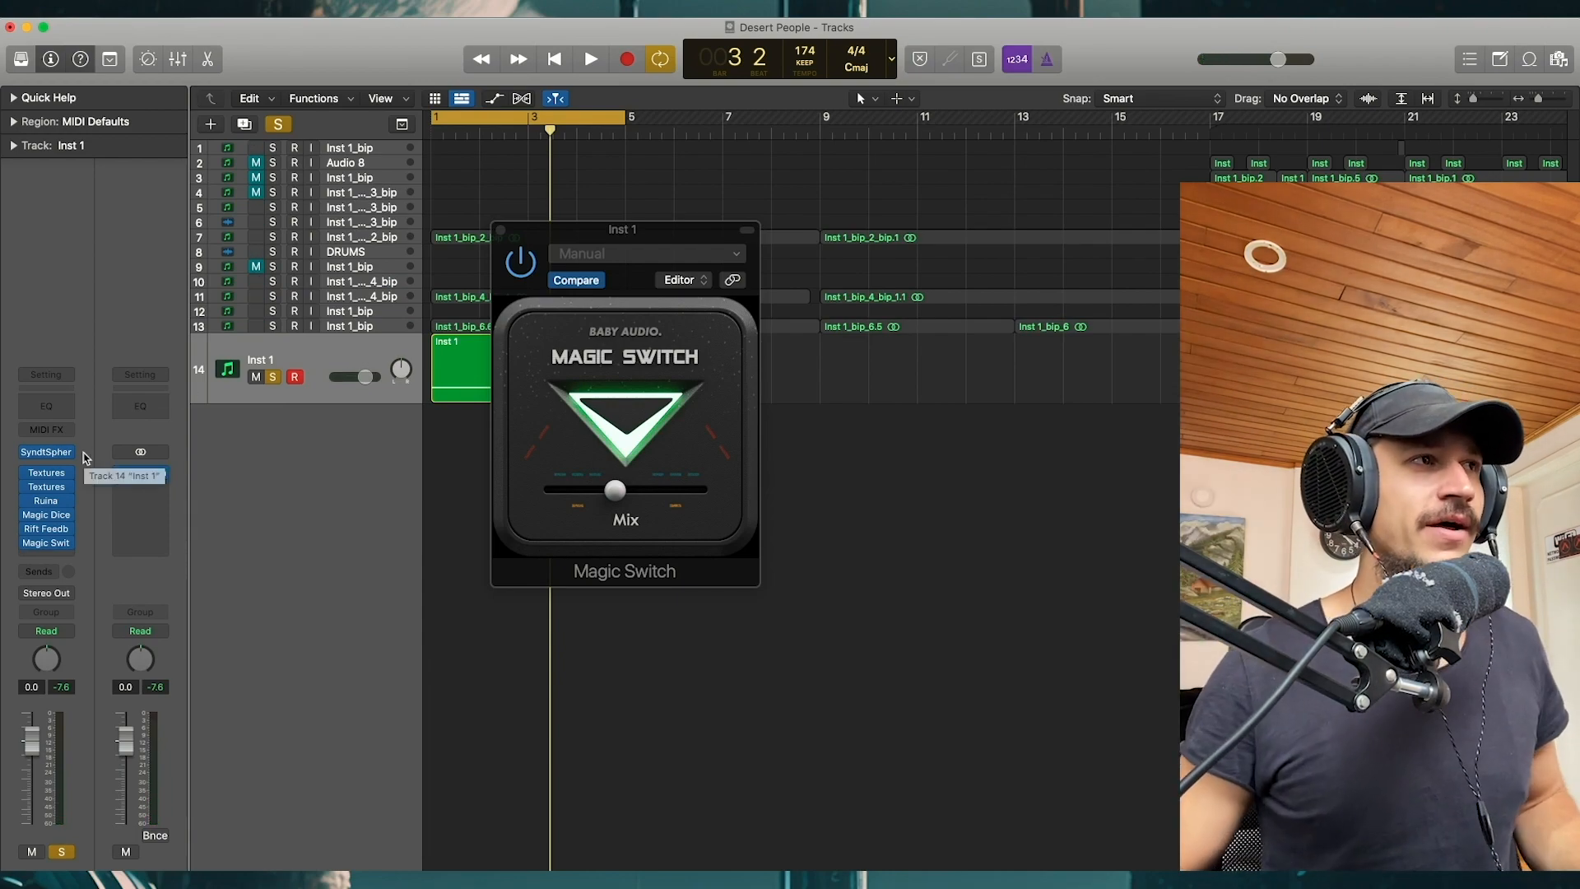
Step: Close Magic Switch and raise the sustained note in the Inst 1 region by one octave to E1
click(501, 230)
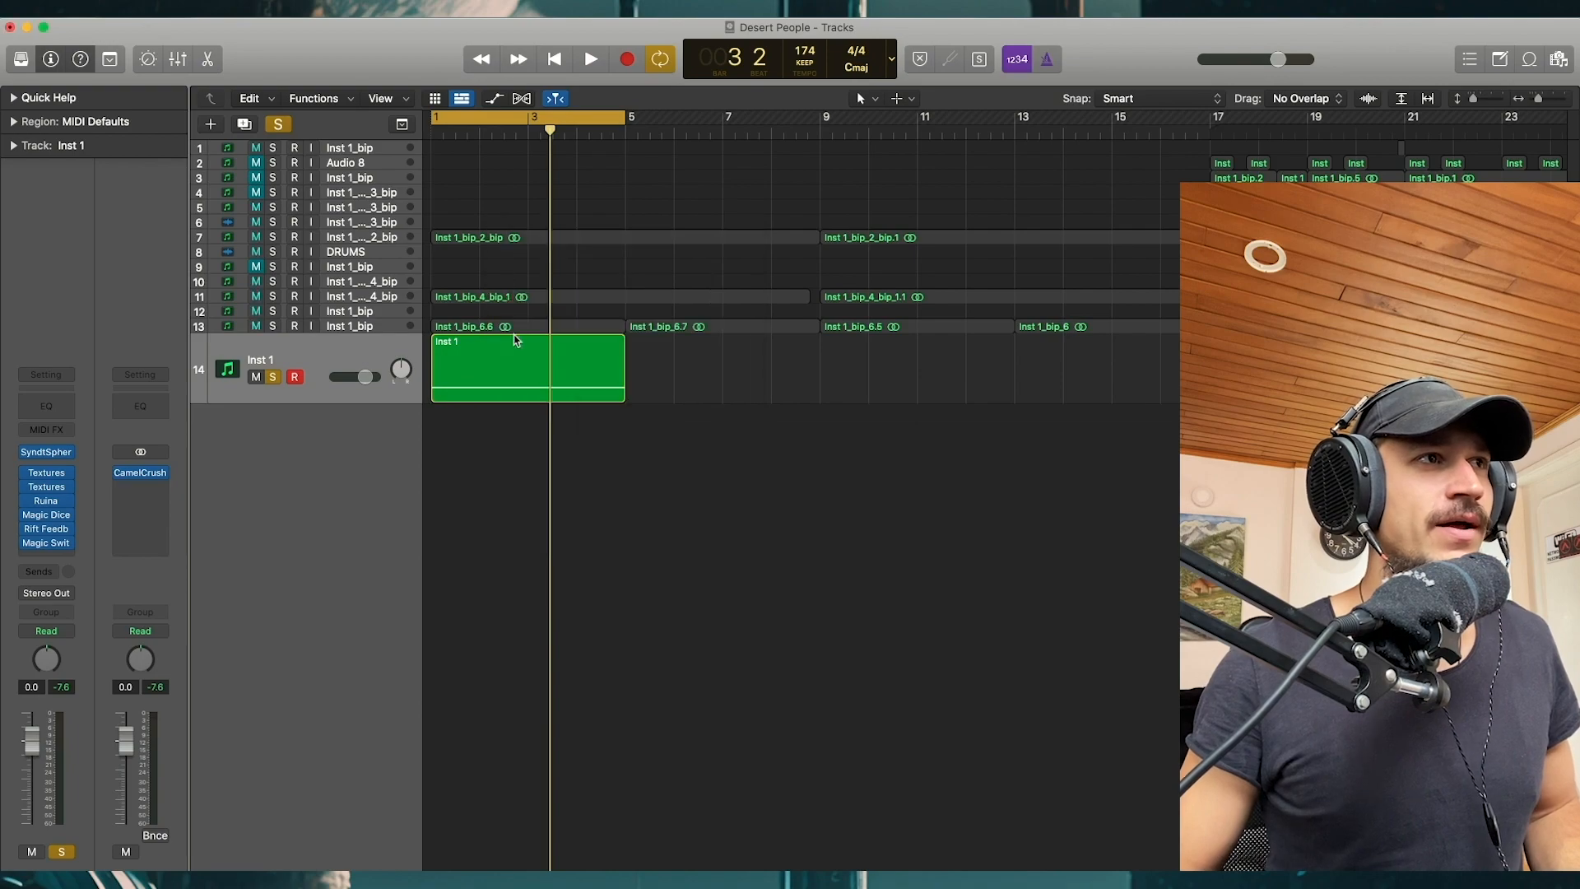
double_click(517, 350)
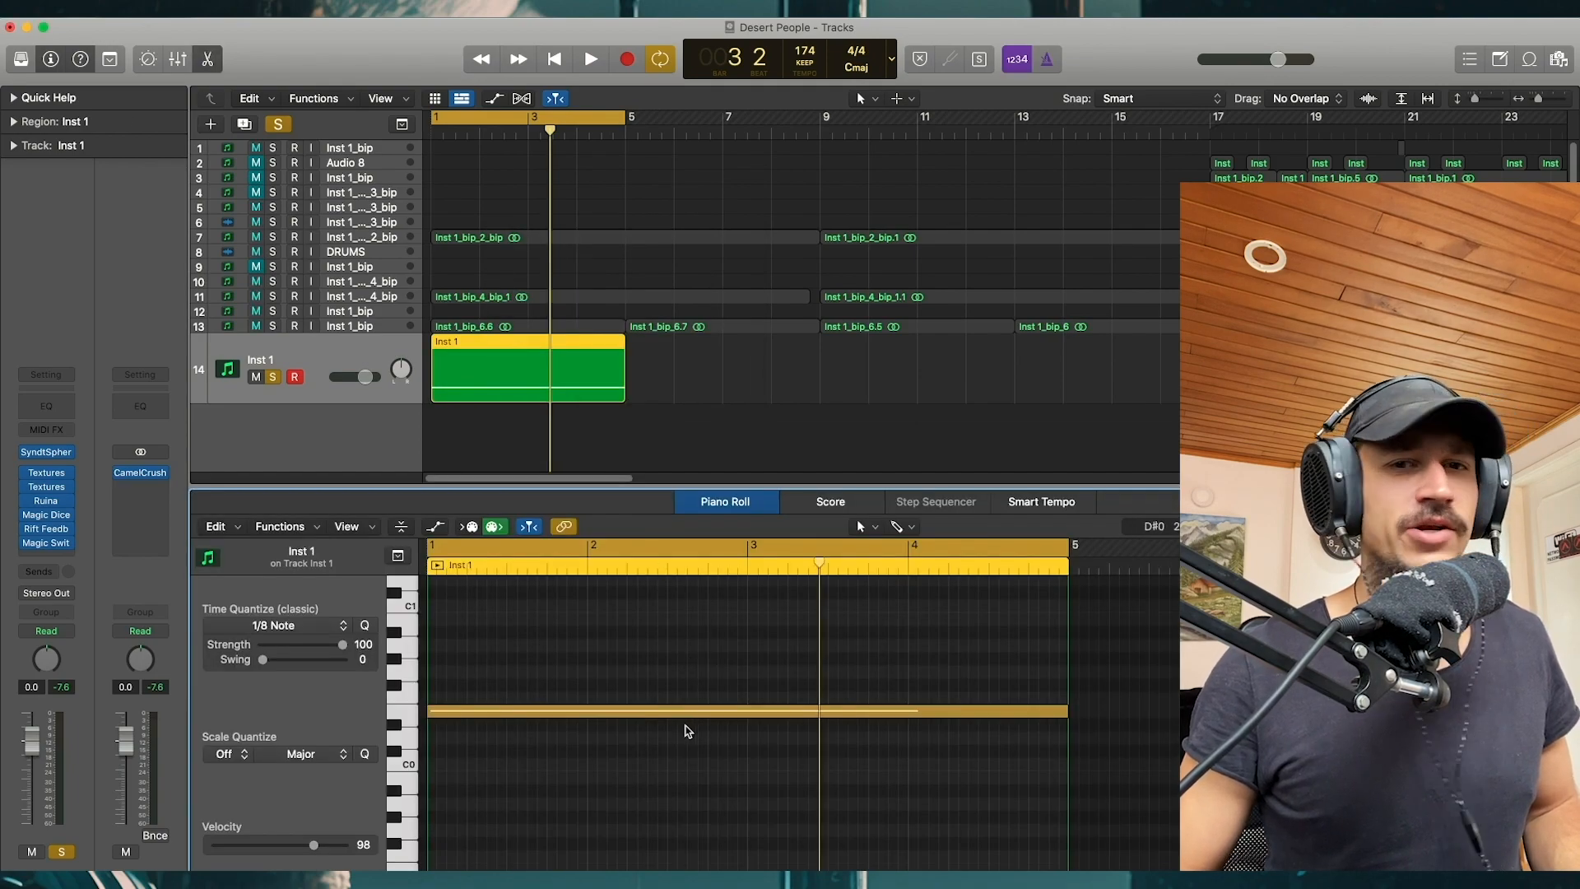
scroll(688, 731, up, 5)
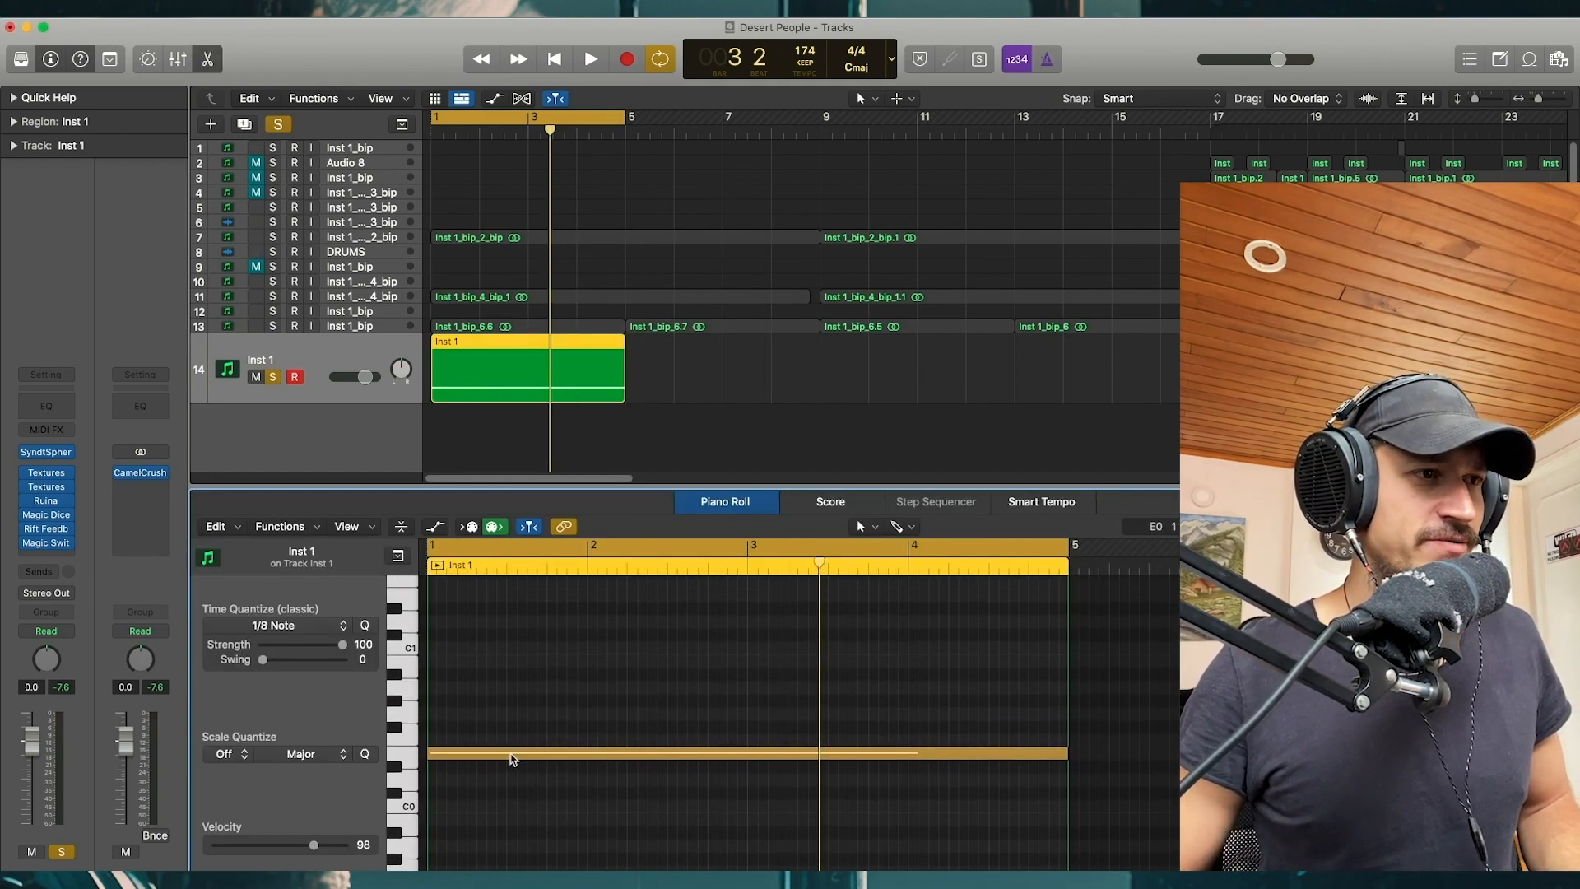
drag(512, 758, 509, 616)
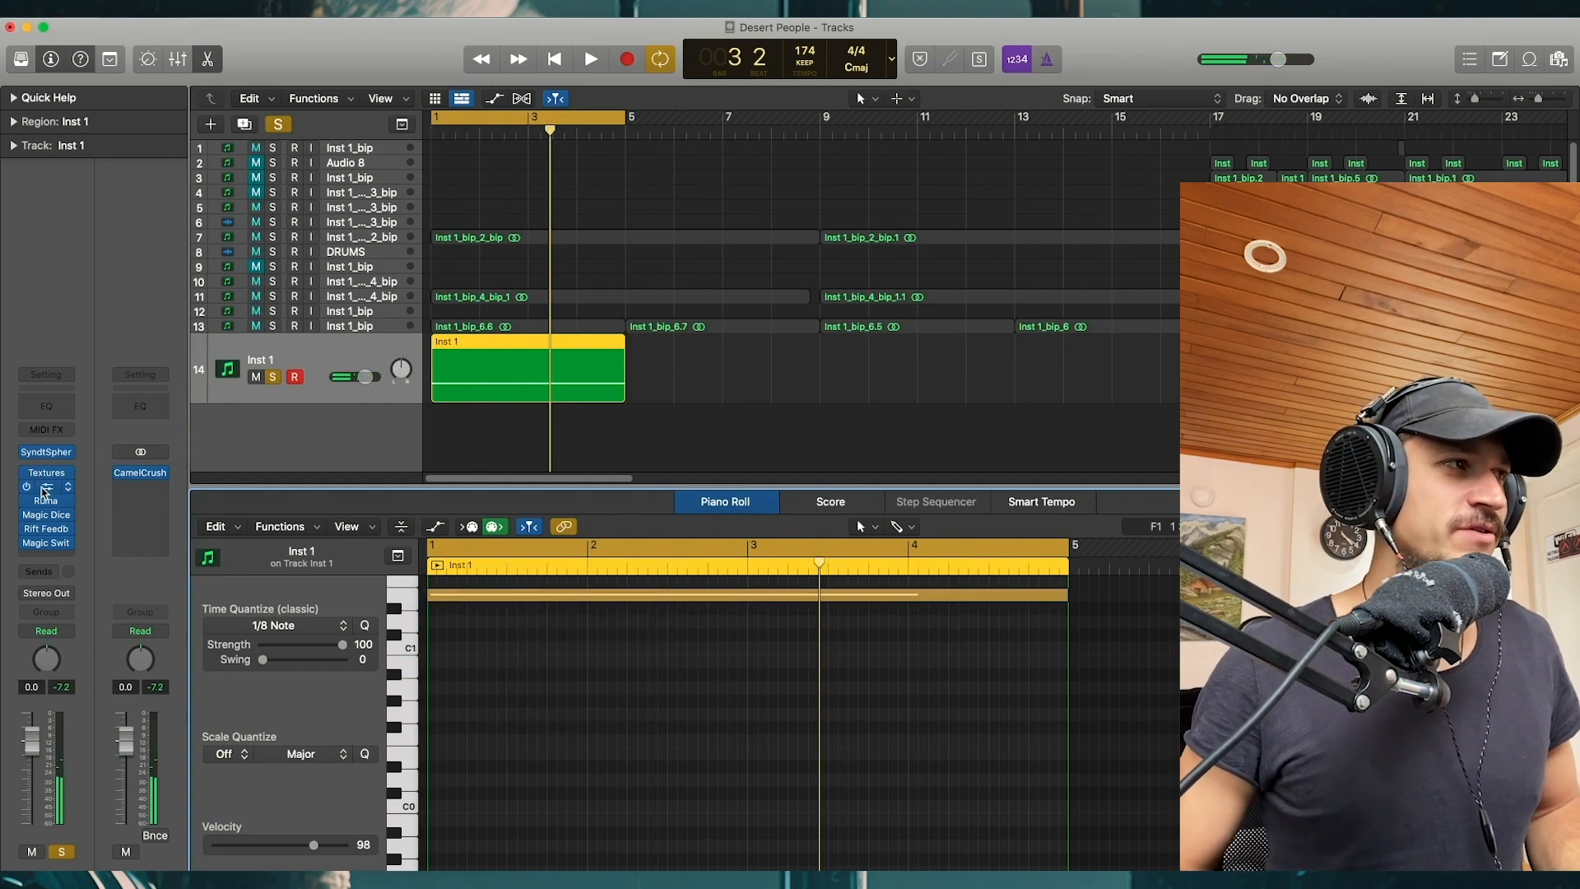
Step: Move SyndtSphere's blend almost entirely onto Slem, at about 91%, while listening, and close the synth
click(49, 454)
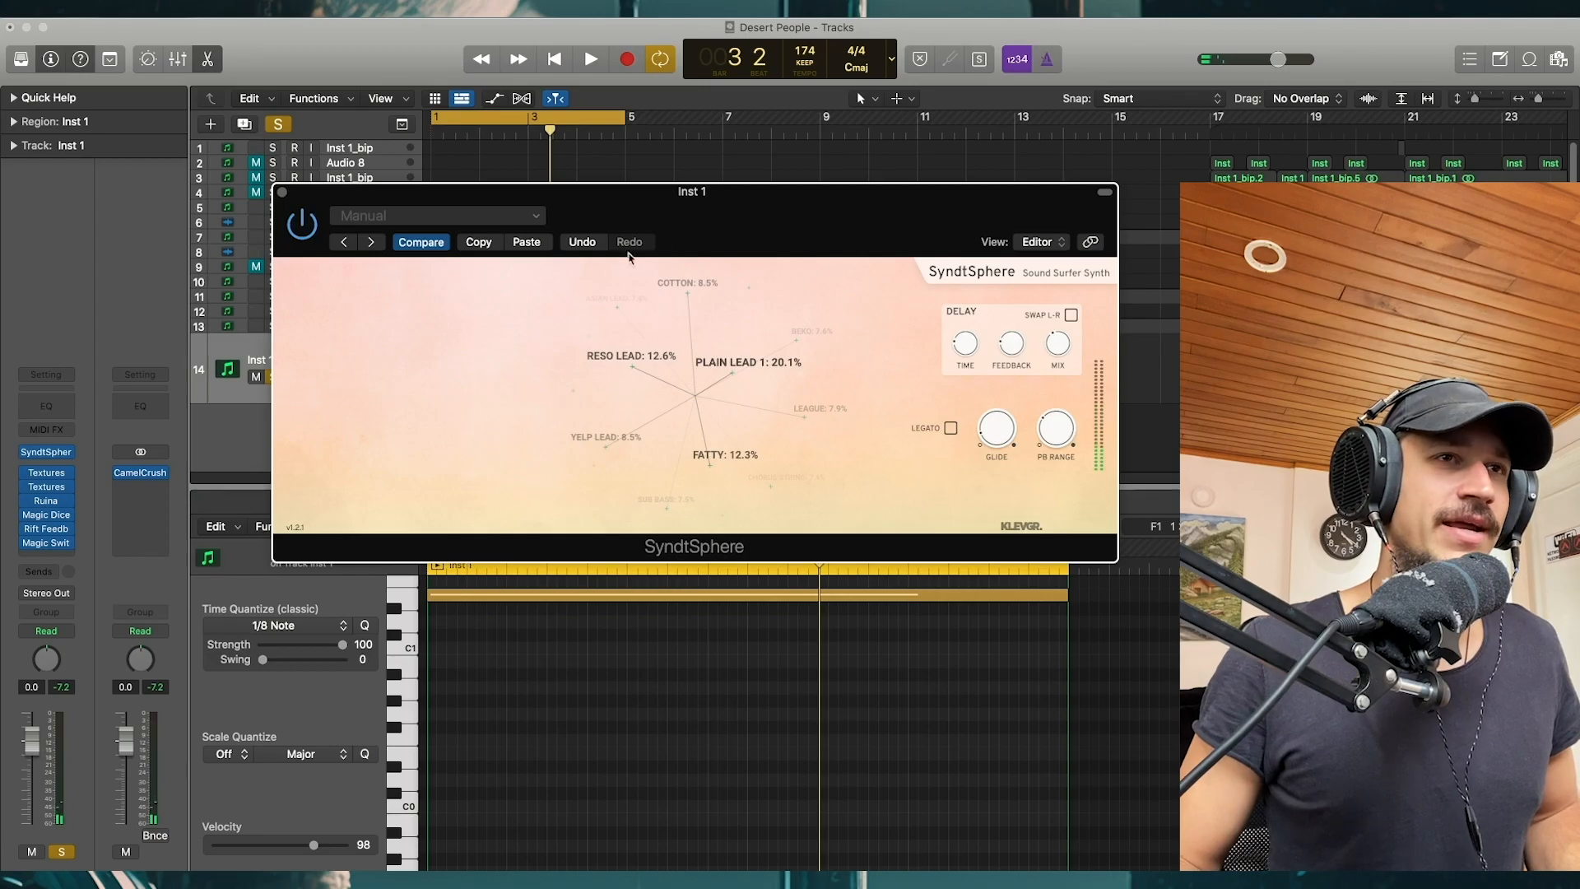
drag(701, 194, 659, 170)
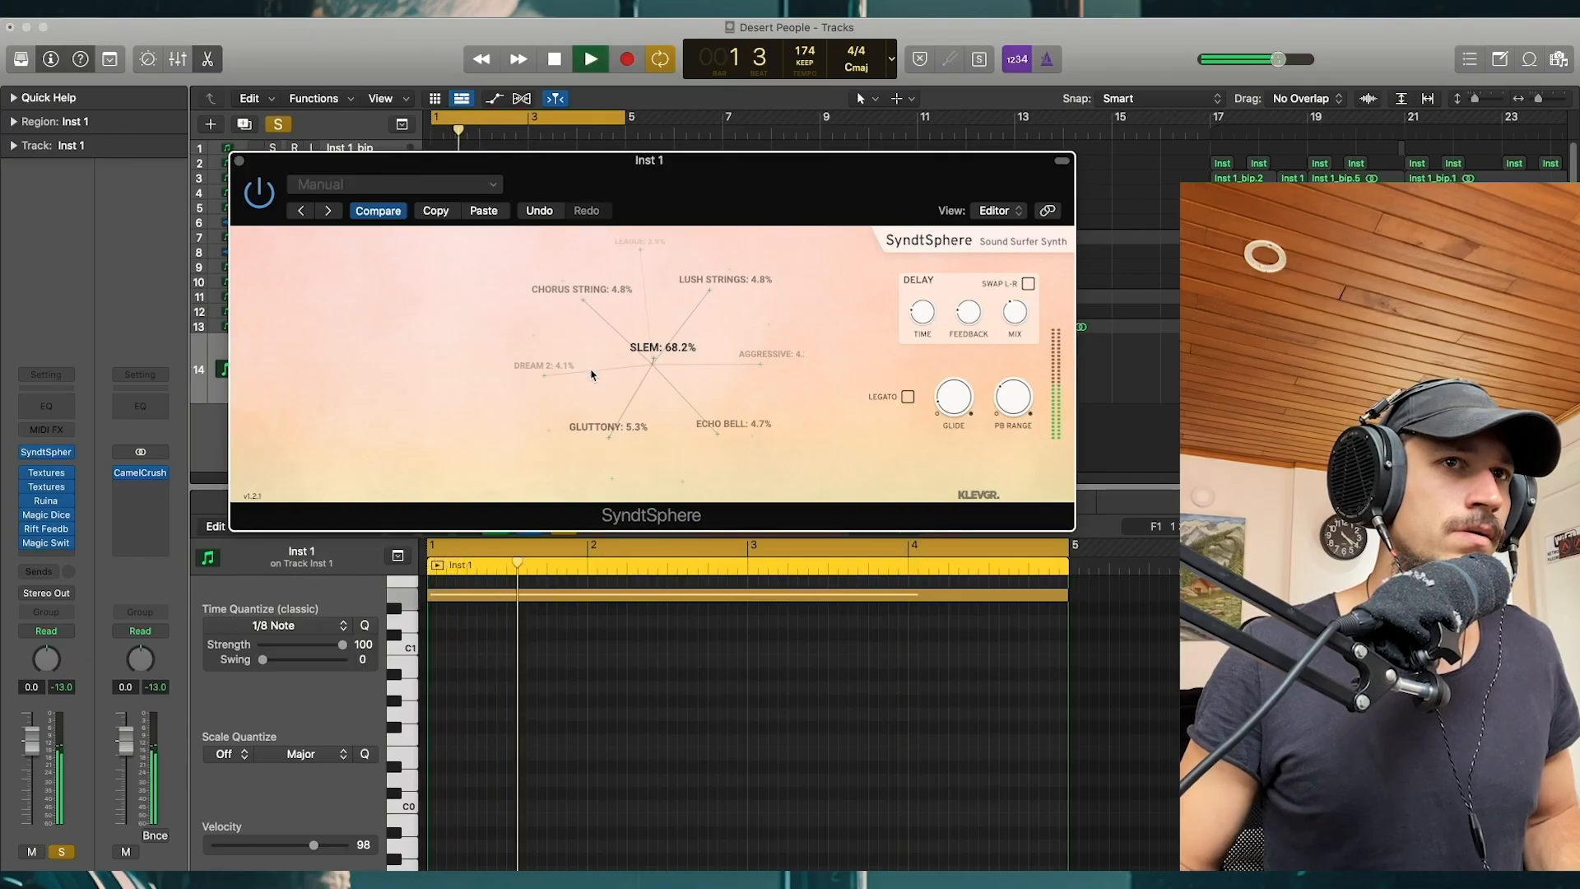
drag(657, 363, 656, 366)
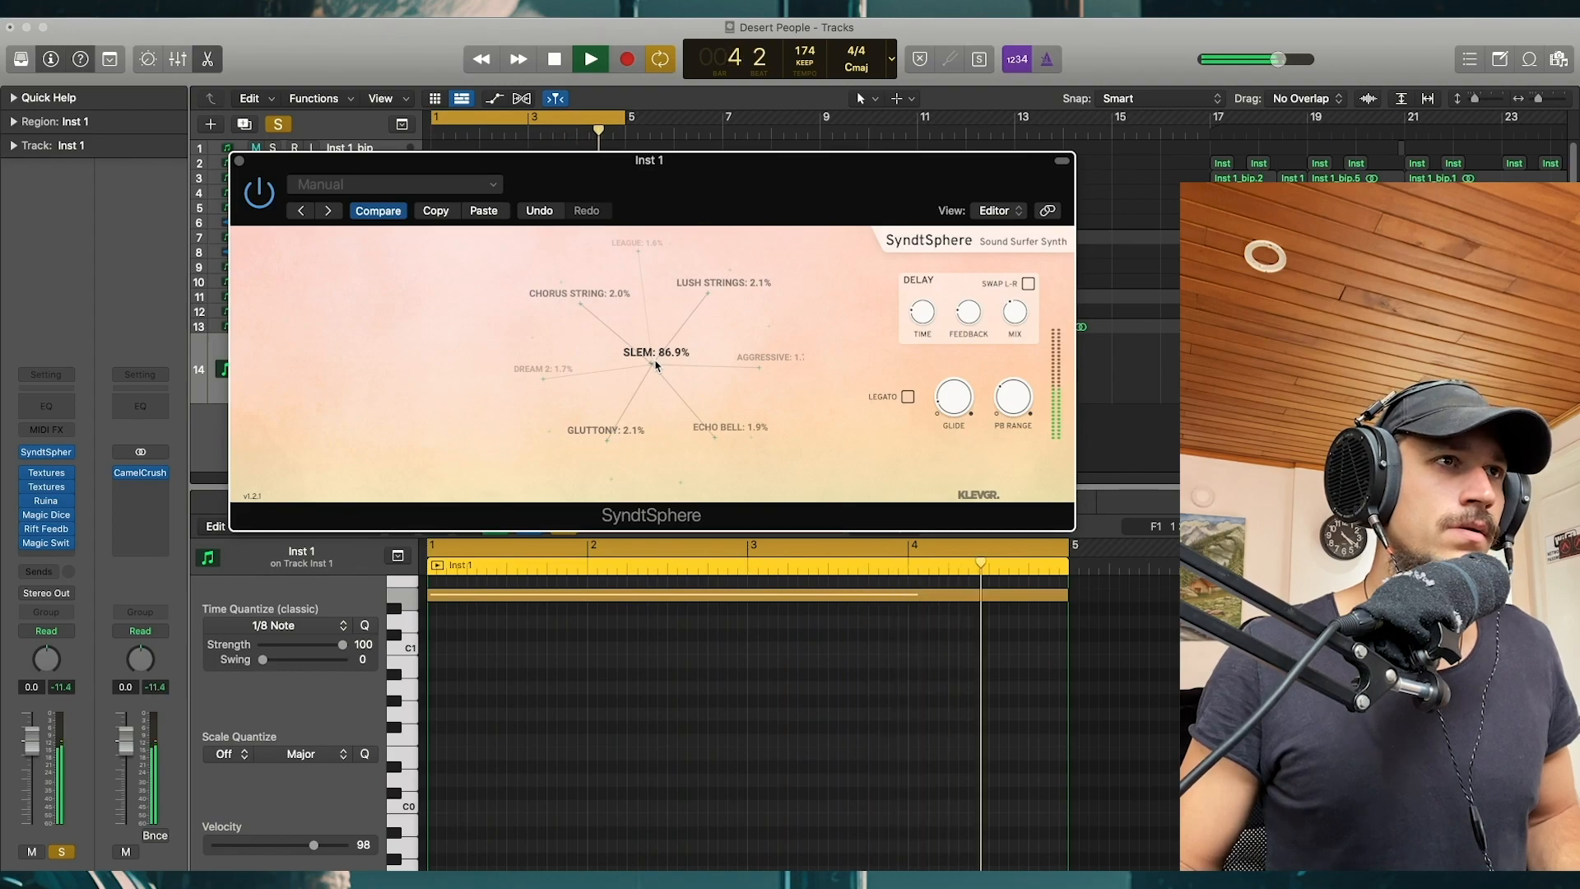
drag(656, 362, 657, 362)
key(space)
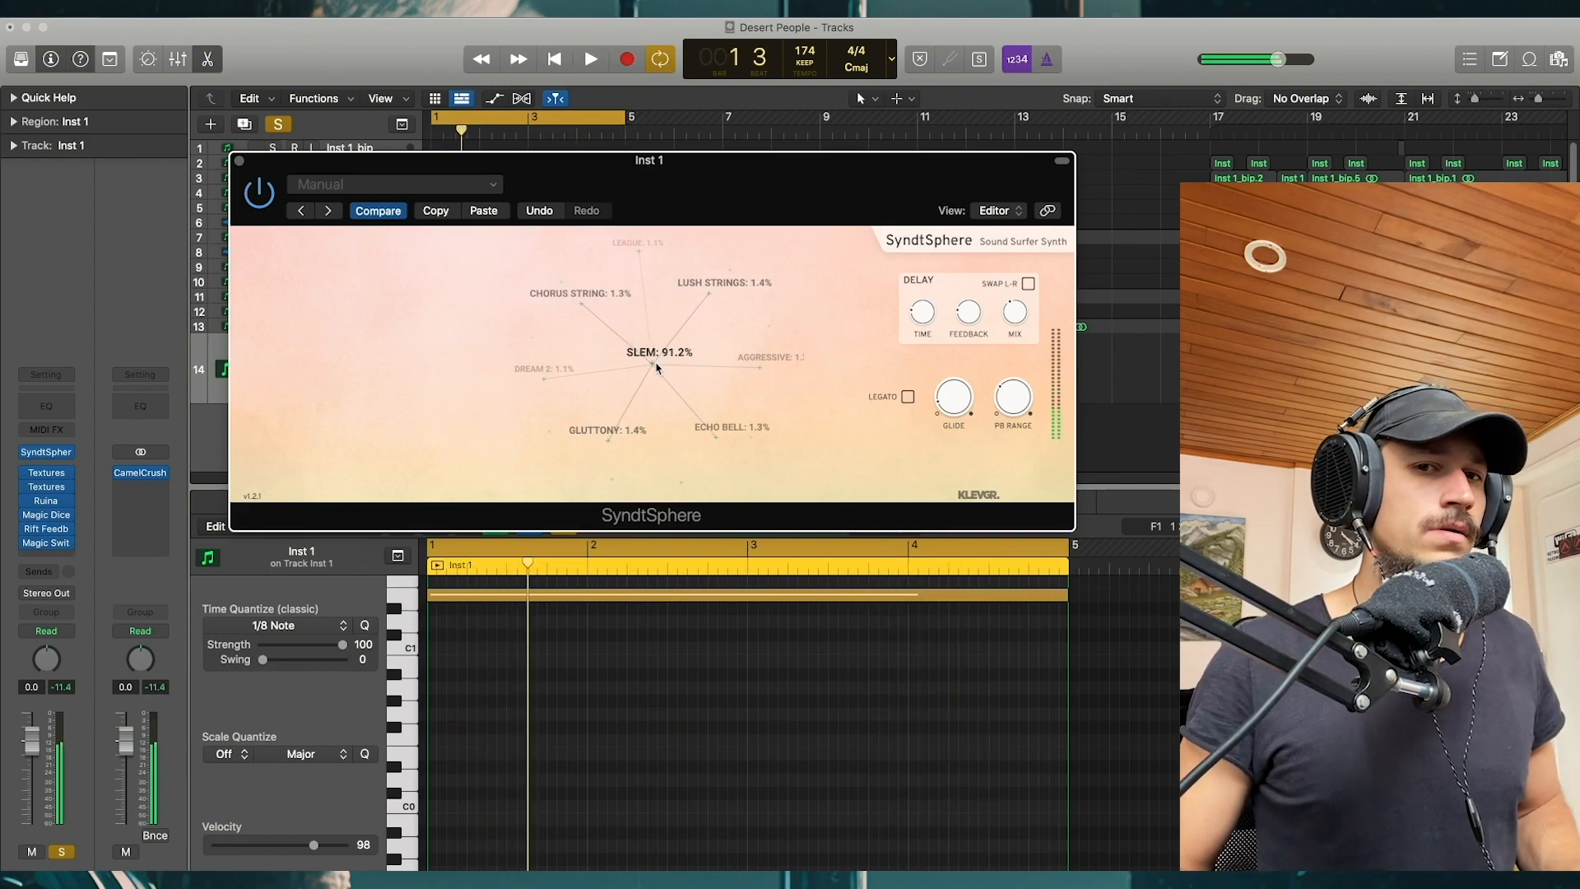
click(239, 161)
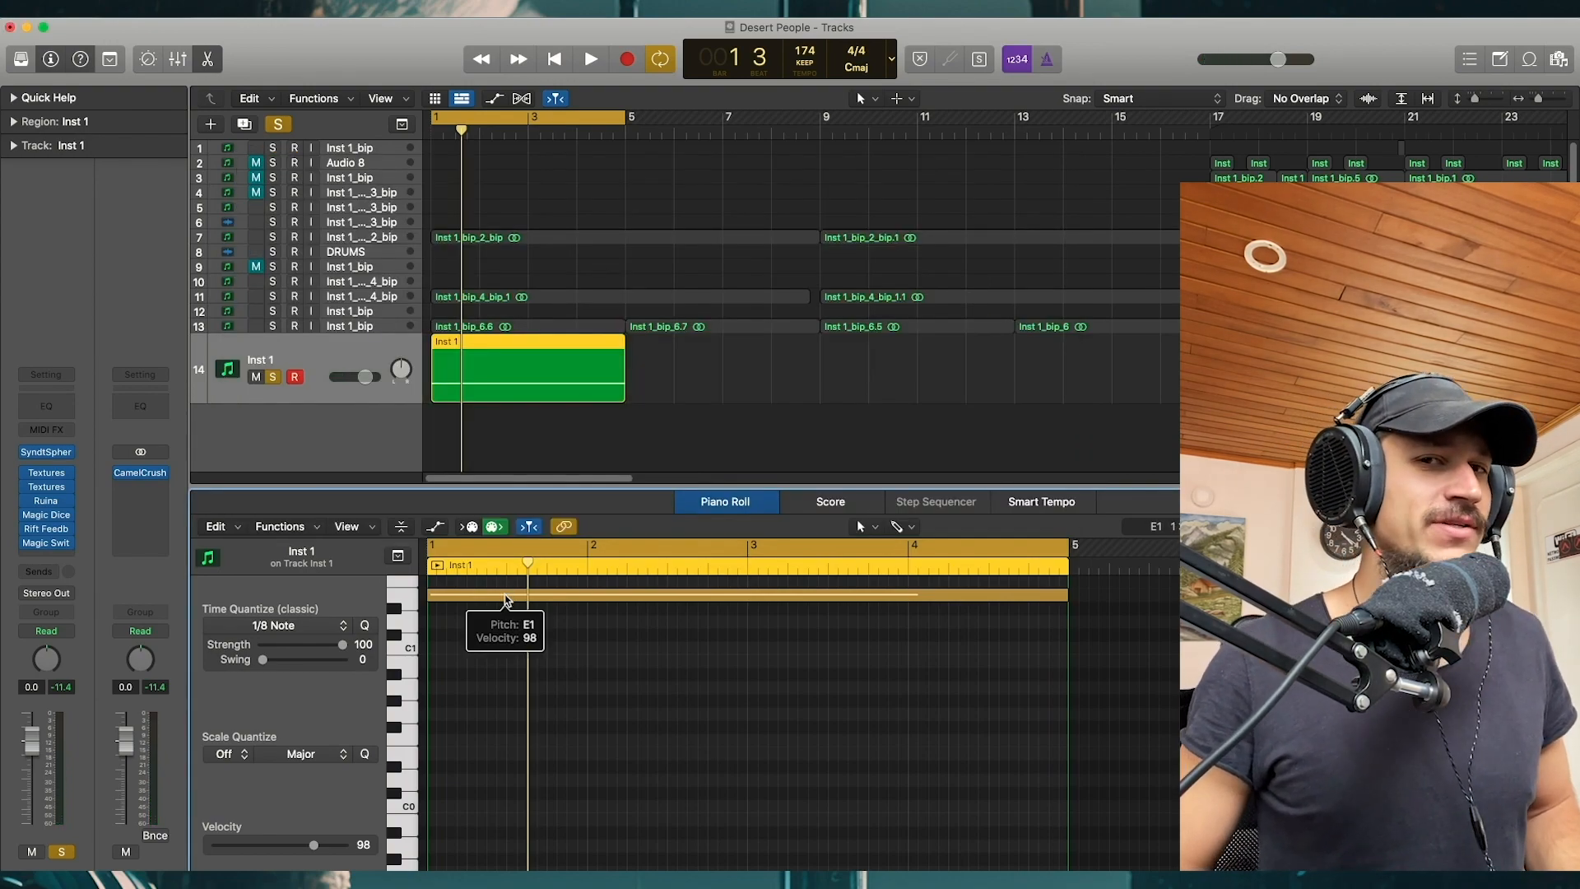
Step: Try the sustained note one octave lower at E0 during playback and undo the transposition
drag(506, 603, 503, 741)
click(496, 705)
key(space)
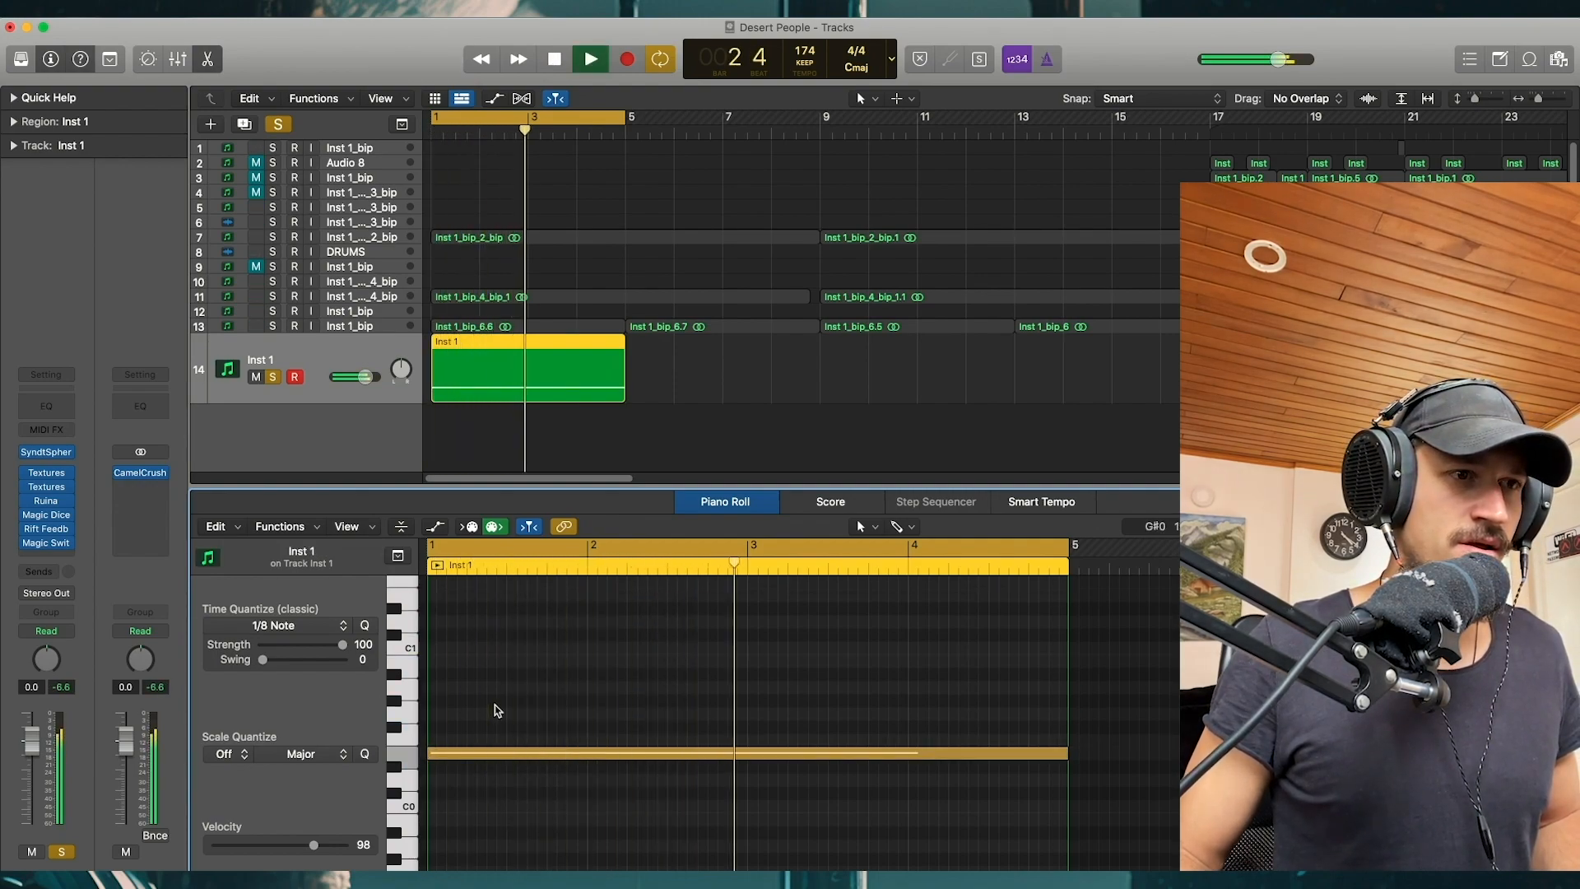
key(super+z)
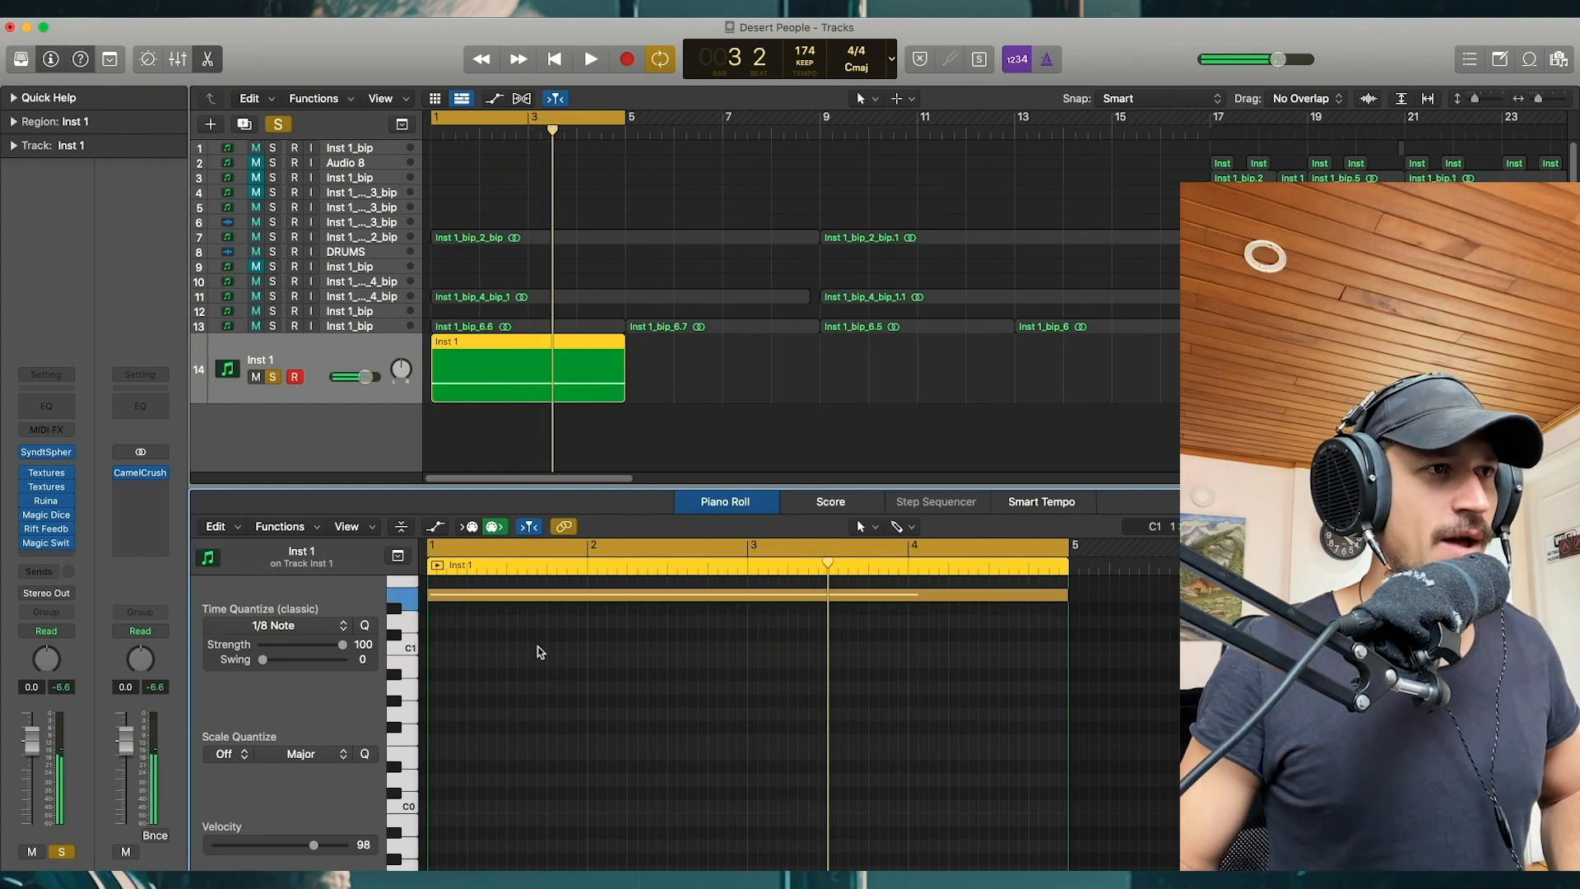
Step: Lower Magic Dice's Mix slightly on the Inst 1 track and compare the sound during playback
key(space)
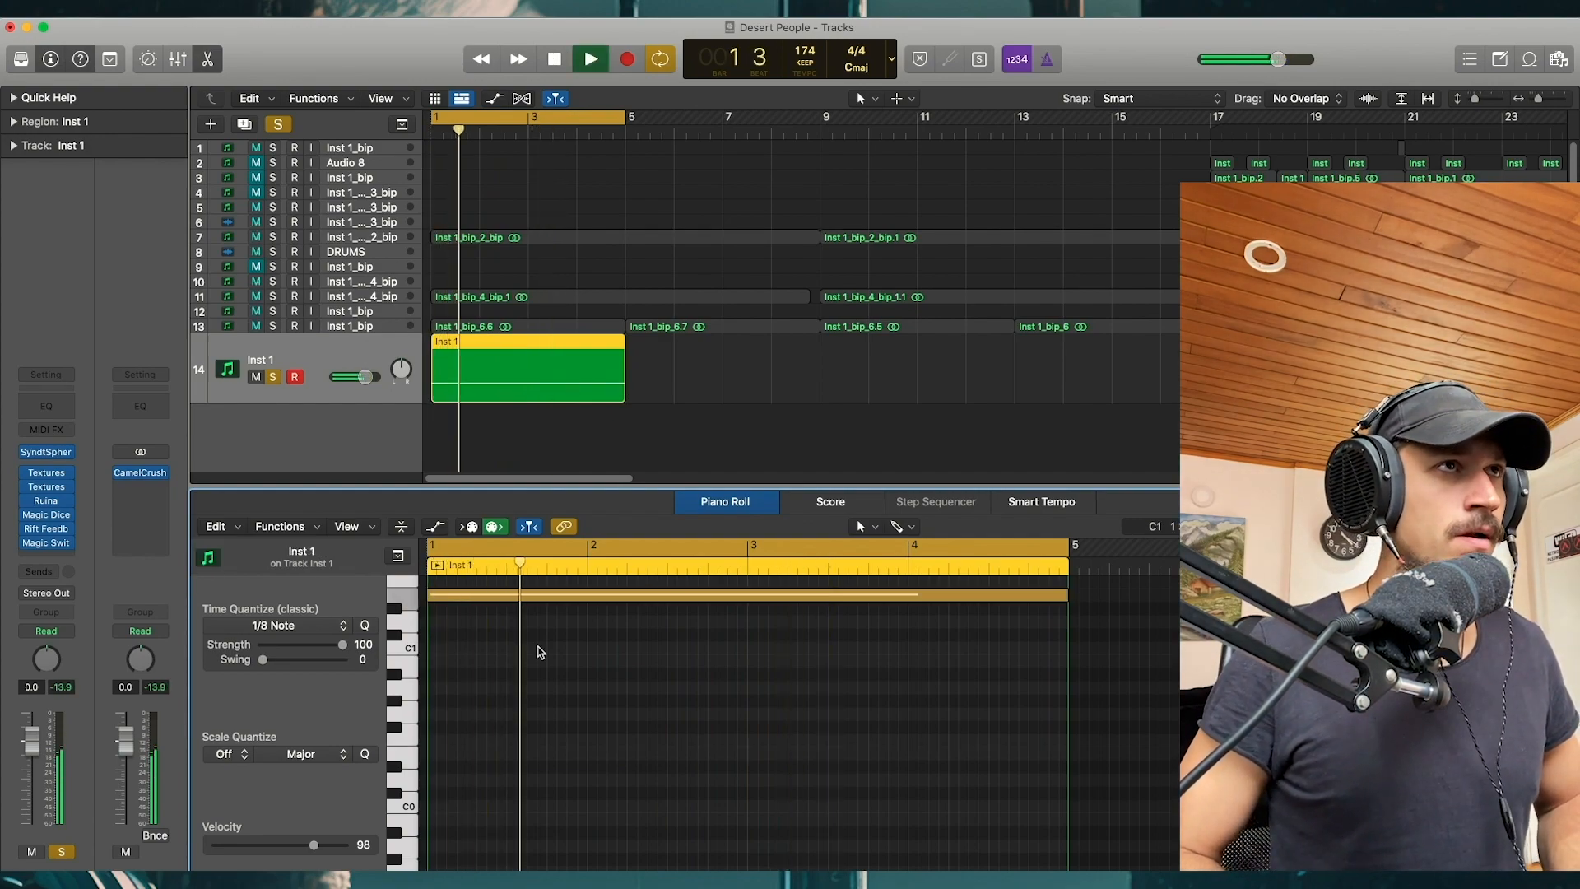
key(space)
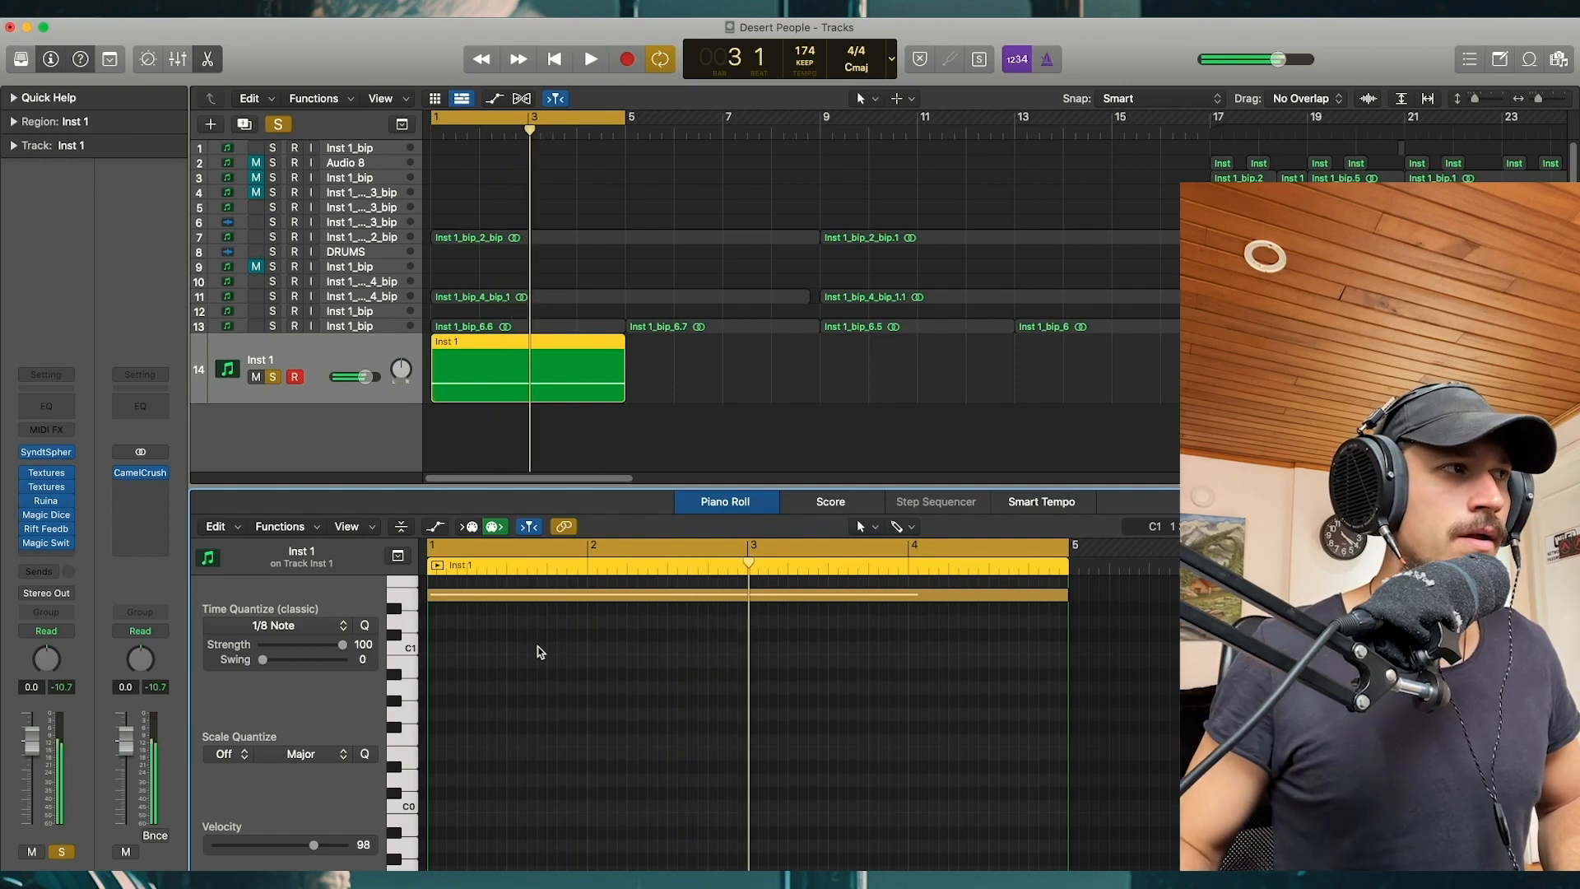
click(51, 517)
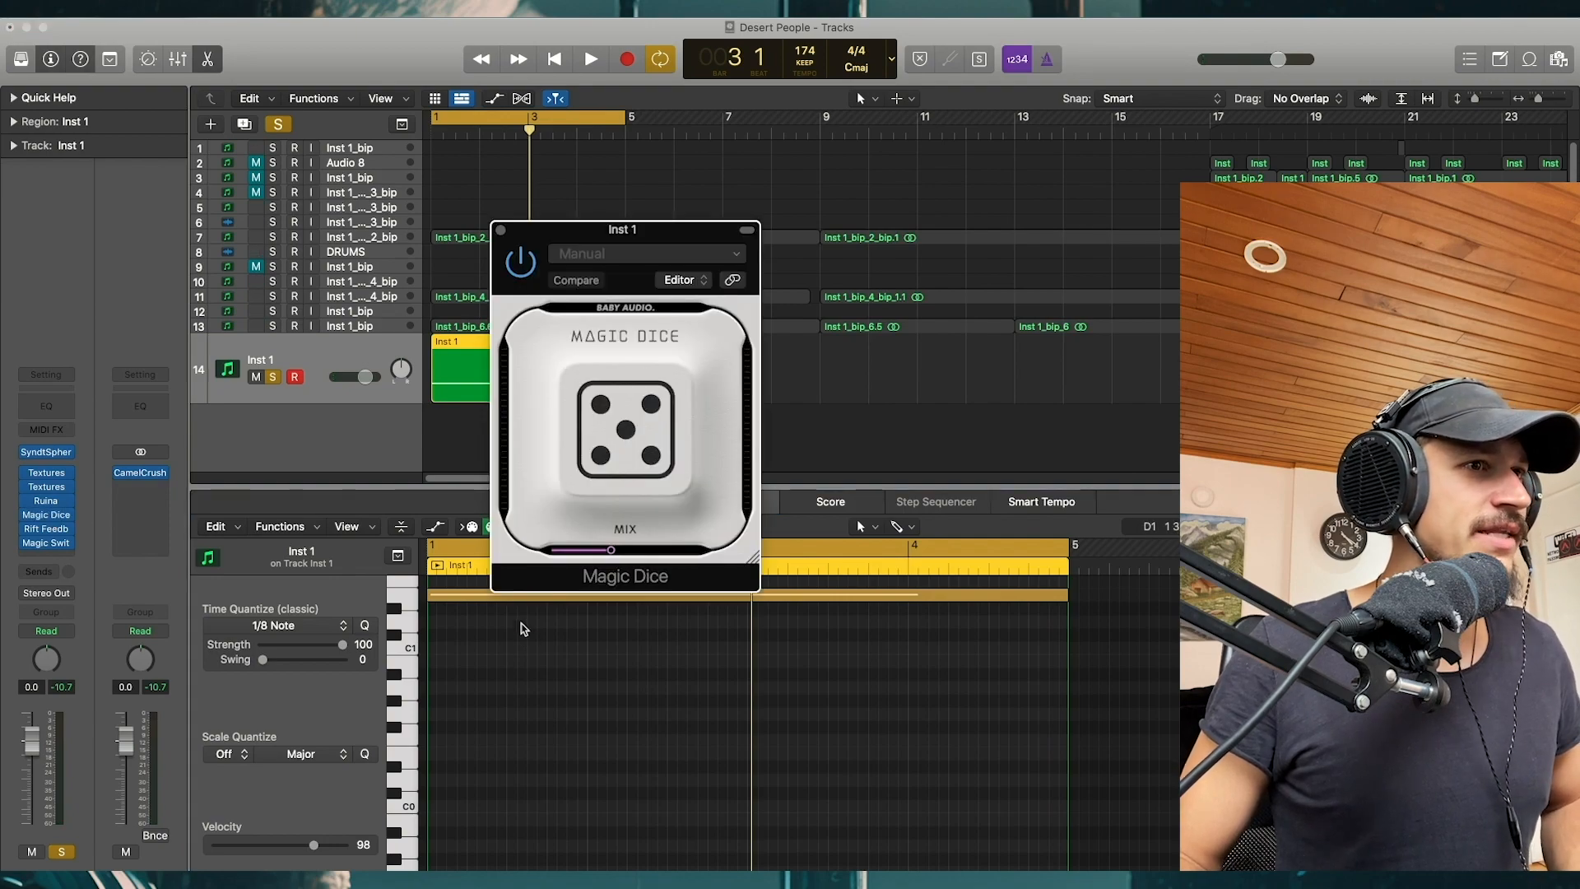
drag(616, 552, 599, 552)
key(space)
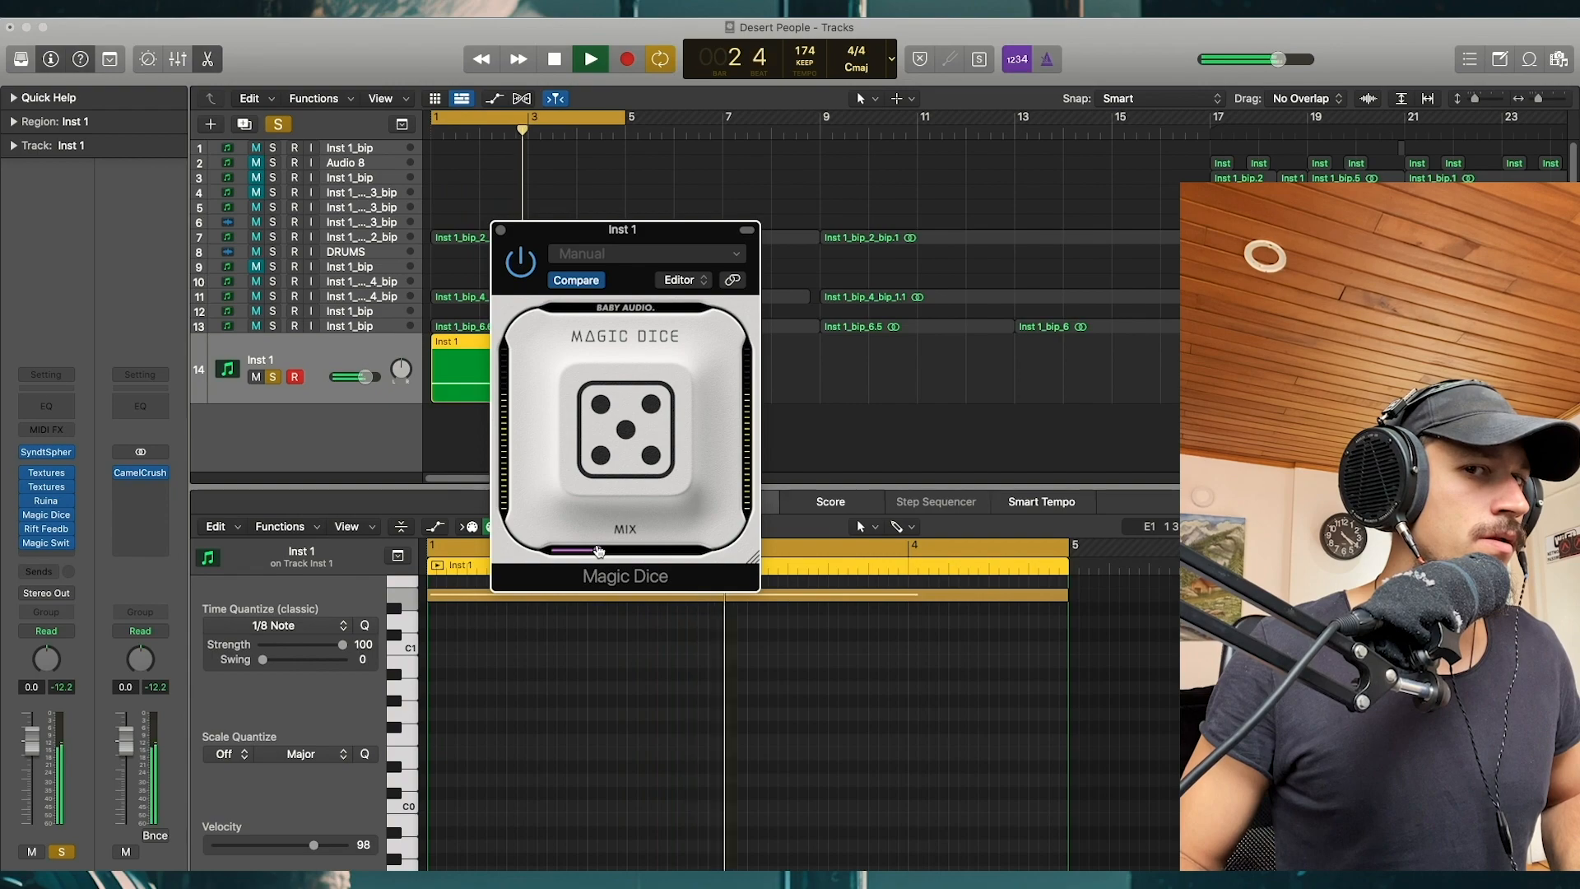
key(space)
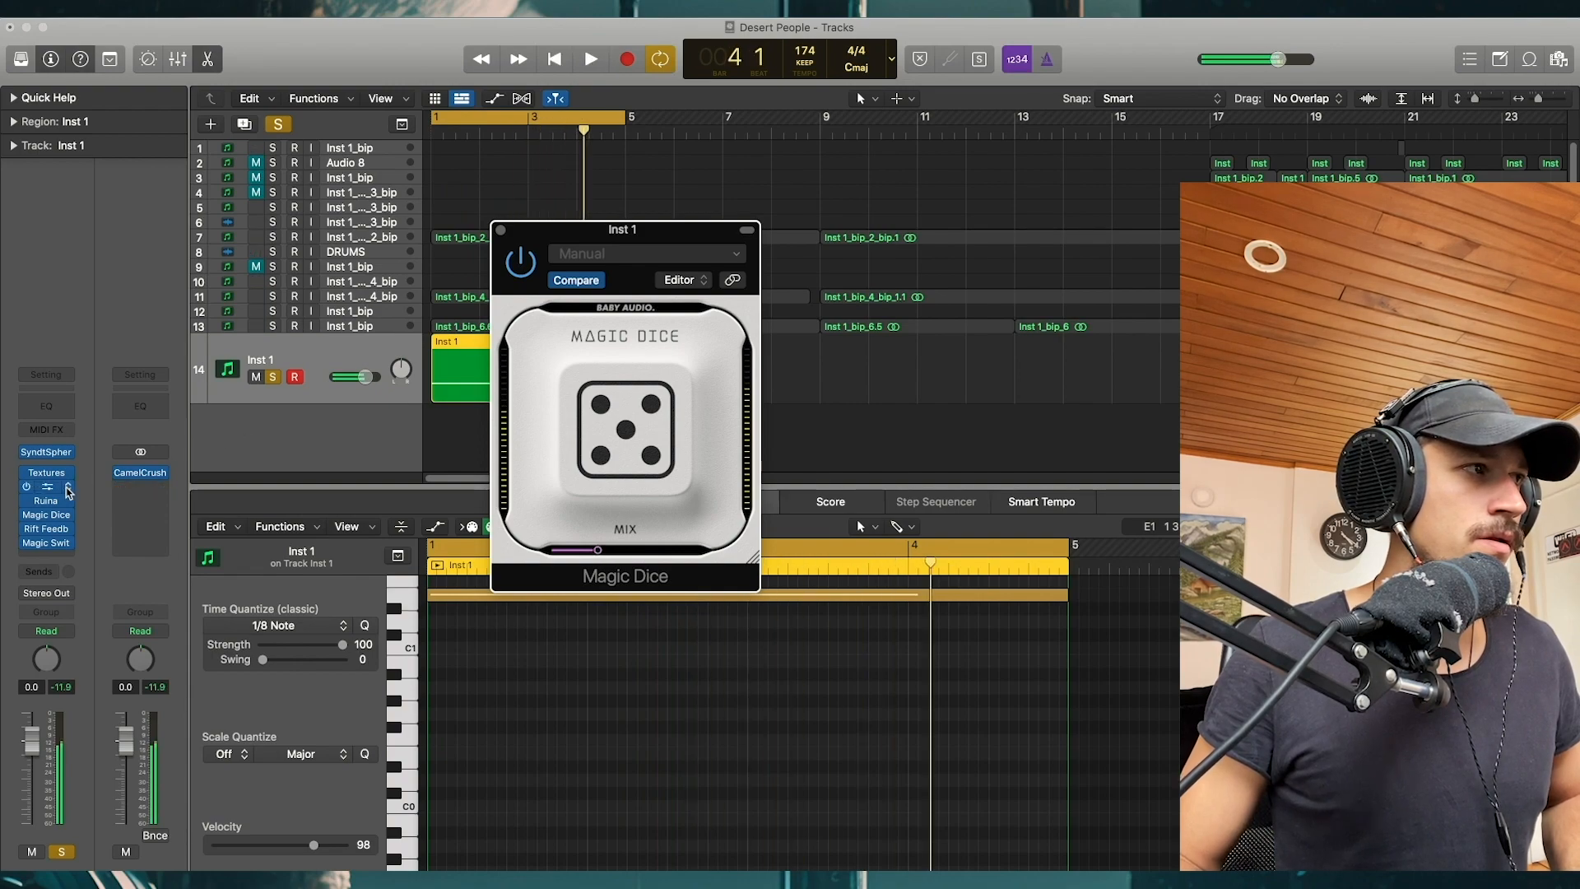
Step: Reduce the Master level of the Coffee Shop texture in Textures slightly, audition it, and close the Textures and Magic Dice windows
click(49, 491)
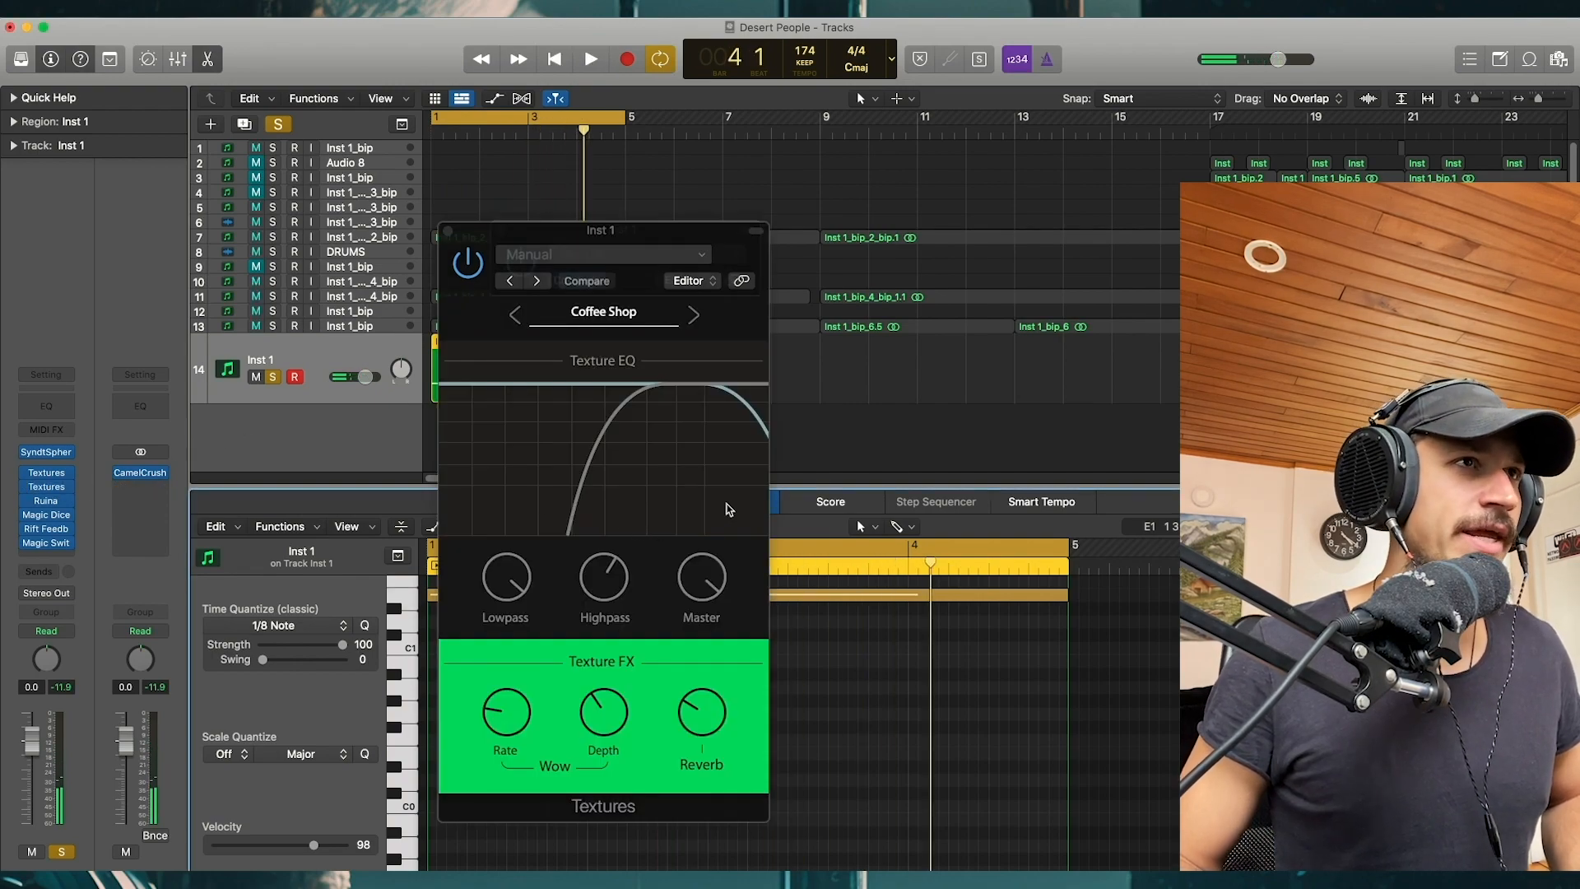
click(717, 575)
key(space)
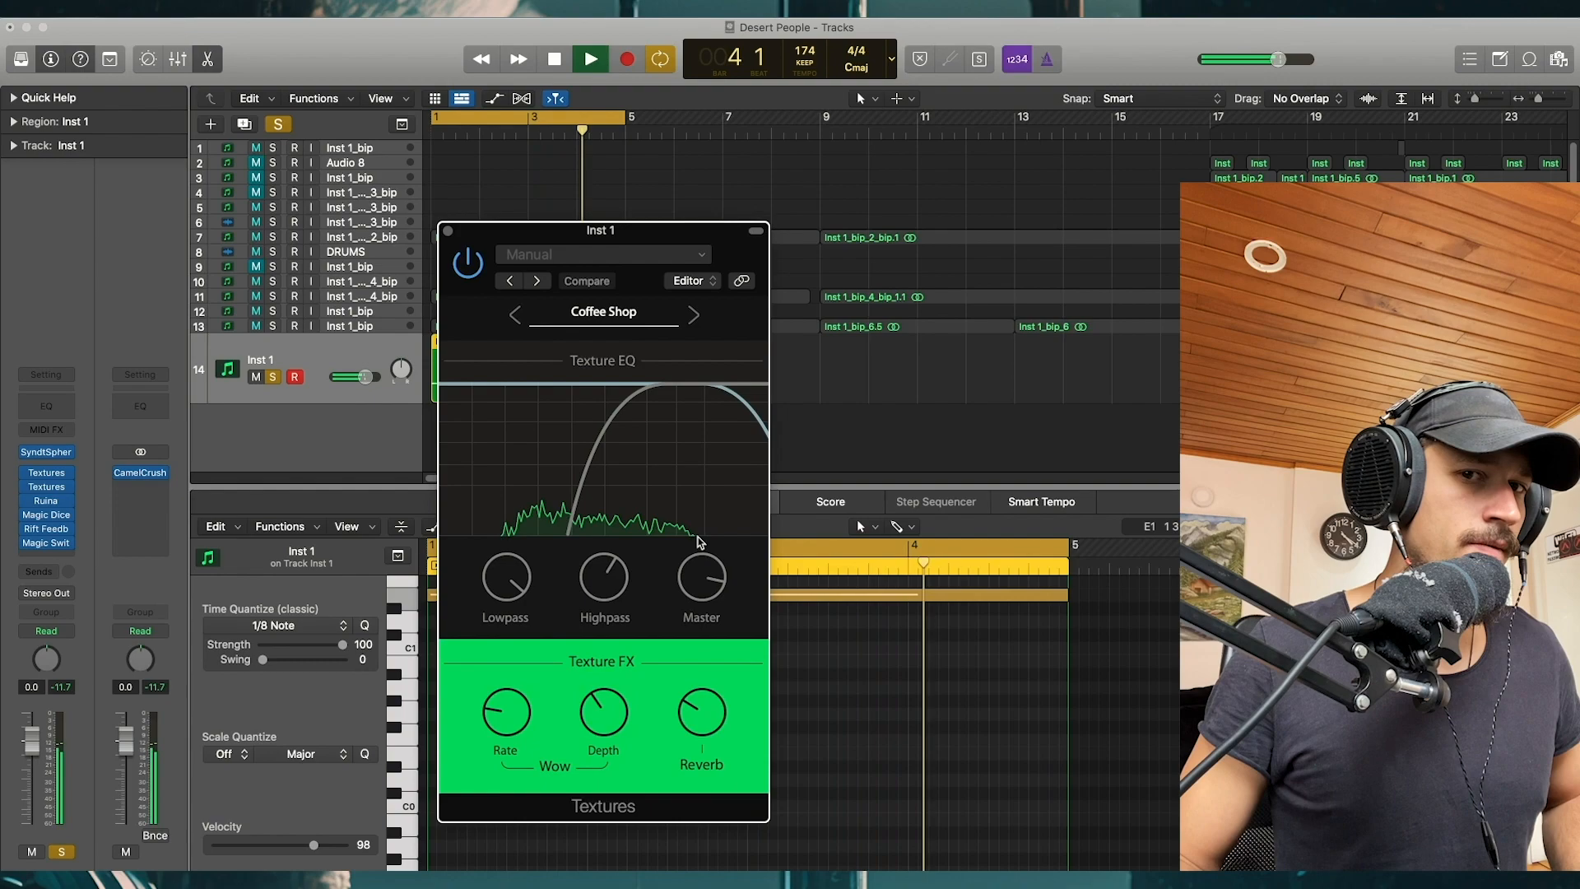
key(space)
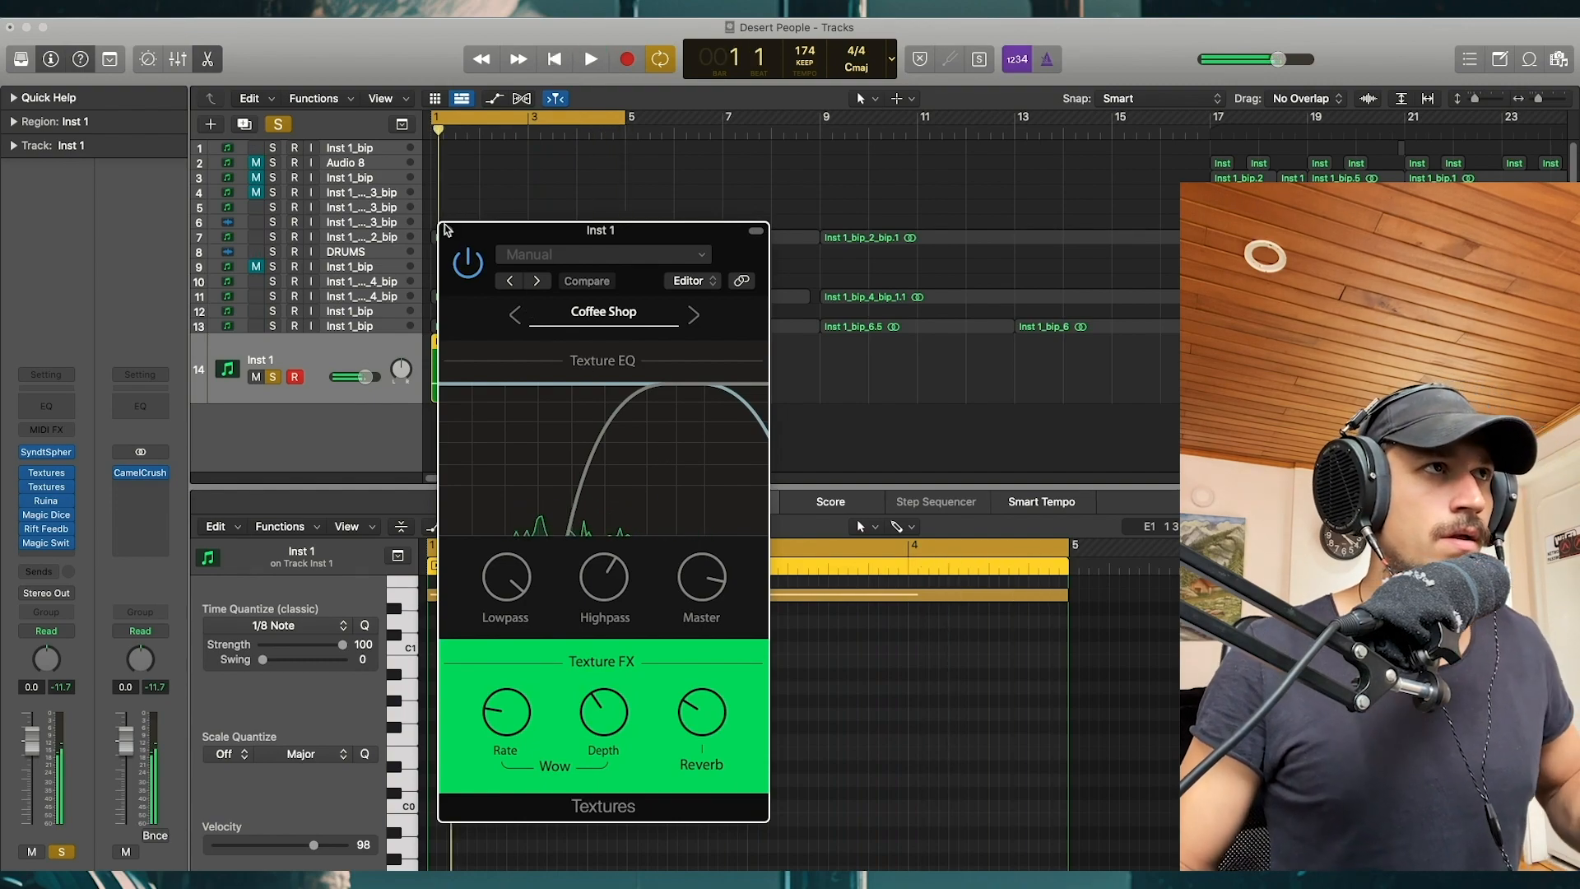
click(449, 231)
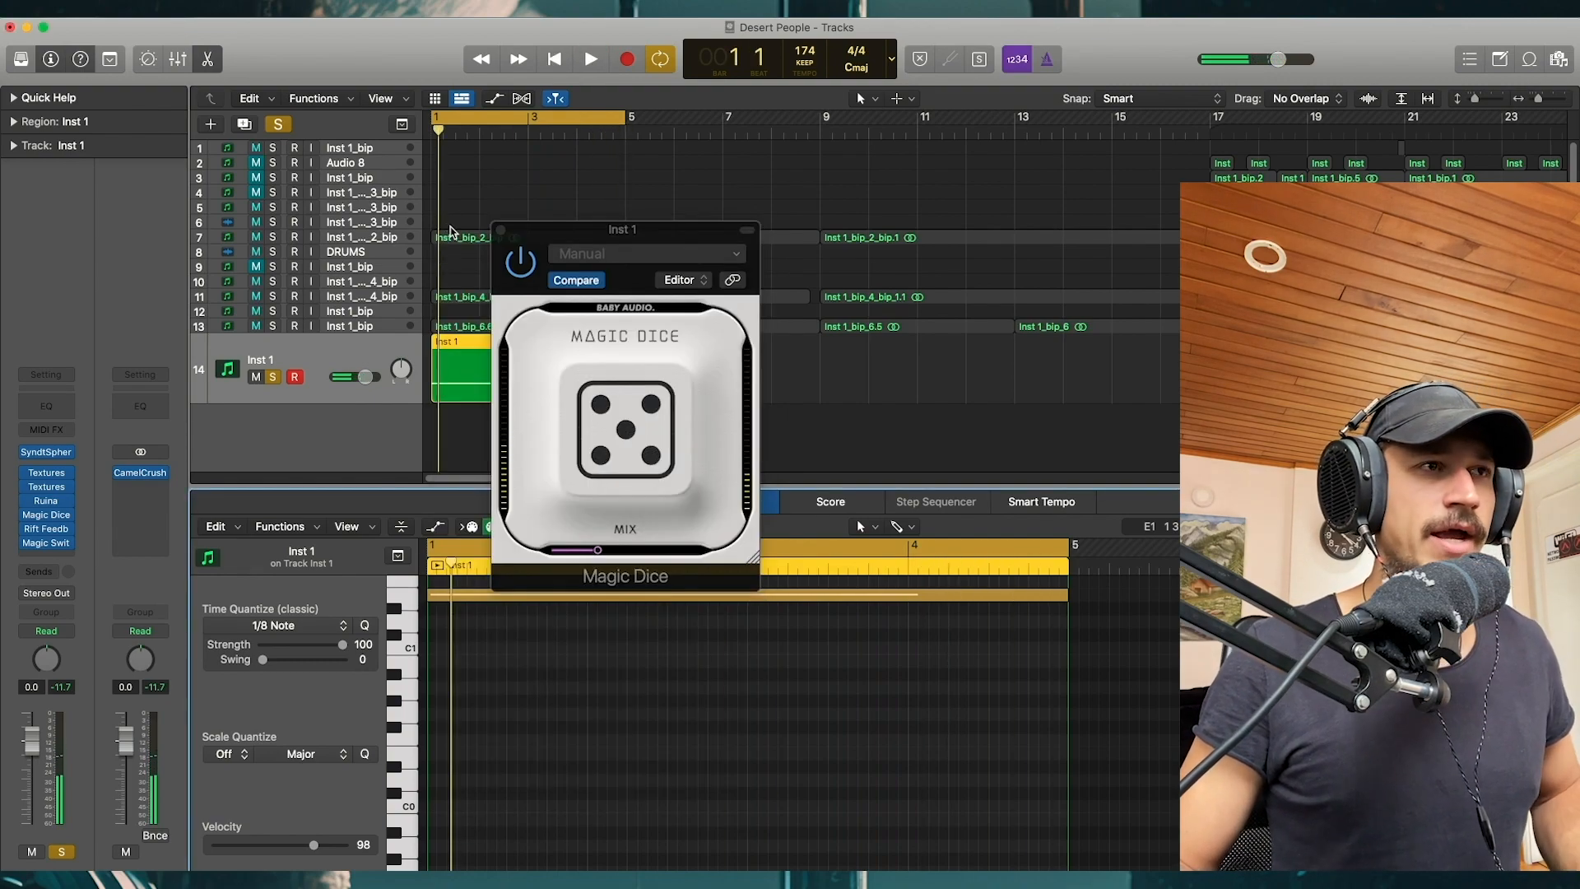
click(501, 231)
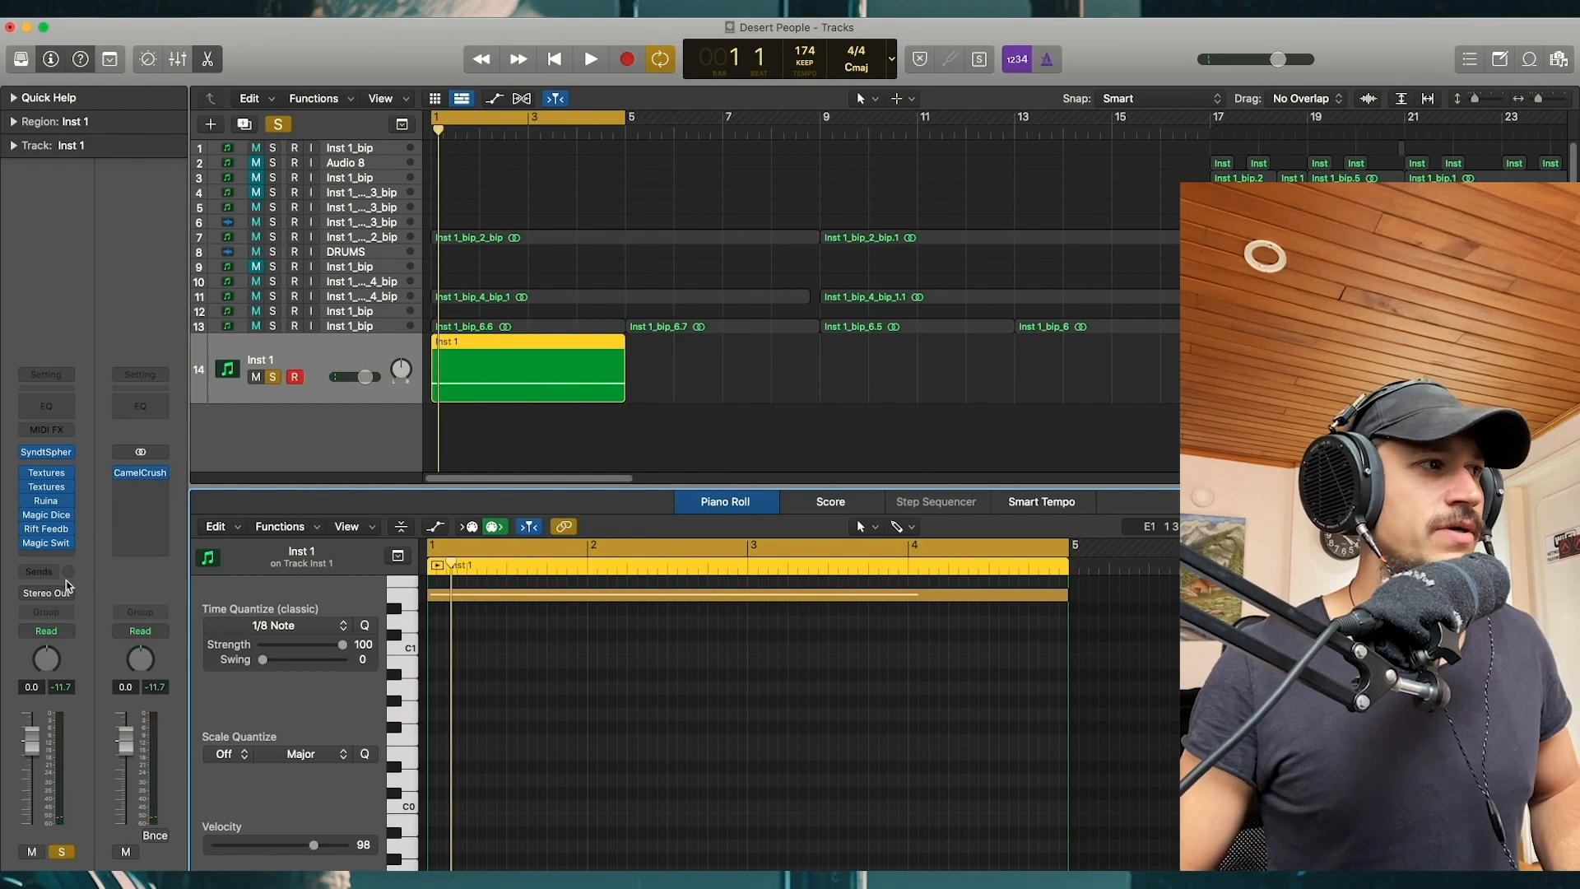
Step: Add a Channel EQ to the Inst 1 track and set its high shelf to about +5.9 dB at 915 Hz during playback
click(68, 406)
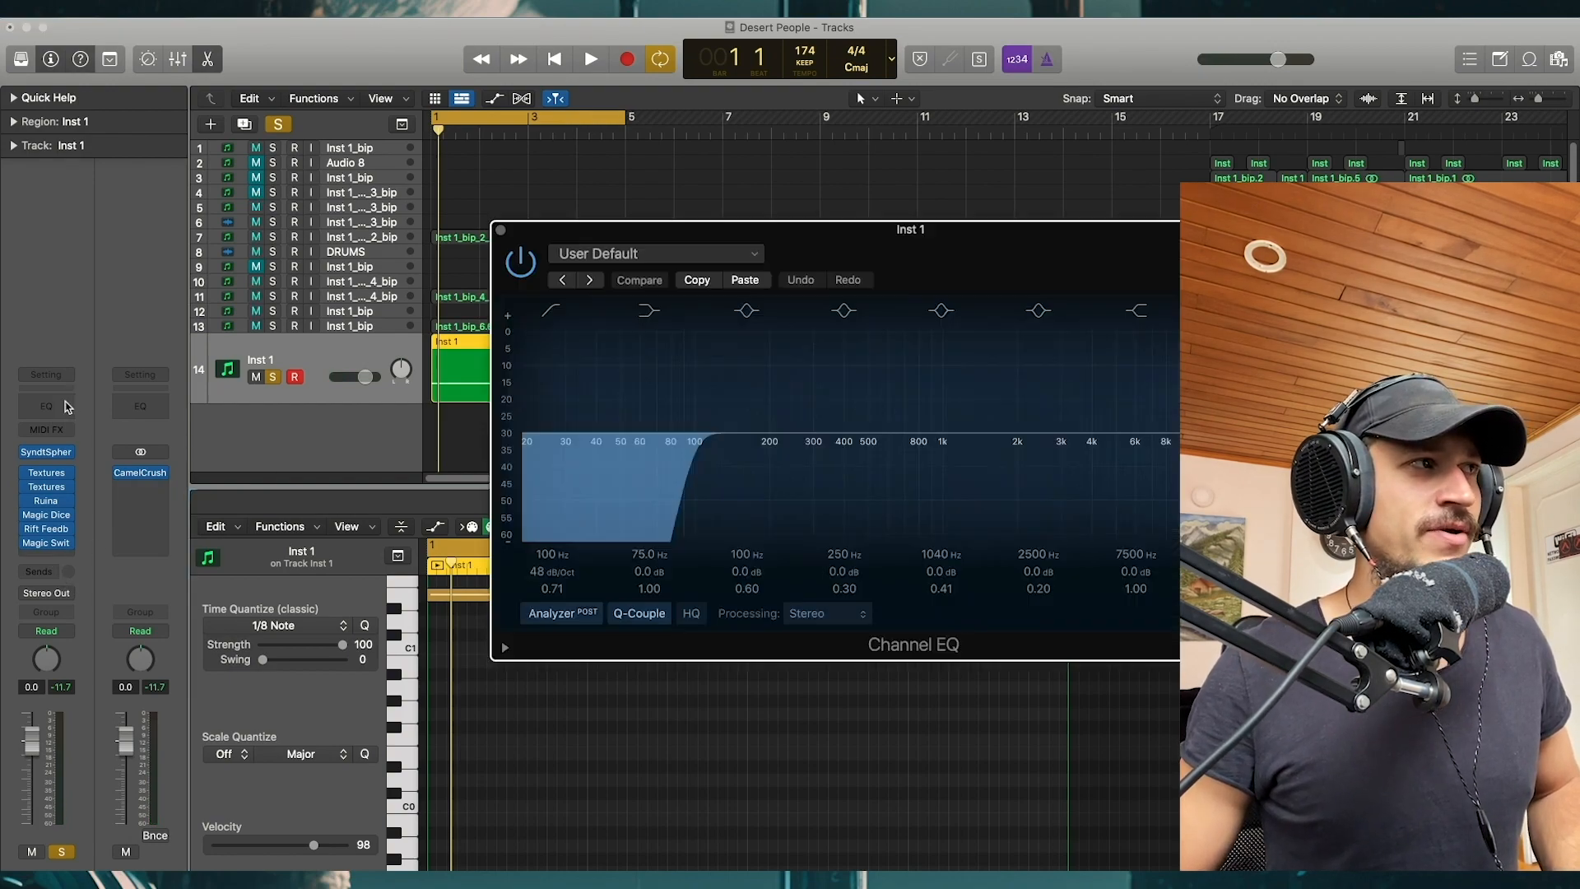
key(space)
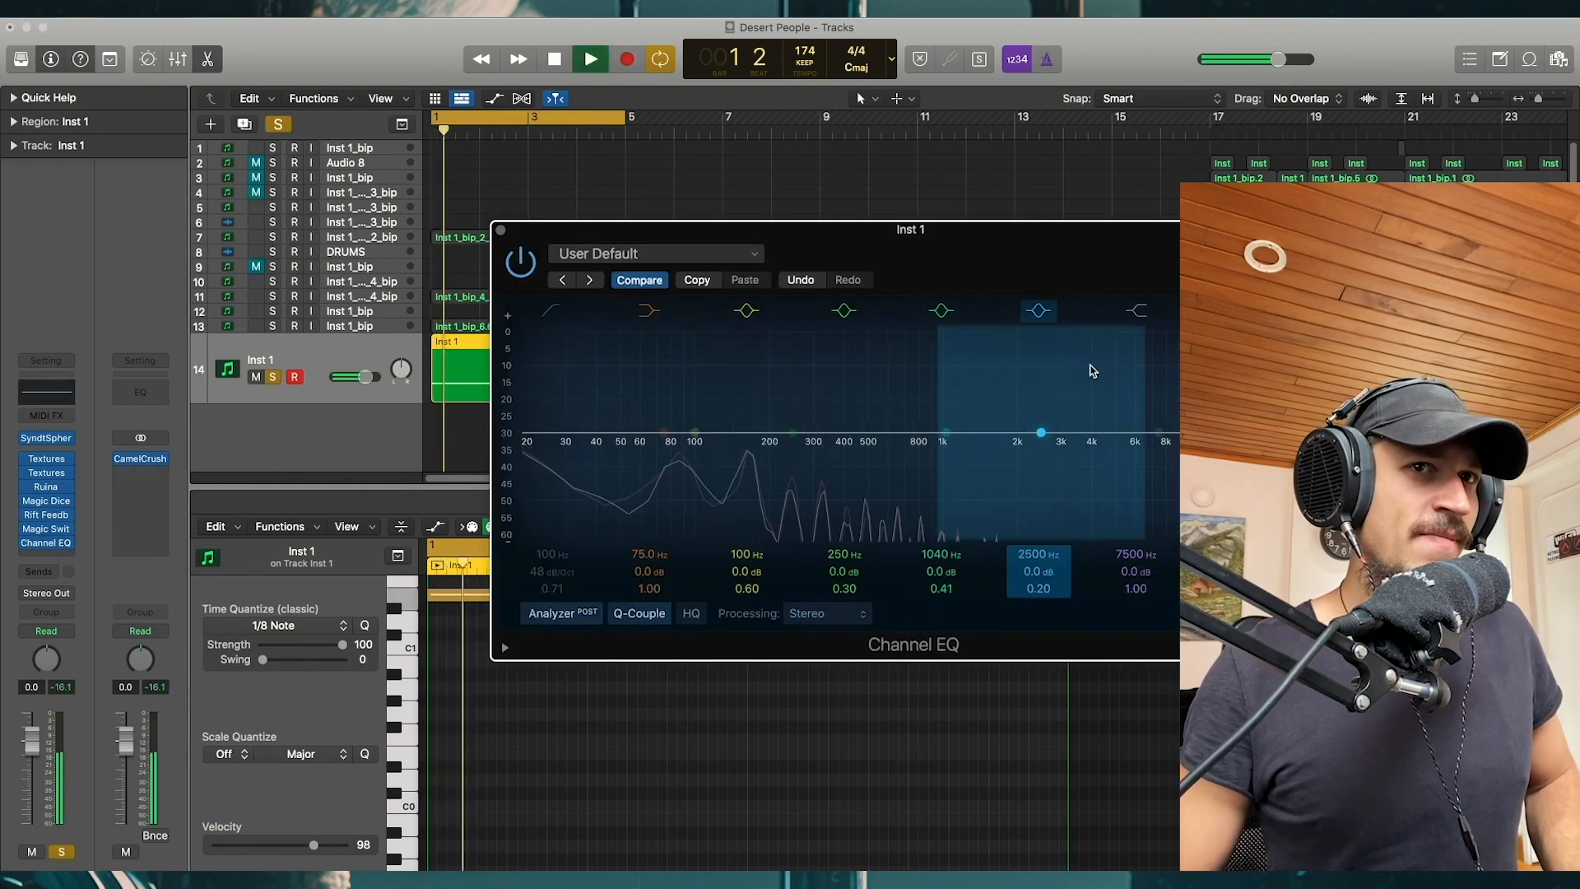
drag(1153, 433, 962, 368)
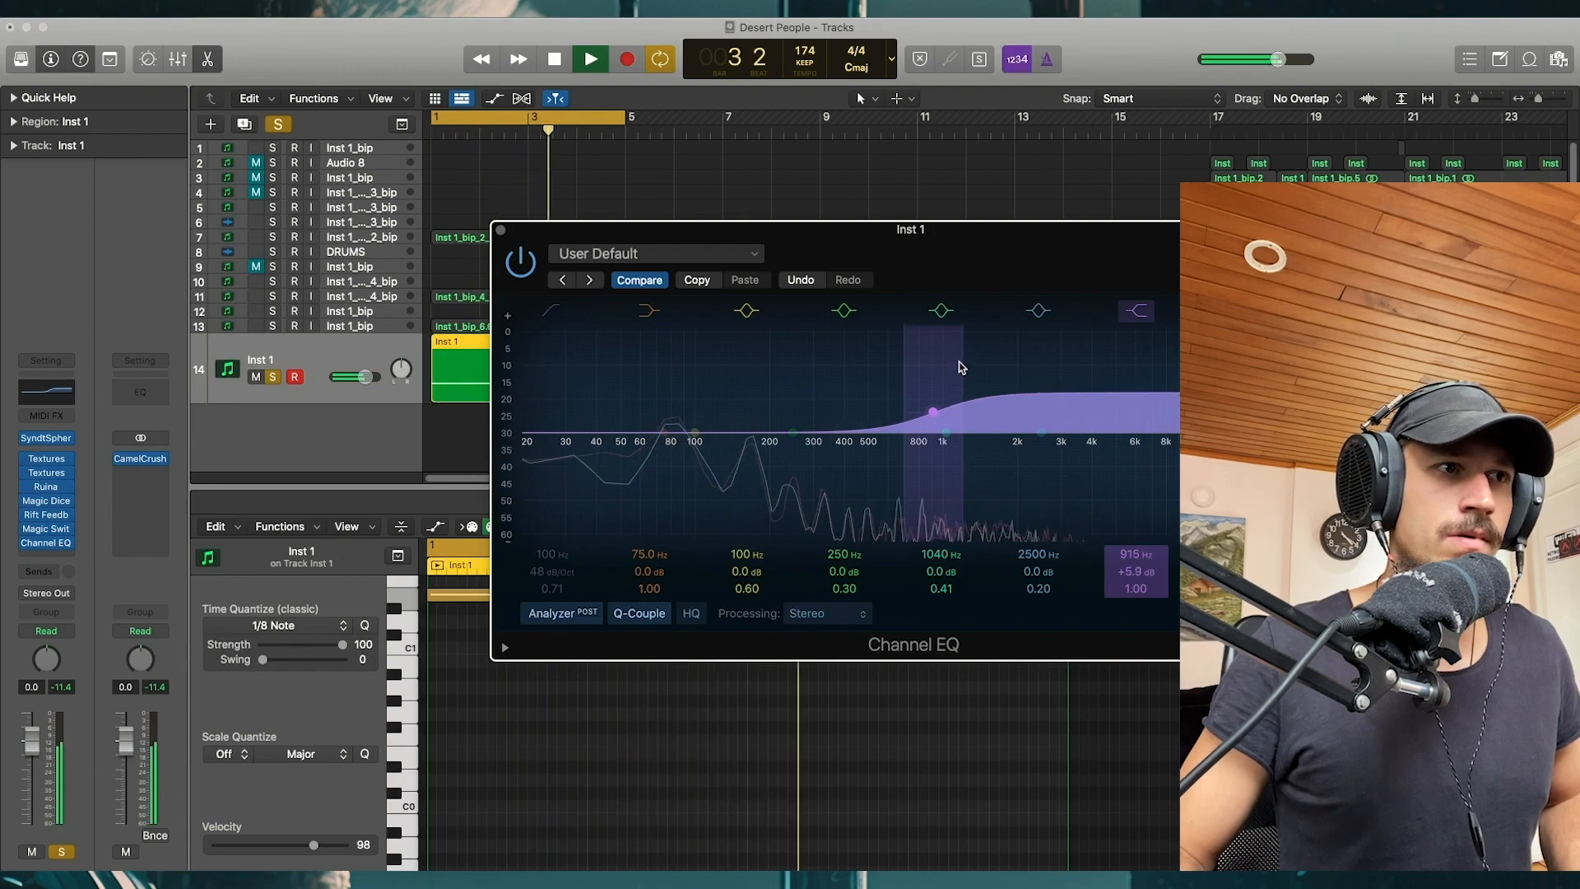
key(space)
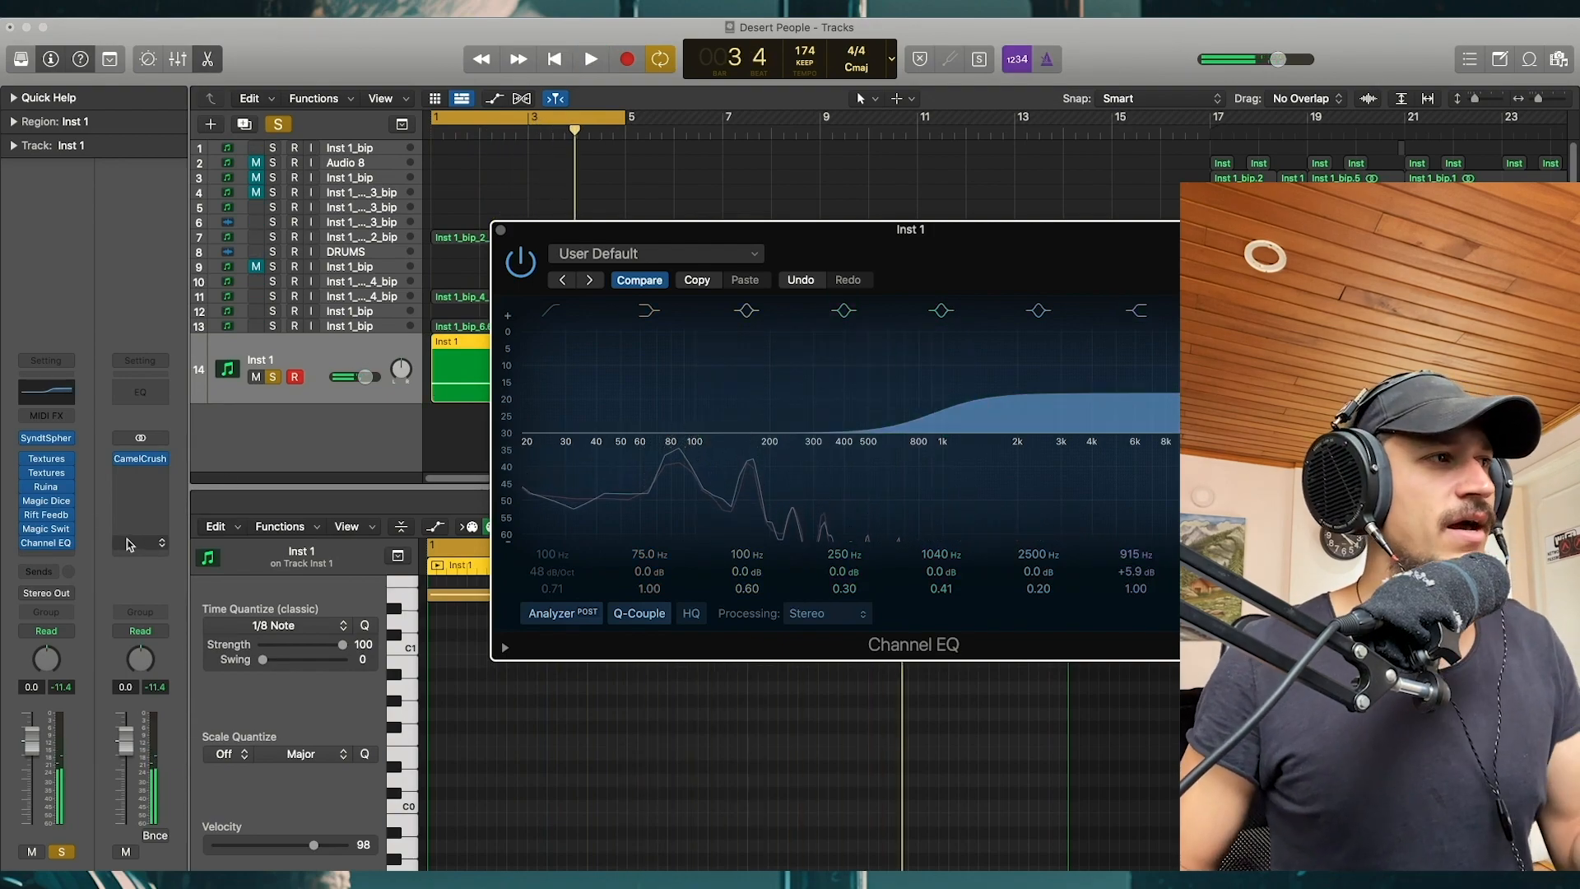
Step: Lower the Coffee Shop texture's Master to halfway, move the EQ high shelf to about +6.7 dB at 835 Hz, and close both plug-ins
click(46, 474)
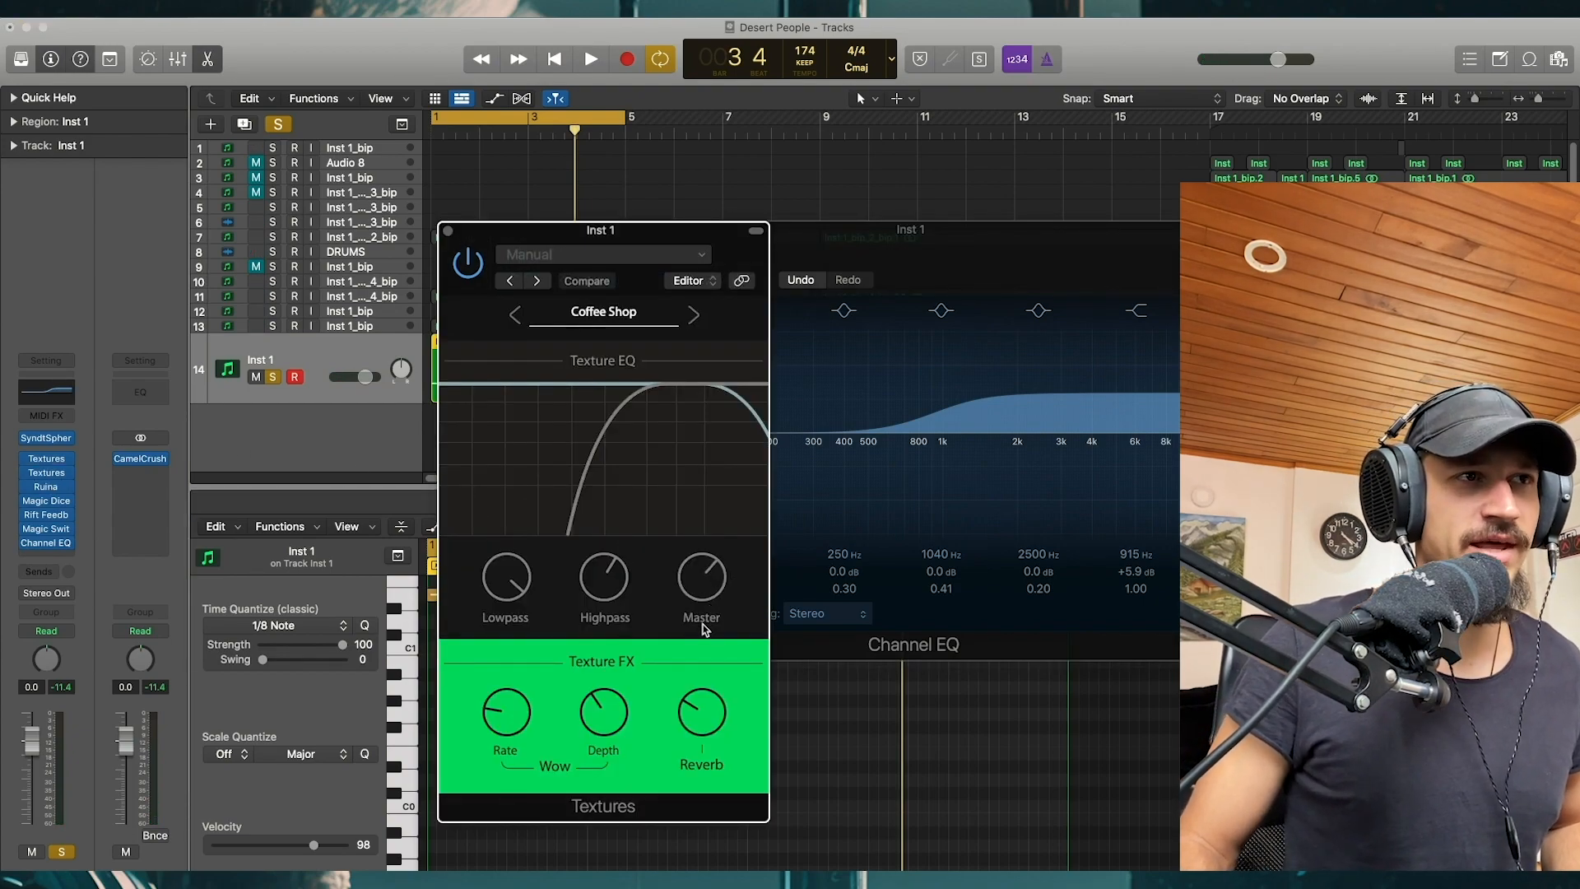
key(space)
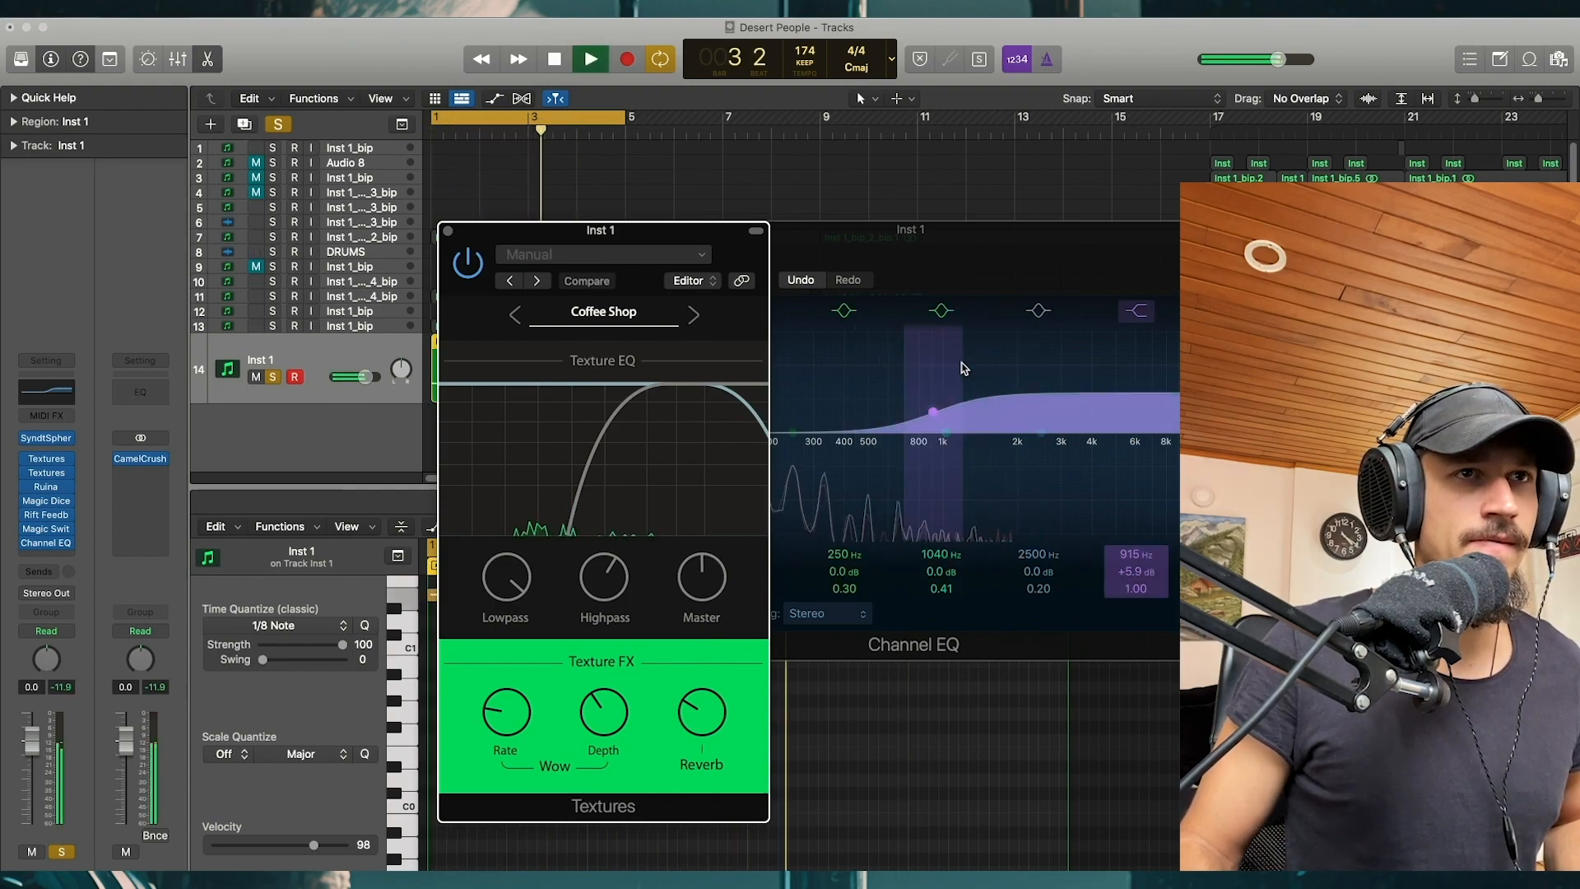
drag(959, 363, 950, 363)
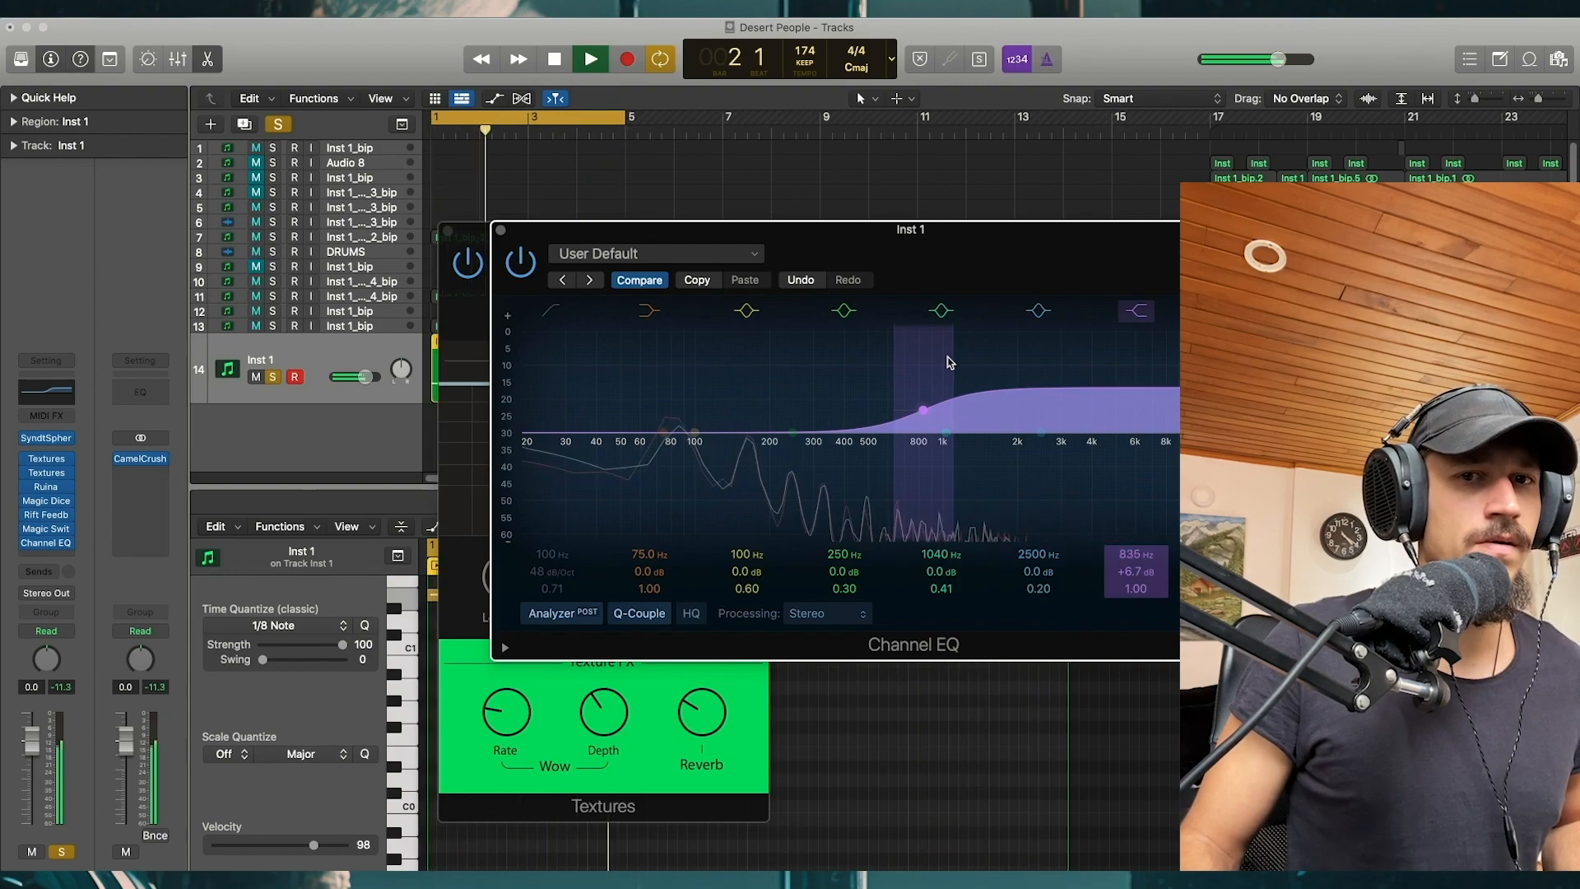
click(723, 735)
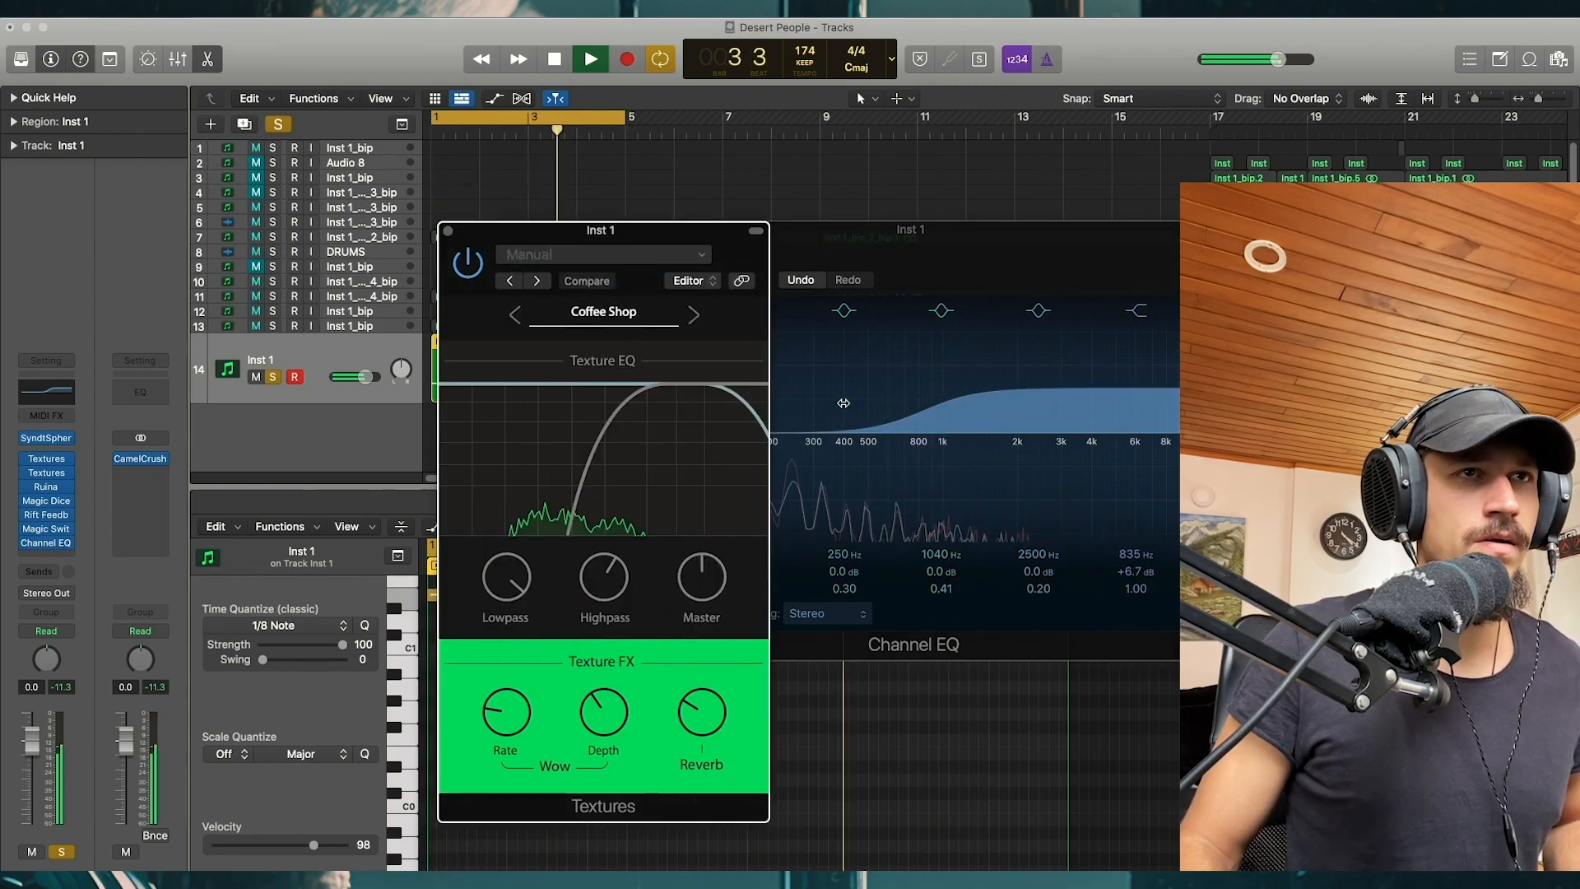
key(space)
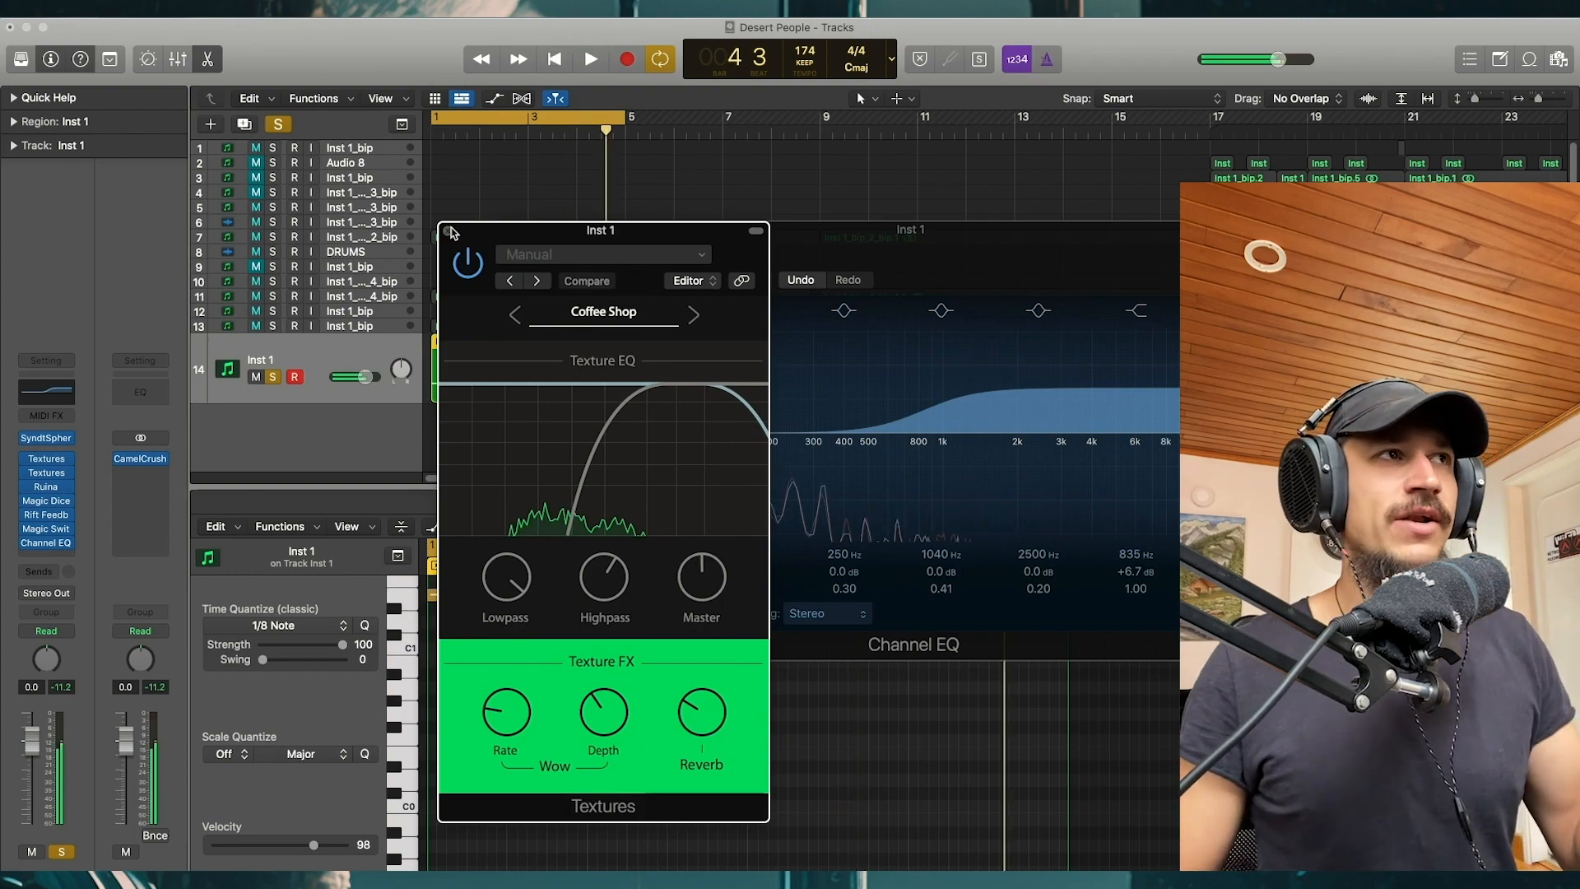
click(450, 232)
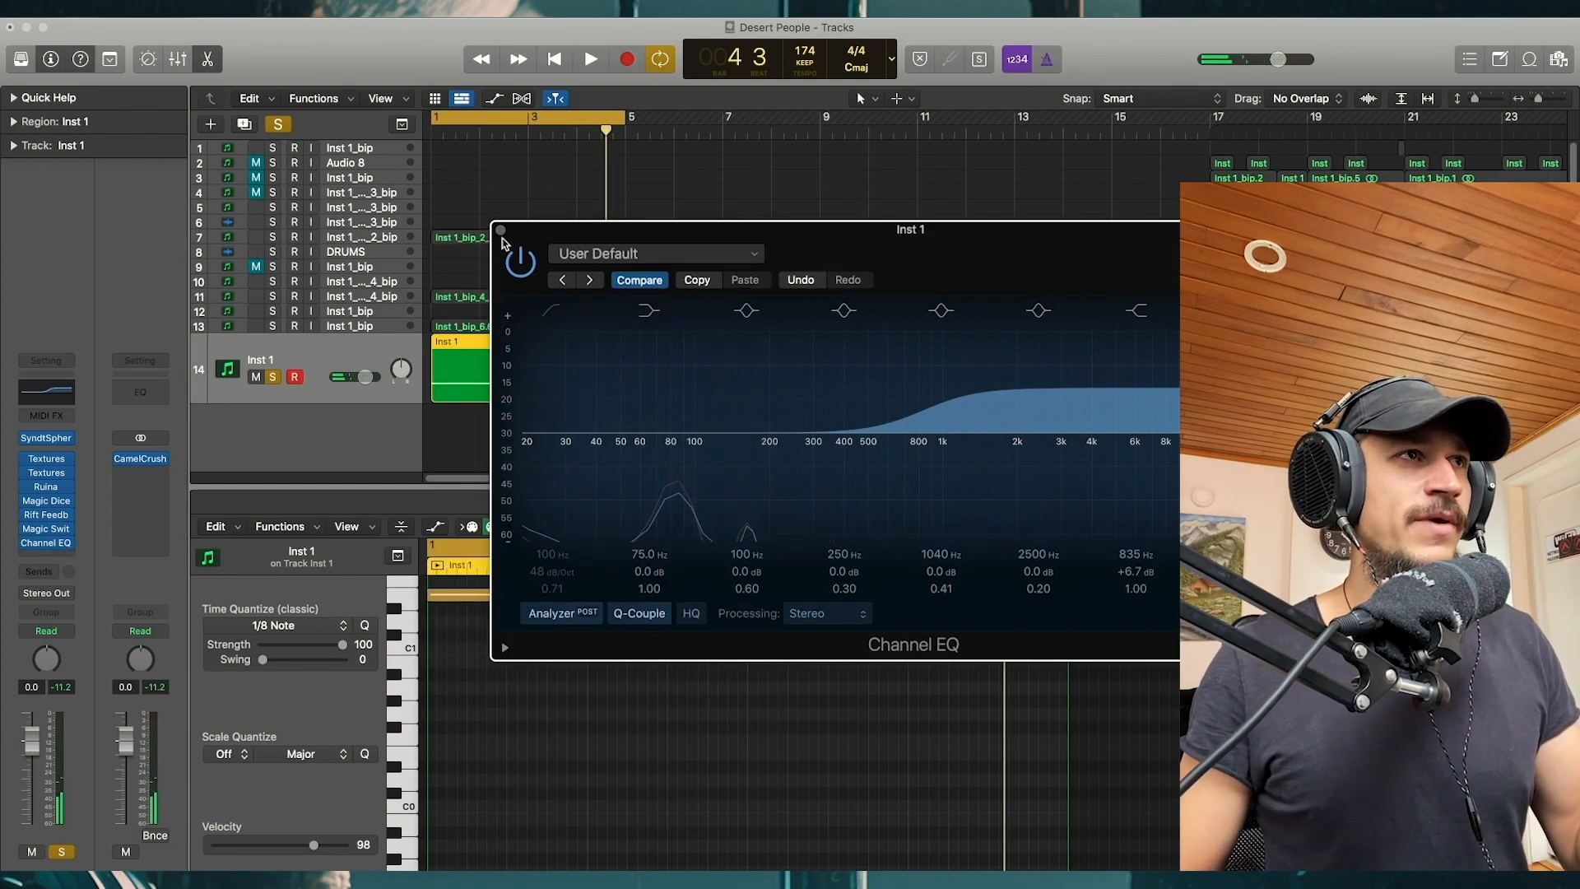
click(501, 232)
Step: Bounce the Inst 1 region in place to a new audio track and delete the original synth region and its track
drag(704, 439, 600, 400)
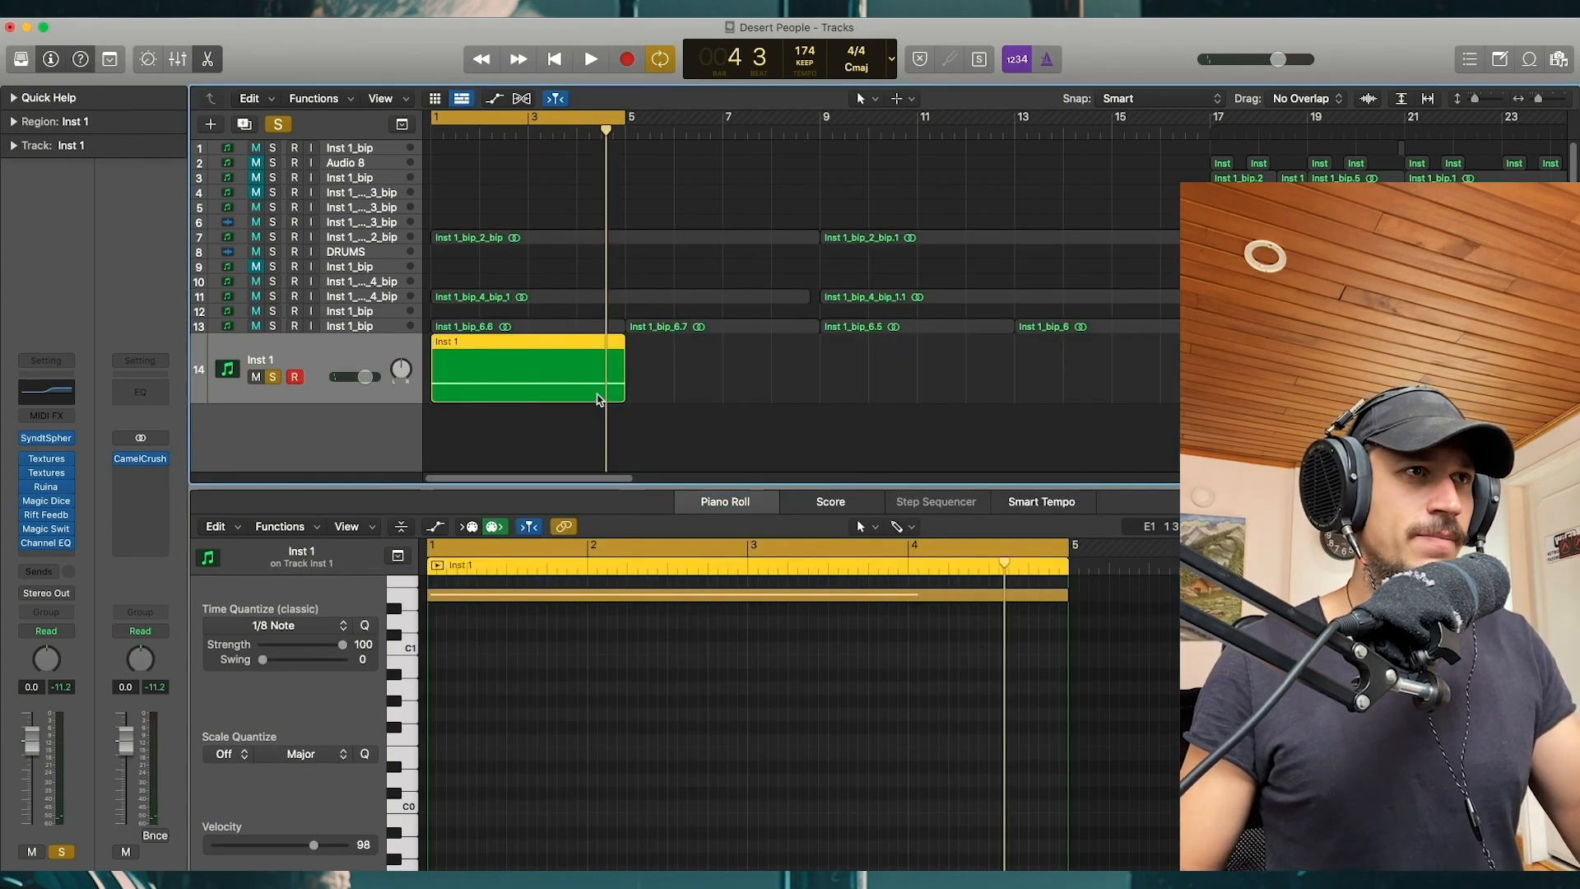
key(ctrl+b)
key(Return)
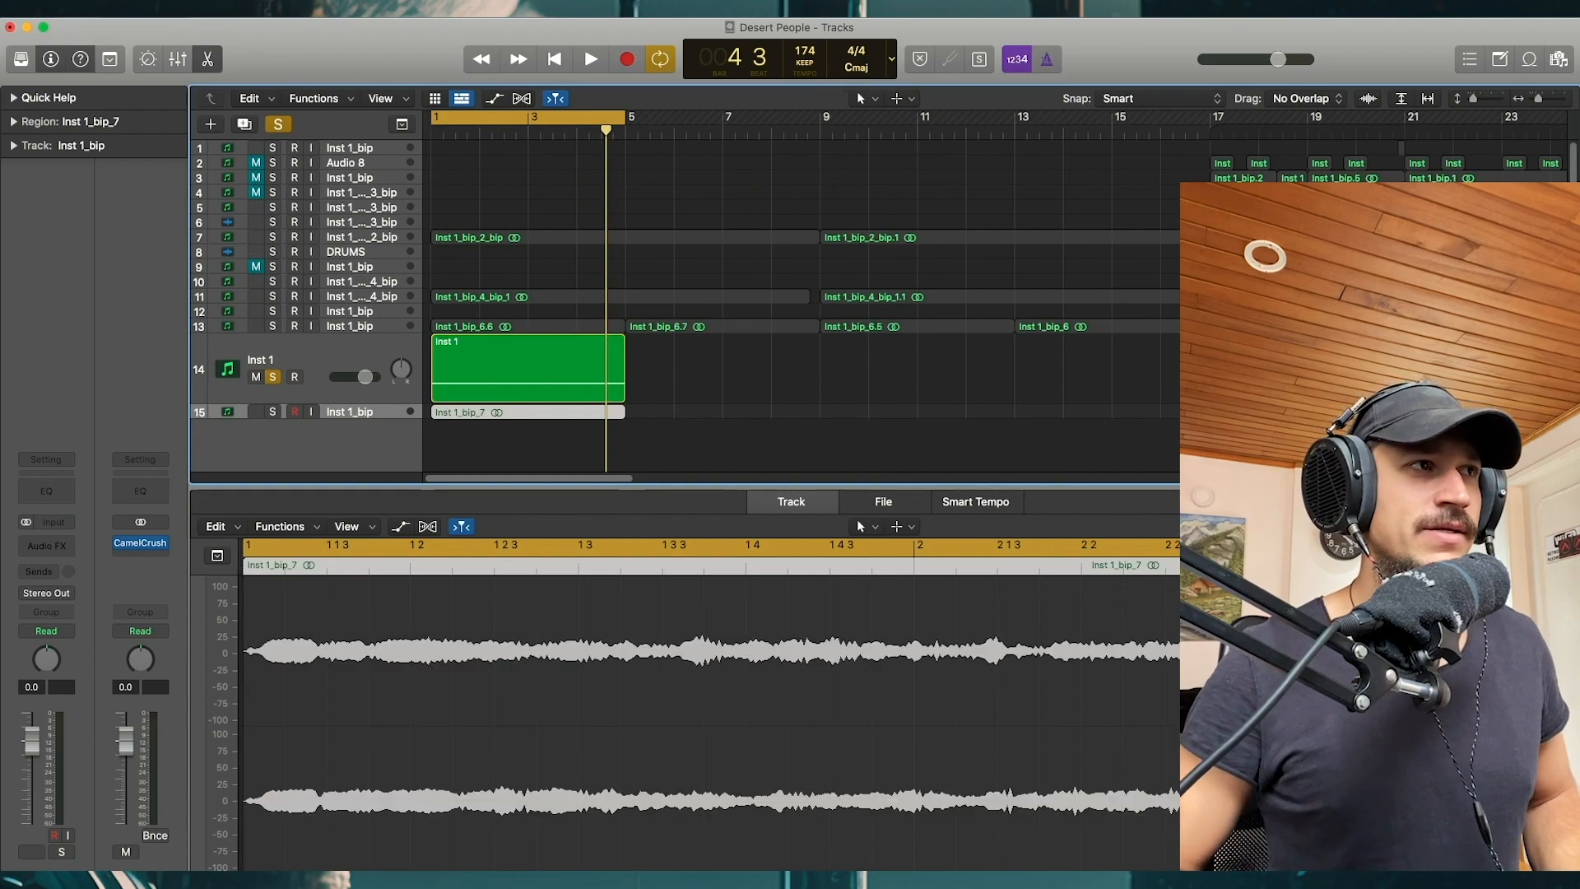
click(599, 396)
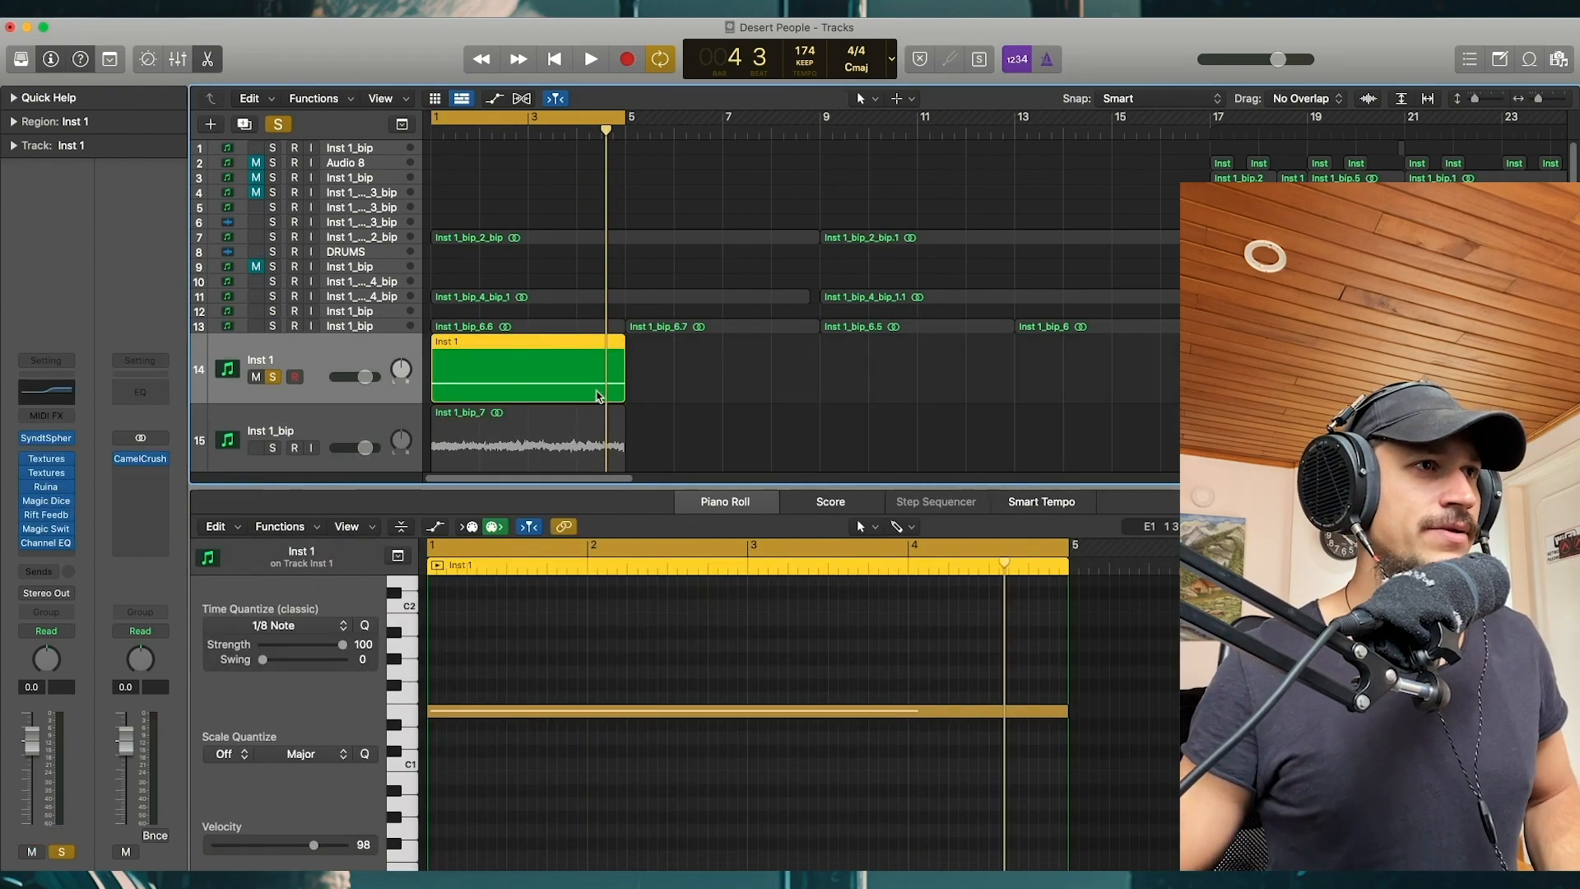
click(276, 378)
key(Delete)
key(Delete)
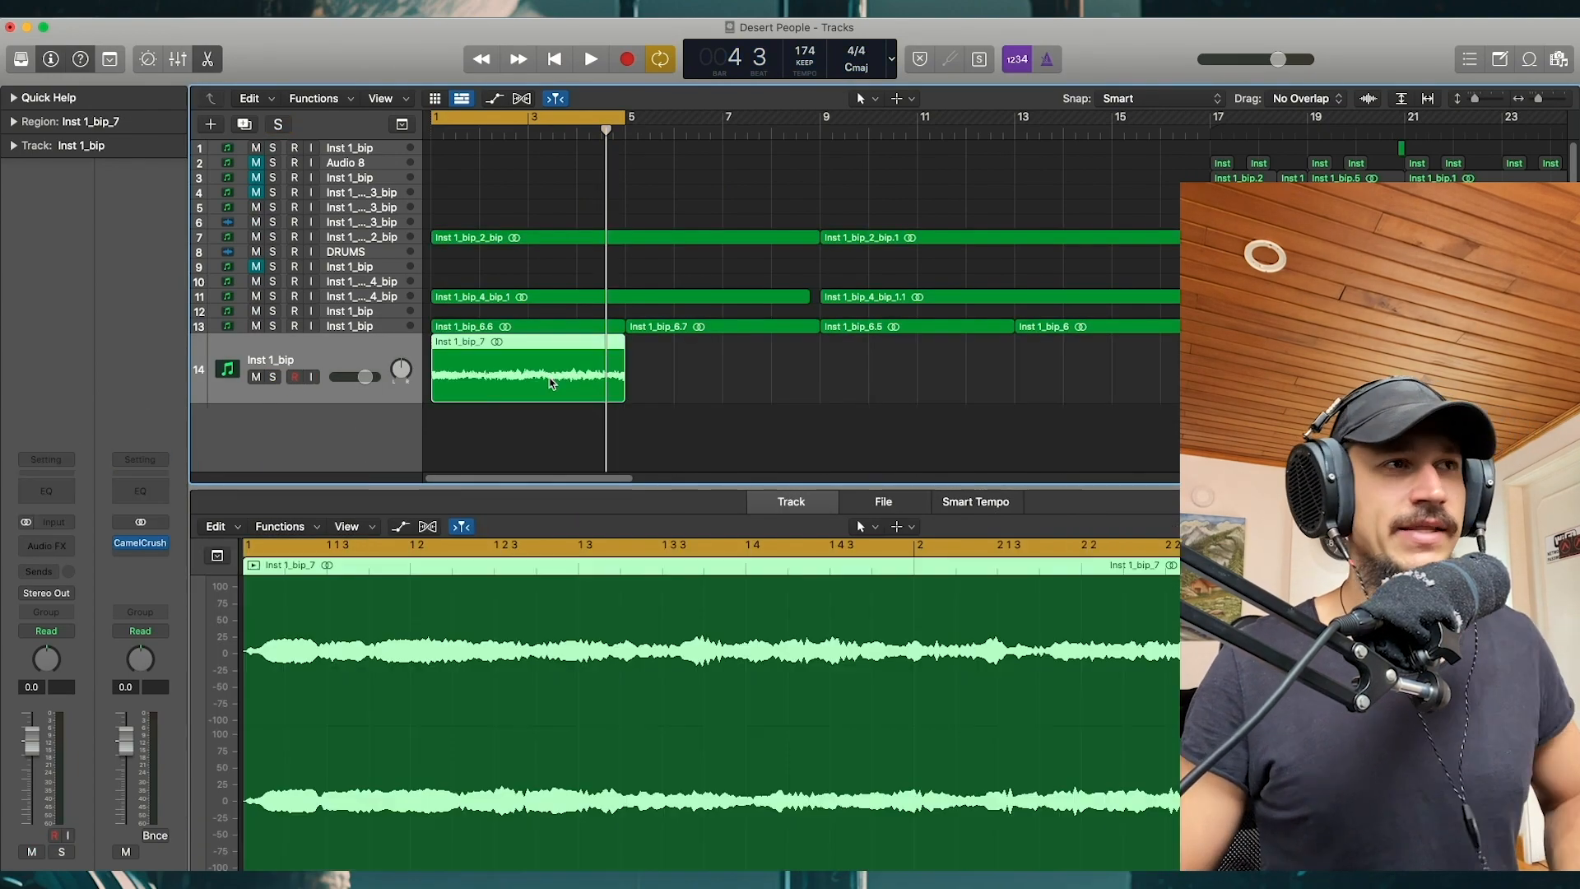
Step: Extend the bounced region's end to just past bar 7 to include its tail, and audition it soloed with cycling off
drag(628, 394, 722, 386)
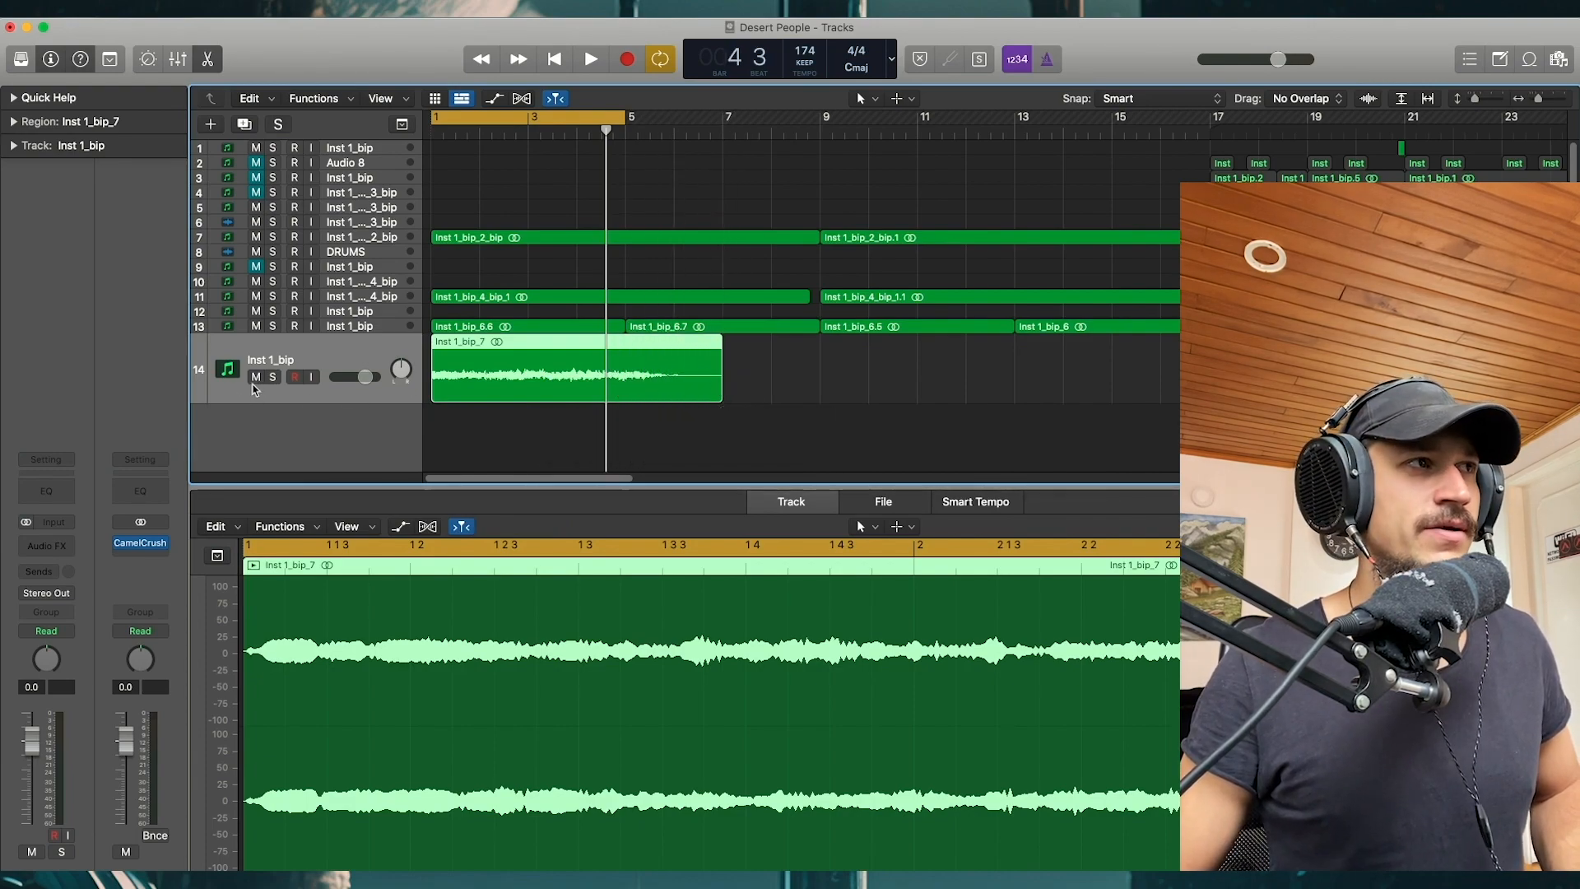
click(273, 380)
key(space)
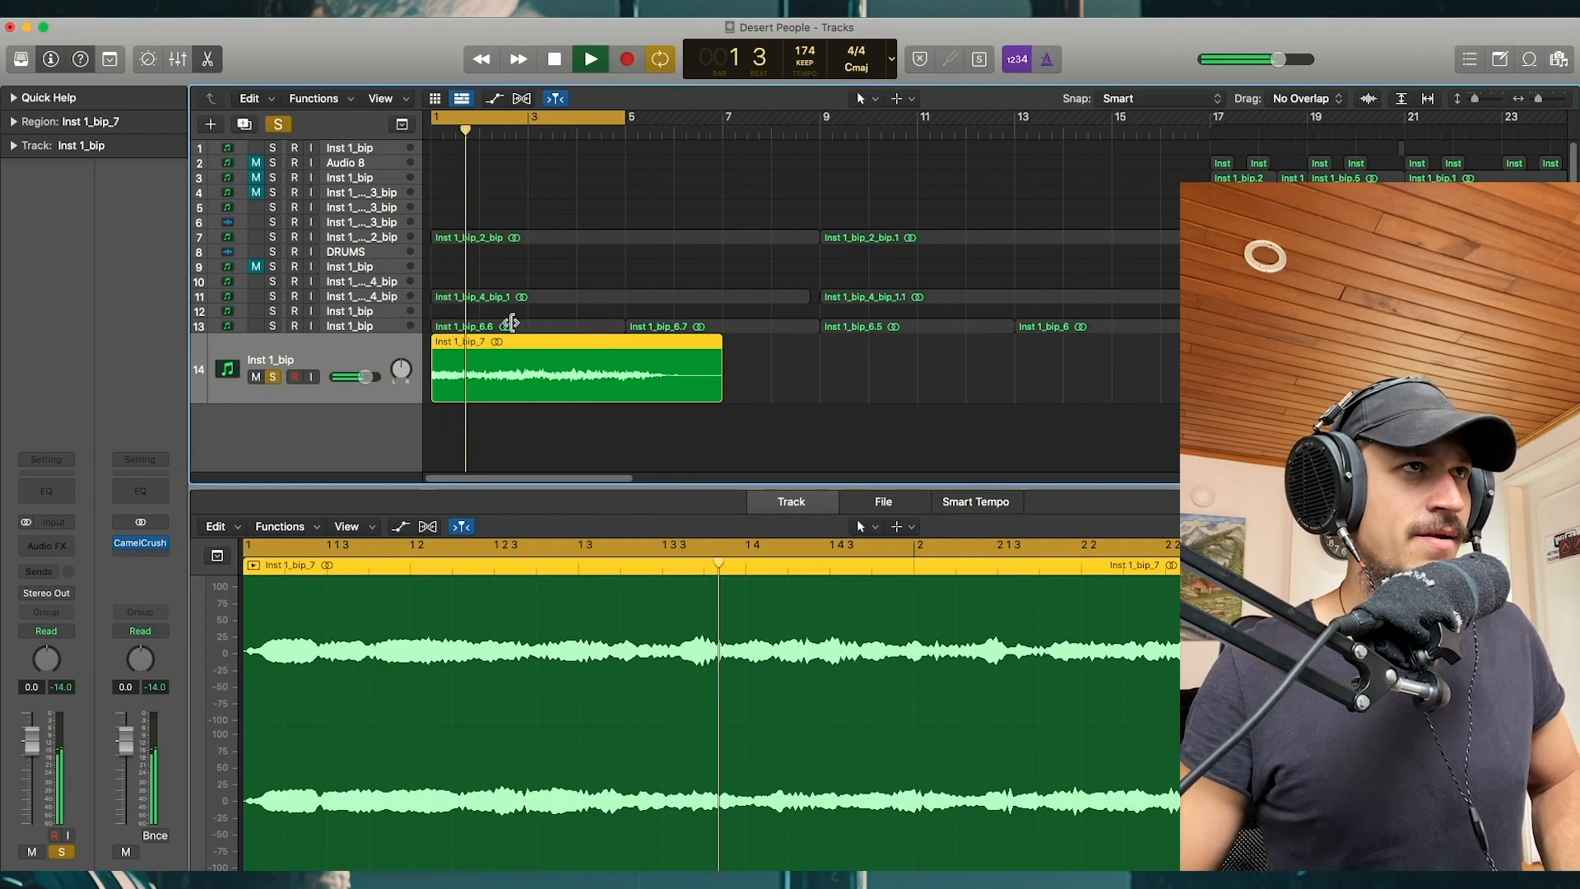
click(617, 120)
click(776, 375)
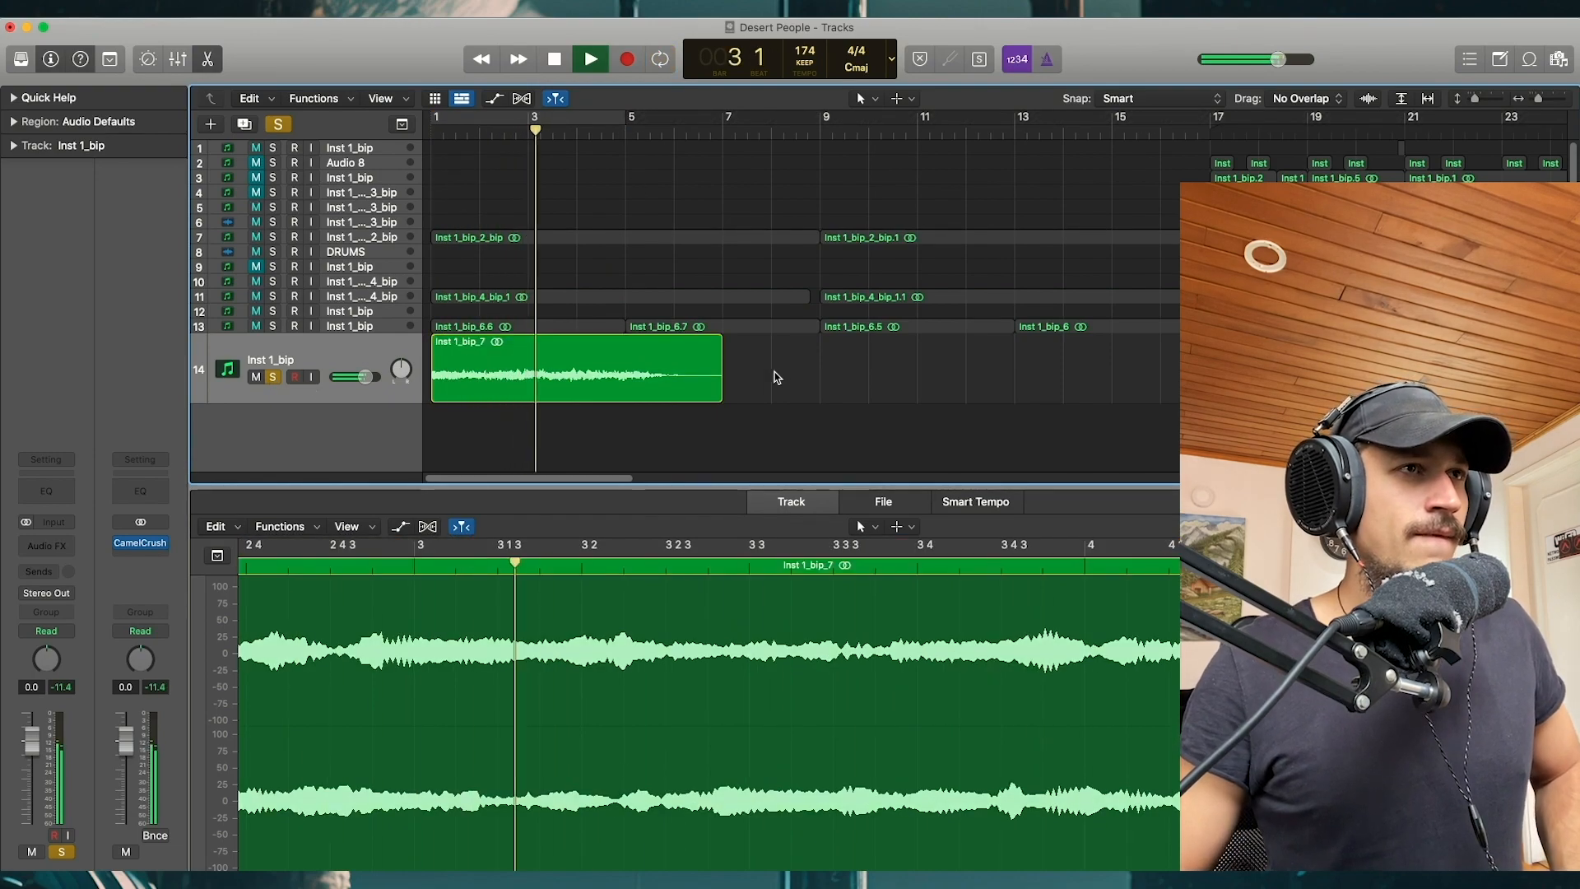
drag(721, 382, 751, 386)
click(750, 386)
key(space)
Step: Copy the bounced region to bars 5, 9 and 13 so that it repeats every four bars
click(596, 354)
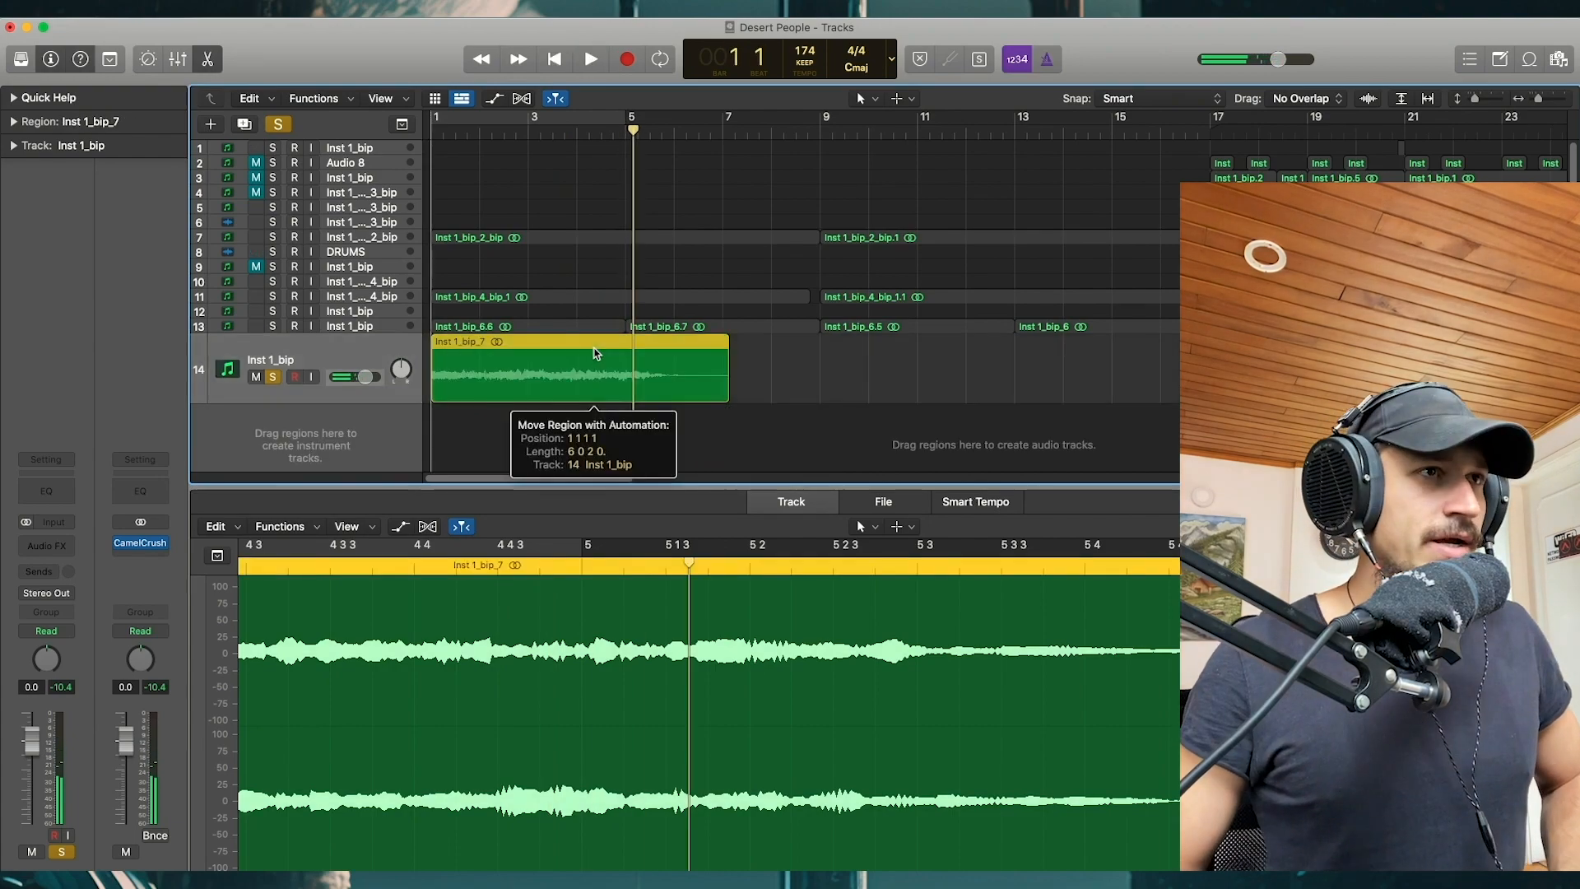
drag(607, 352, 792, 350)
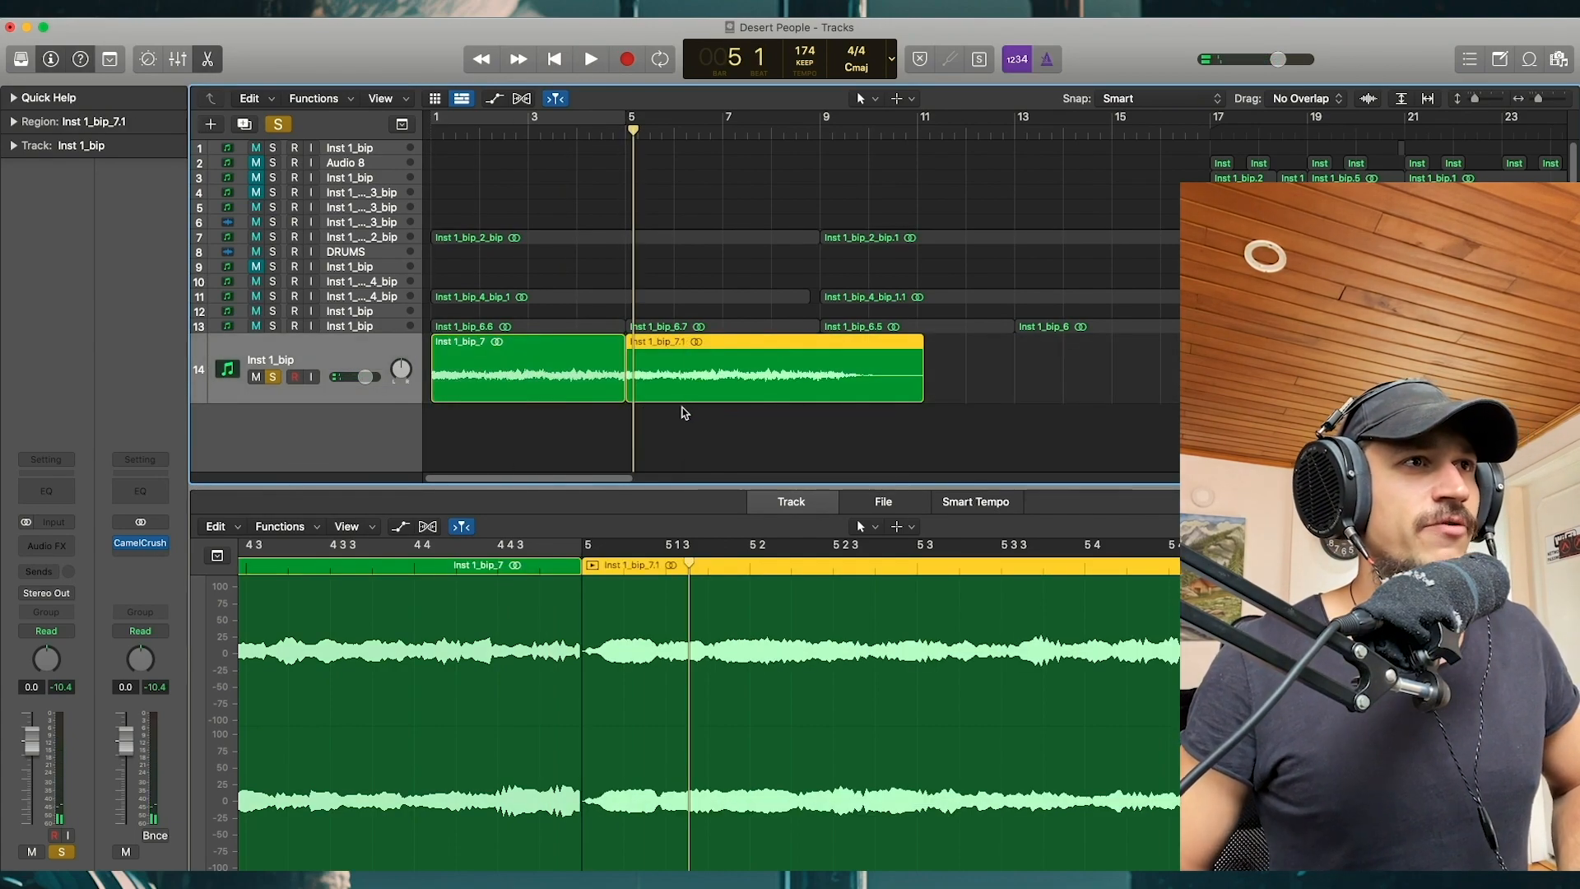
drag(662, 390, 1080, 363)
click(875, 416)
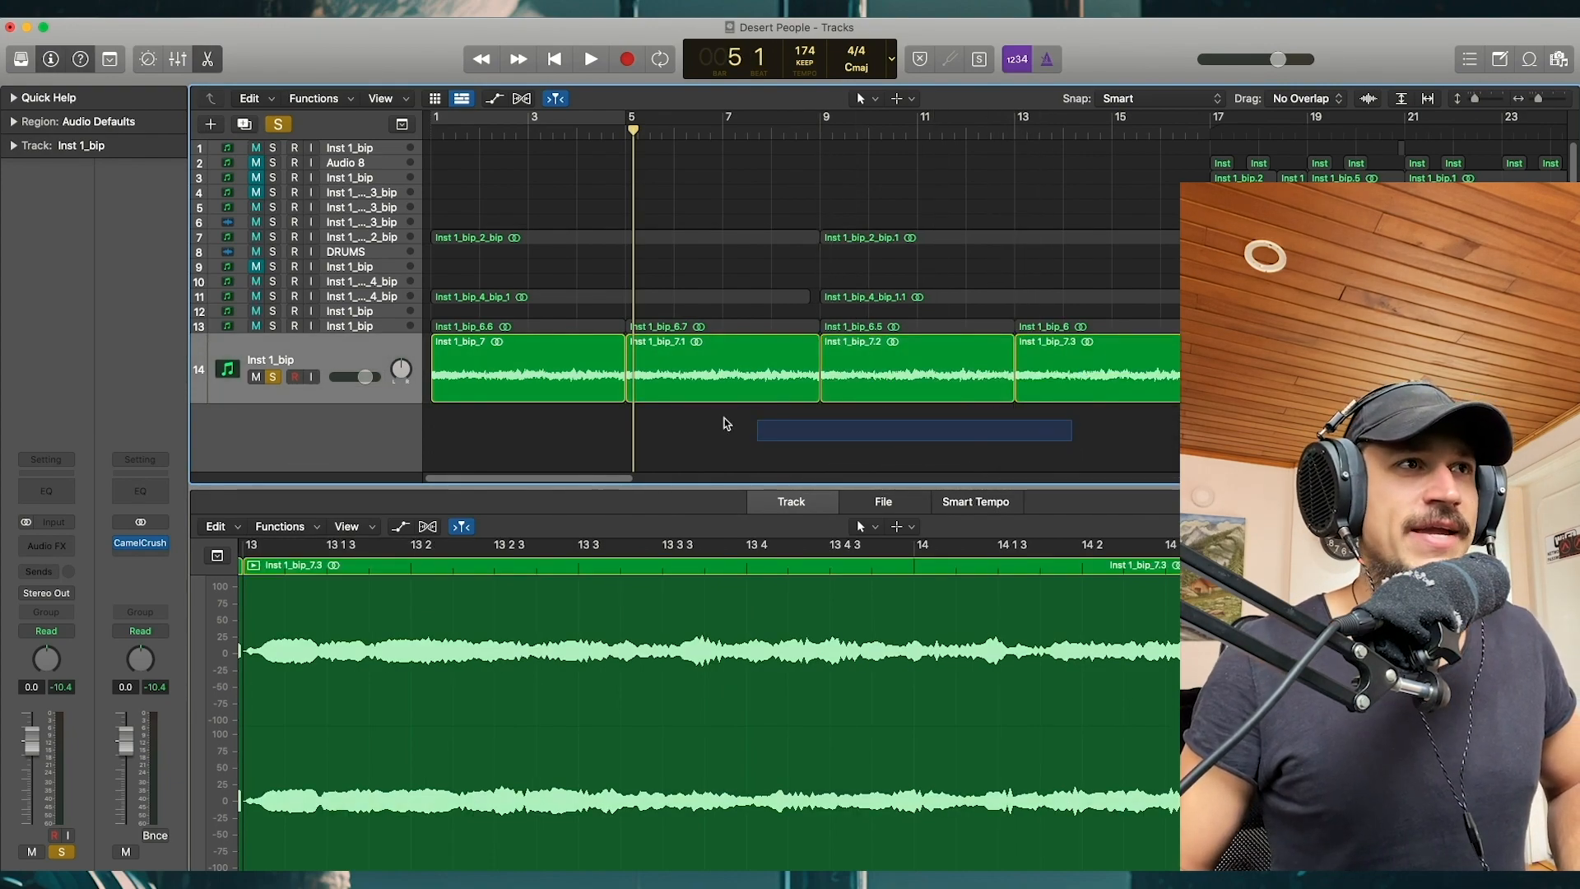
click(499, 101)
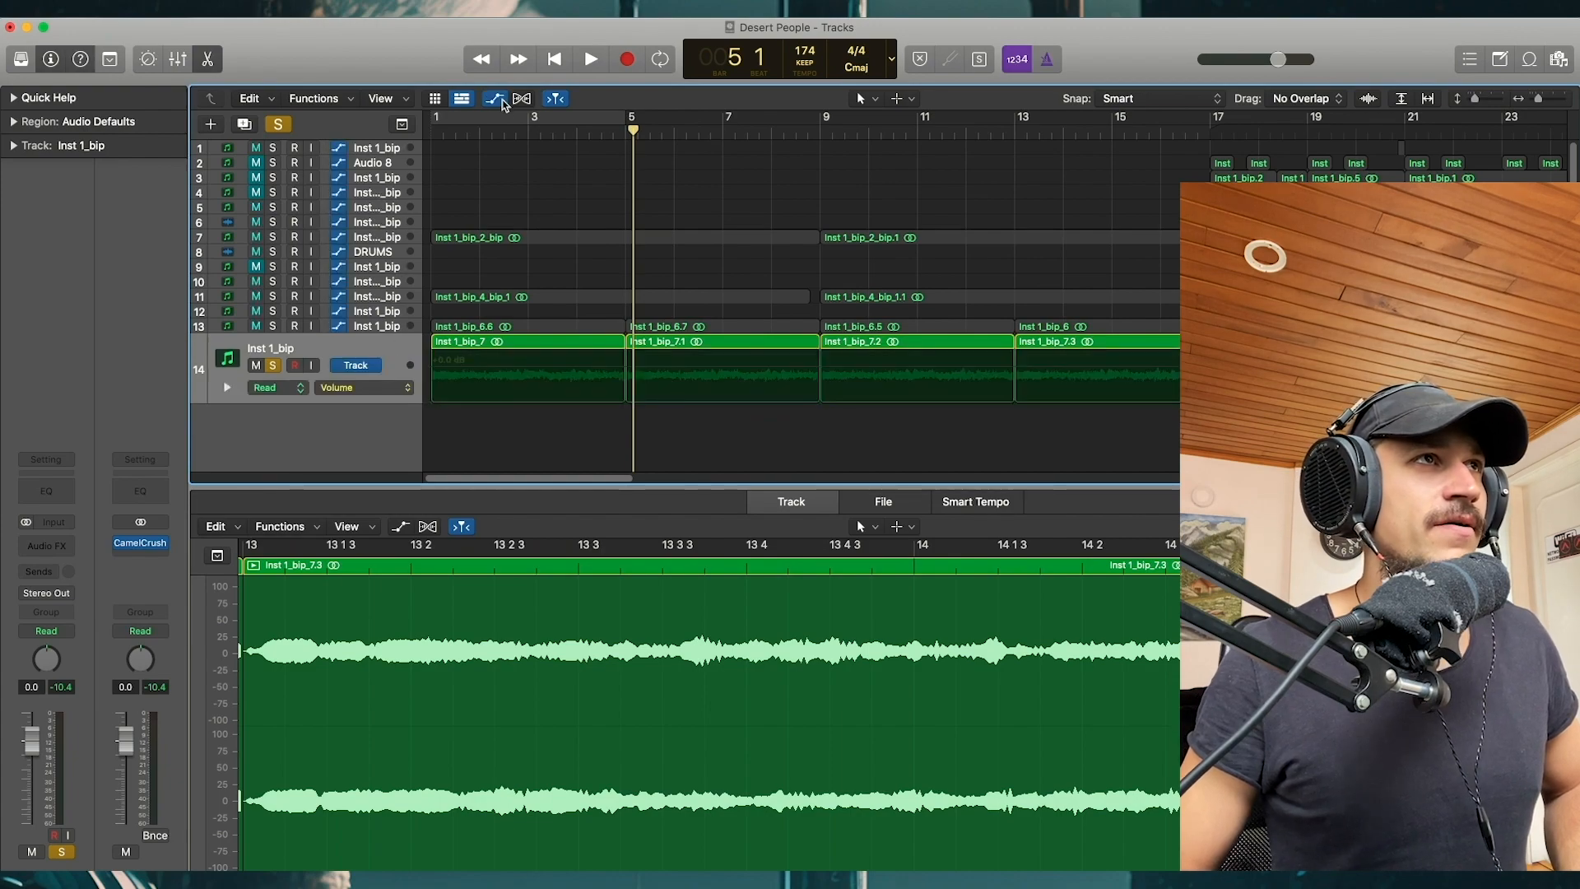
key(z)
click(499, 100)
key(z)
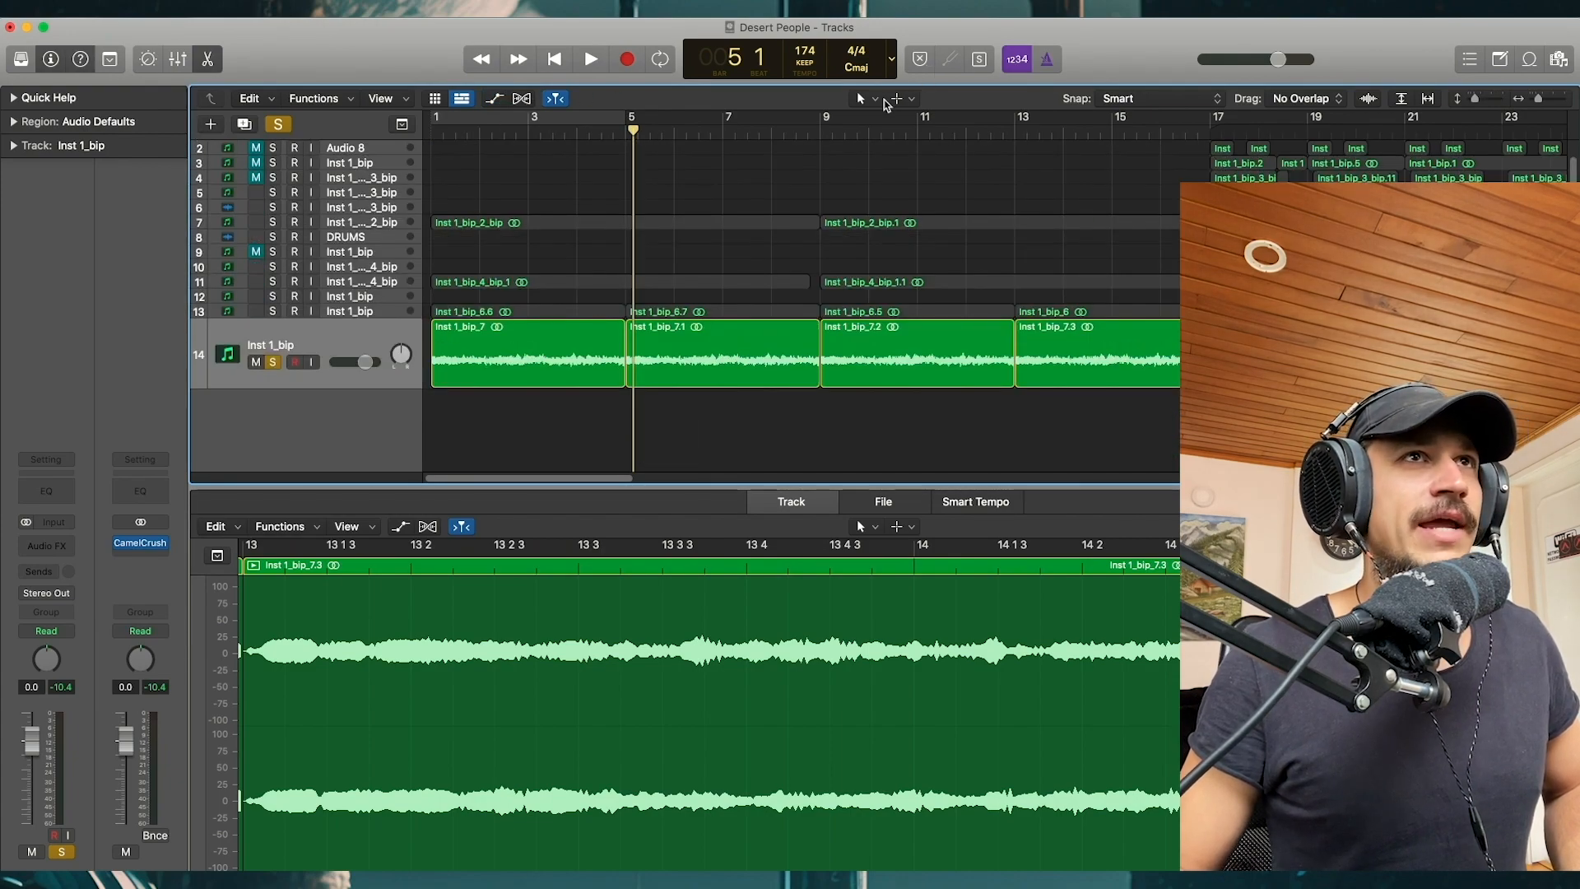
Step: Crossfade the joins between the four bounced regions at bars 5, 9 and 13 with the Fade tool, and return to the Pointer tool
click(874, 99)
click(912, 317)
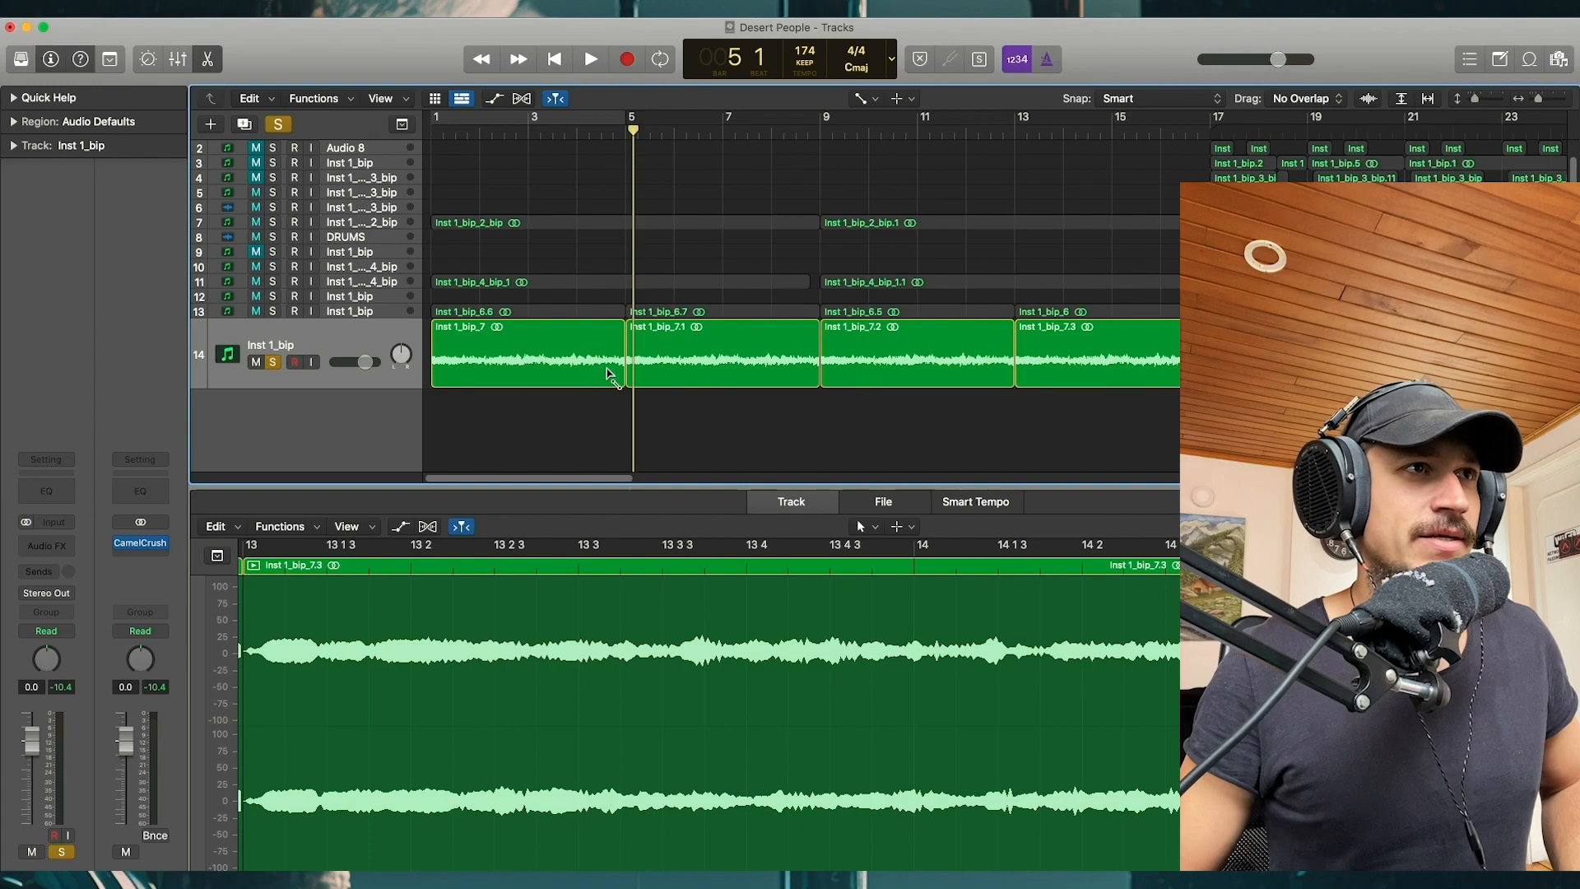
mouse_move(609, 374)
mouse_down()
mouse_move(631, 355)
mouse_move(618, 356)
mouse_up()
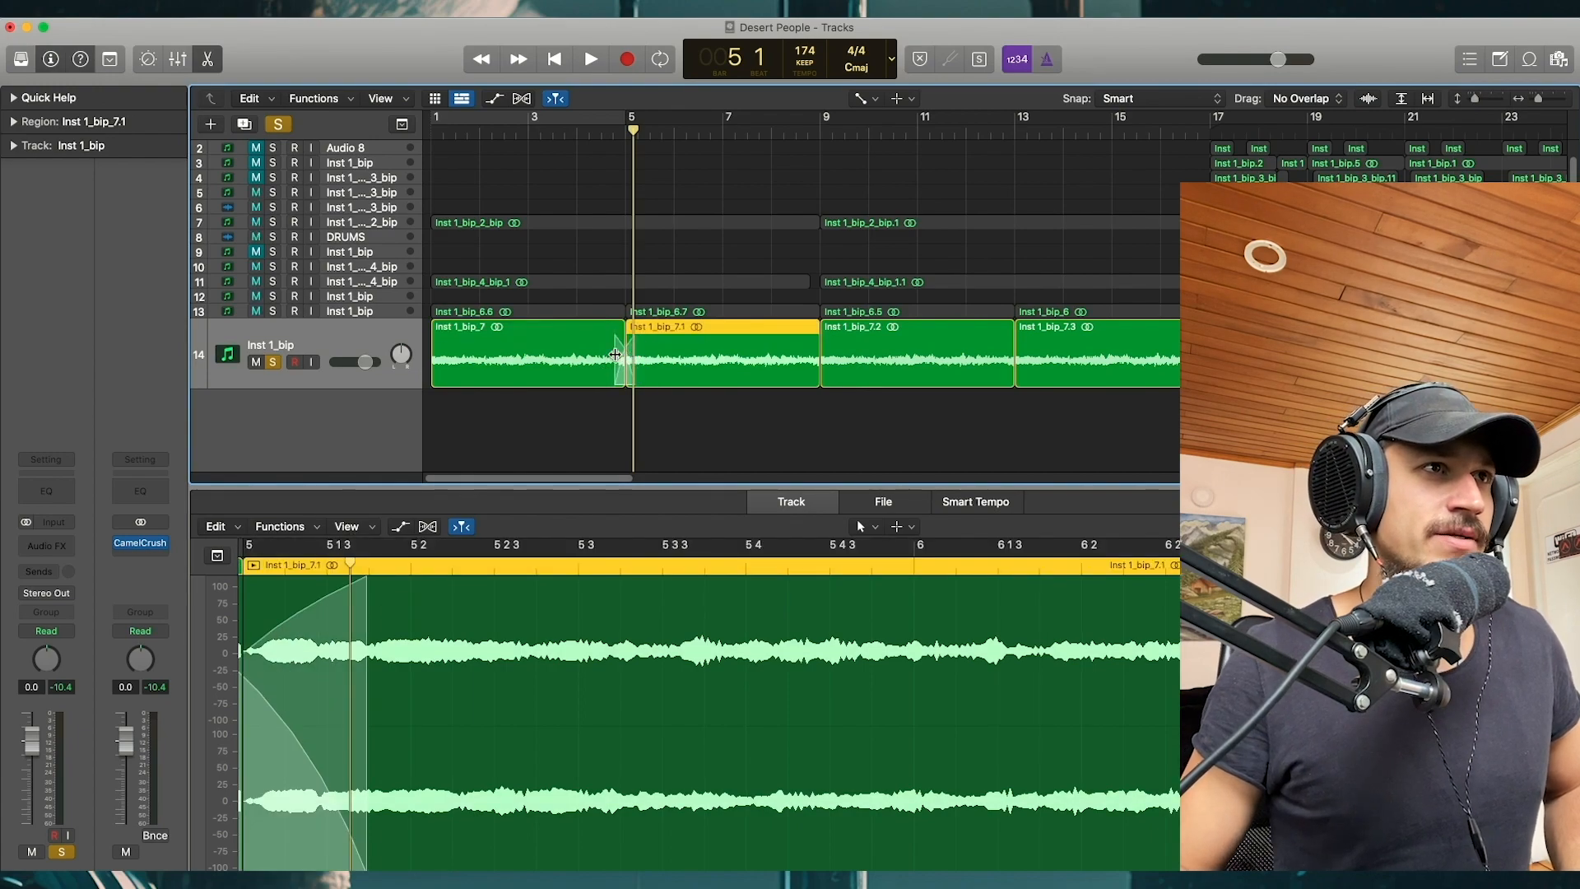
key(space)
drag(814, 369, 826, 367)
mouse_move(1006, 371)
mouse_down()
mouse_move(1022, 365)
mouse_move(577, 387)
mouse_move(573, 370)
mouse_up()
key(space)
click(864, 99)
click(897, 123)
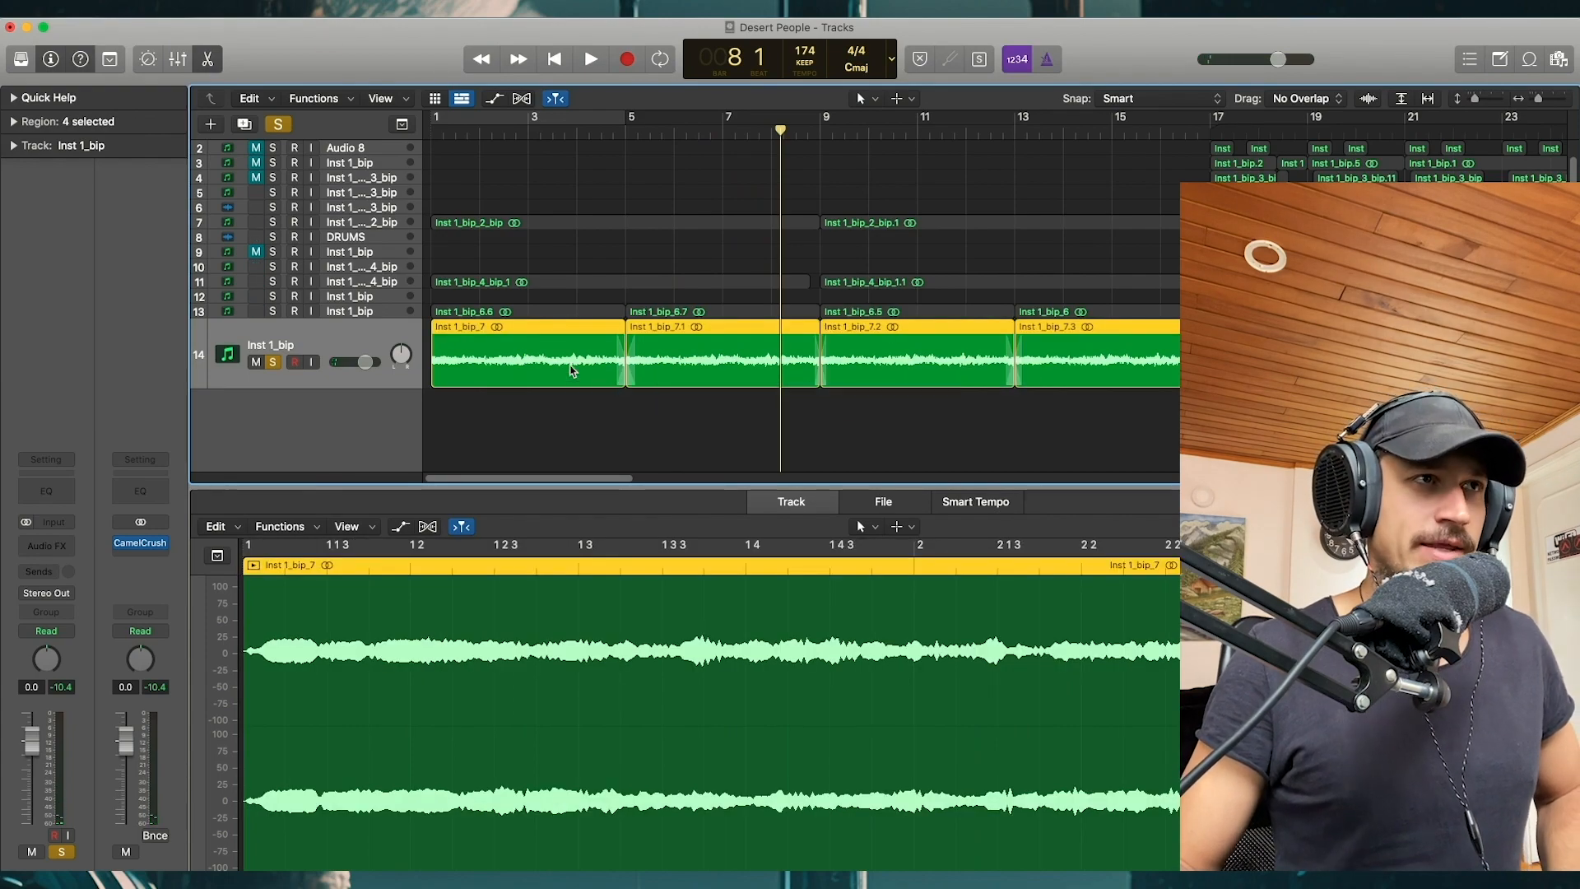
Step: Bounce the four crossfaded regions in place into one continuous region, then unsolo and delete the source track
key(ctrl+b)
key(Return)
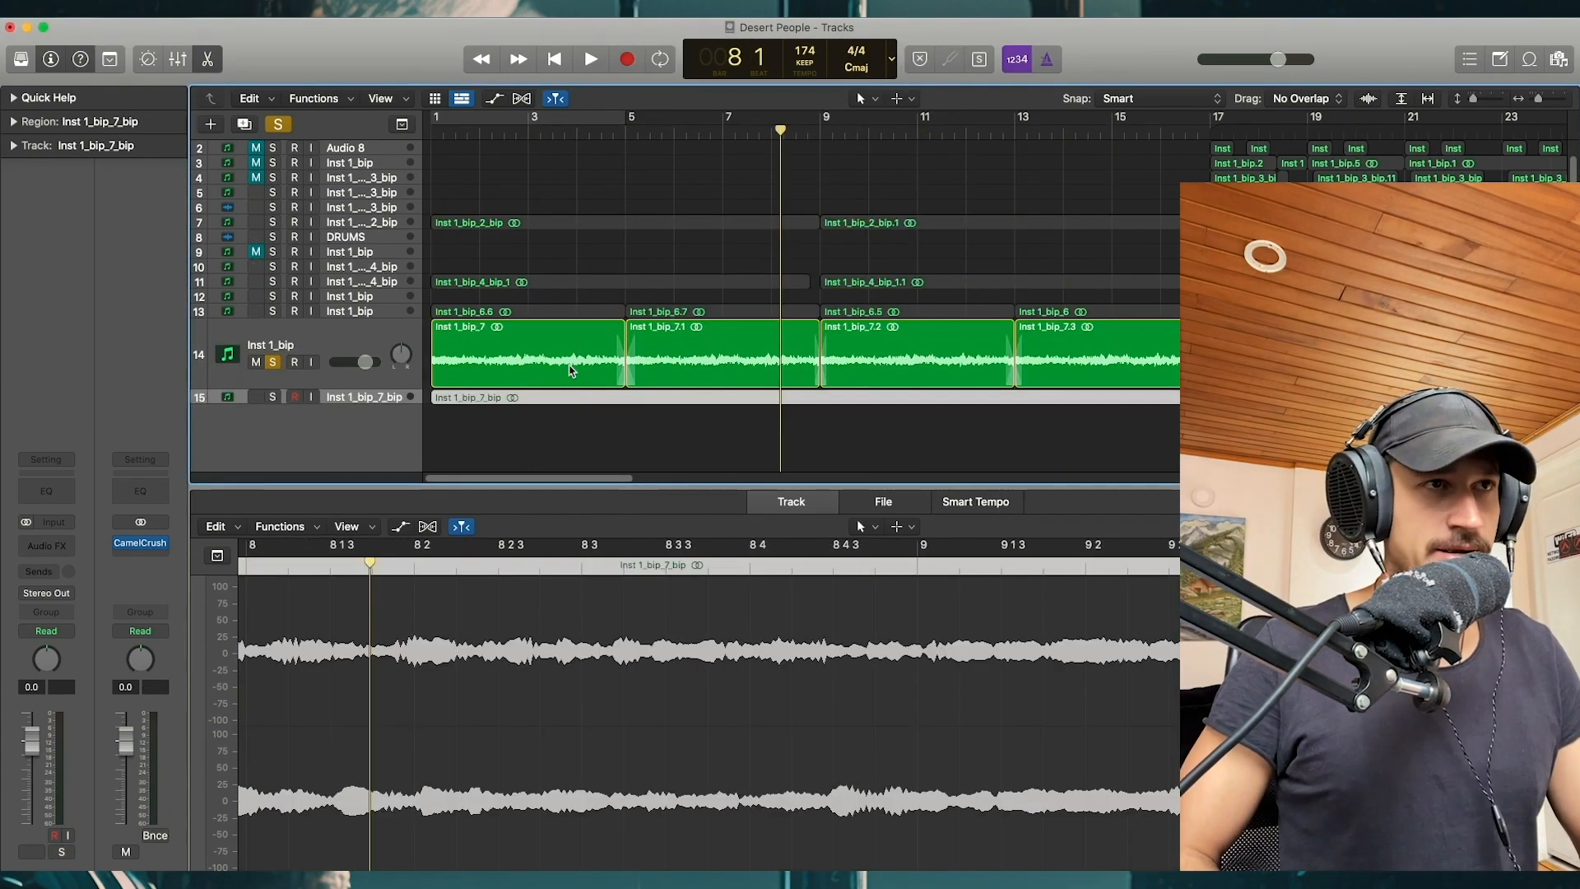
key(Up)
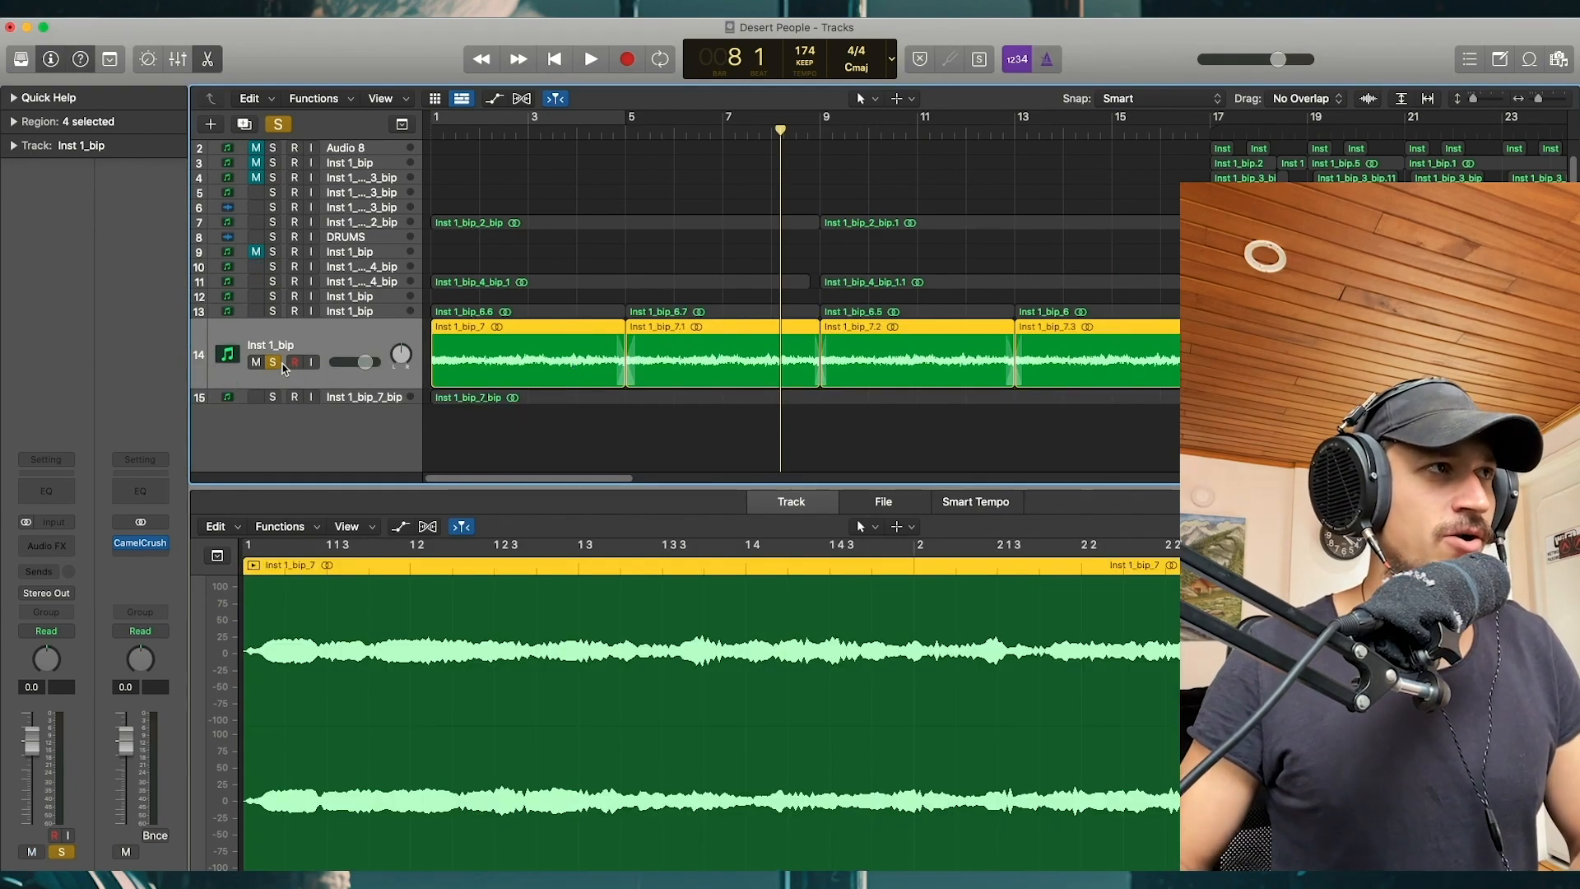
click(275, 363)
key(super+BackSpace)
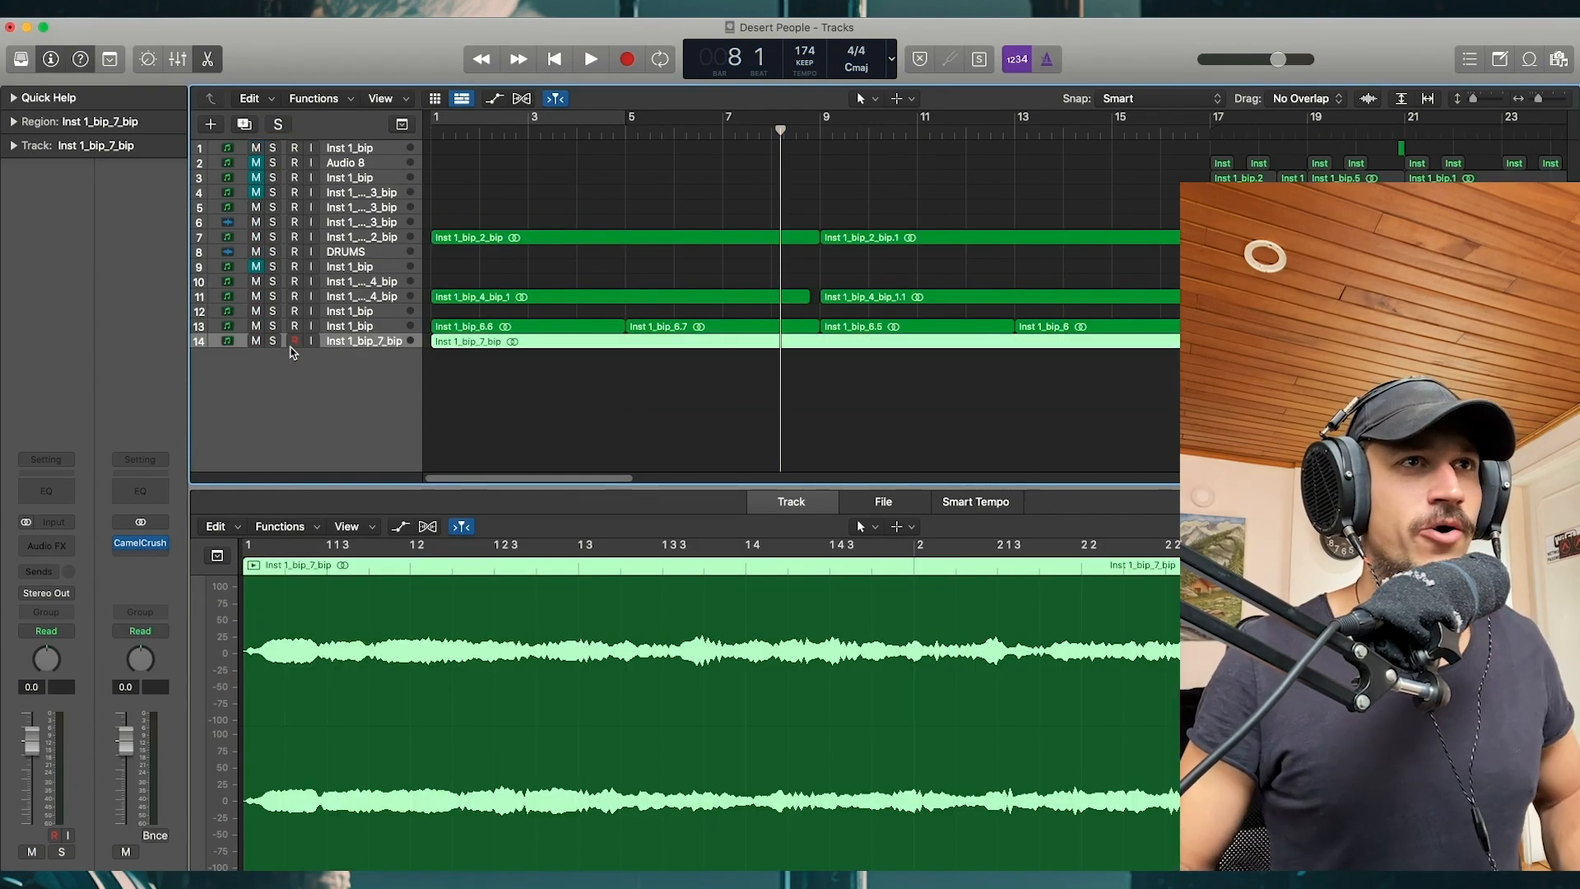
Step: Play the intro from bar 1 to hear the new bounced region in the full mix, and close the audio editor
key(ctrl+z)
key(super+Up)
key(super+Up)
key(super+Left)
key(super+Left)
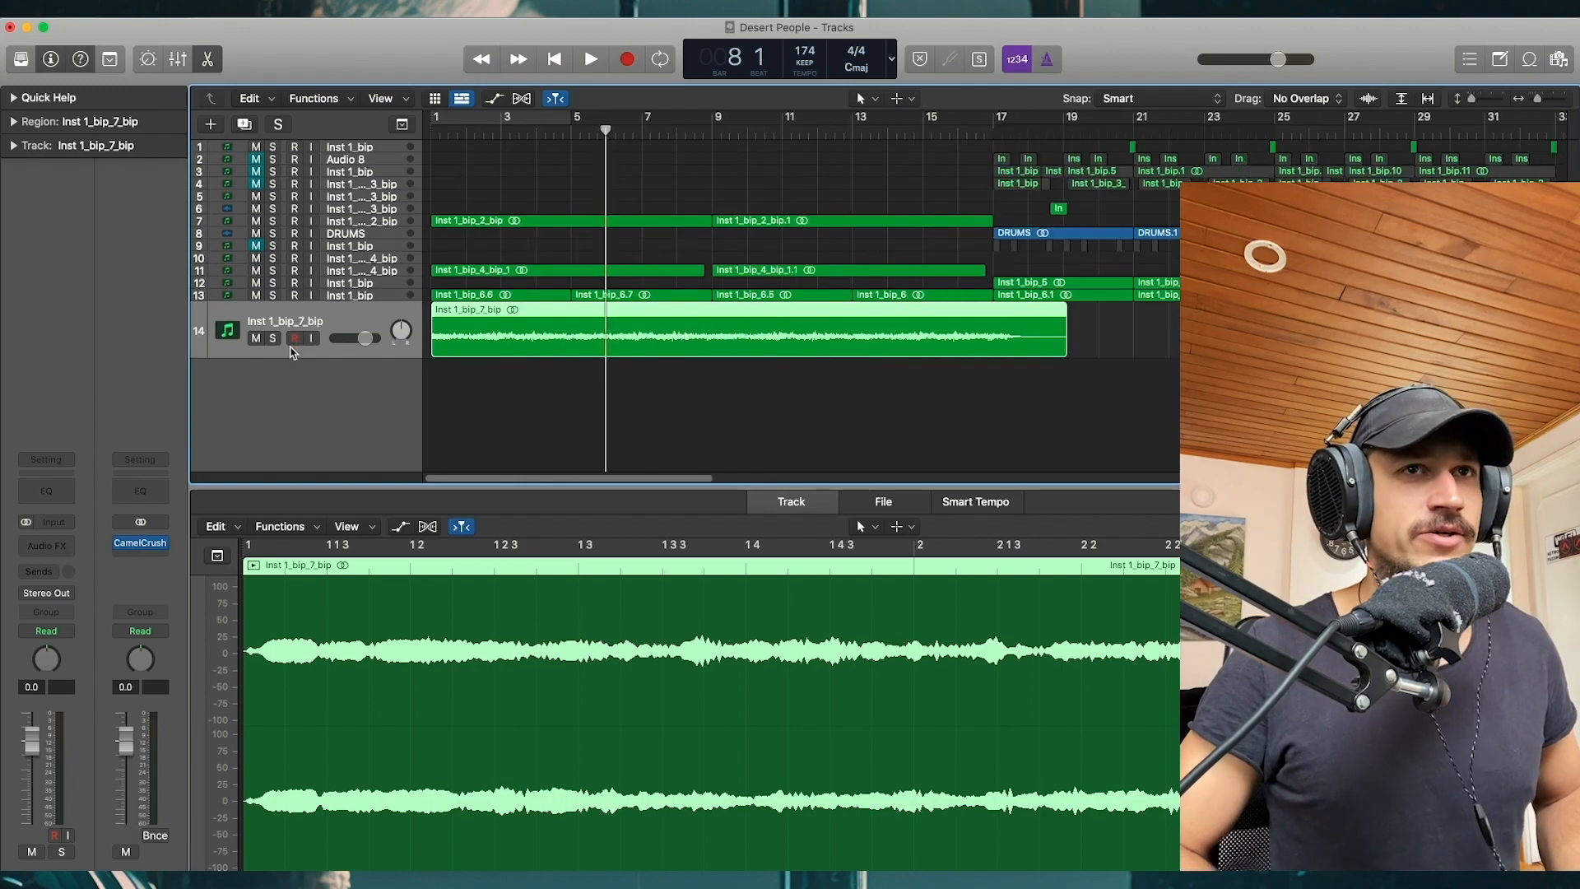
key(Return)
key(space)
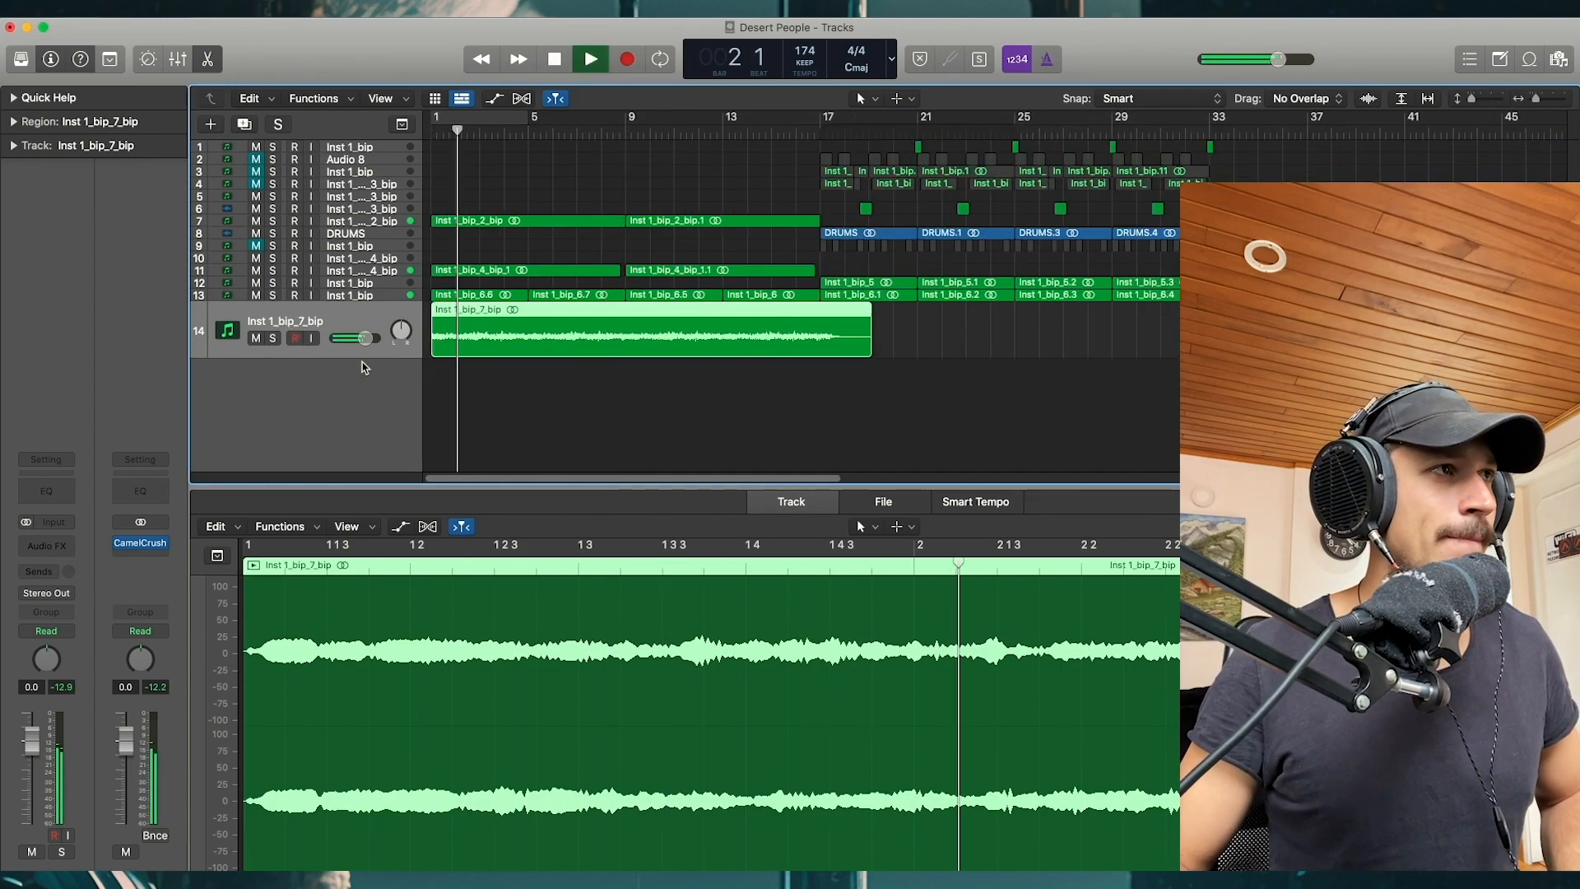
key(e)
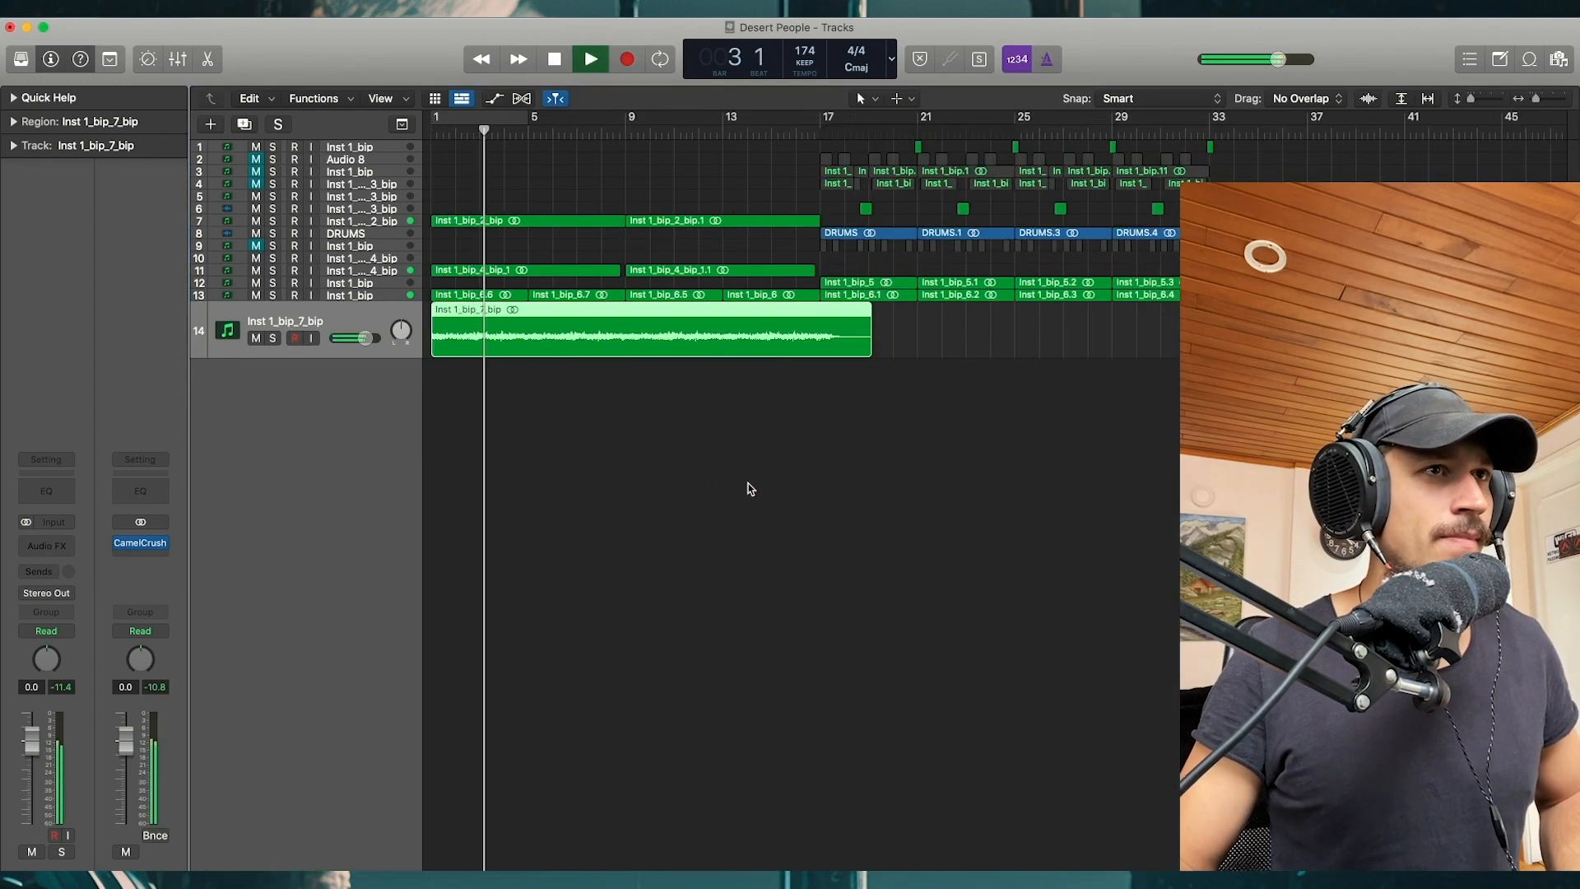
key(space)
click(676, 488)
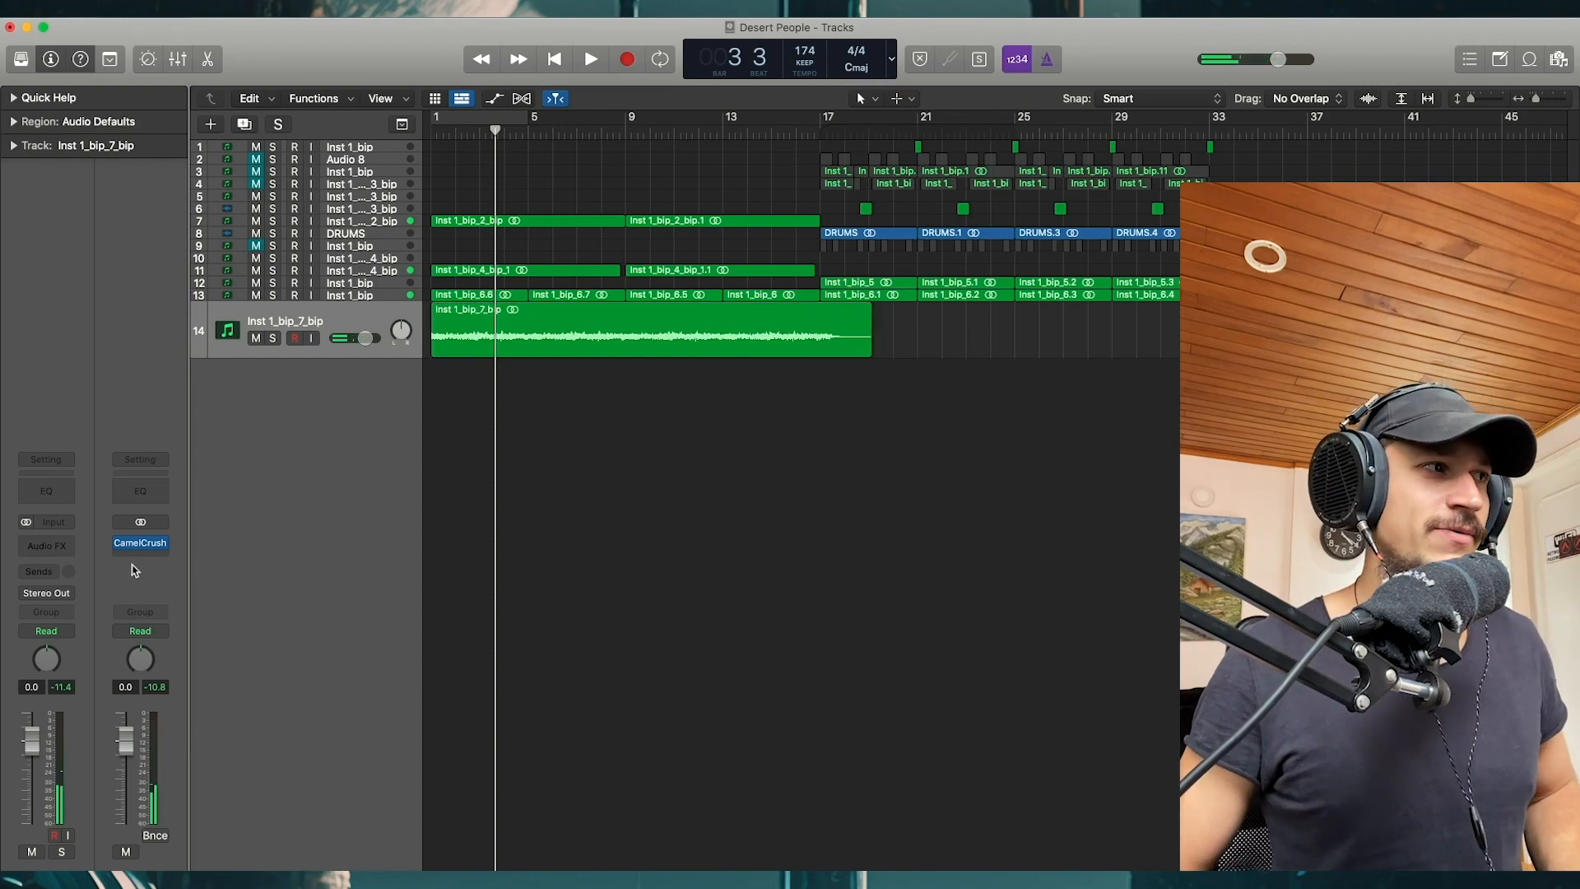
key(space)
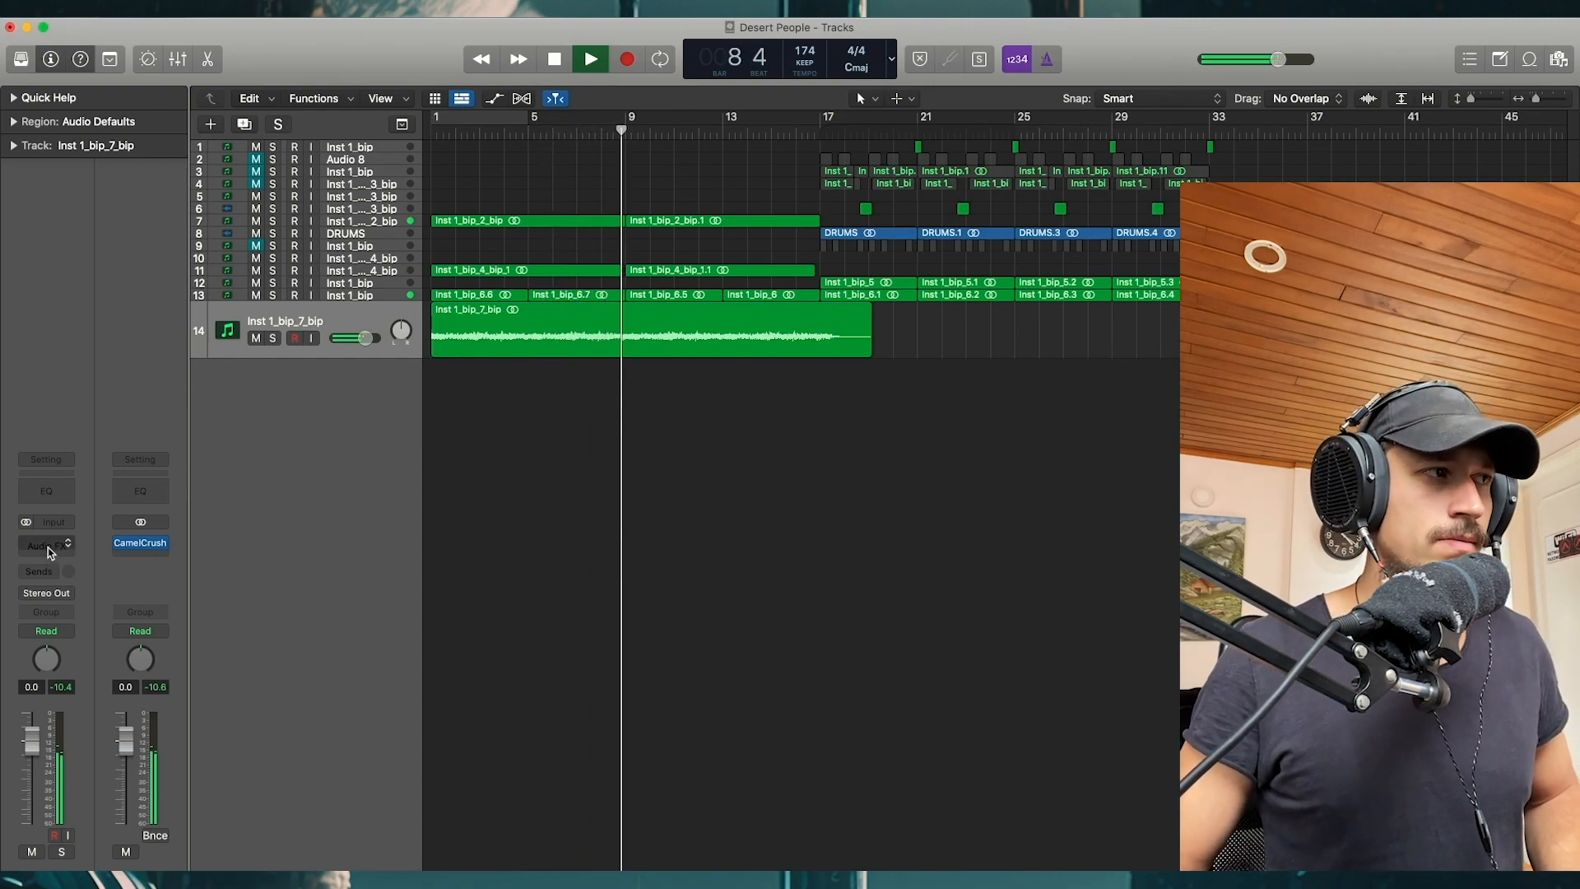
key(space)
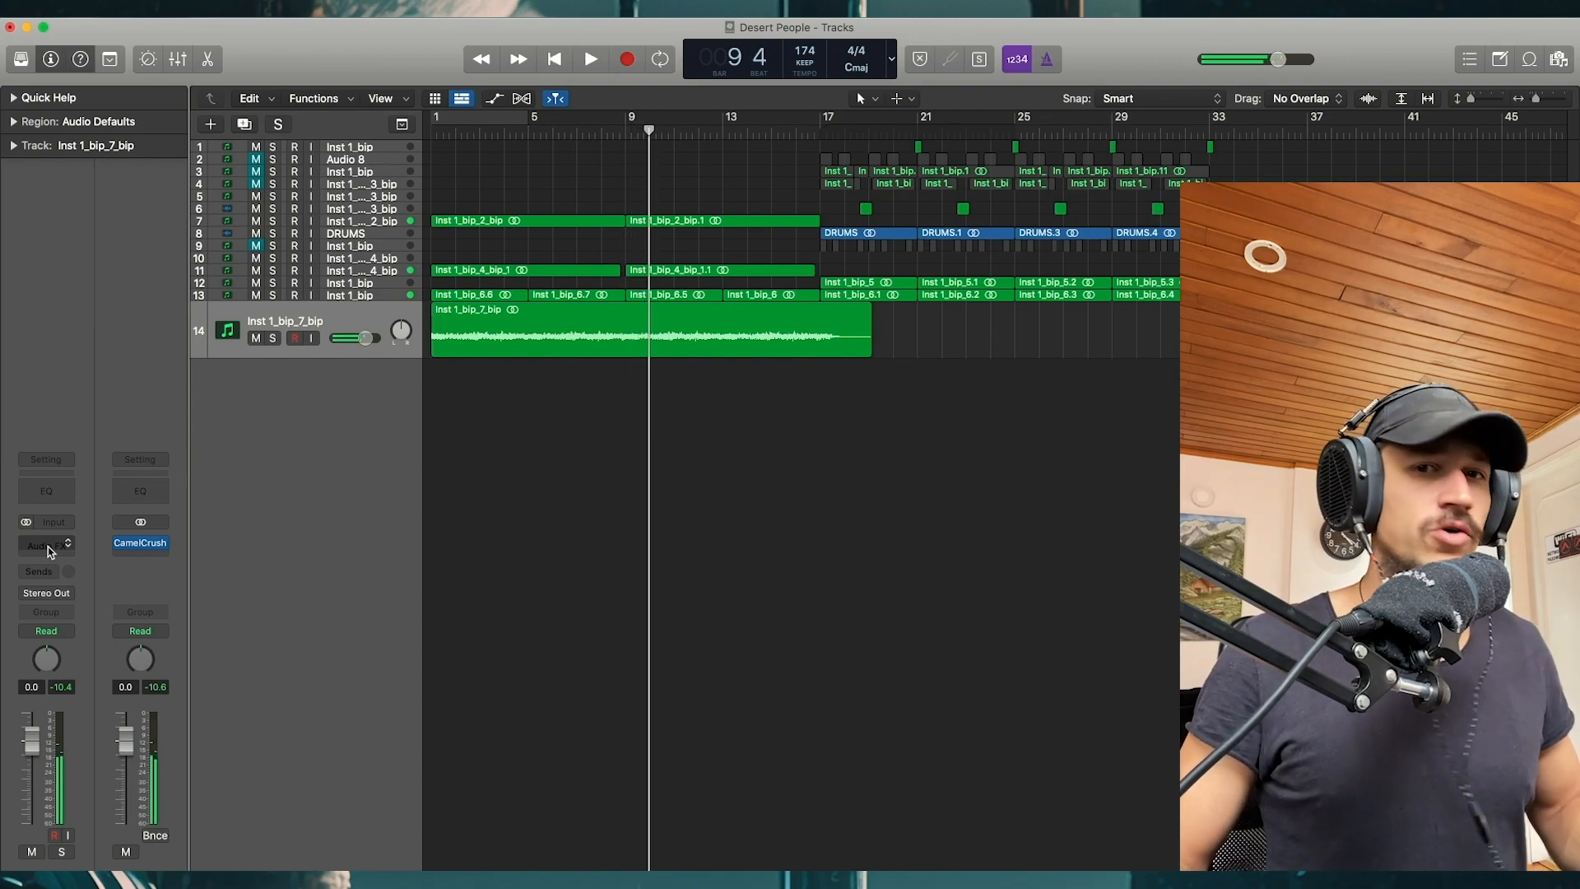
Step: Insert the stereo Xfer Records LFOTool as an audio effect on the Inst 1_bip_7_bip track
click(48, 547)
mouse_move(93, 852)
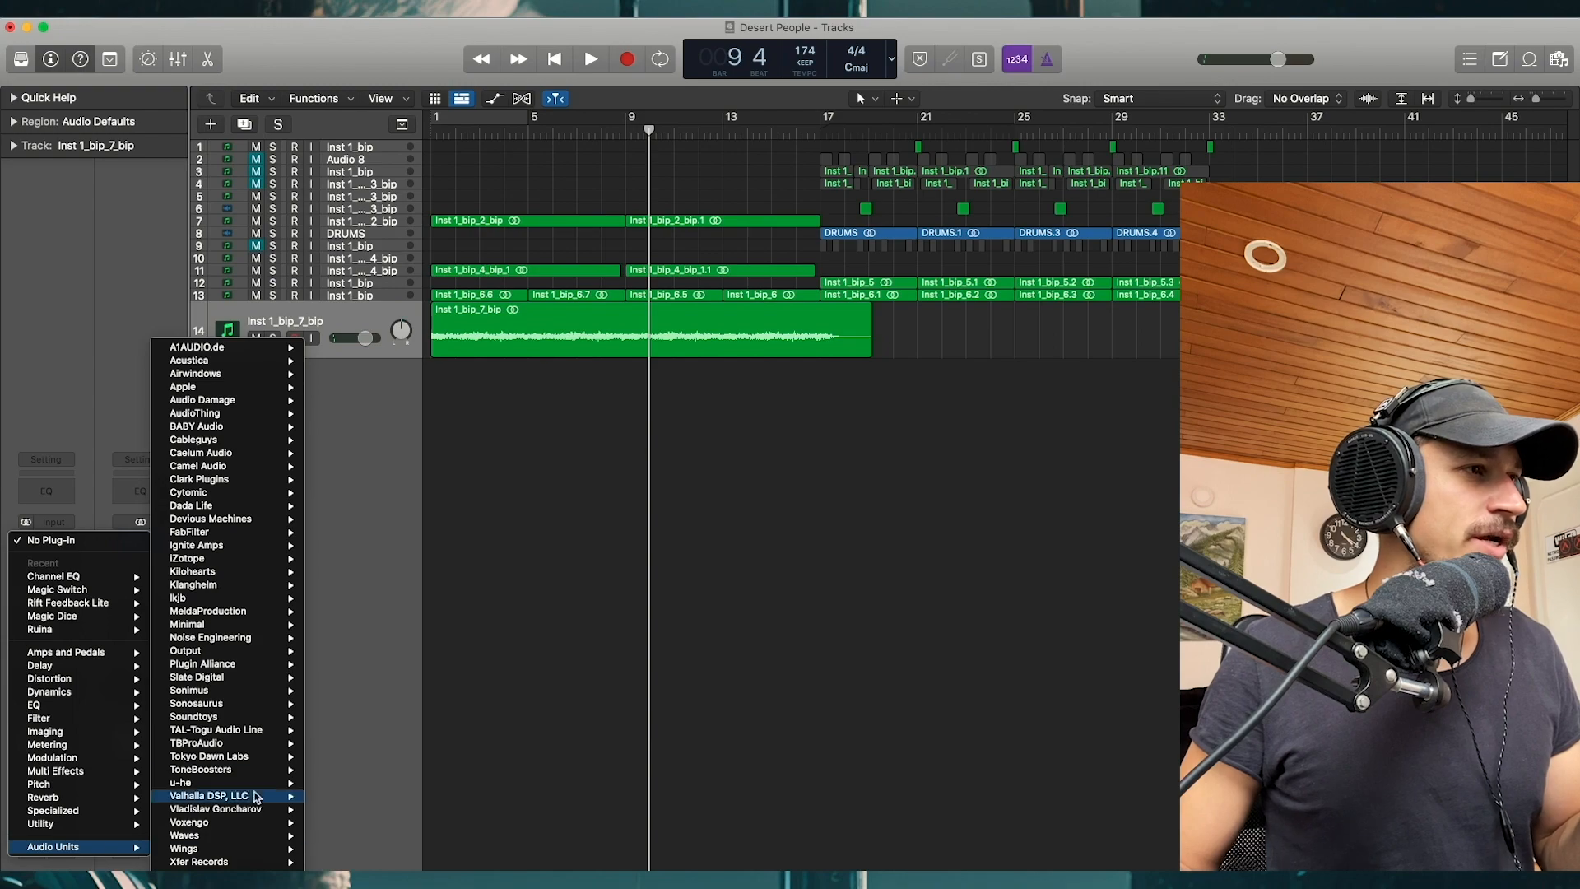
mouse_move(271, 615)
mouse_move(295, 862)
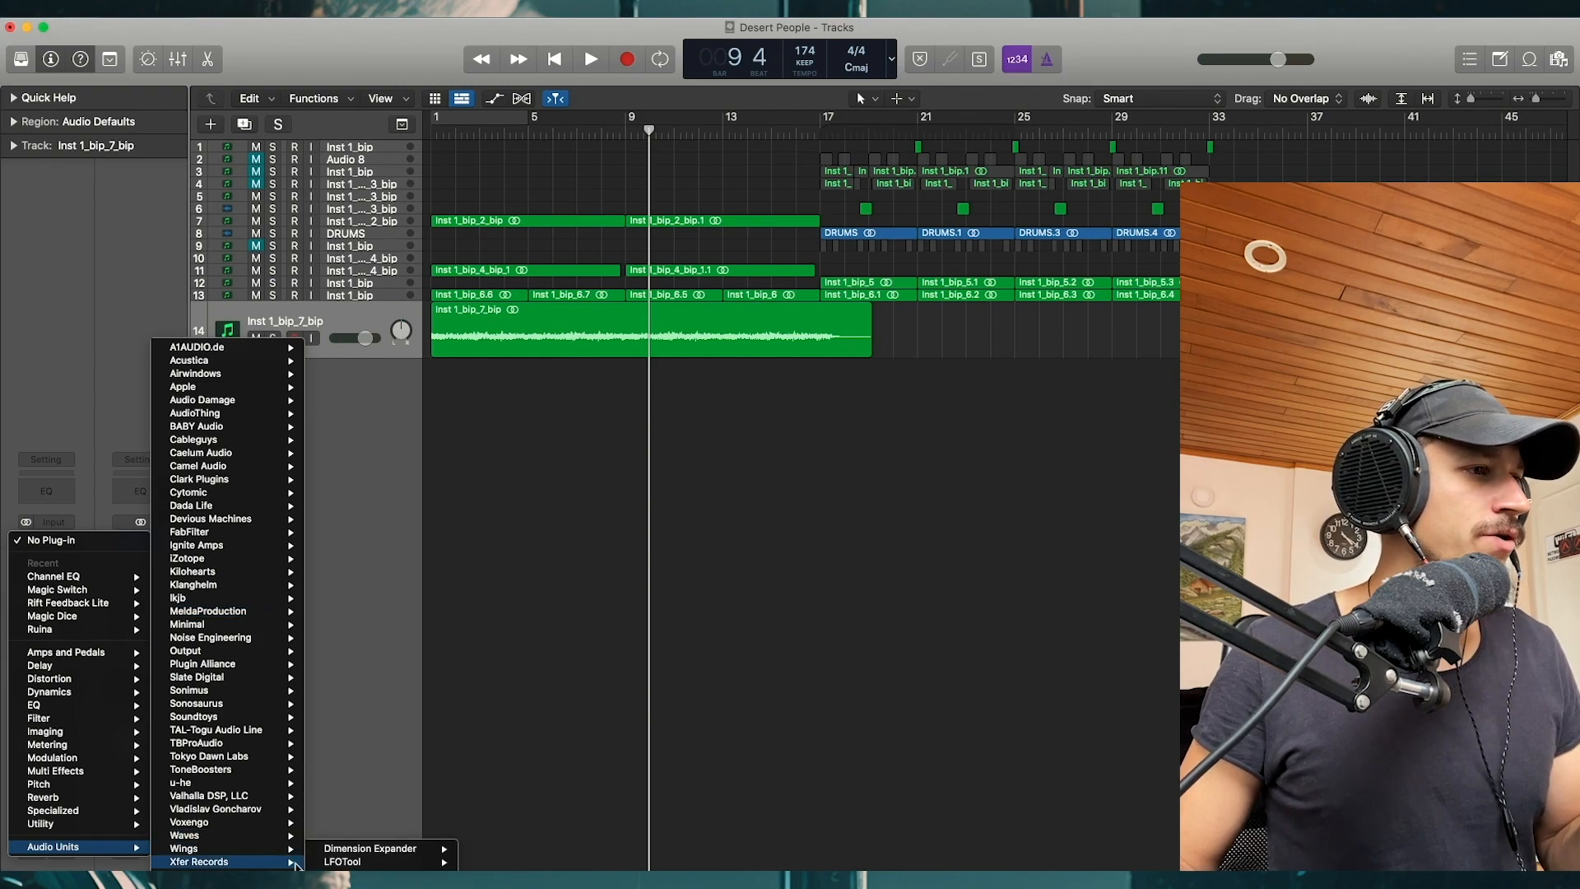
mouse_move(356, 862)
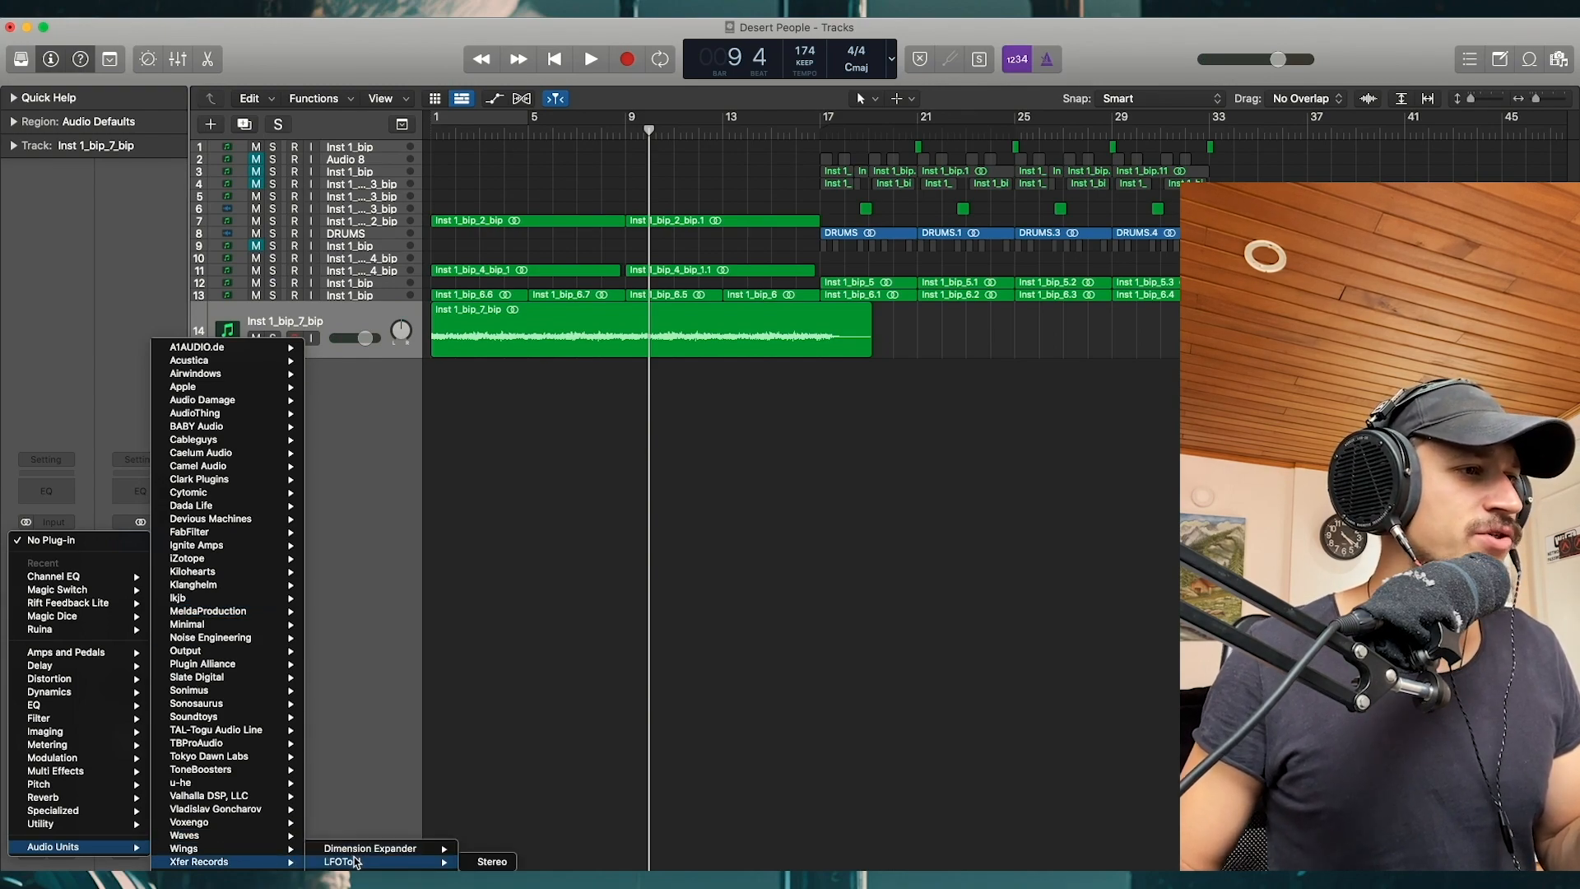
click(493, 862)
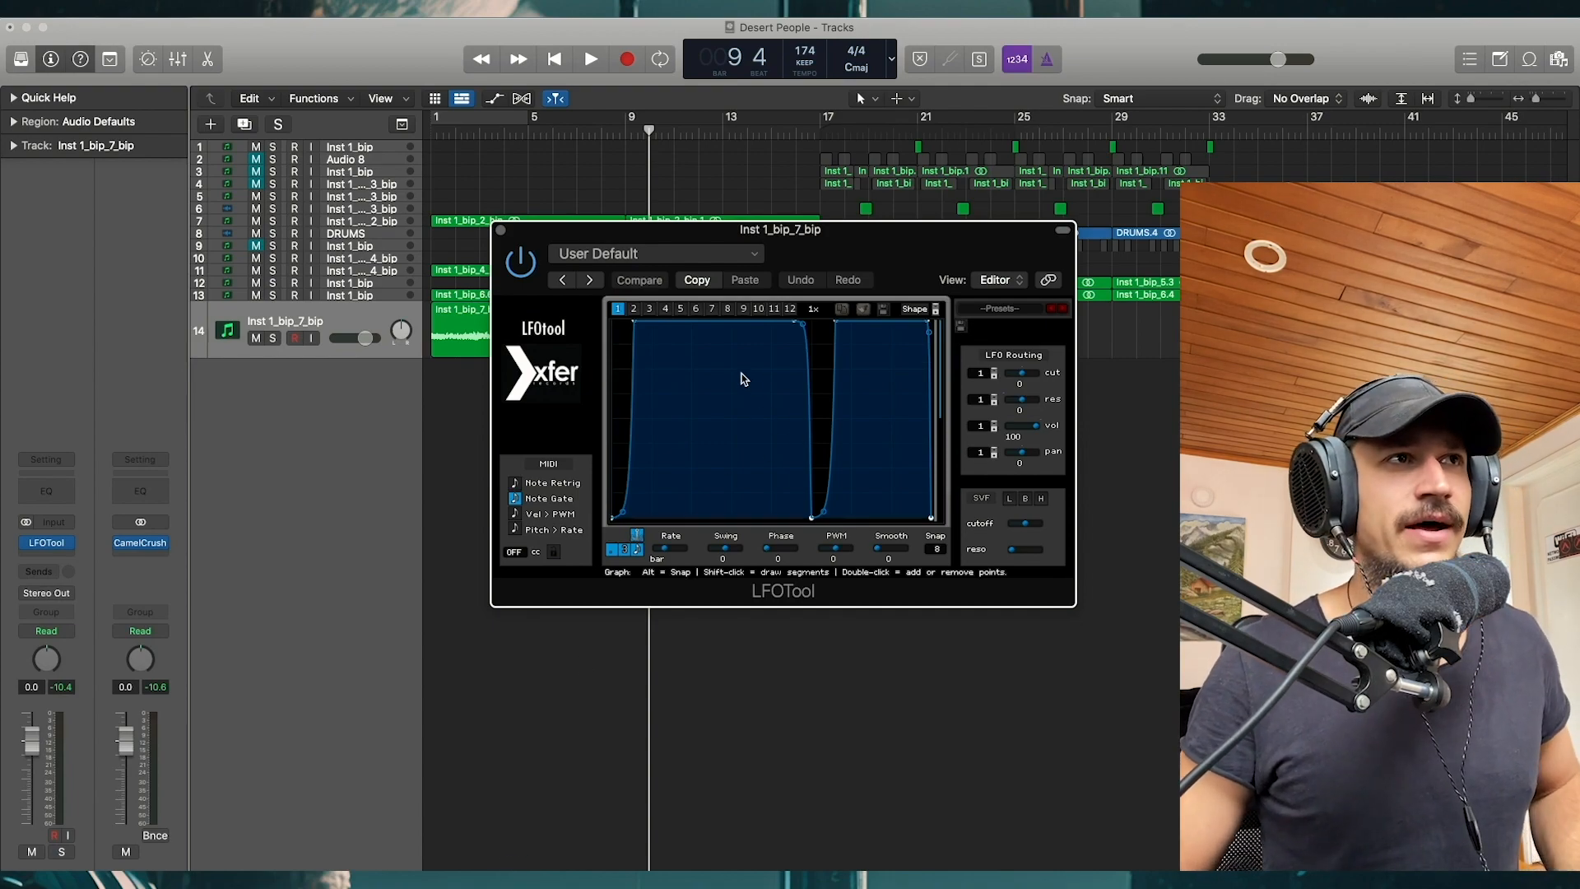
Step: Remove the mid-cycle dip from the LFOTool graph and stretch the opening rise into a smooth curve reaching full level around half the cycle
double_click(811, 520)
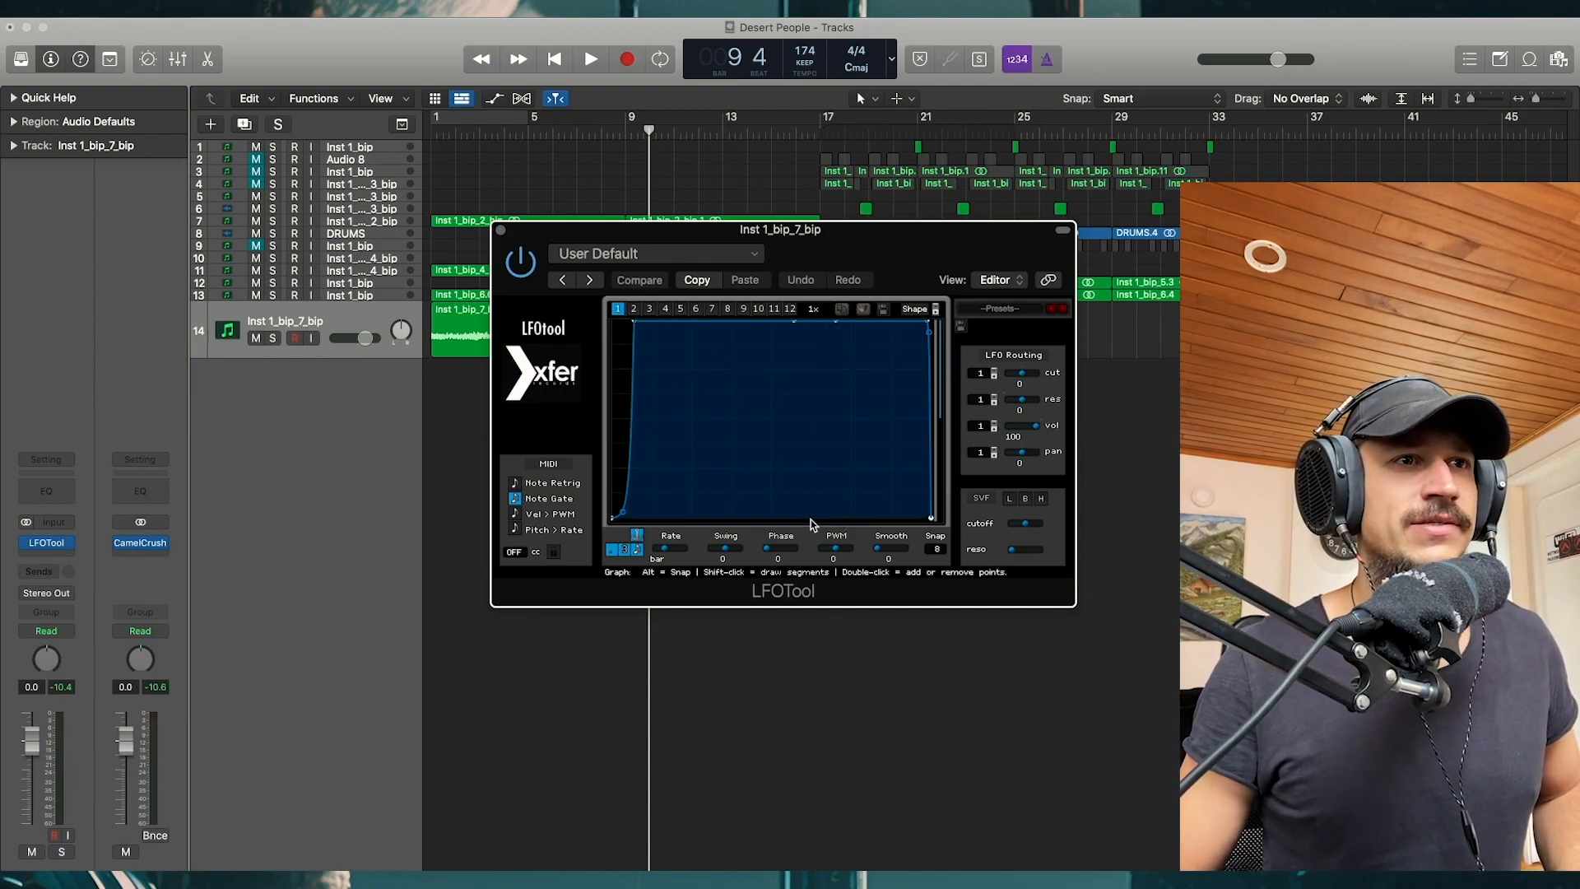
drag(633, 325, 766, 297)
key(space)
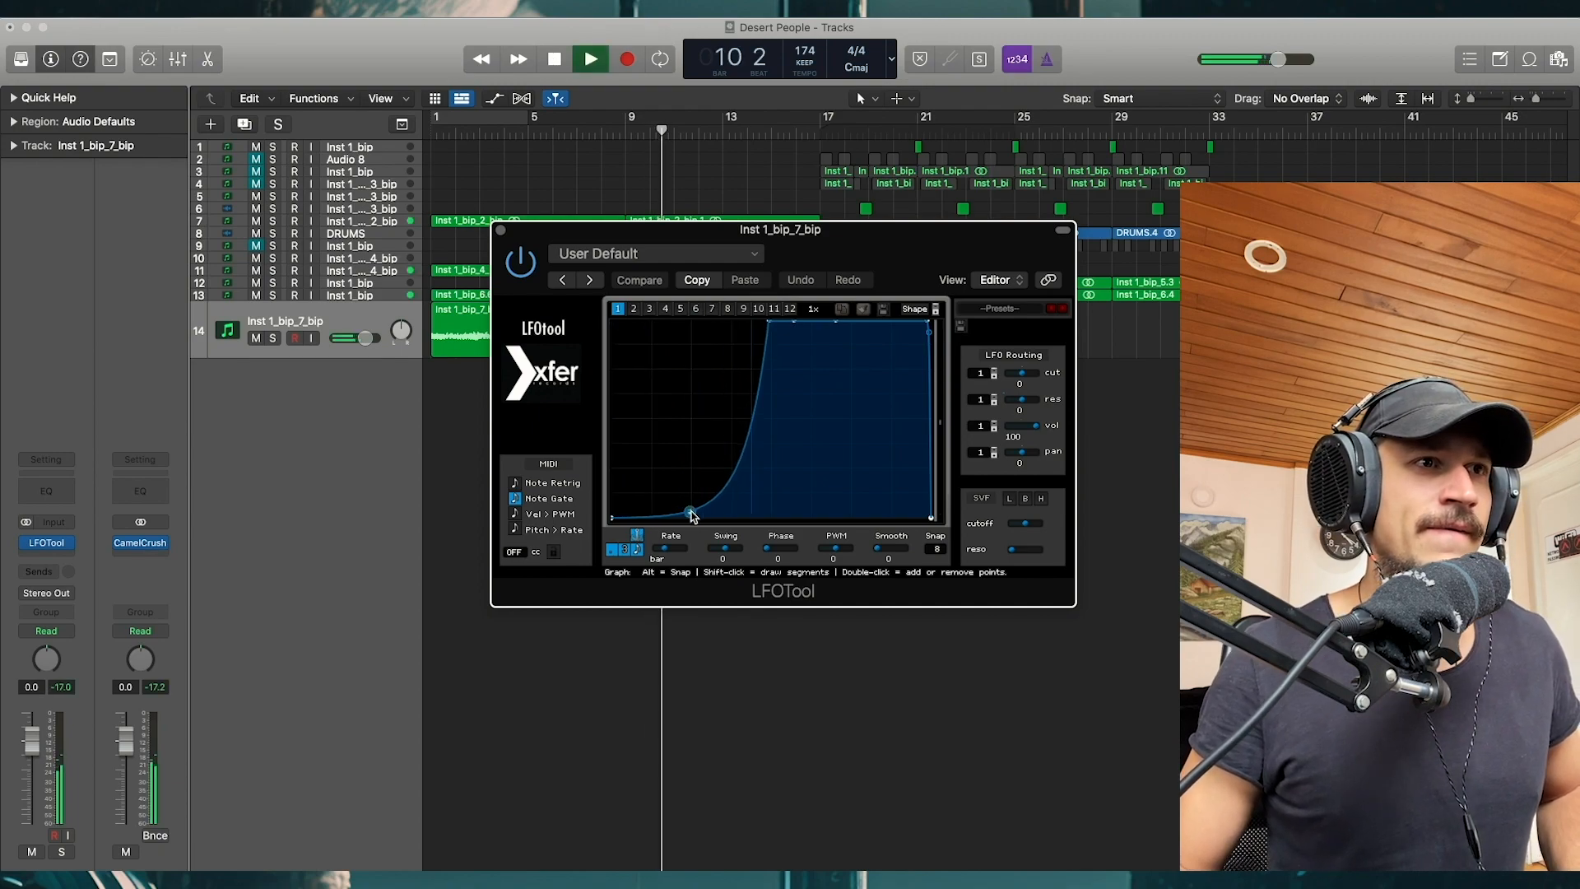
drag(691, 502, 690, 494)
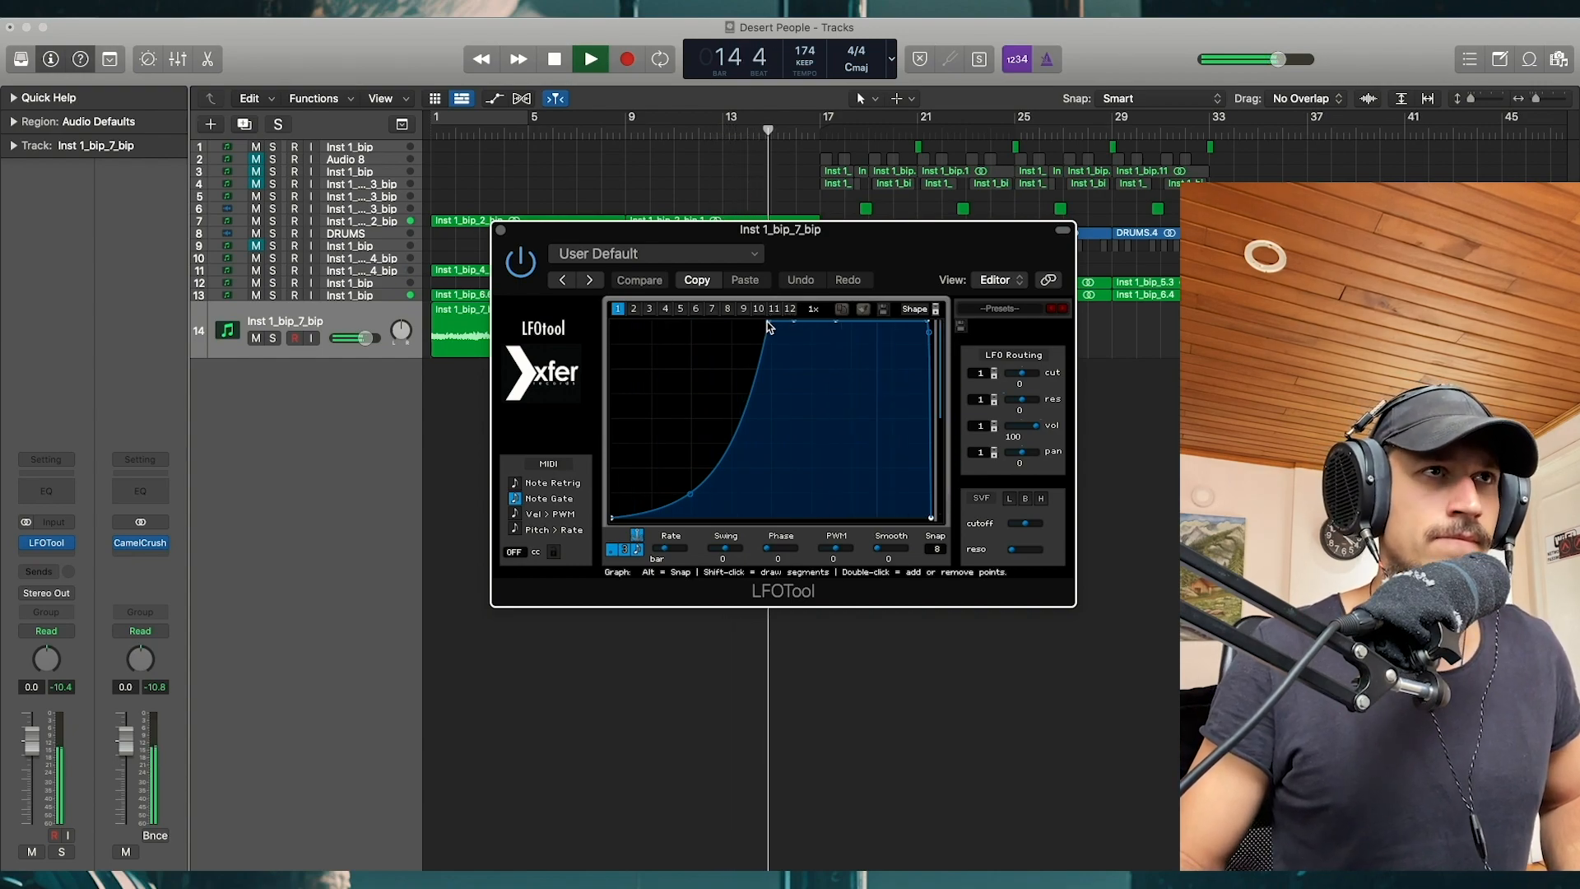
drag(767, 322, 773, 318)
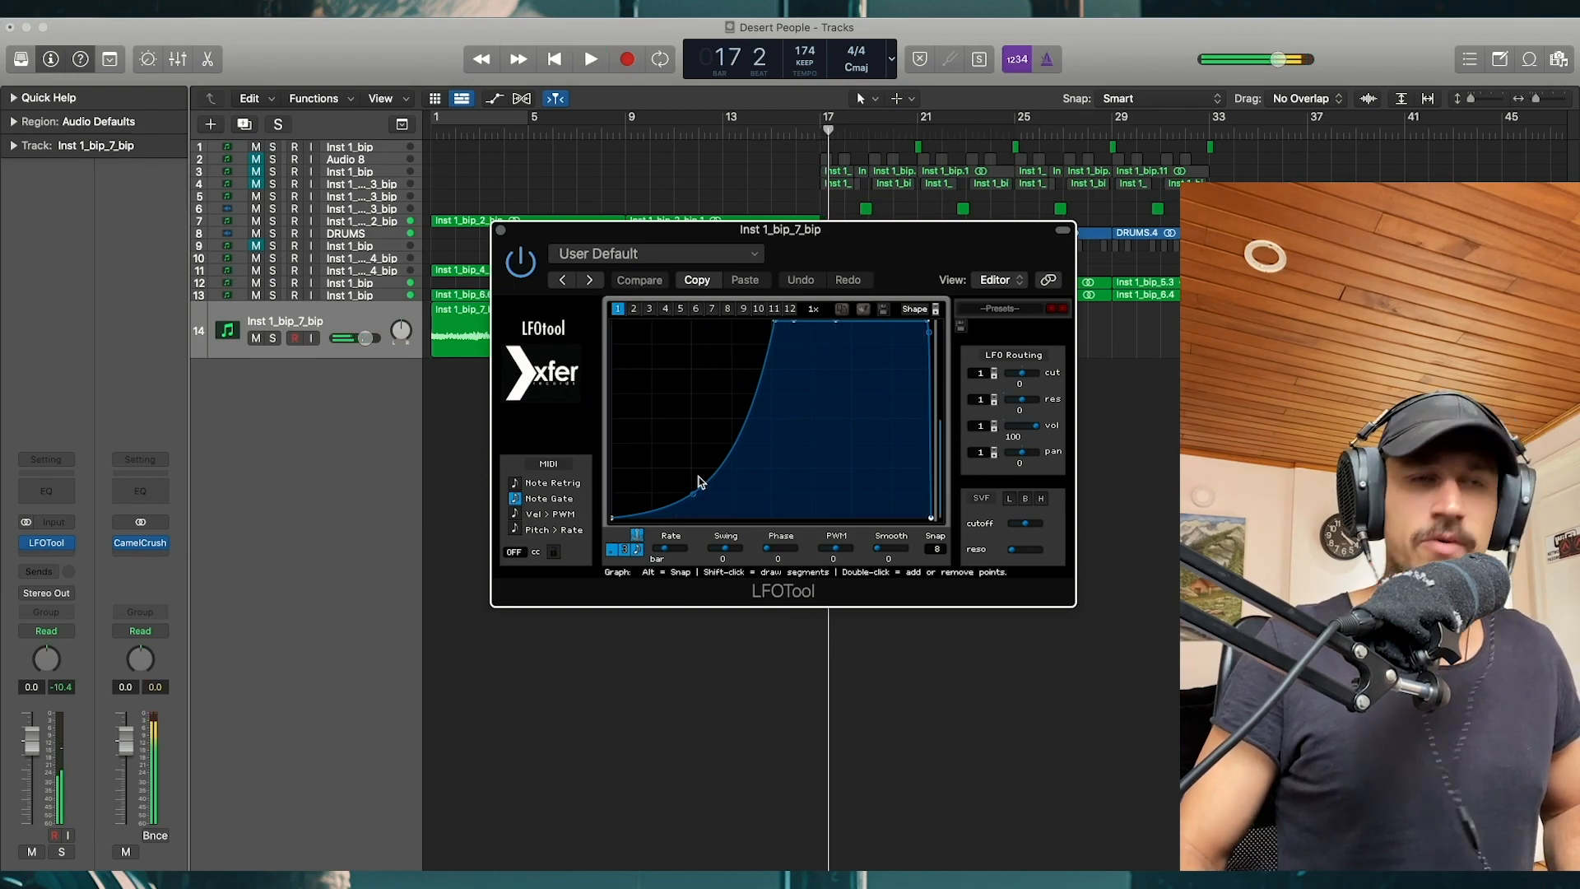
key(space)
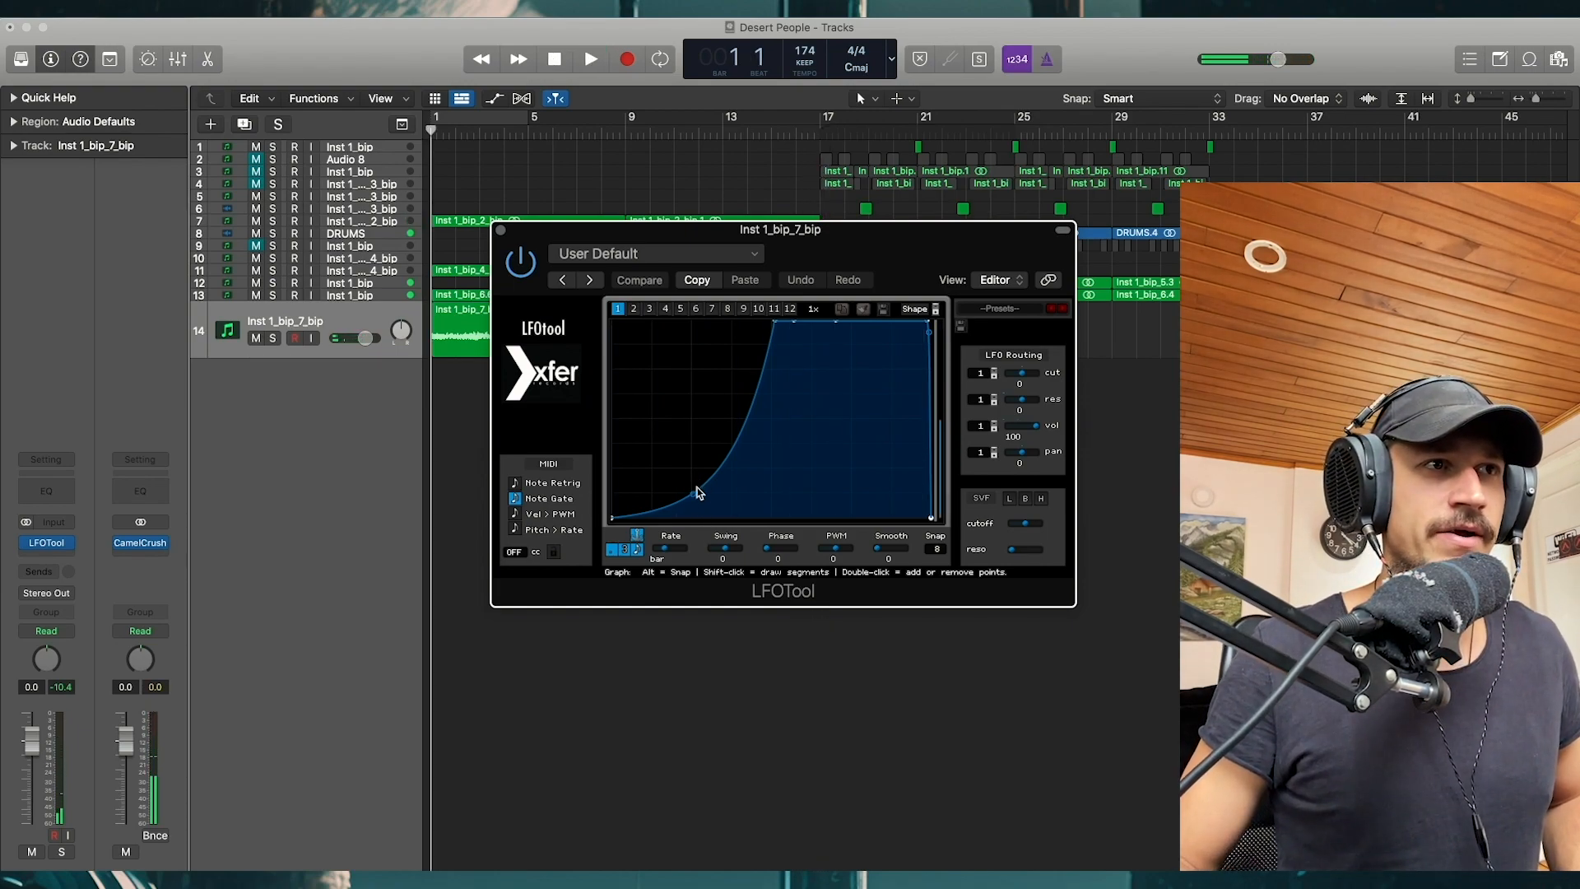
Step: Set LFOTool's volume routing amount to 50 during playback from bar 1, and close the plug-in
key(space)
drag(1046, 424, 992, 421)
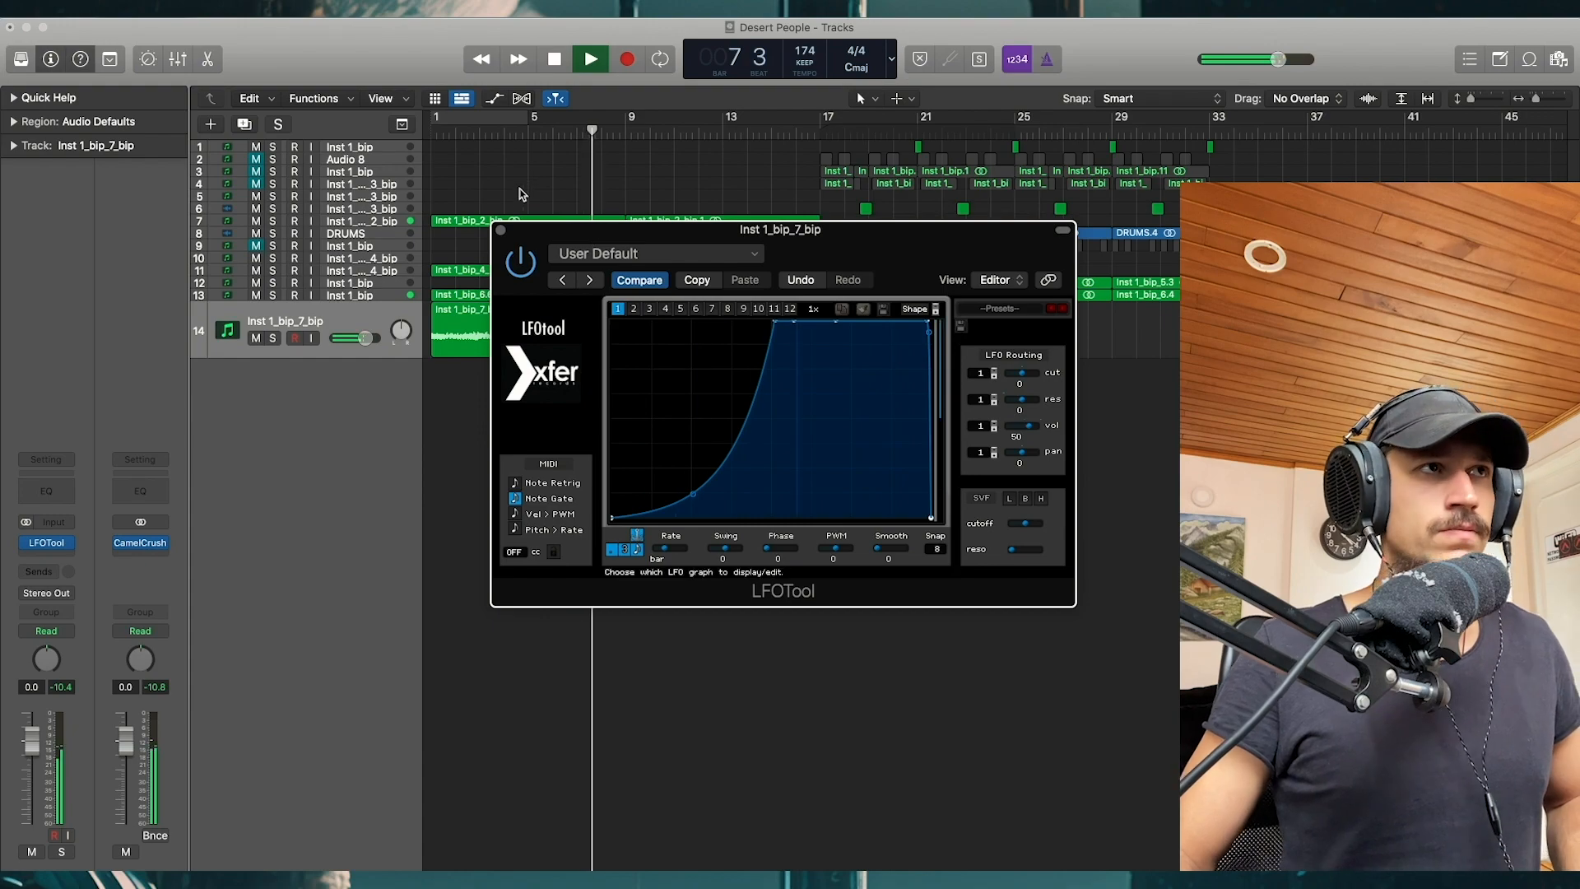
click(501, 236)
key(space)
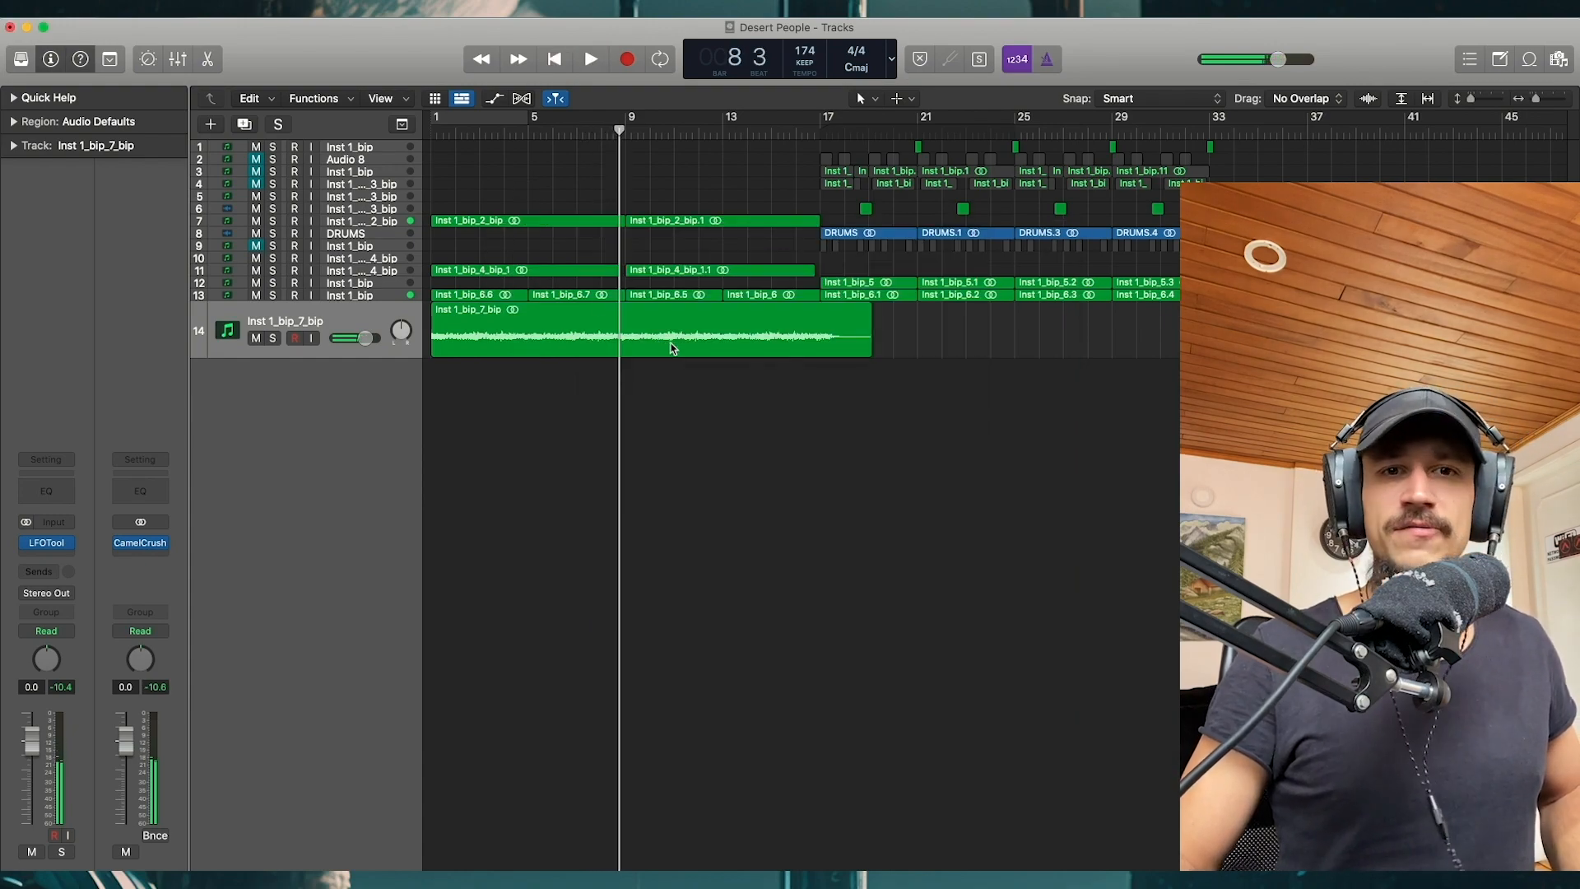
Step: Bounce the Inst 1_bip_7_bip region in place to a new track with the LFOTool pumping printed
click(675, 349)
key(super+Down)
key(super+Down)
key(super+Down)
key(super+Down)
key(super+Down)
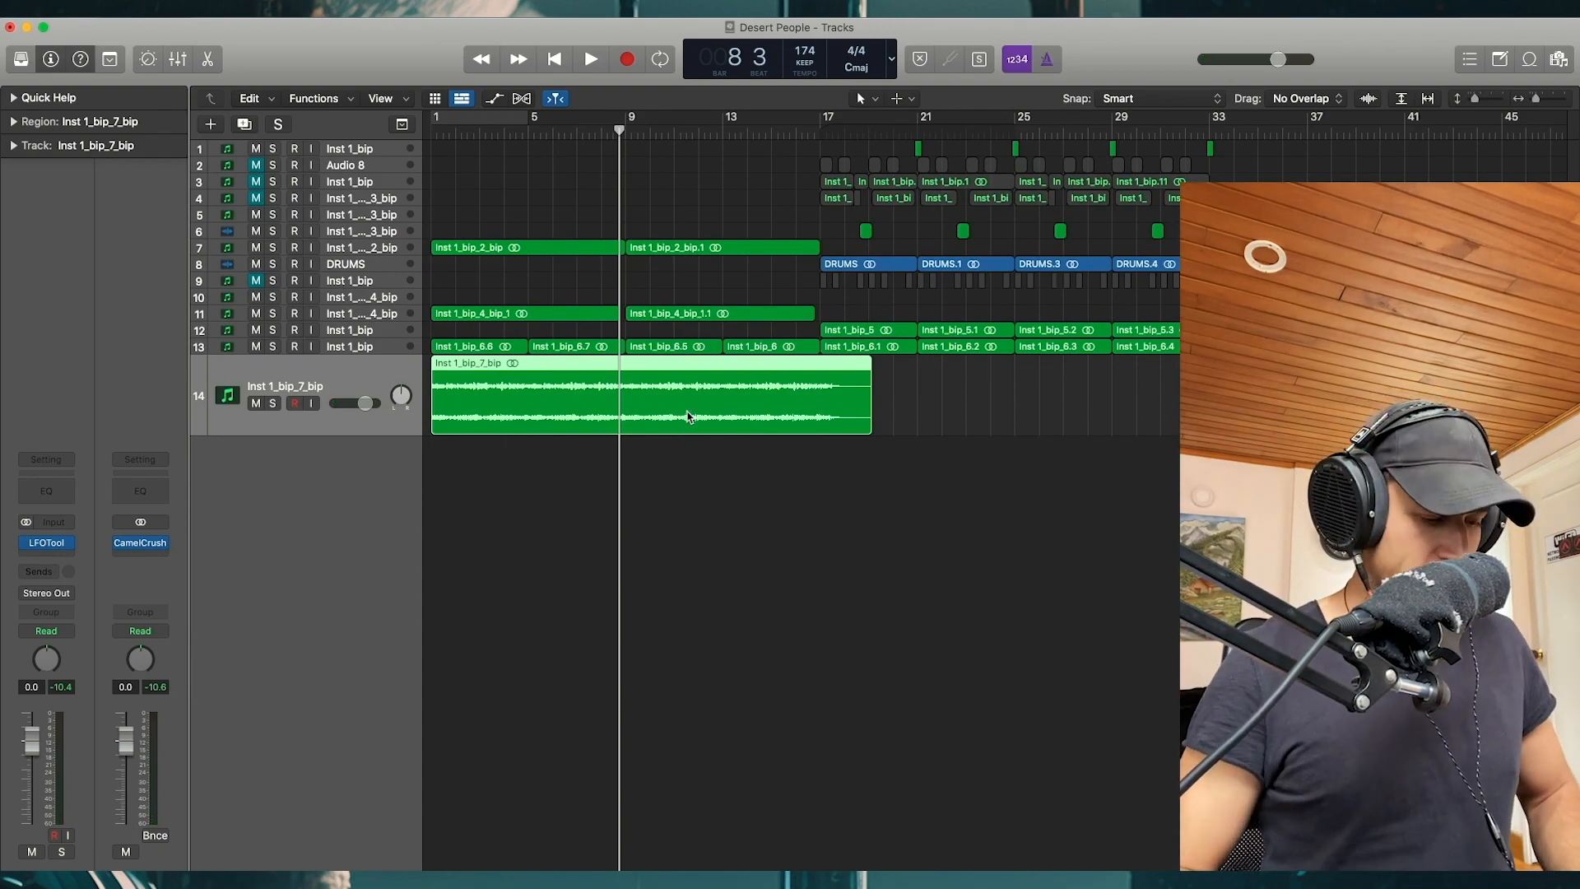
key(ctrl+b)
key(Return)
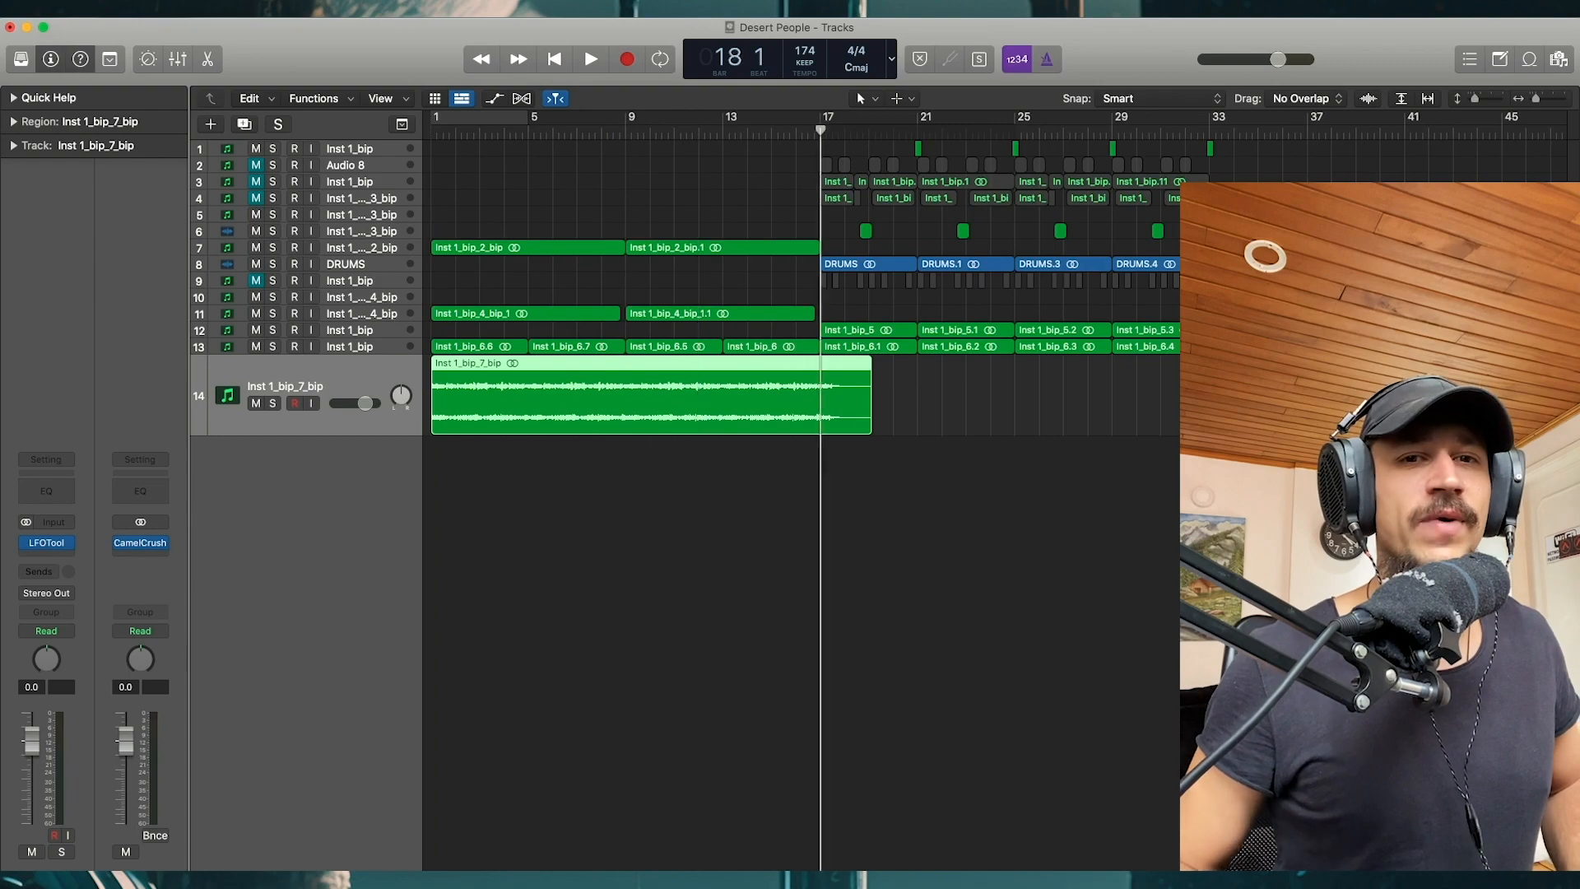
Step: Delete the original track 14 with its unprocessed Inst 1_bip_7_bip region, keeping the new bounce
key(super+Down)
key(super+Down)
key(super+Down)
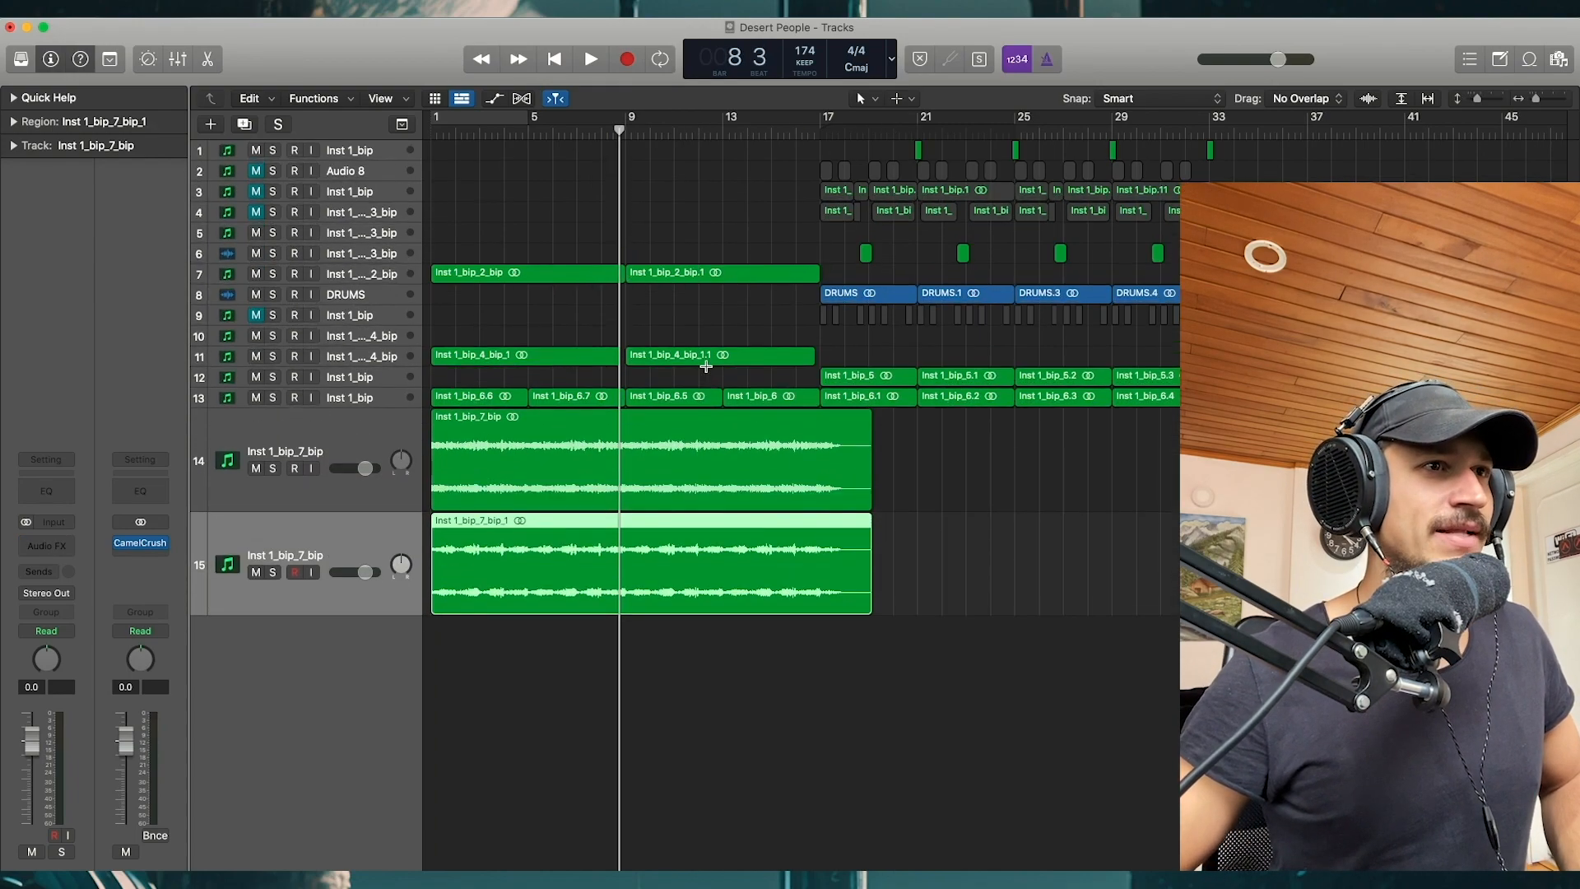
click(298, 563)
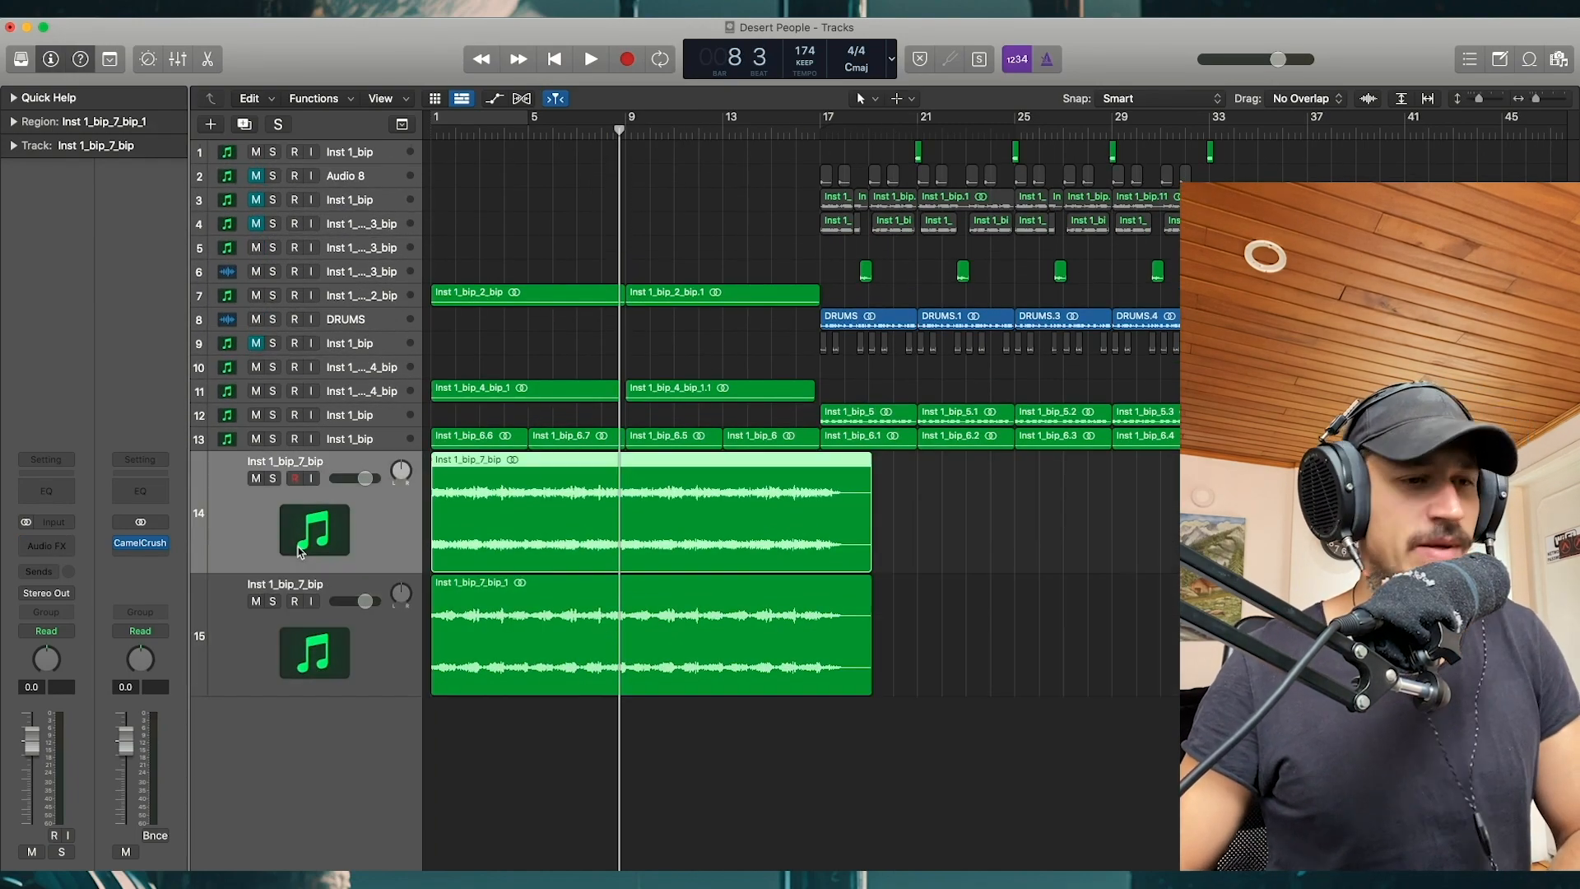
key(super+Delete)
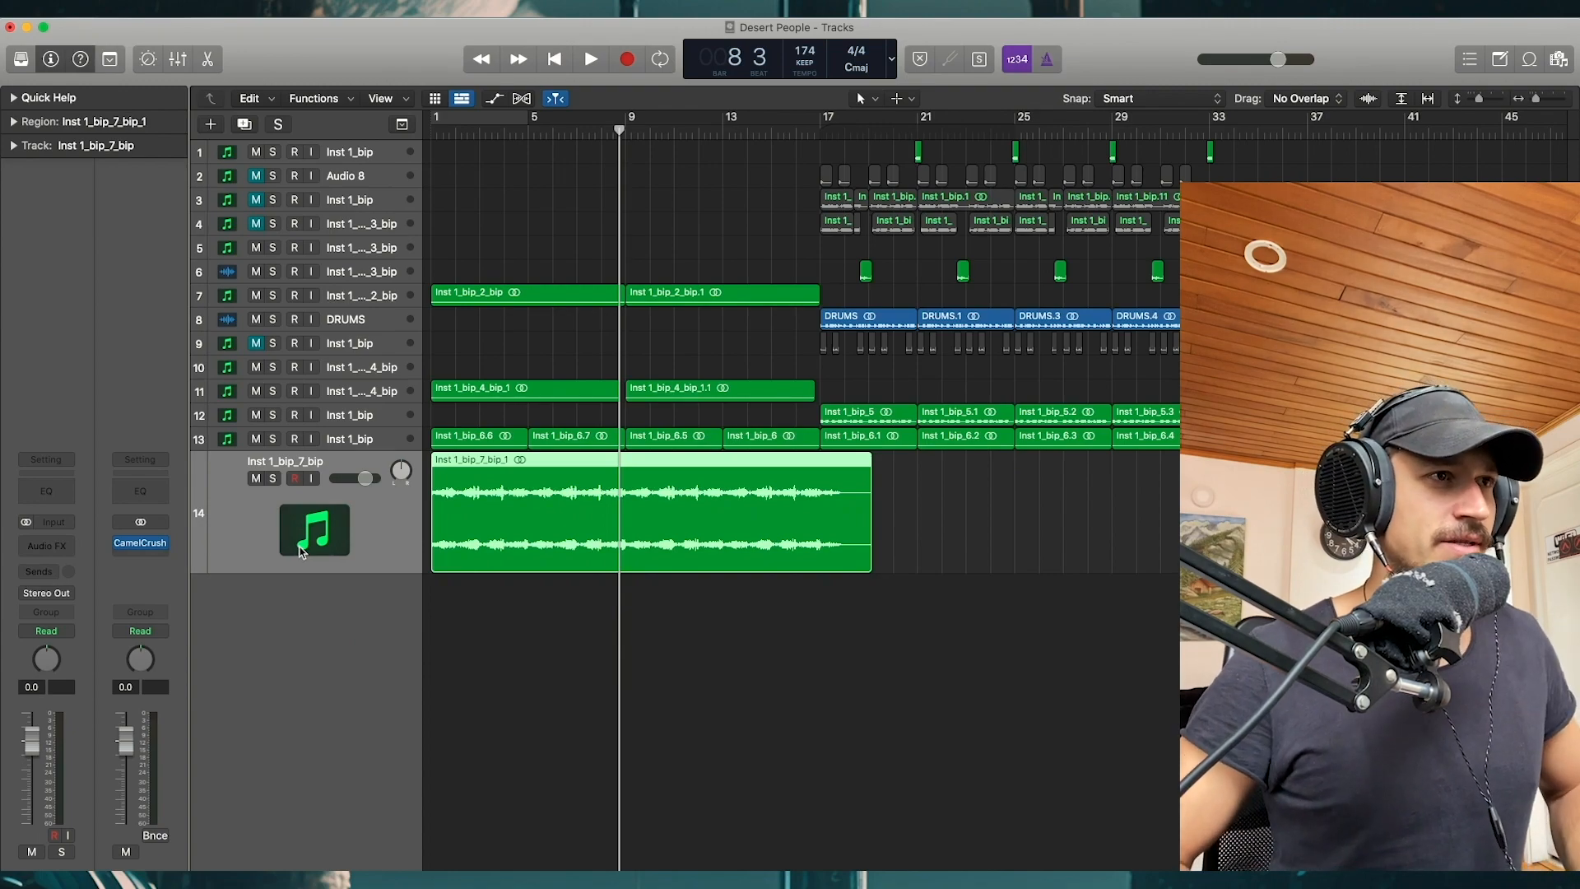
Step: Play the intro from bar 1 and add a Channel EQ to the bounced track with a 12 dB/Oct low cut at 95.5 Hz
key(super+Down)
key(super+Right)
key(Return)
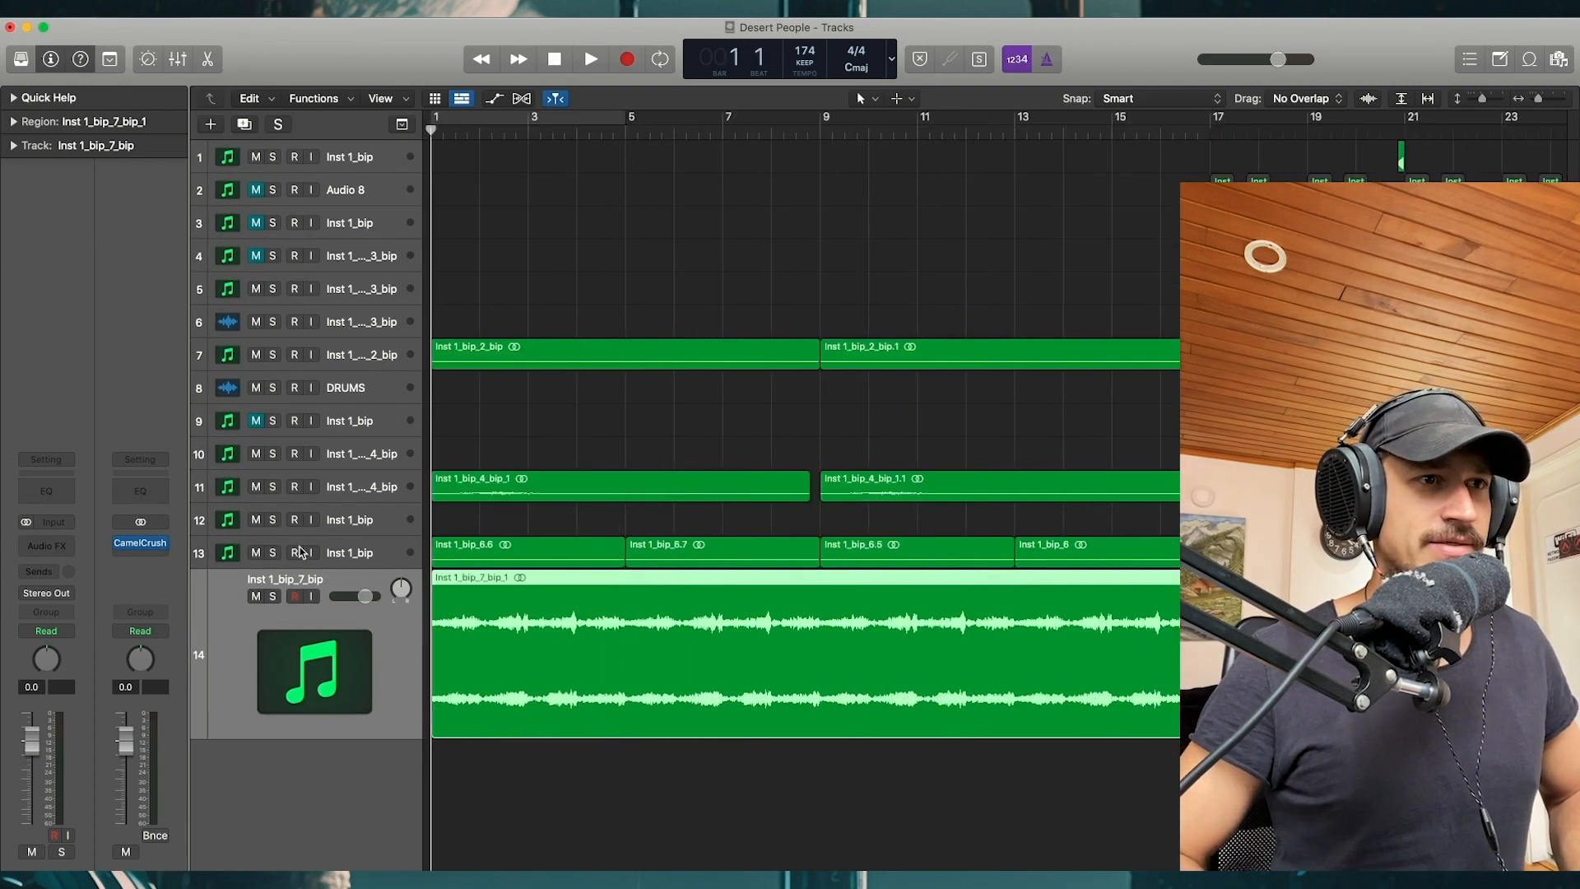
key(space)
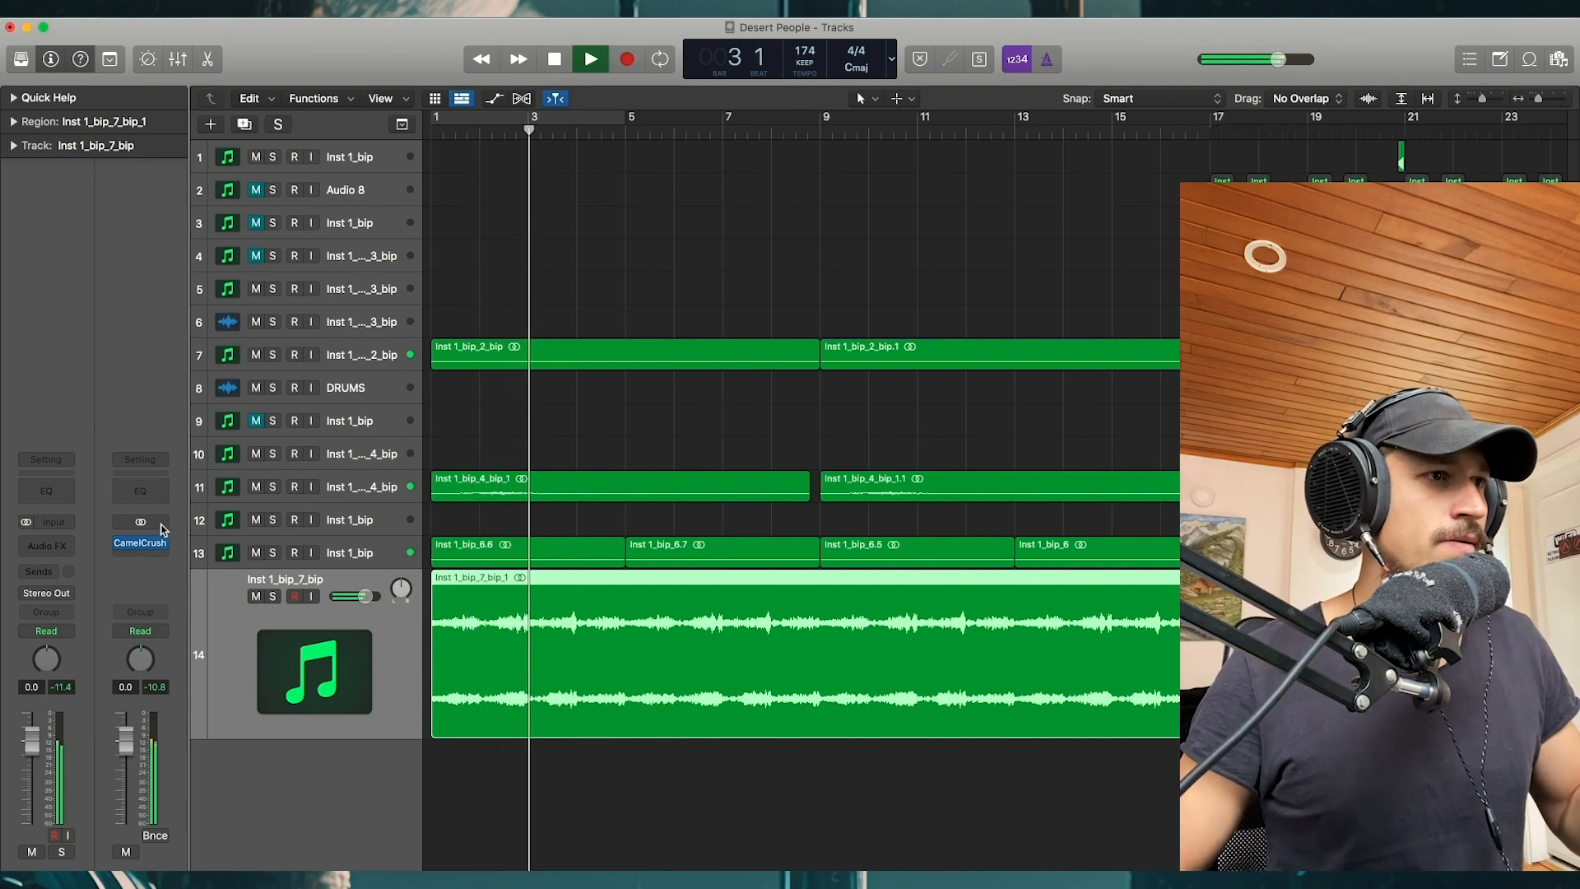
click(52, 496)
key(space)
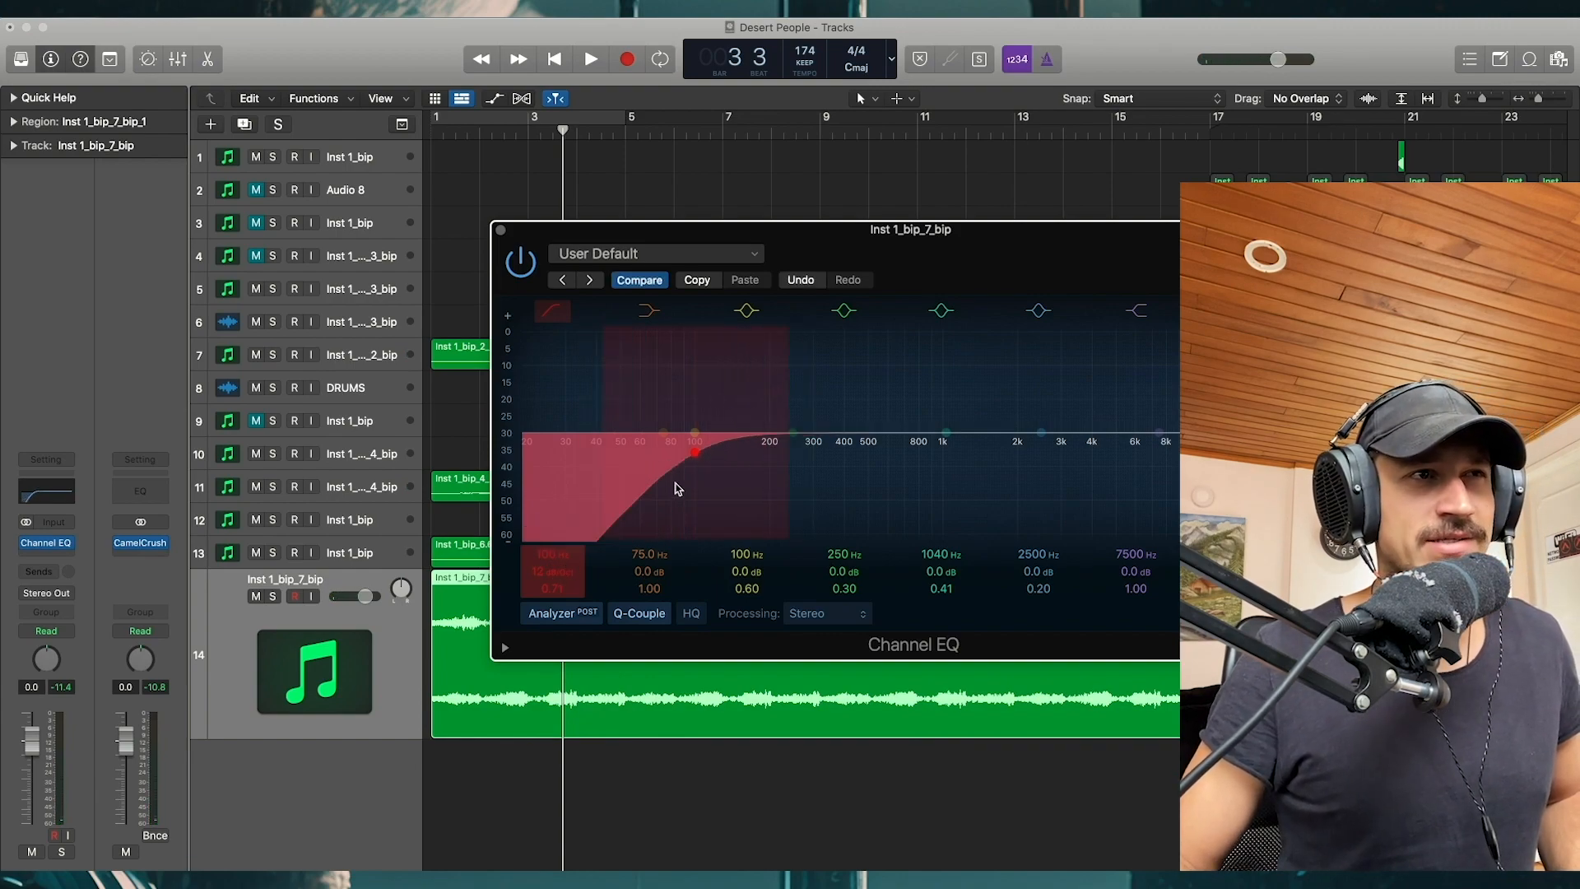
key(space)
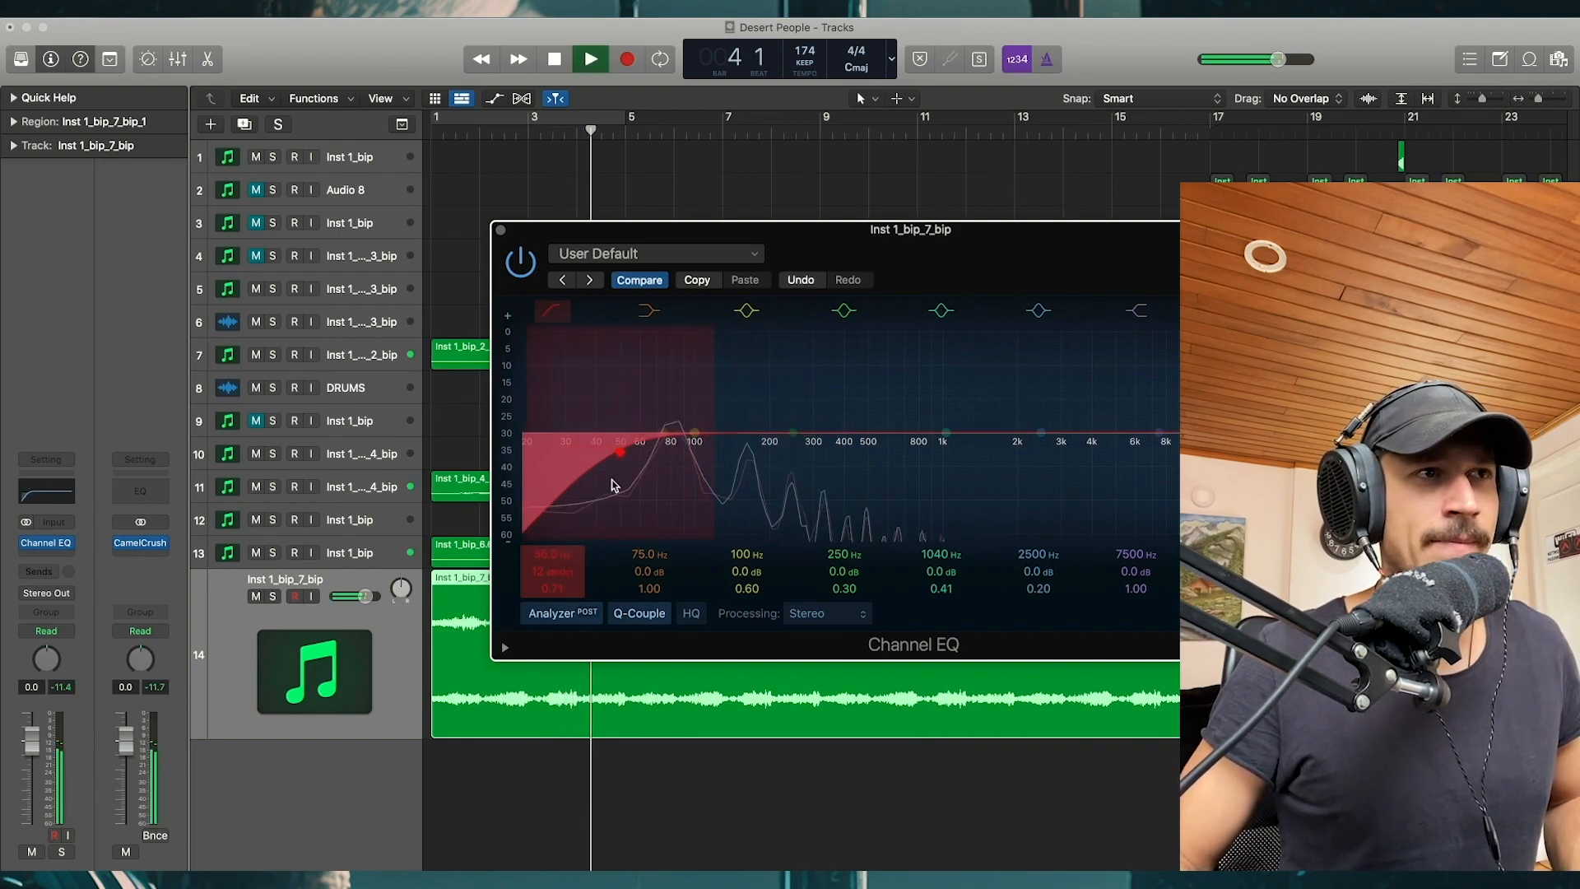
drag(638, 485, 695, 486)
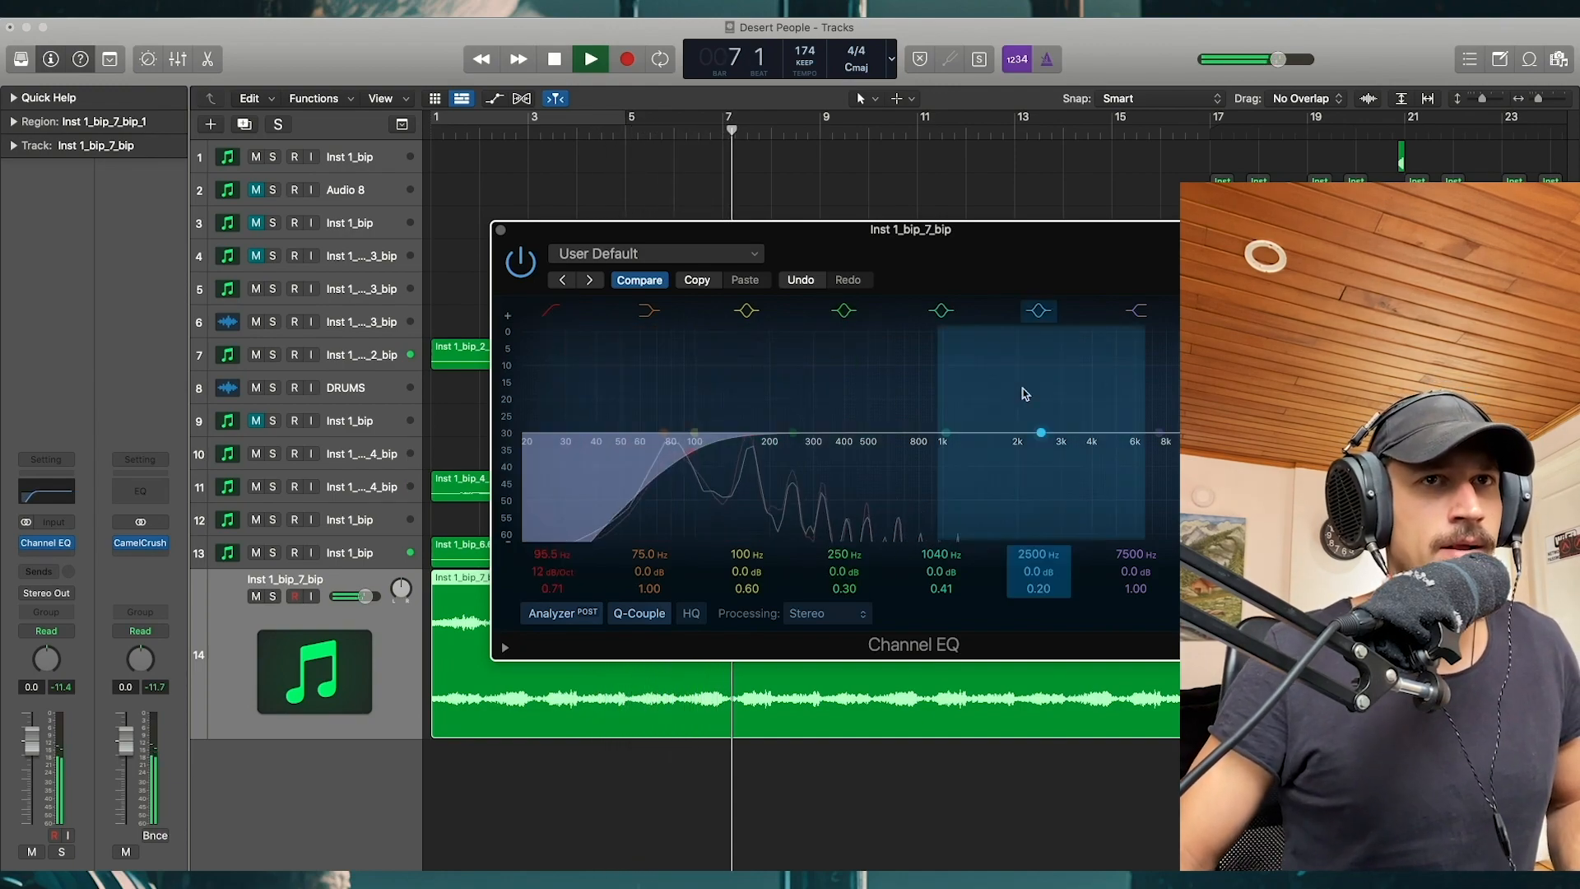
Step: Add a high shelf boost of +4.4 dB at 1380 Hz, raise the low cut to about 104 Hz, and close the EQ
drag(1144, 367, 964, 329)
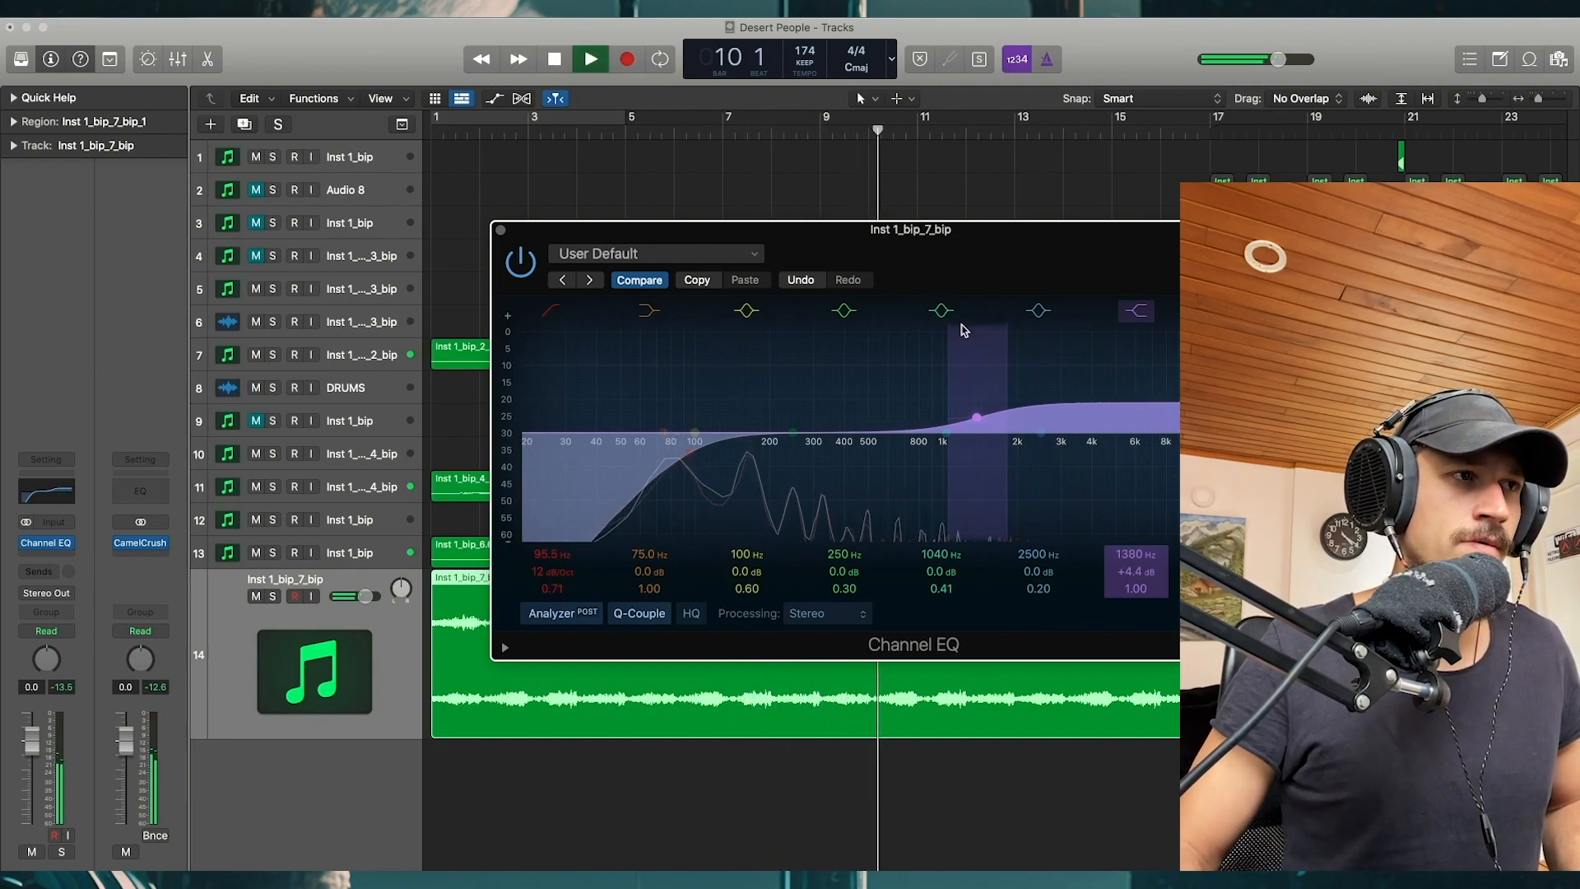
drag(695, 500, 702, 507)
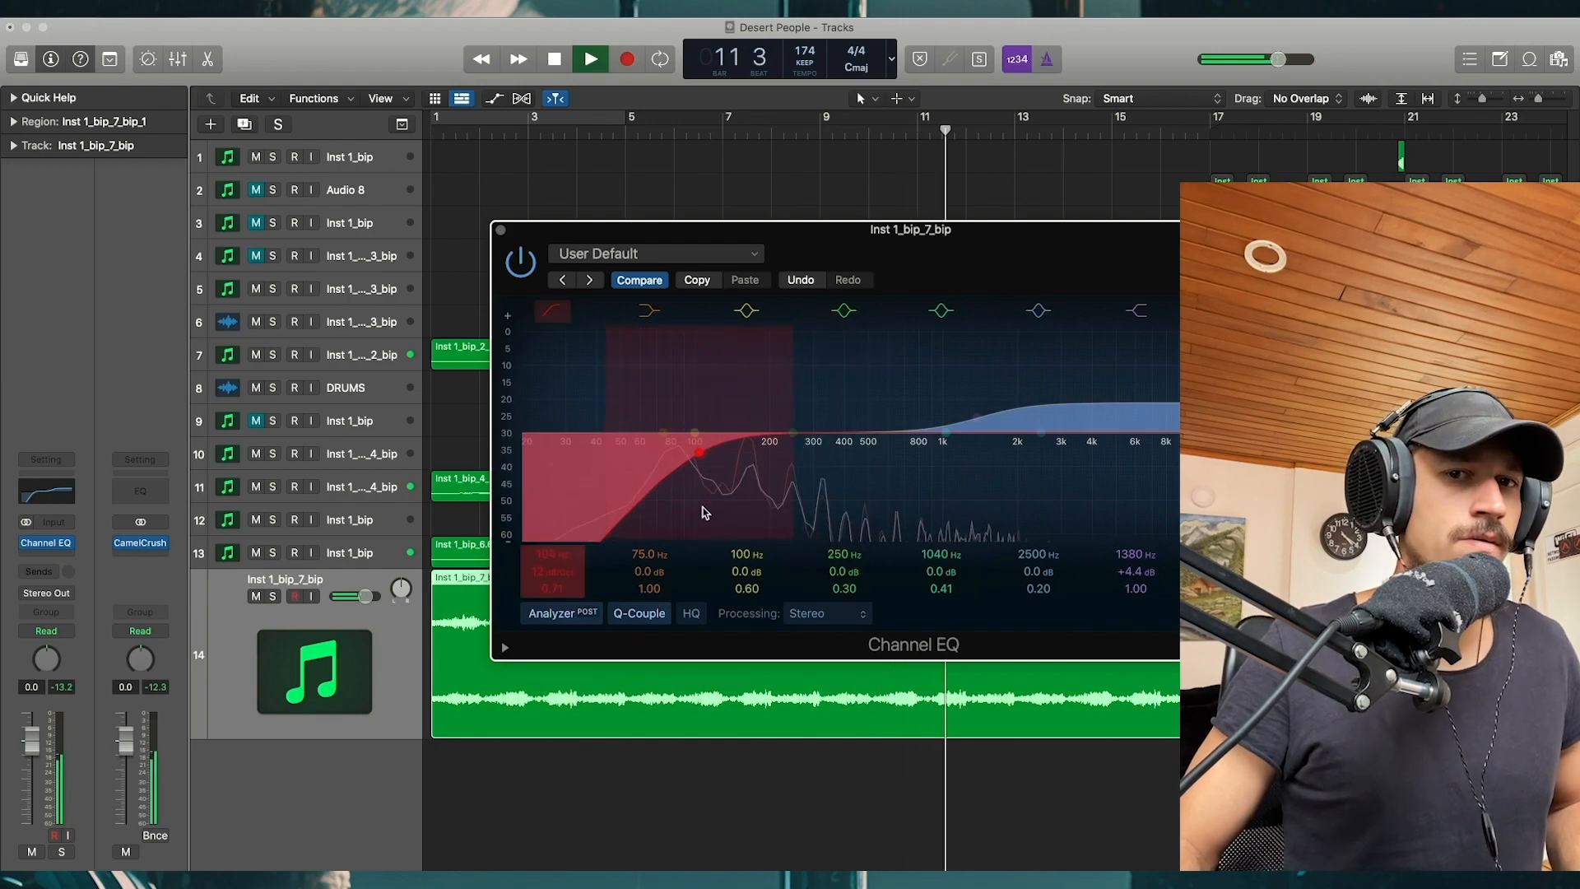
click(501, 230)
Step: Stop playback, return to bar 1, and solo the Inst 1_bip_7_bip track to audition it
key(super+Left)
key(super+Left)
key(super+Left)
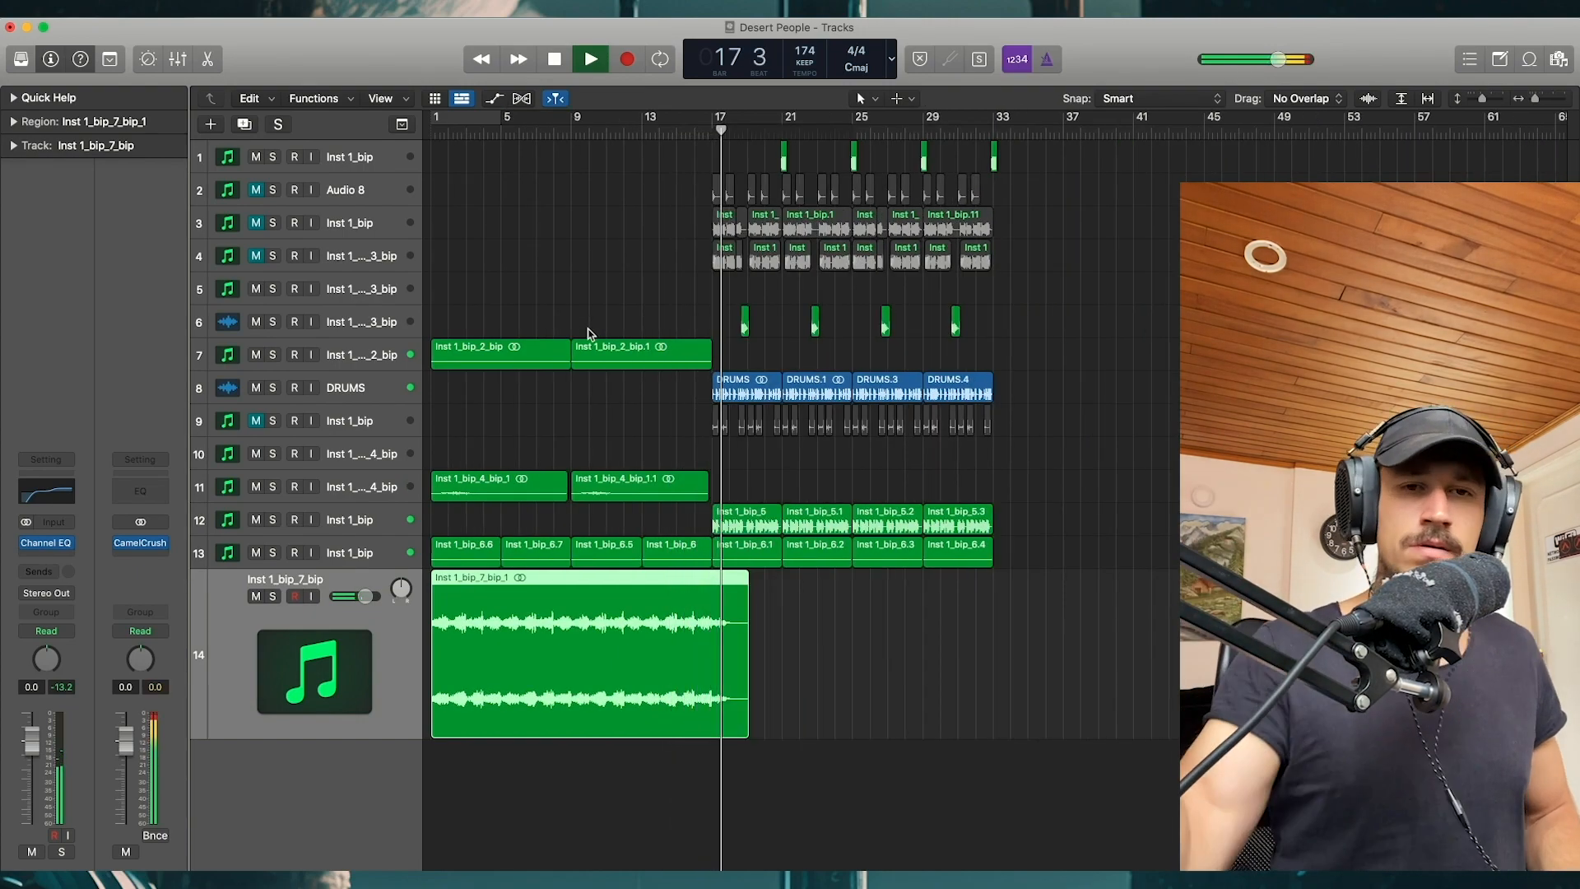
key(space)
key(super+Up)
key(super+Up)
key(ctrl+z)
key(Return)
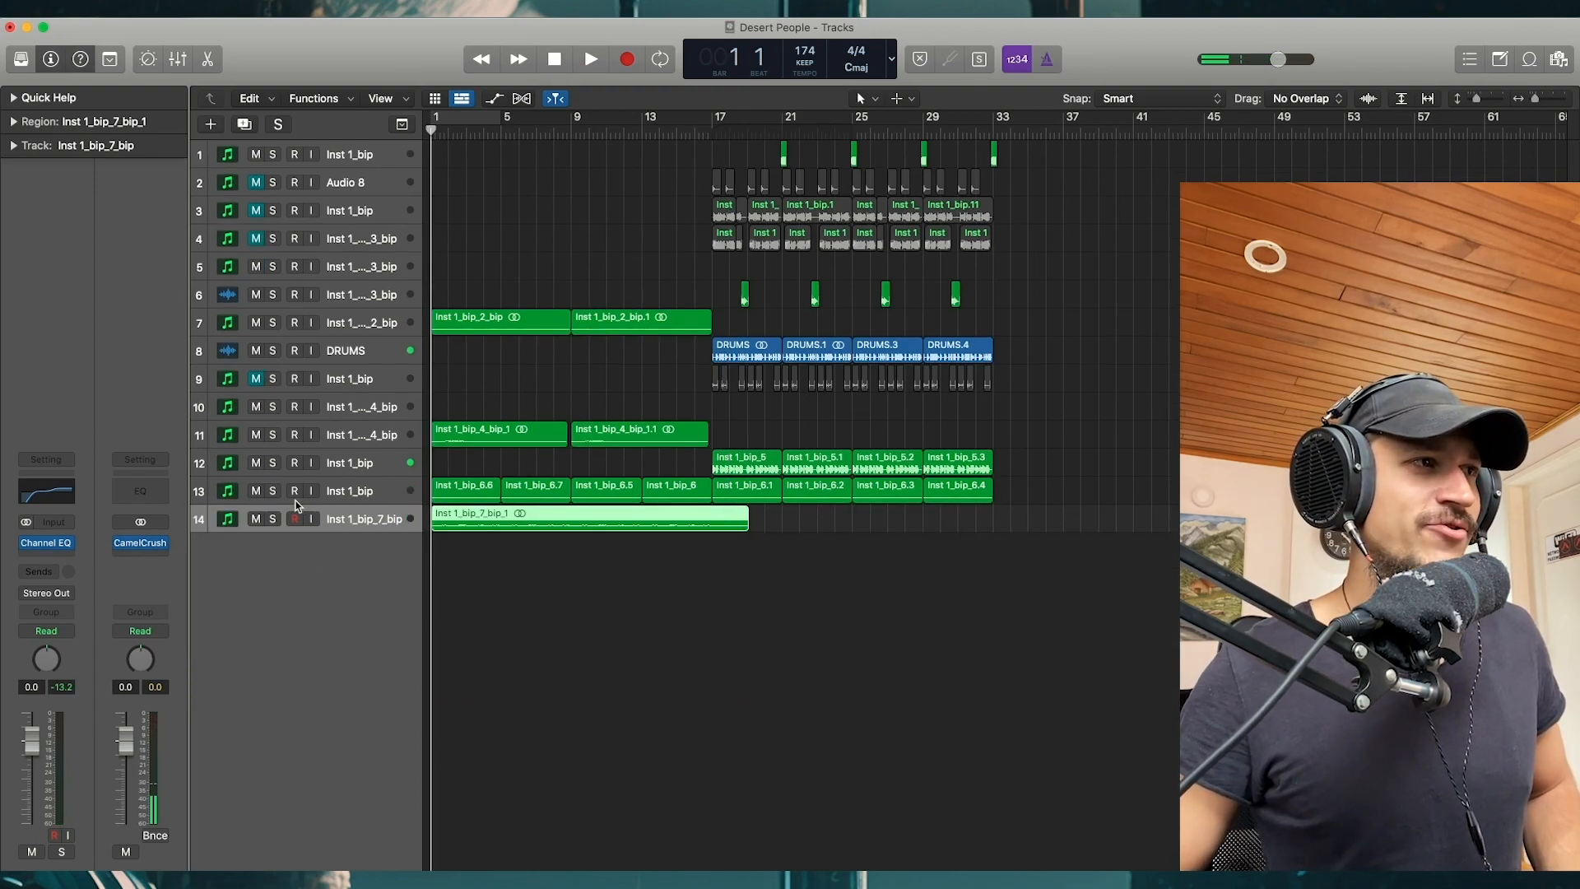
click(276, 517)
key(ctrl+z)
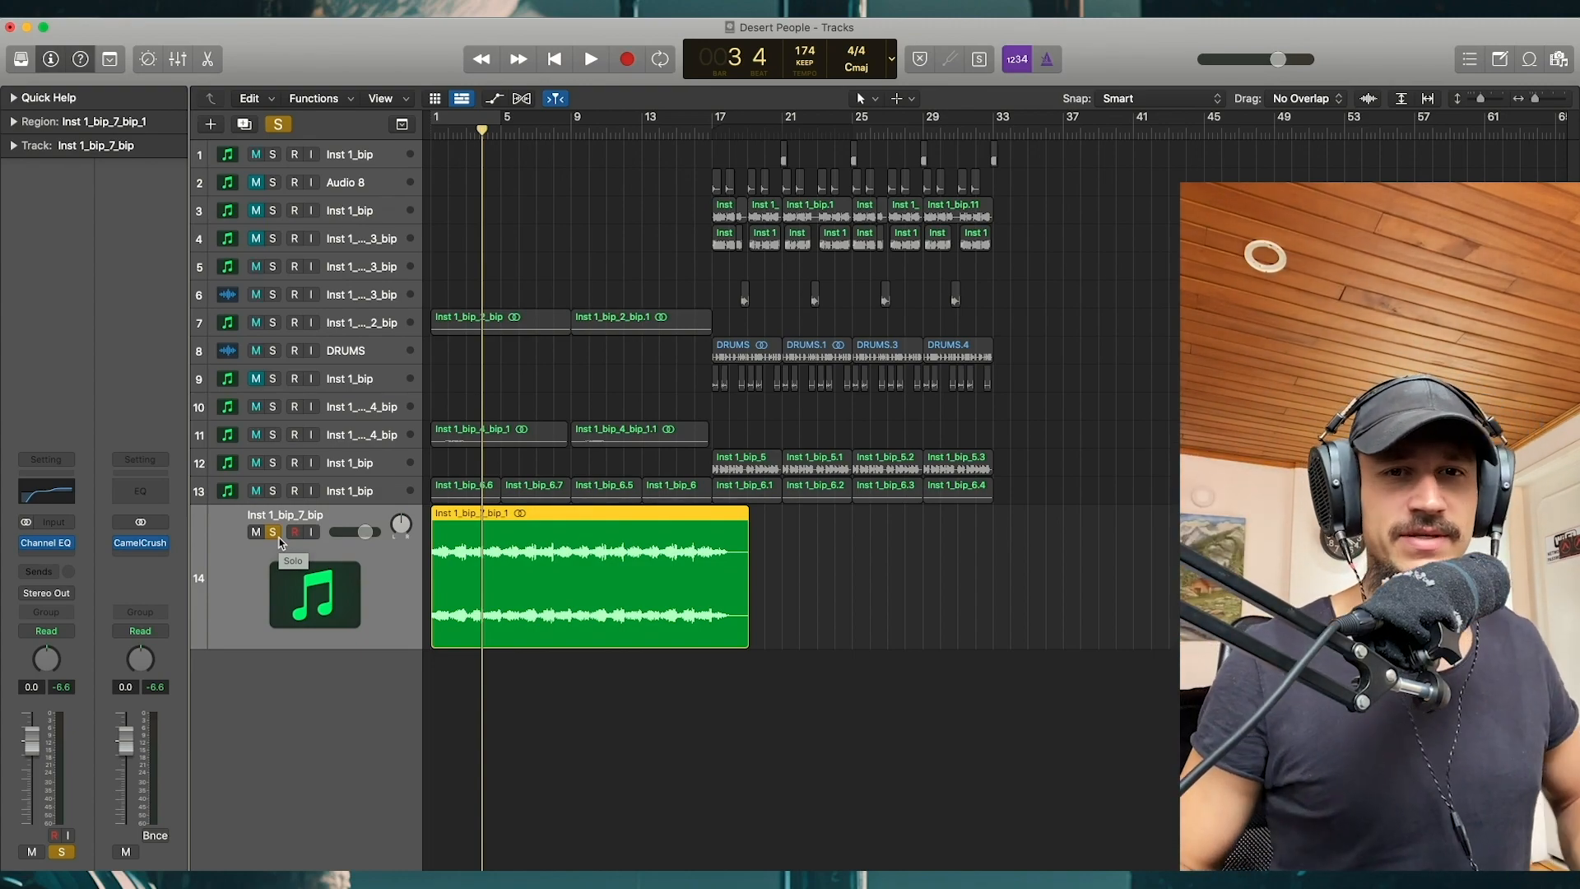
Step: Unsolo the Inst 1_bip_7_bip track, play the full intro from bar 1, and lower that track's volume to -1.9 dB
click(274, 534)
key(ctrl+z)
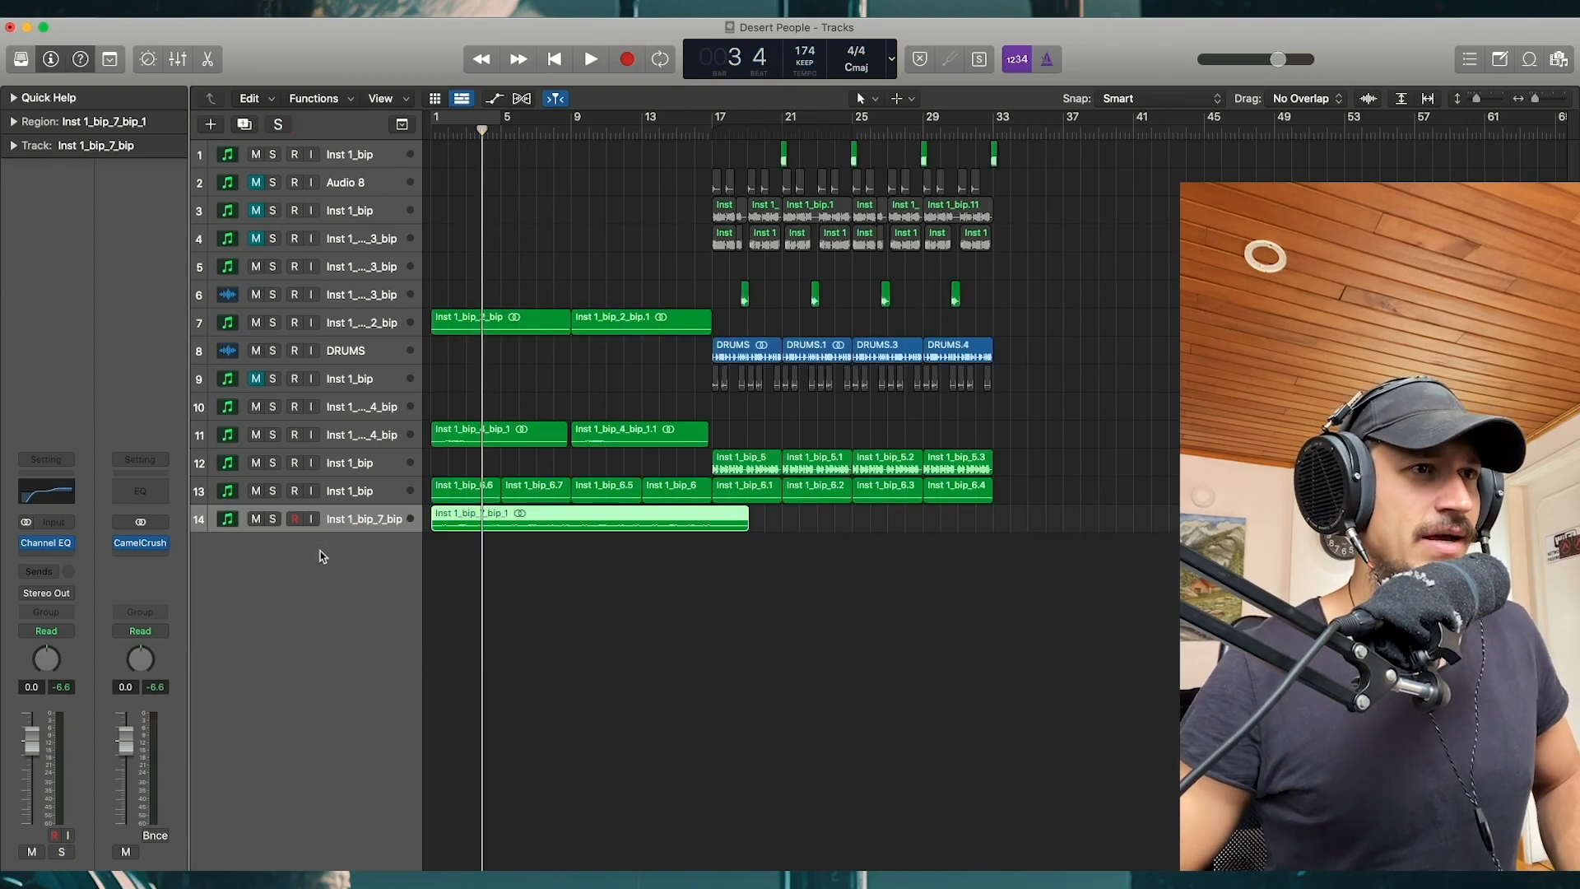
key(super+Up)
key(super+Left)
key(Return)
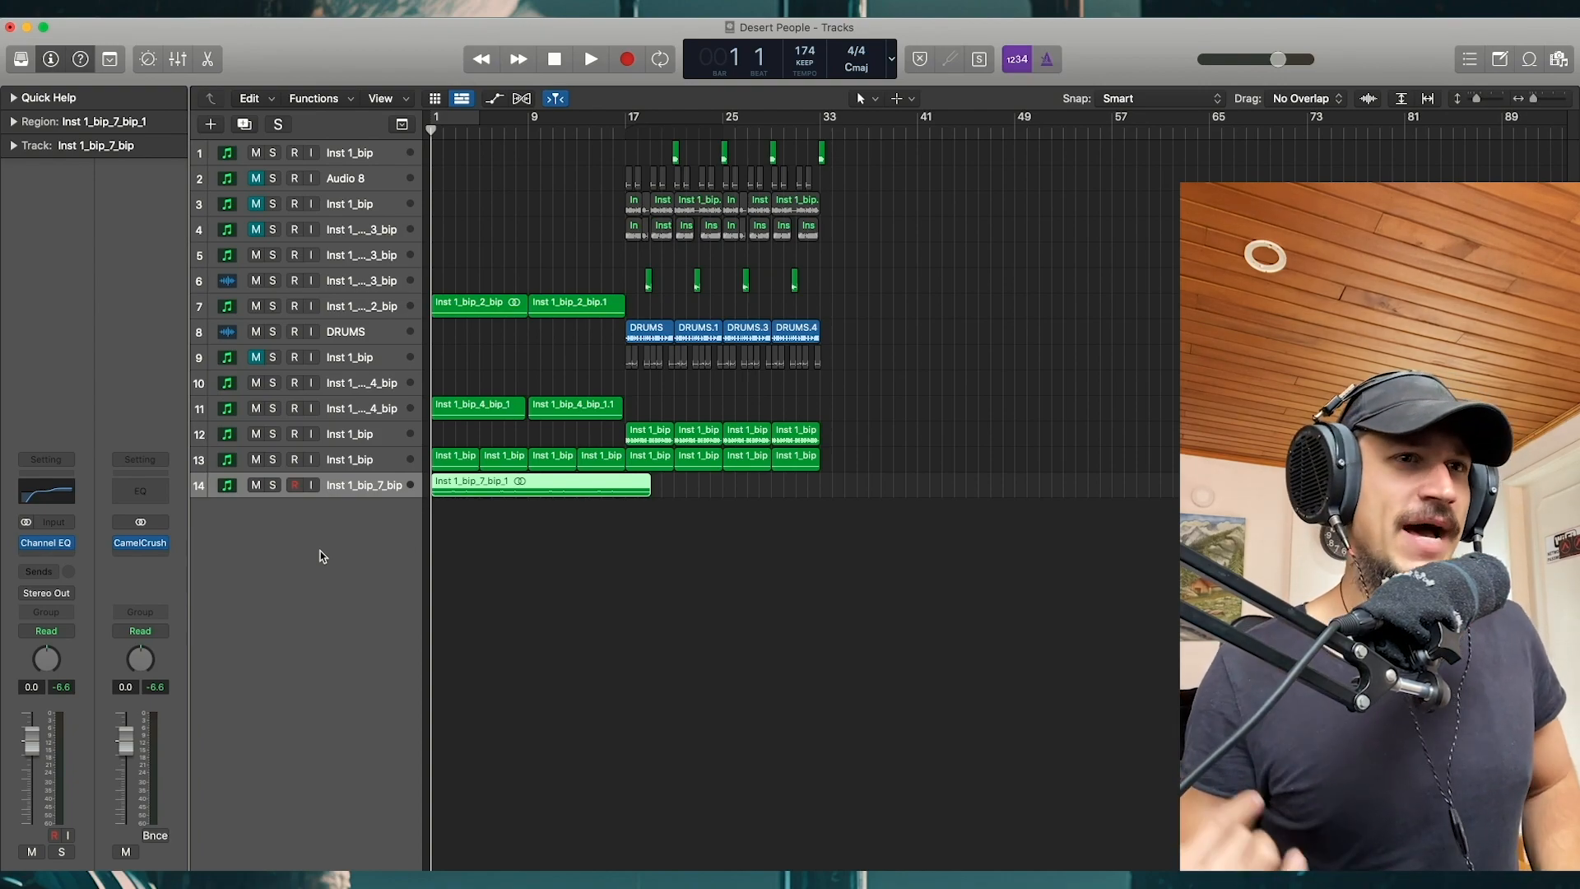
key(space)
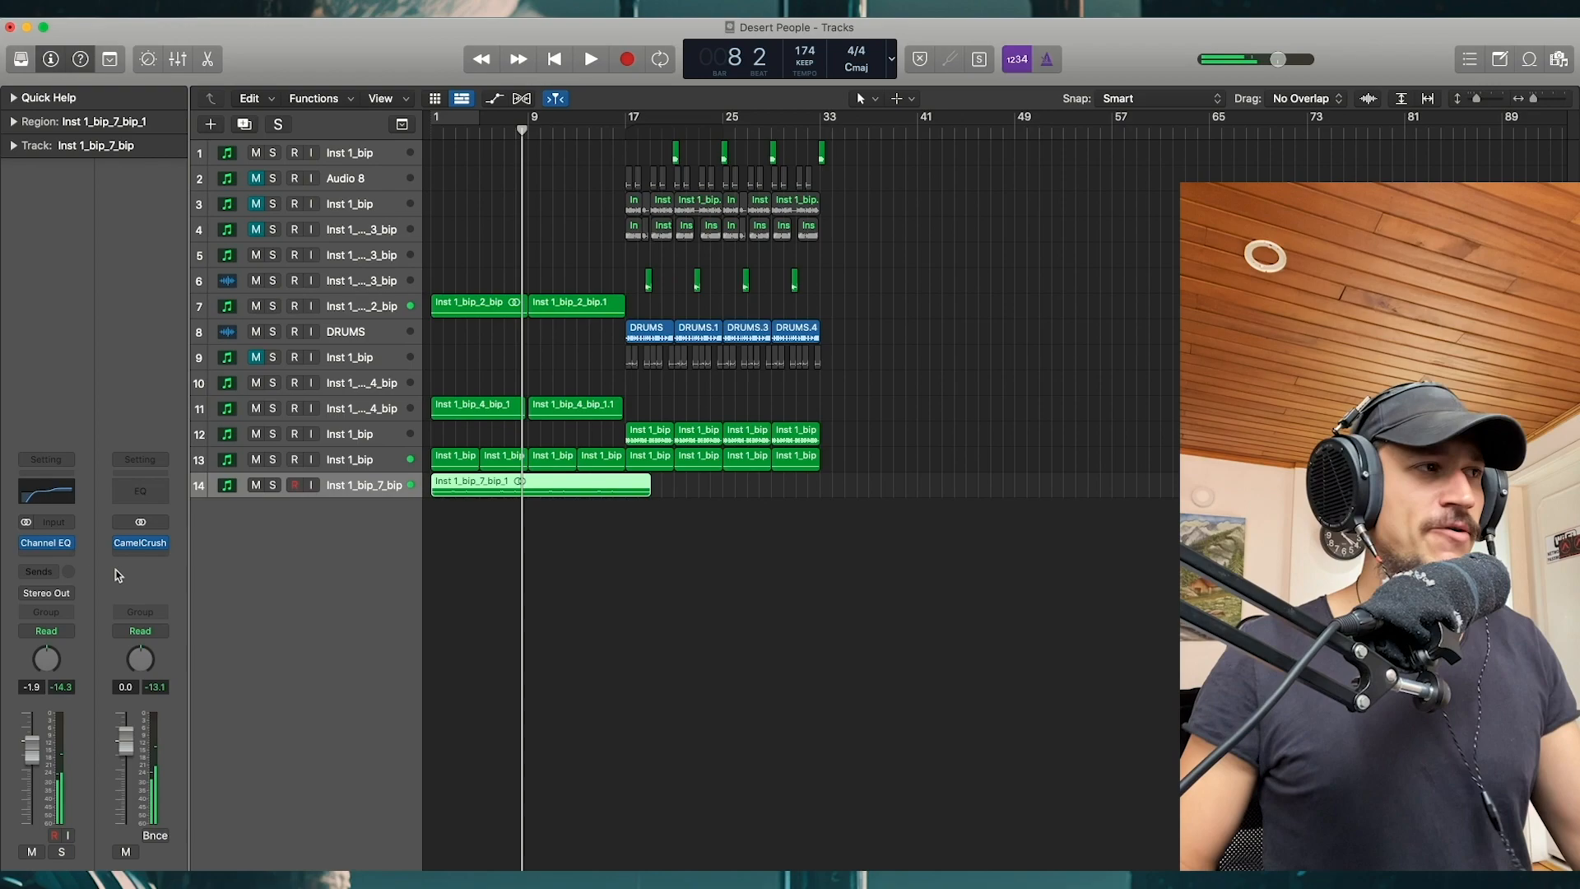
click(54, 555)
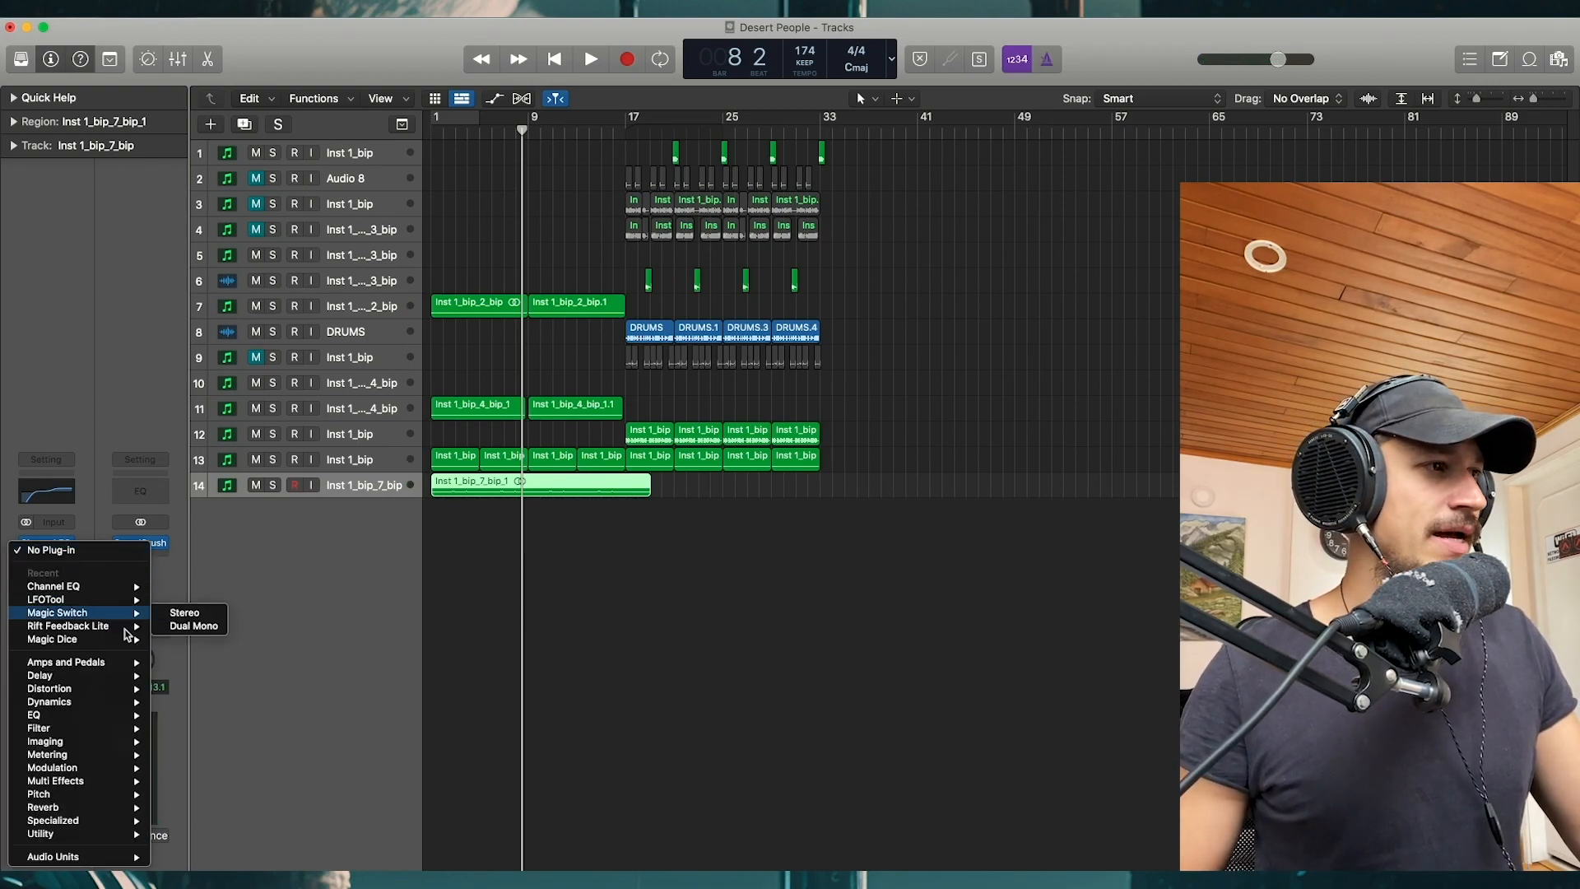
mouse_move(128, 642)
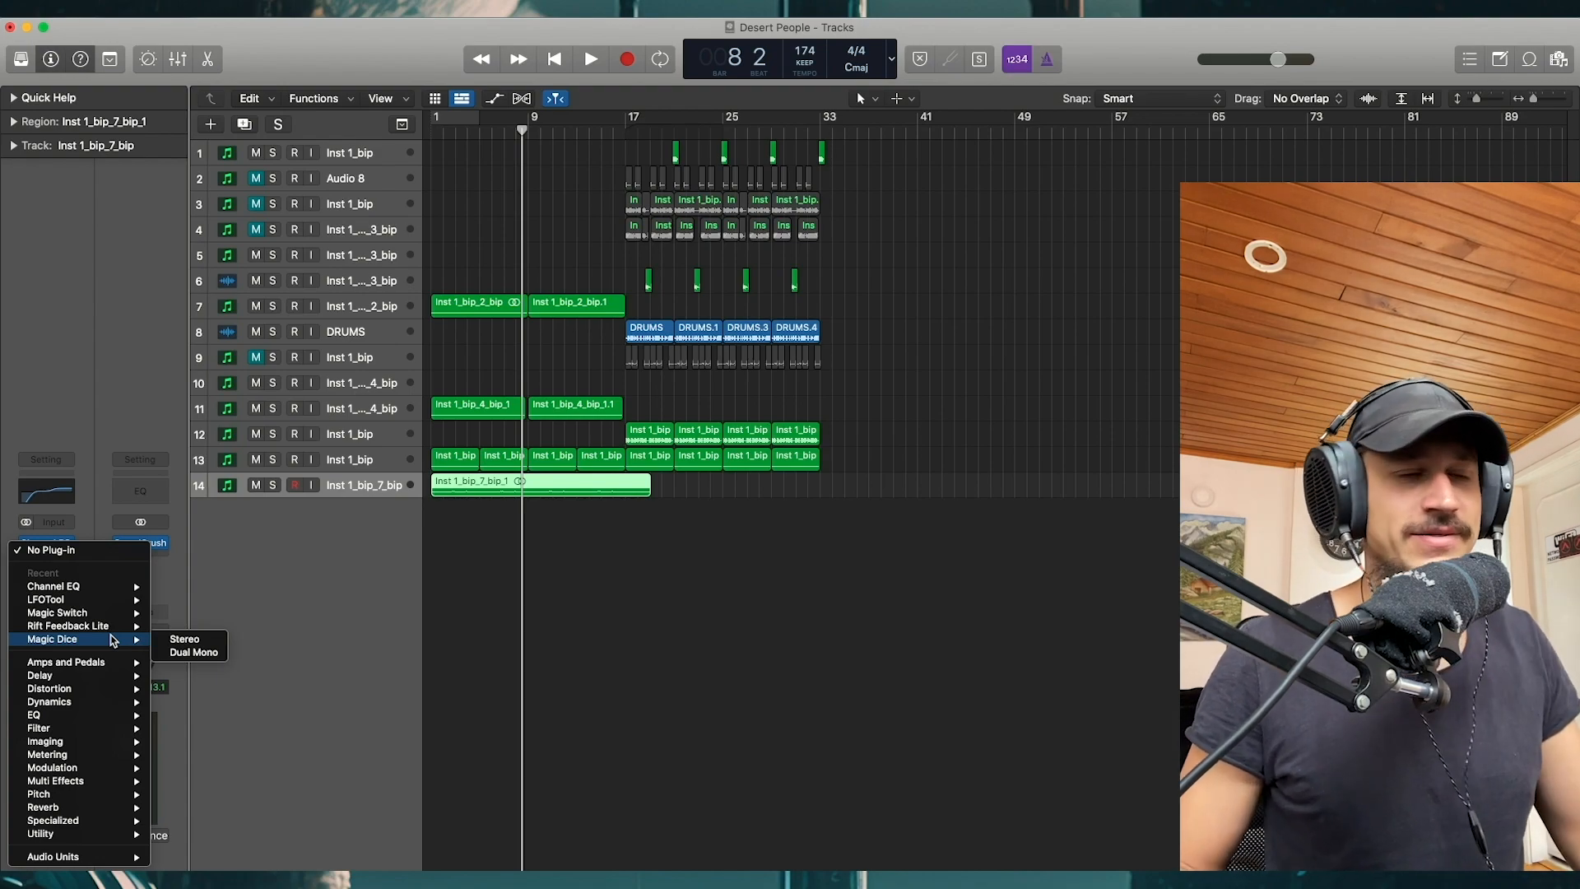
mouse_move(144, 863)
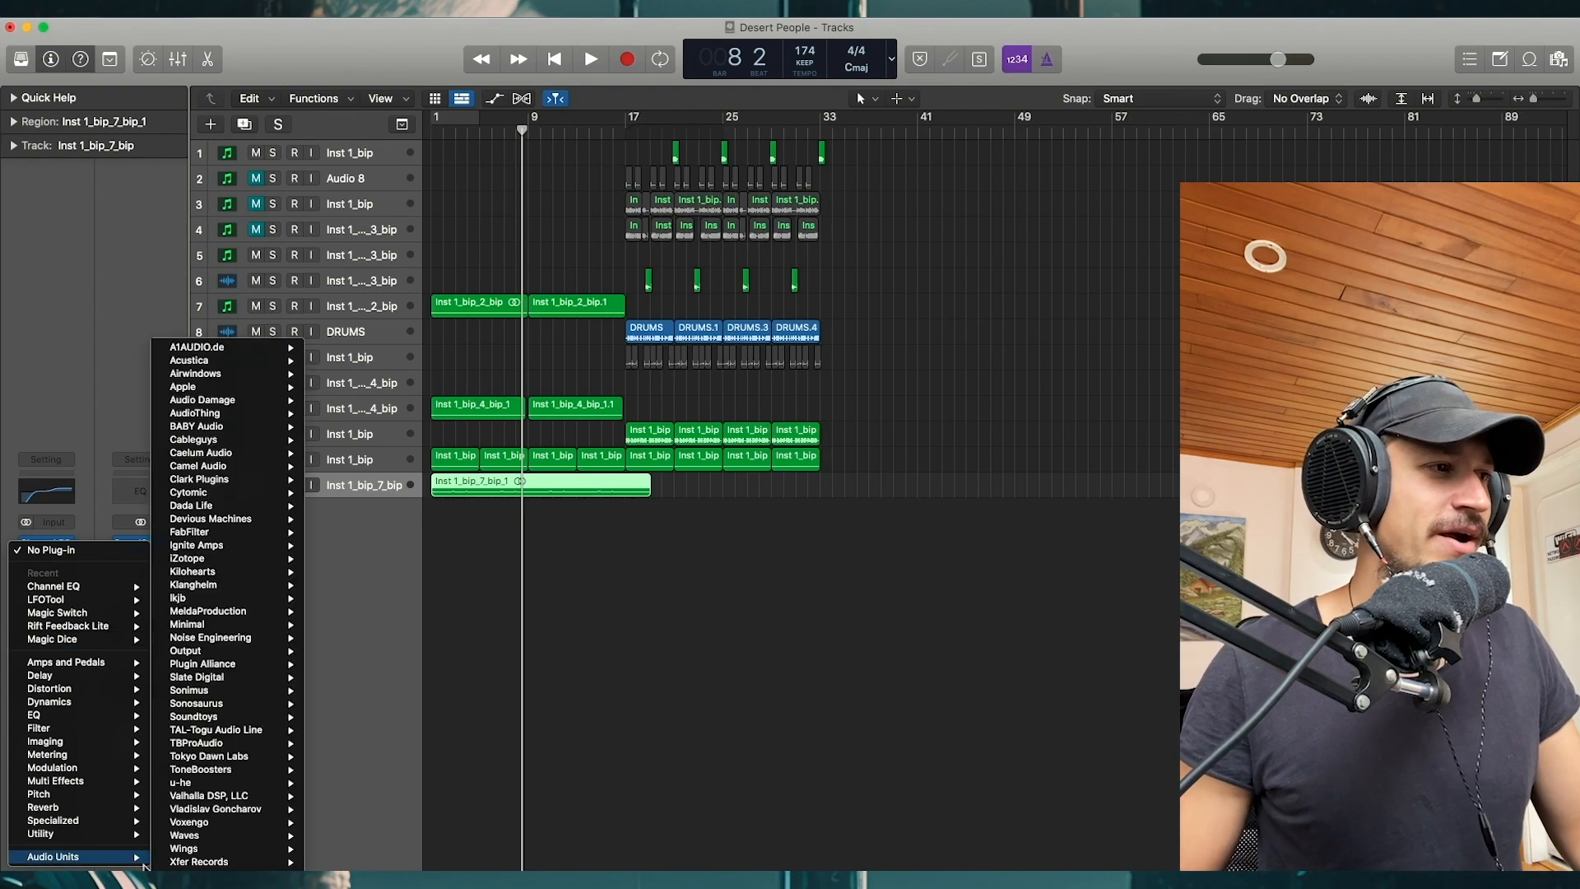
mouse_move(251, 482)
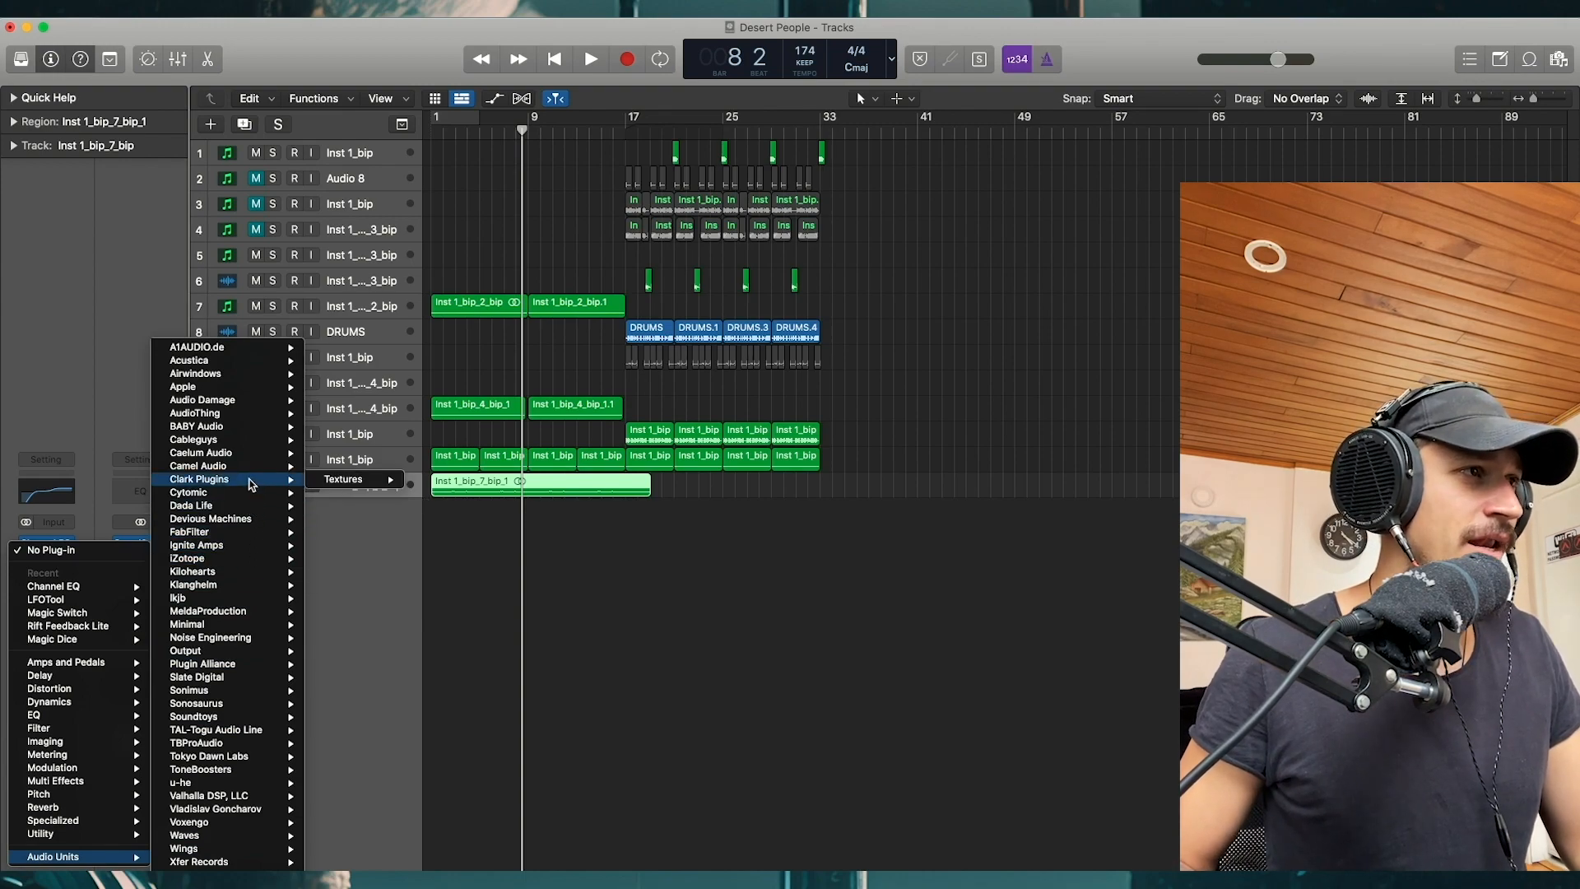
mouse_move(324, 482)
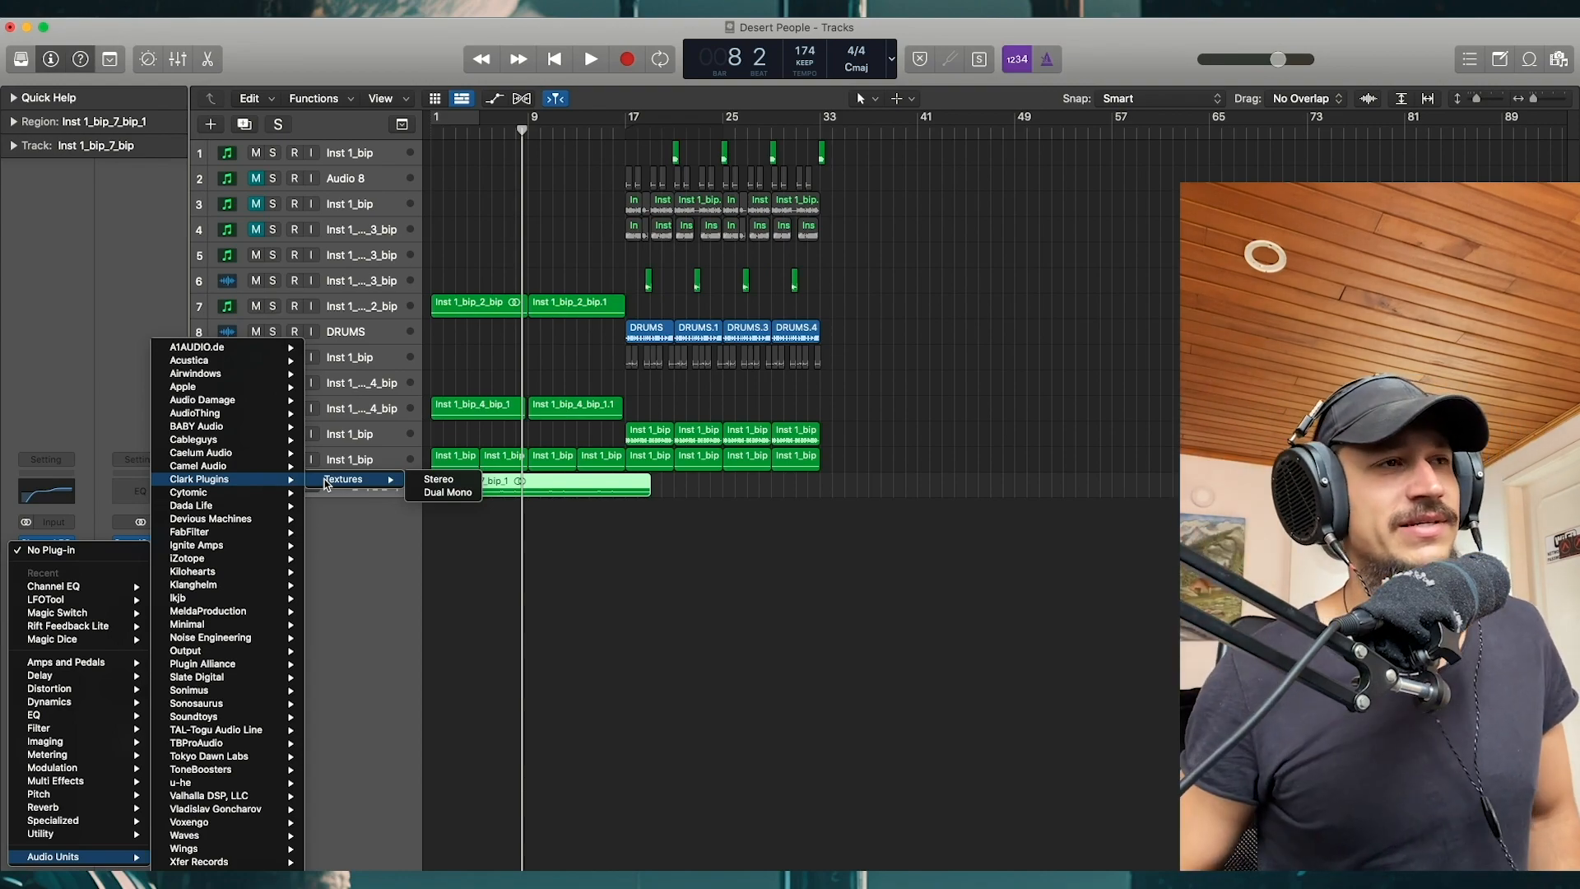
click(590, 633)
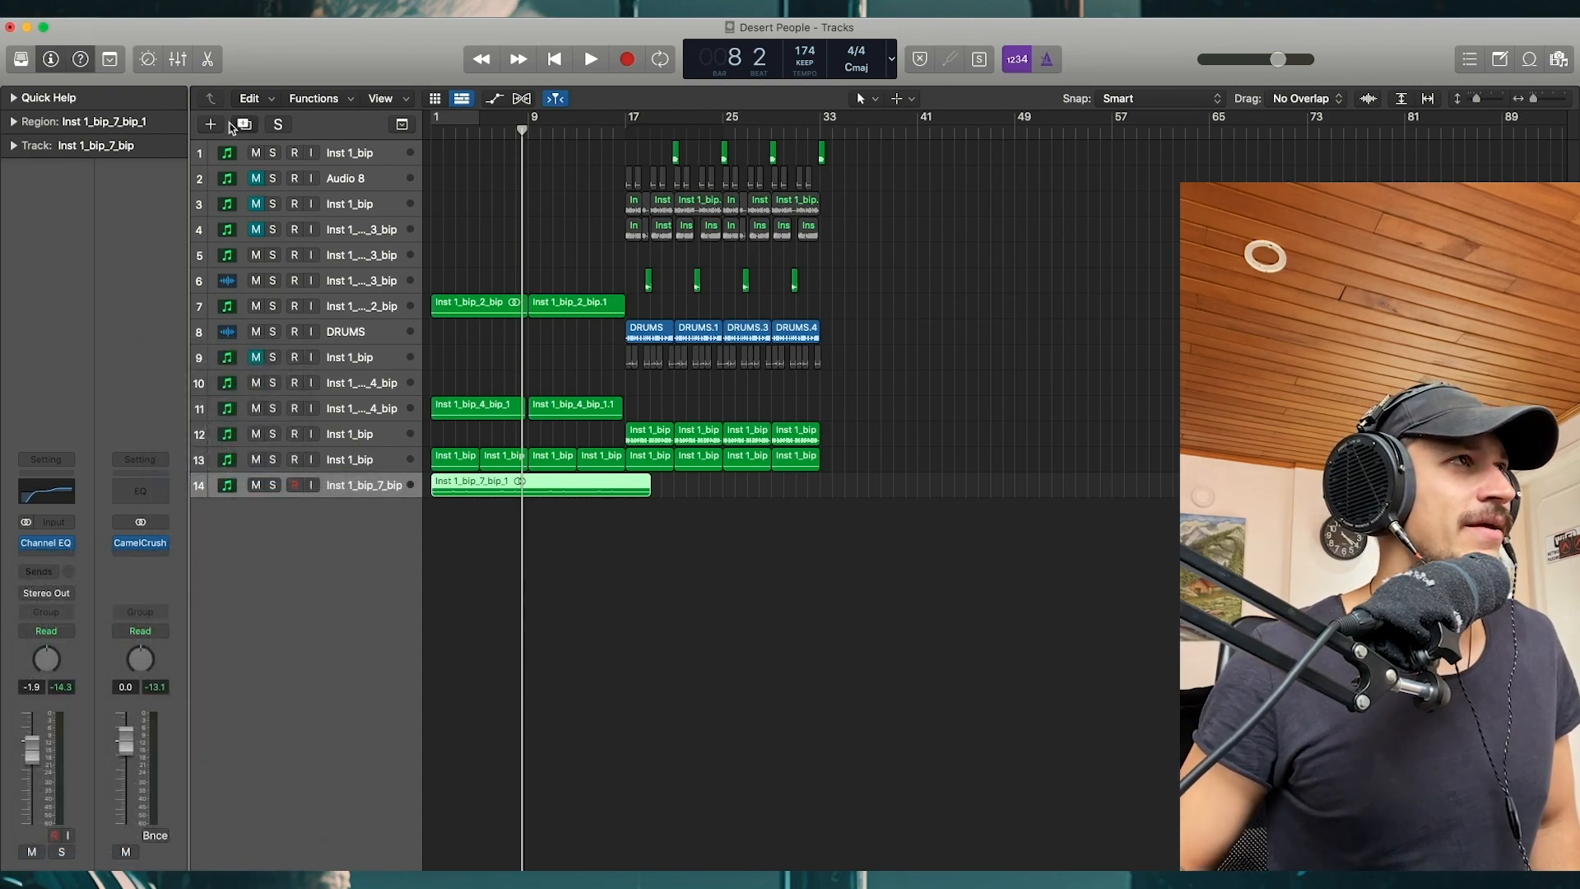
Step: Create one software instrument track with an empty channel strip and load SyndtSphere in stereo as its instrument
click(234, 125)
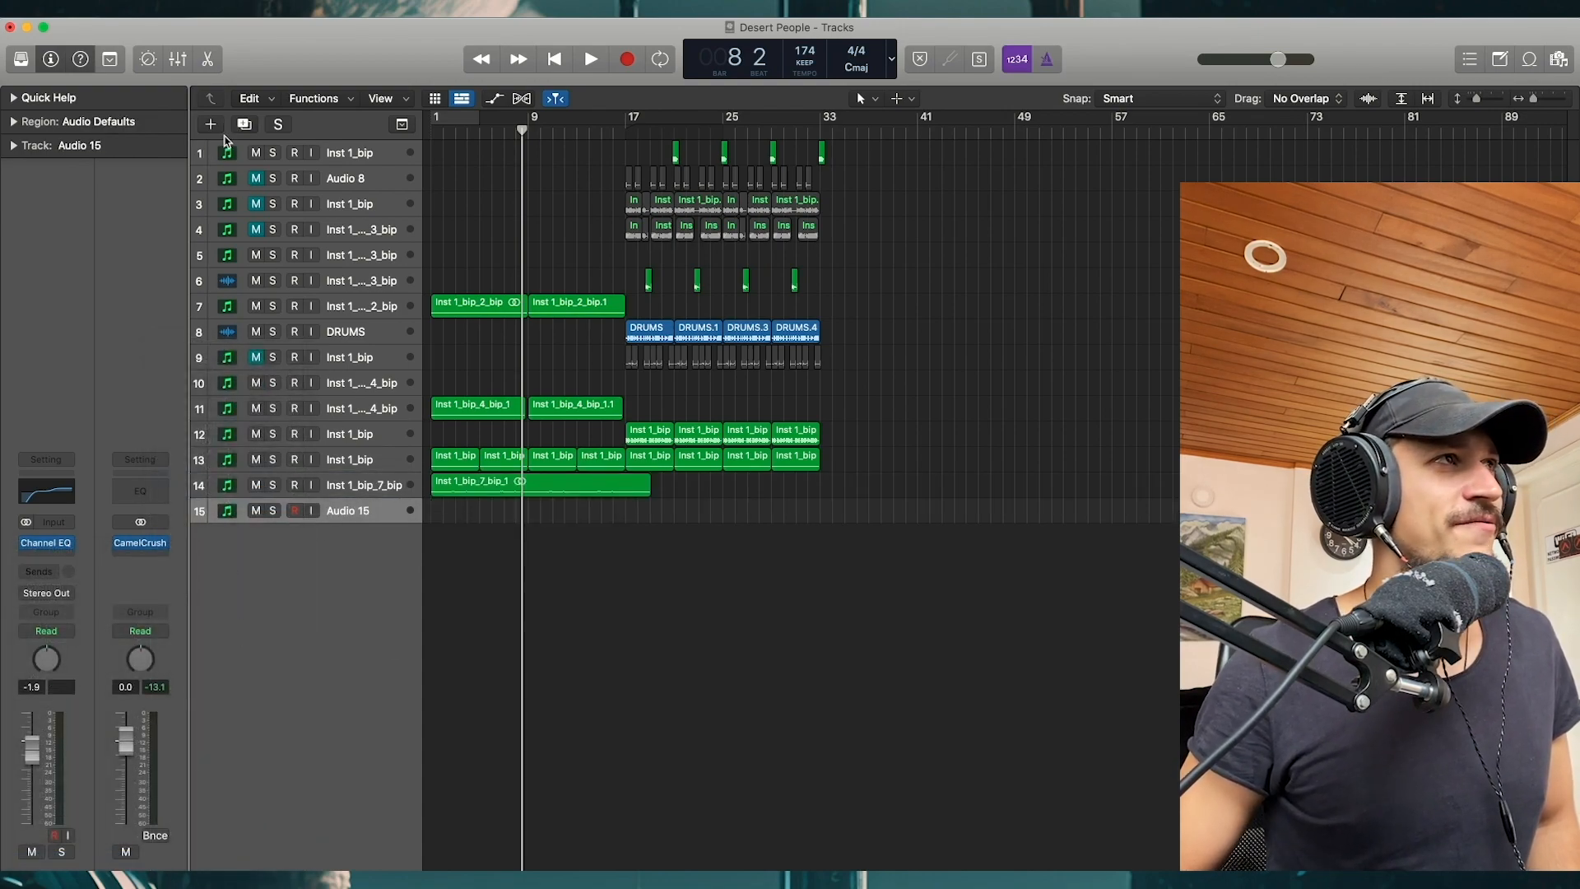
click(214, 126)
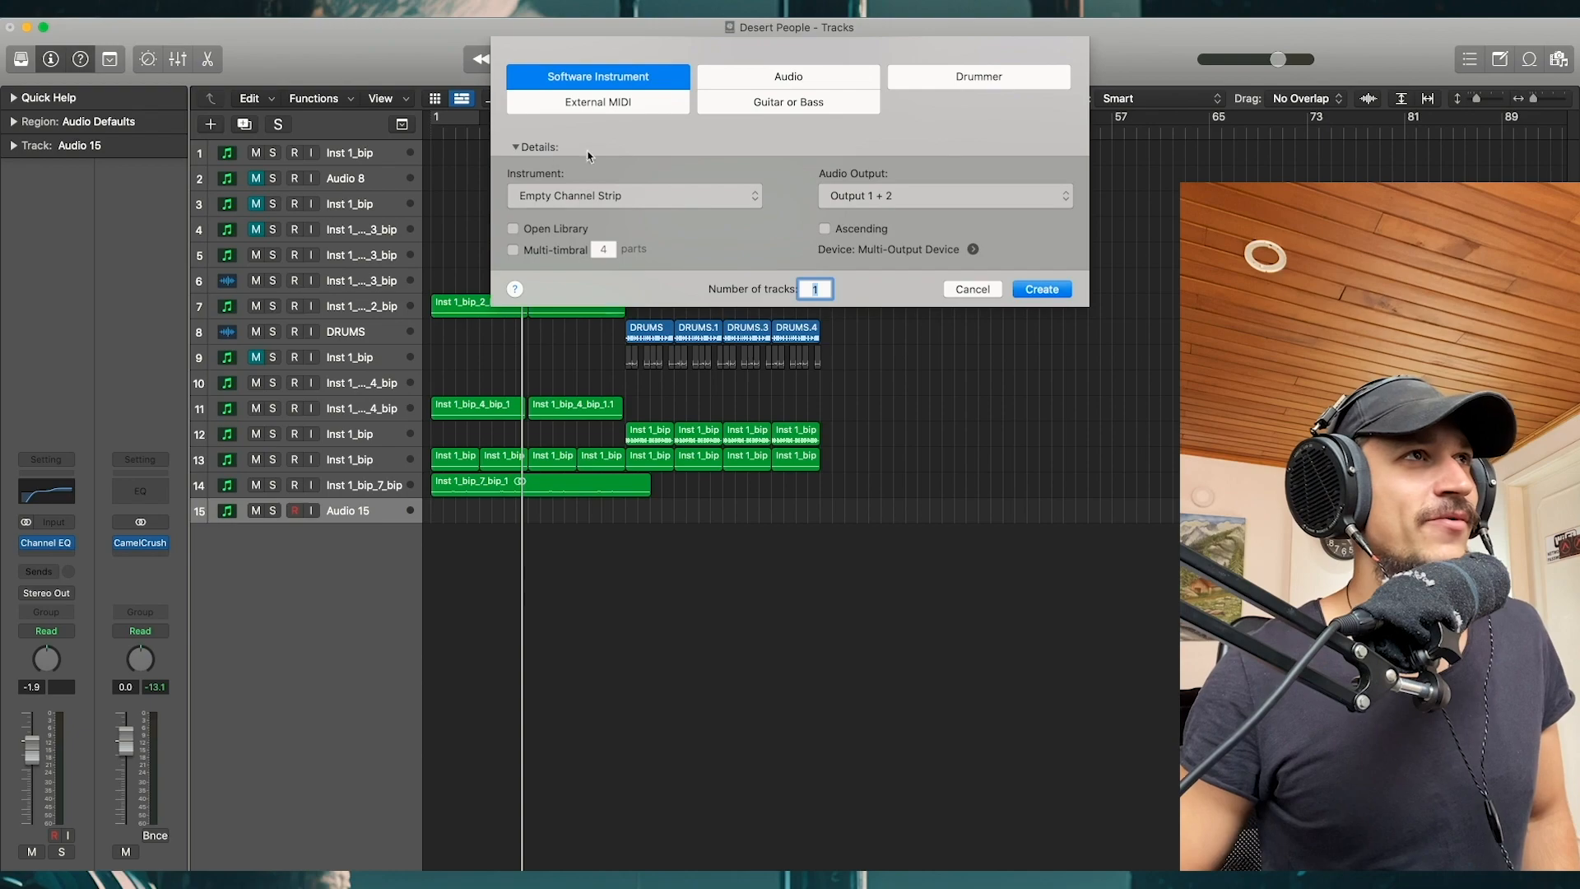
click(1060, 289)
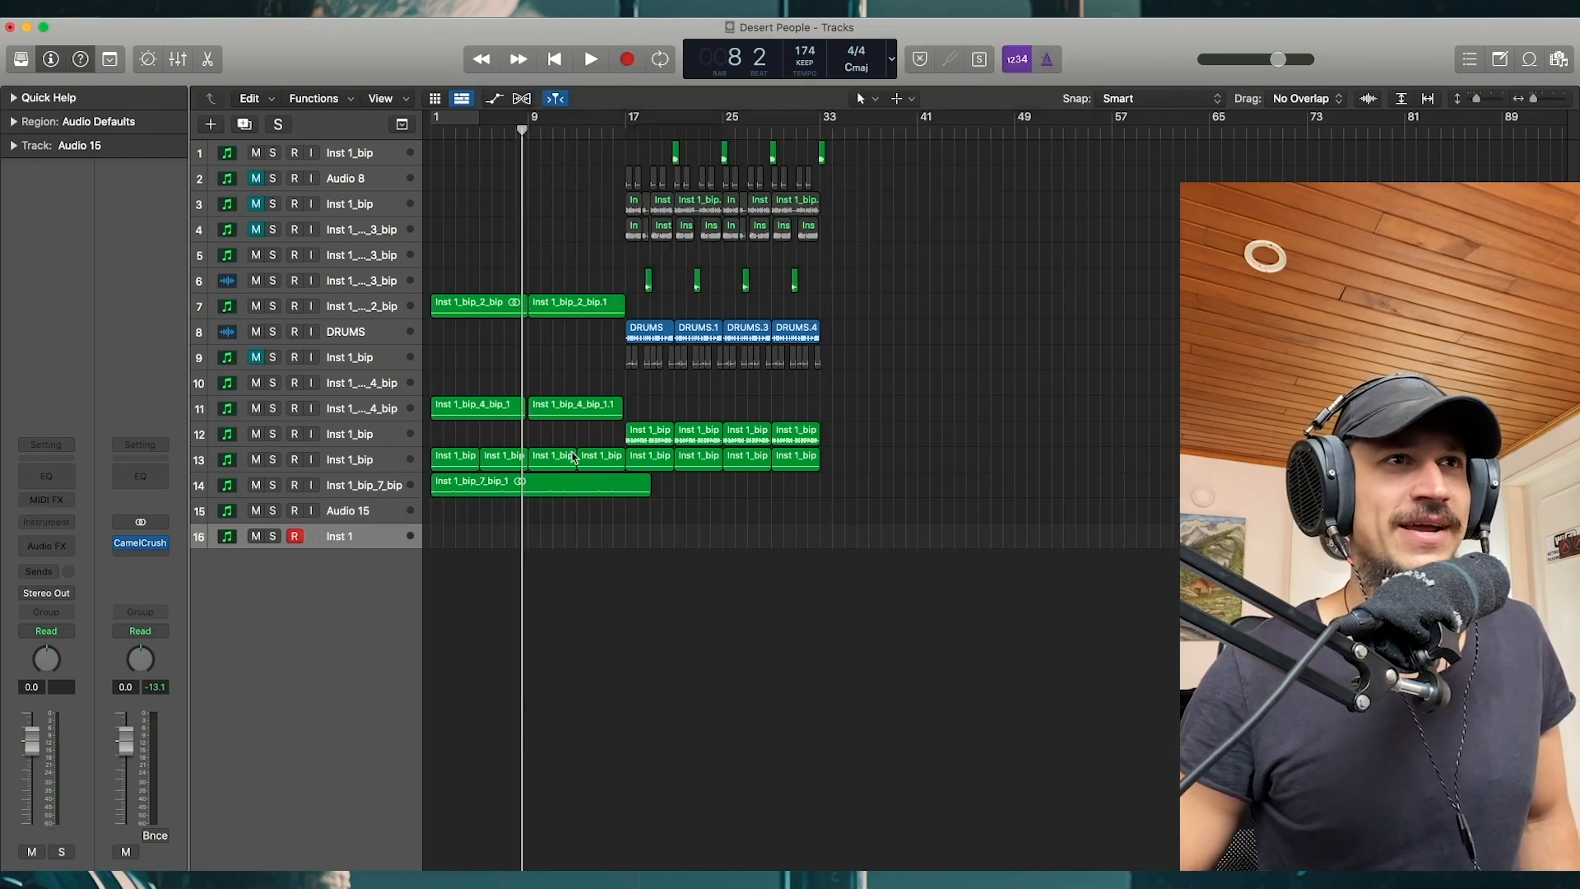
click(32, 529)
mouse_move(82, 565)
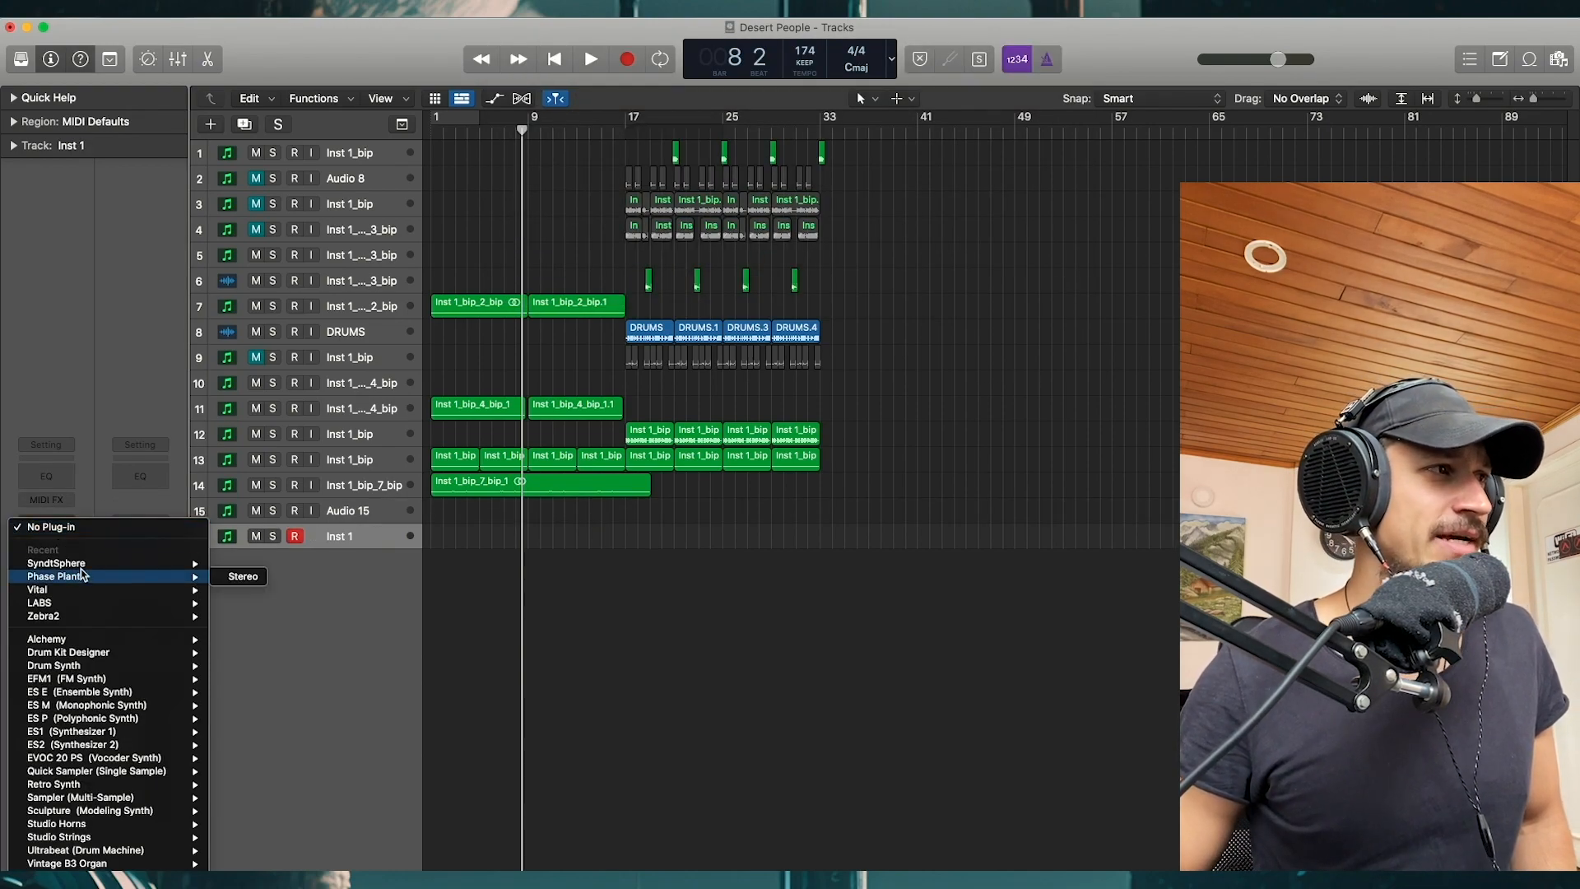
click(254, 566)
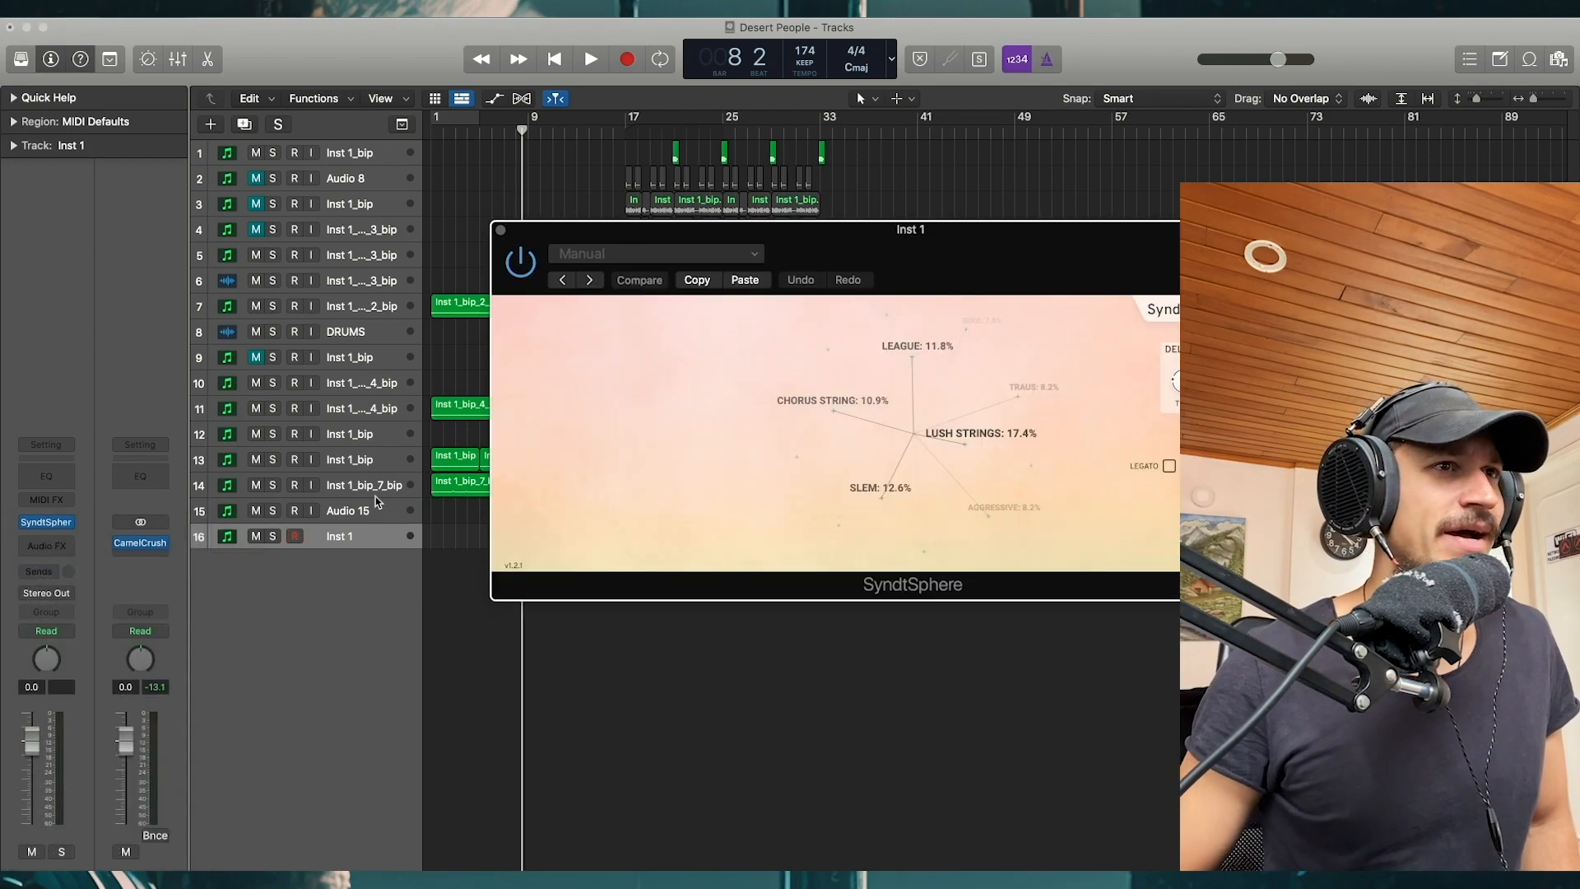
Step: Open Musical Typing and rotate SyndtSphere's preset sphere while playing notes, to a blend led by Follower at about 30%
key(super+k)
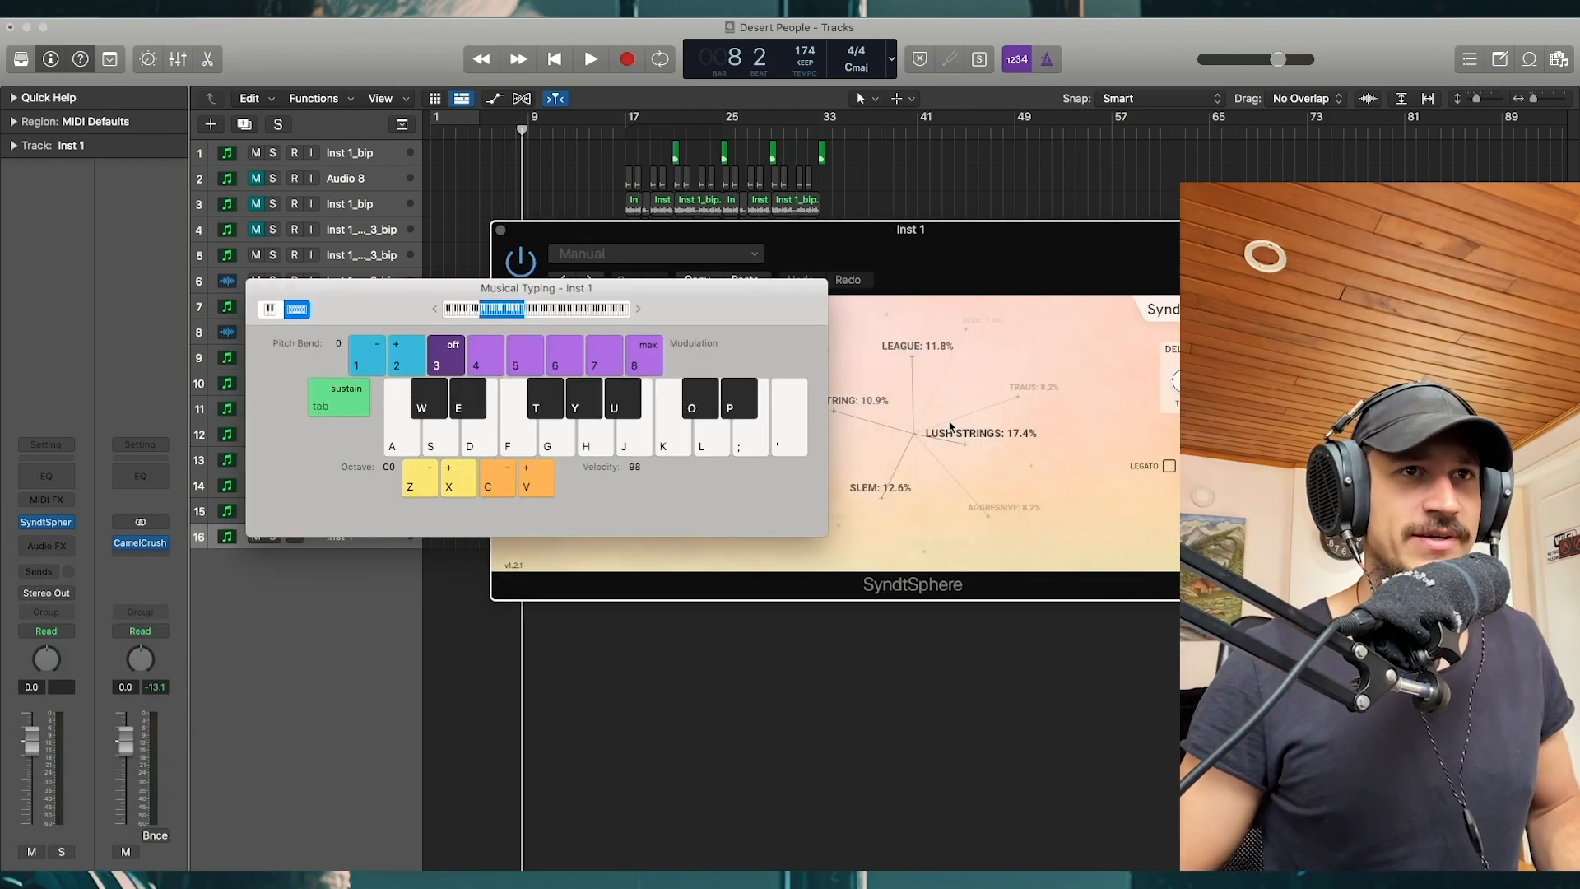
click(951, 425)
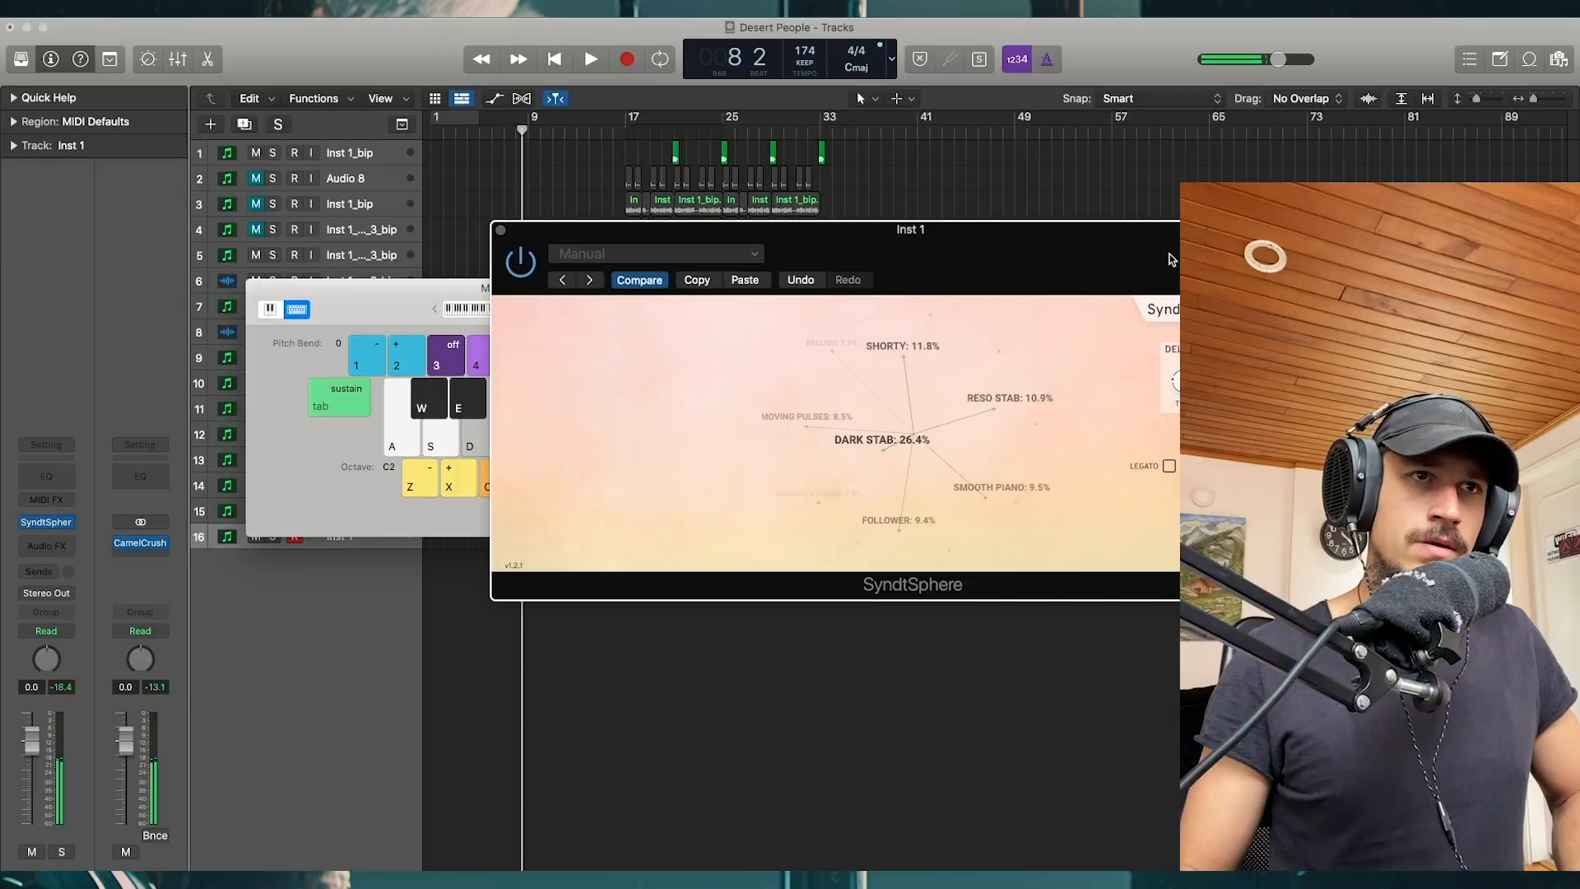
drag(973, 461, 956, 381)
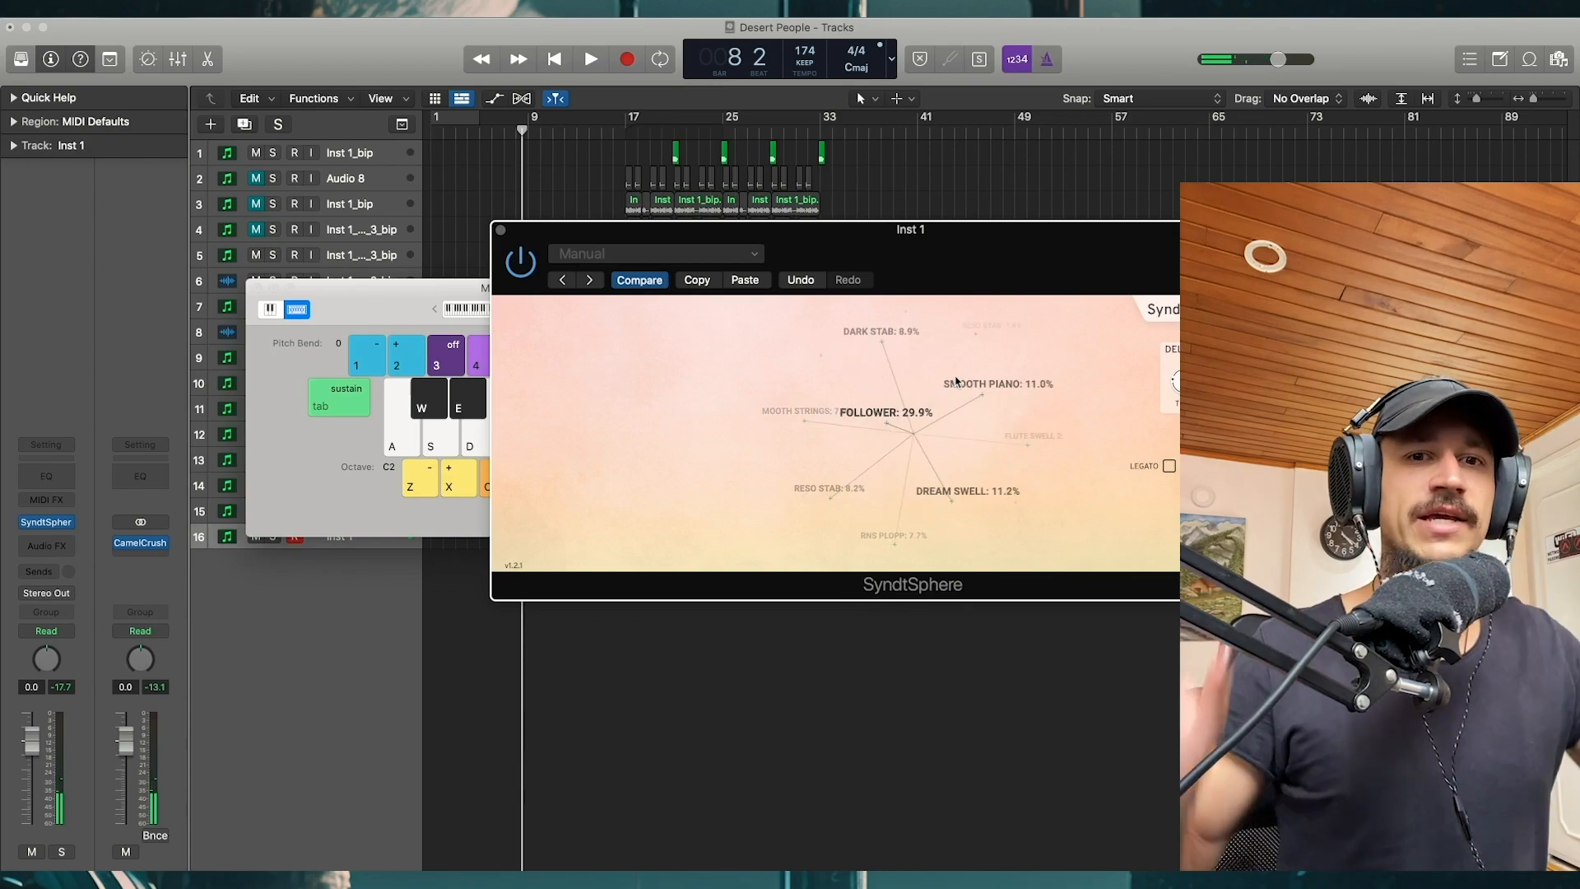